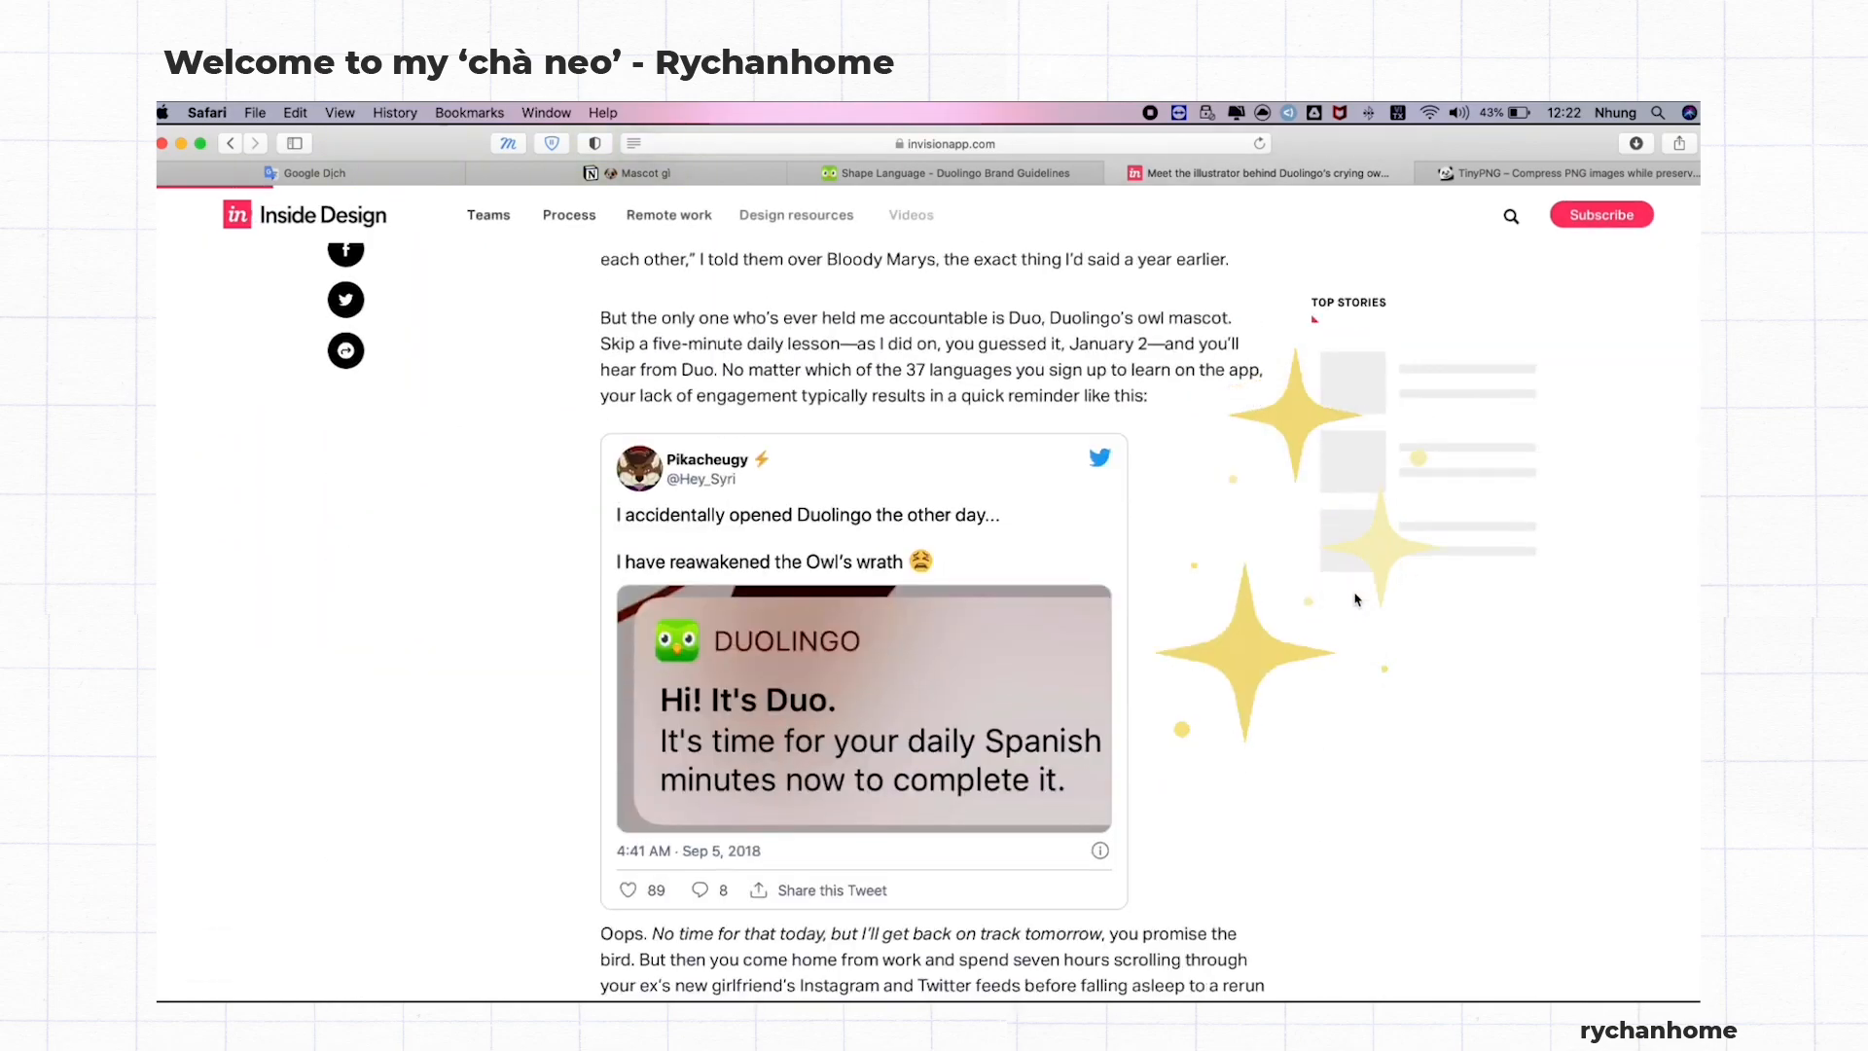
{"action": "scroll", "coordinate": [1357, 601], "scroll_direction": "down", "scroll_amount": 20}
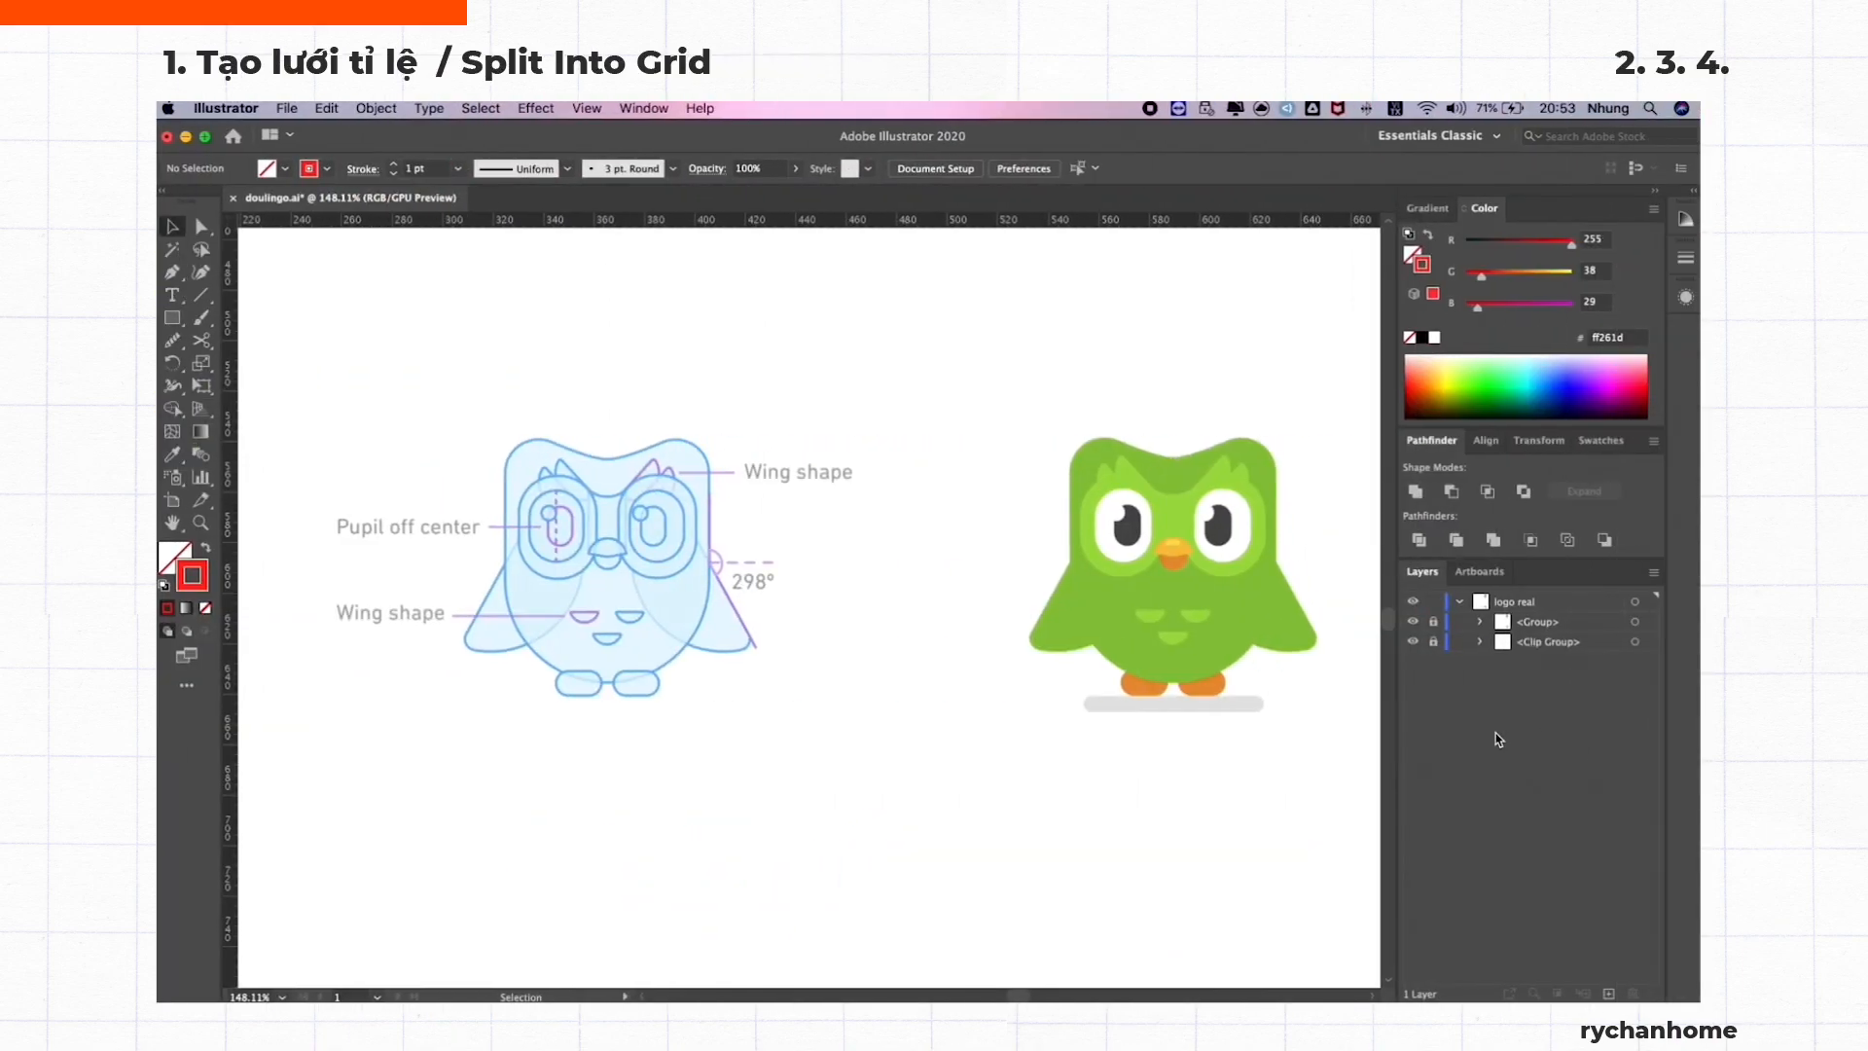
Create a new layer named grid and nest it inside the logo real layer, above its groups
{"action": "left_click", "coordinate": [1528, 621]}
{"action": "left_click", "coordinate": [1611, 993]}
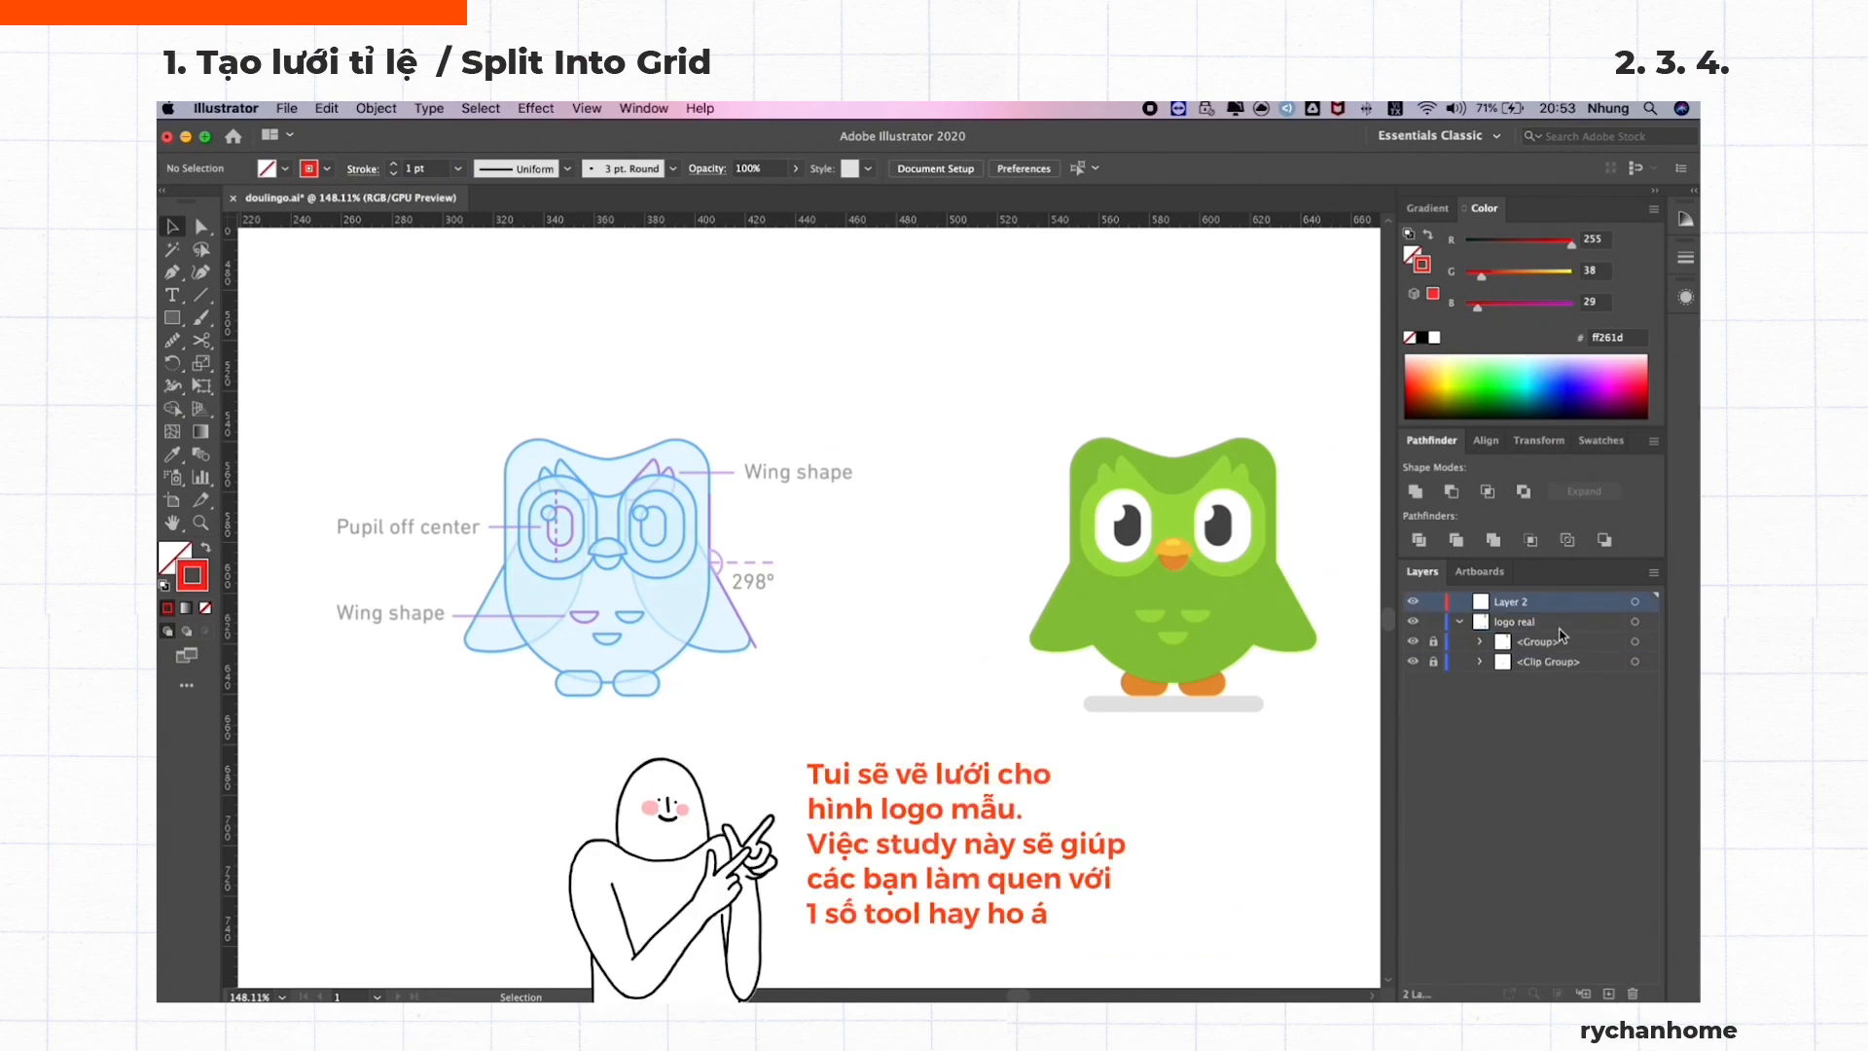
{"action": "double_click", "coordinate": [1510, 601]}
{"action": "type", "text": "grid"}
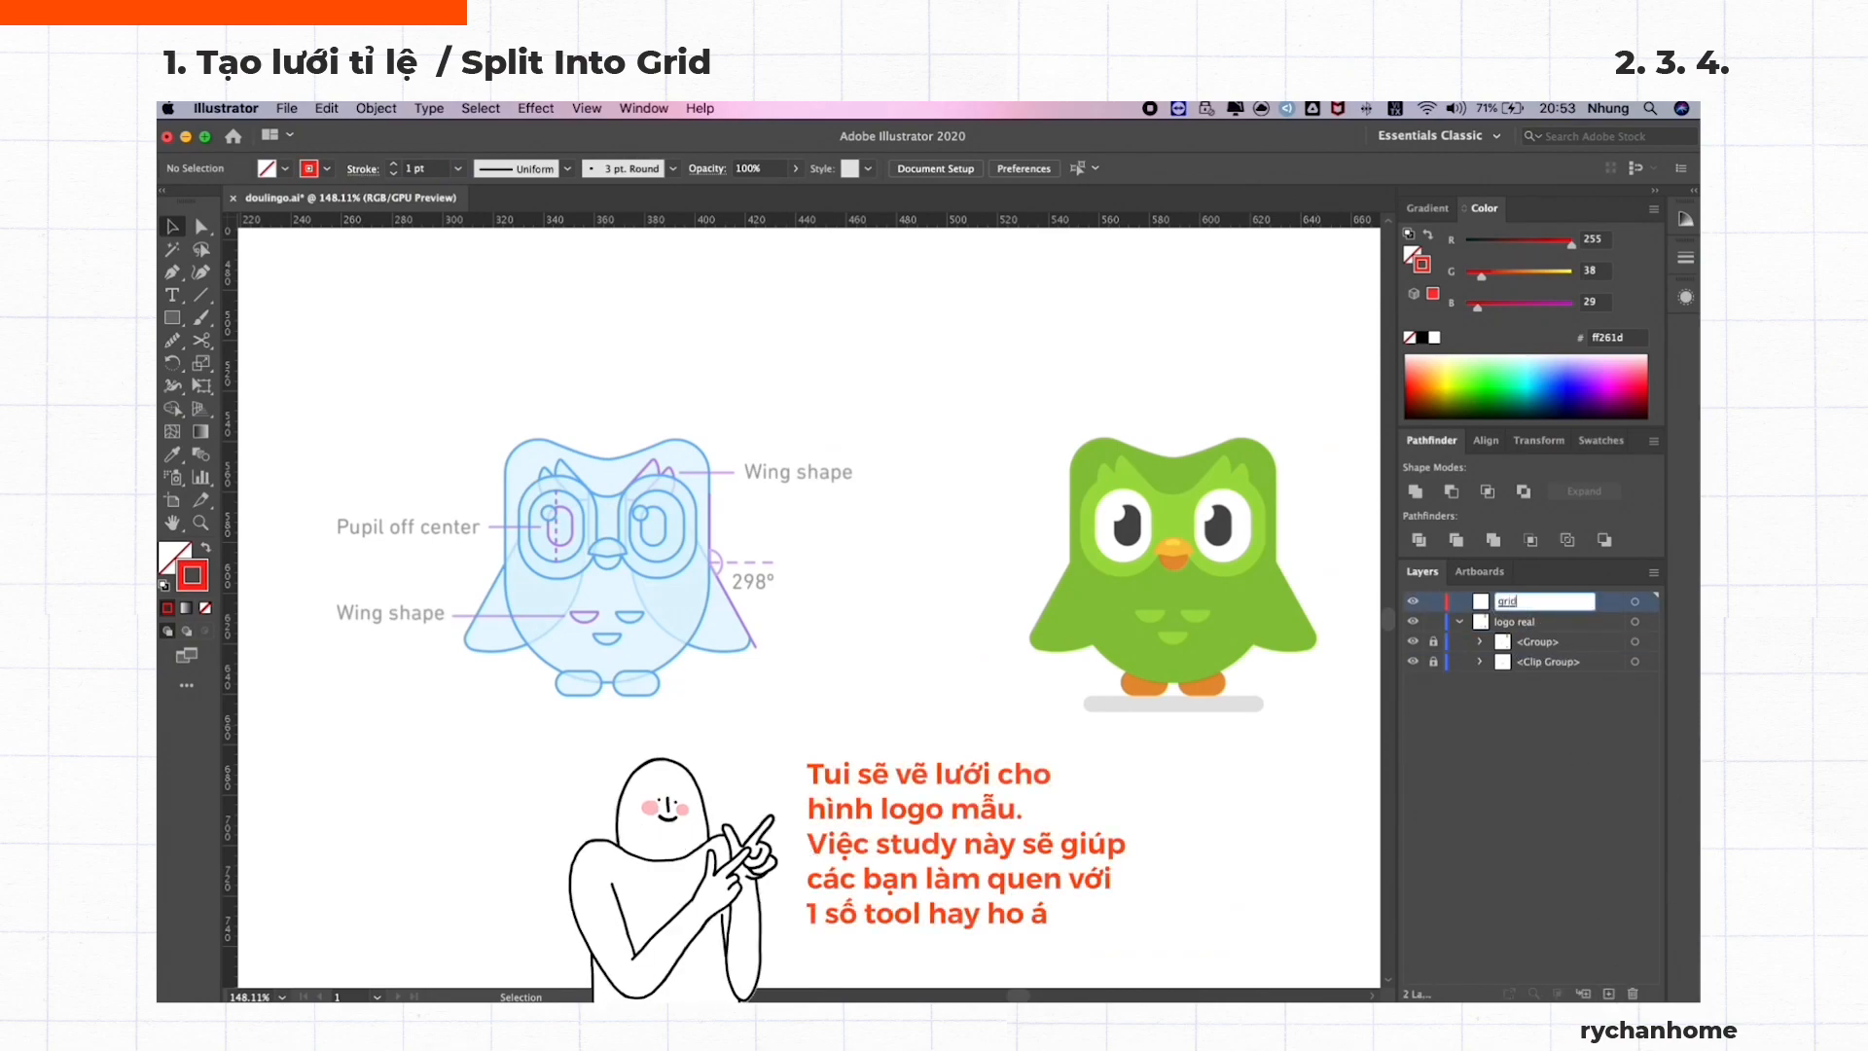
{"action": "key", "text": "Return"}
{"action": "left_click_drag", "start_coordinate": [1524, 622], "coordinate": [1524, 622]}
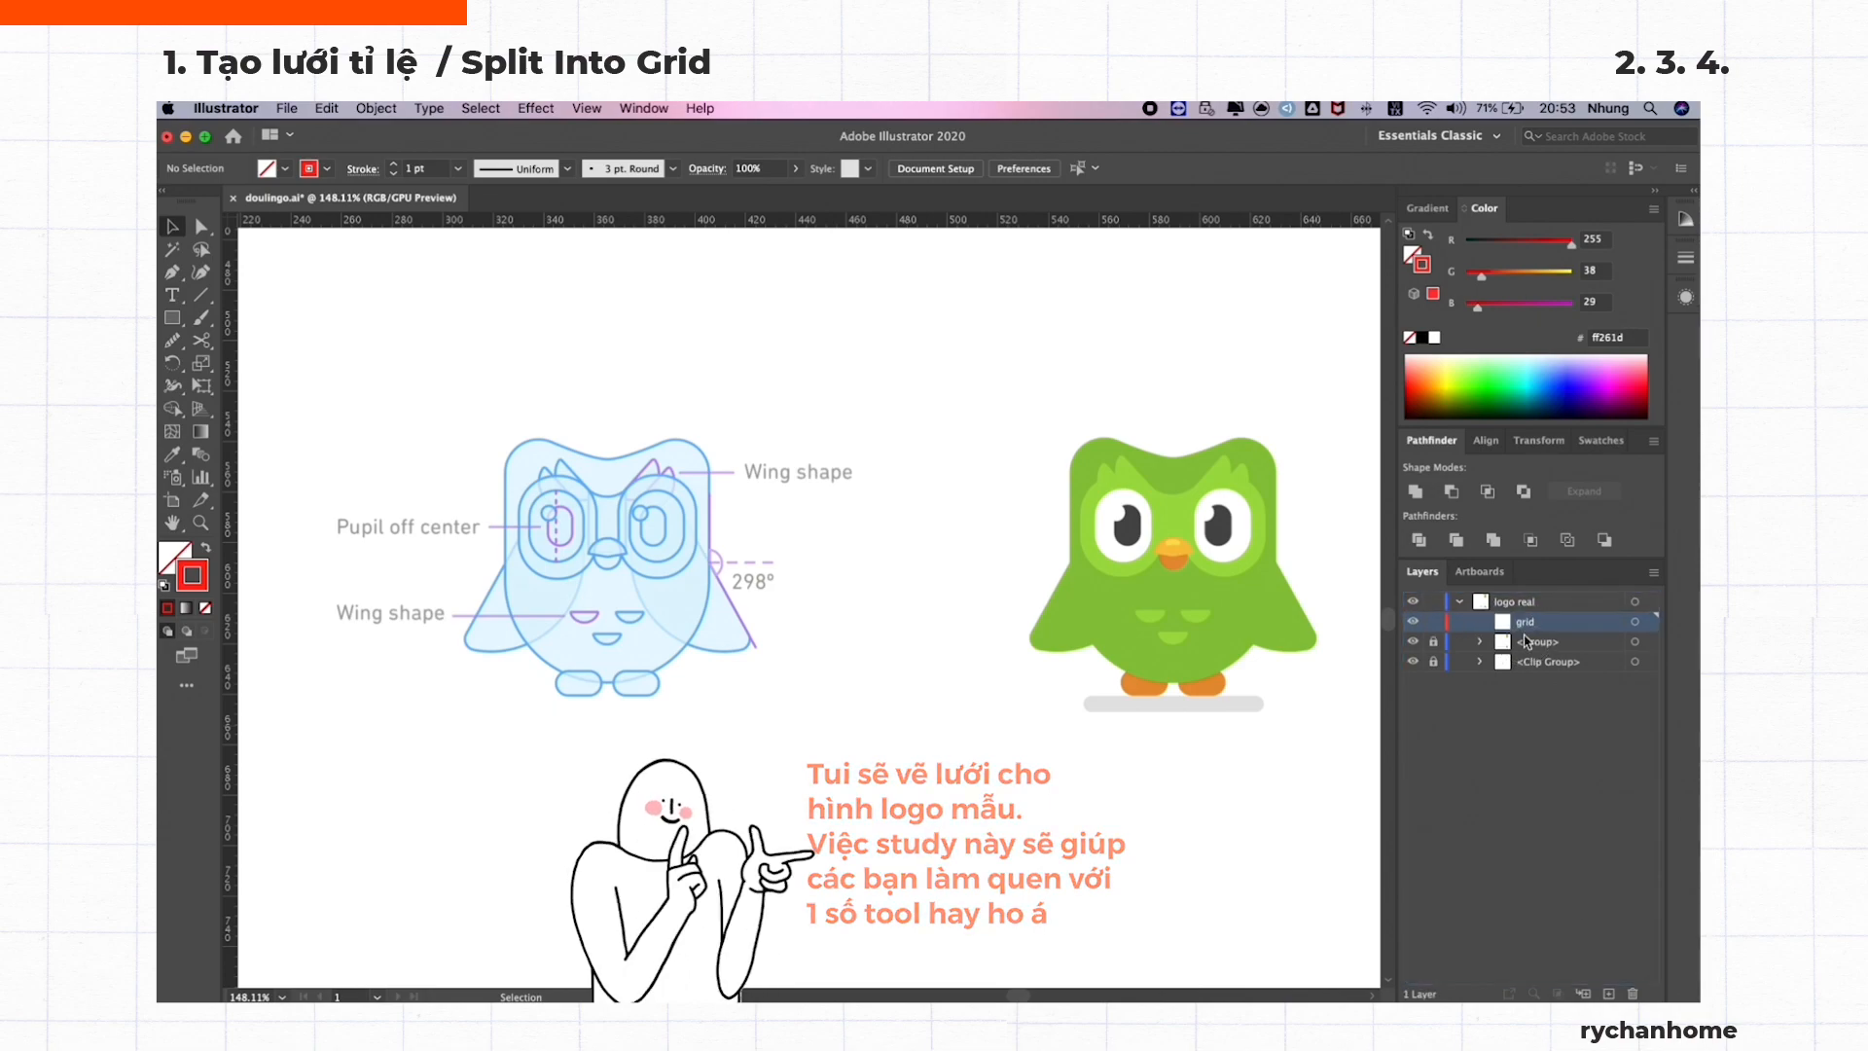
Turn on Smart Guides and draw a rectangle about 114 by 103 px framing the blue owl construction sketch
{"action": "left_click", "coordinate": [589, 108]}
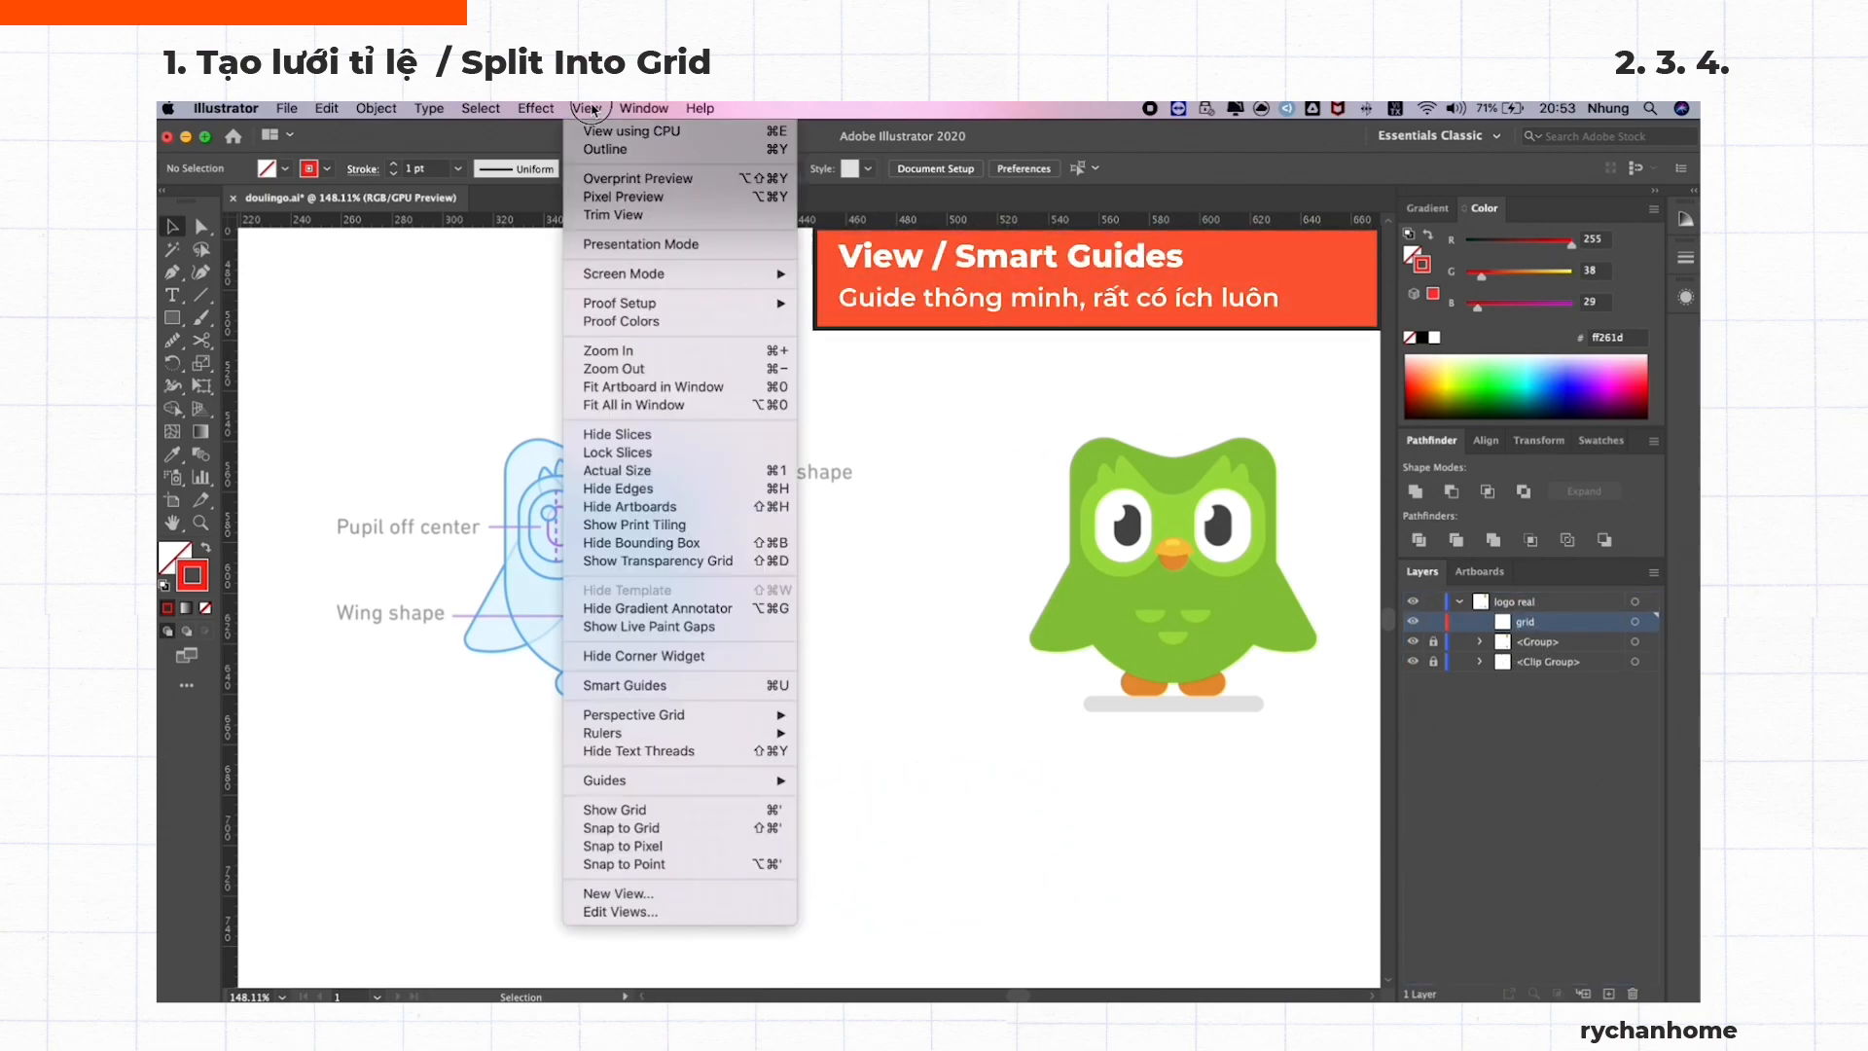
{"action": "left_click", "coordinate": [644, 685]}
{"action": "key", "text": "m"}
{"action": "mouse_move", "coordinate": [463, 437]}
{"action": "left_mouse_down"}
{"action": "mouse_move", "coordinate": [667, 584]}
{"action": "mouse_move", "coordinate": [751, 696]}
{"action": "left_mouse_up"}
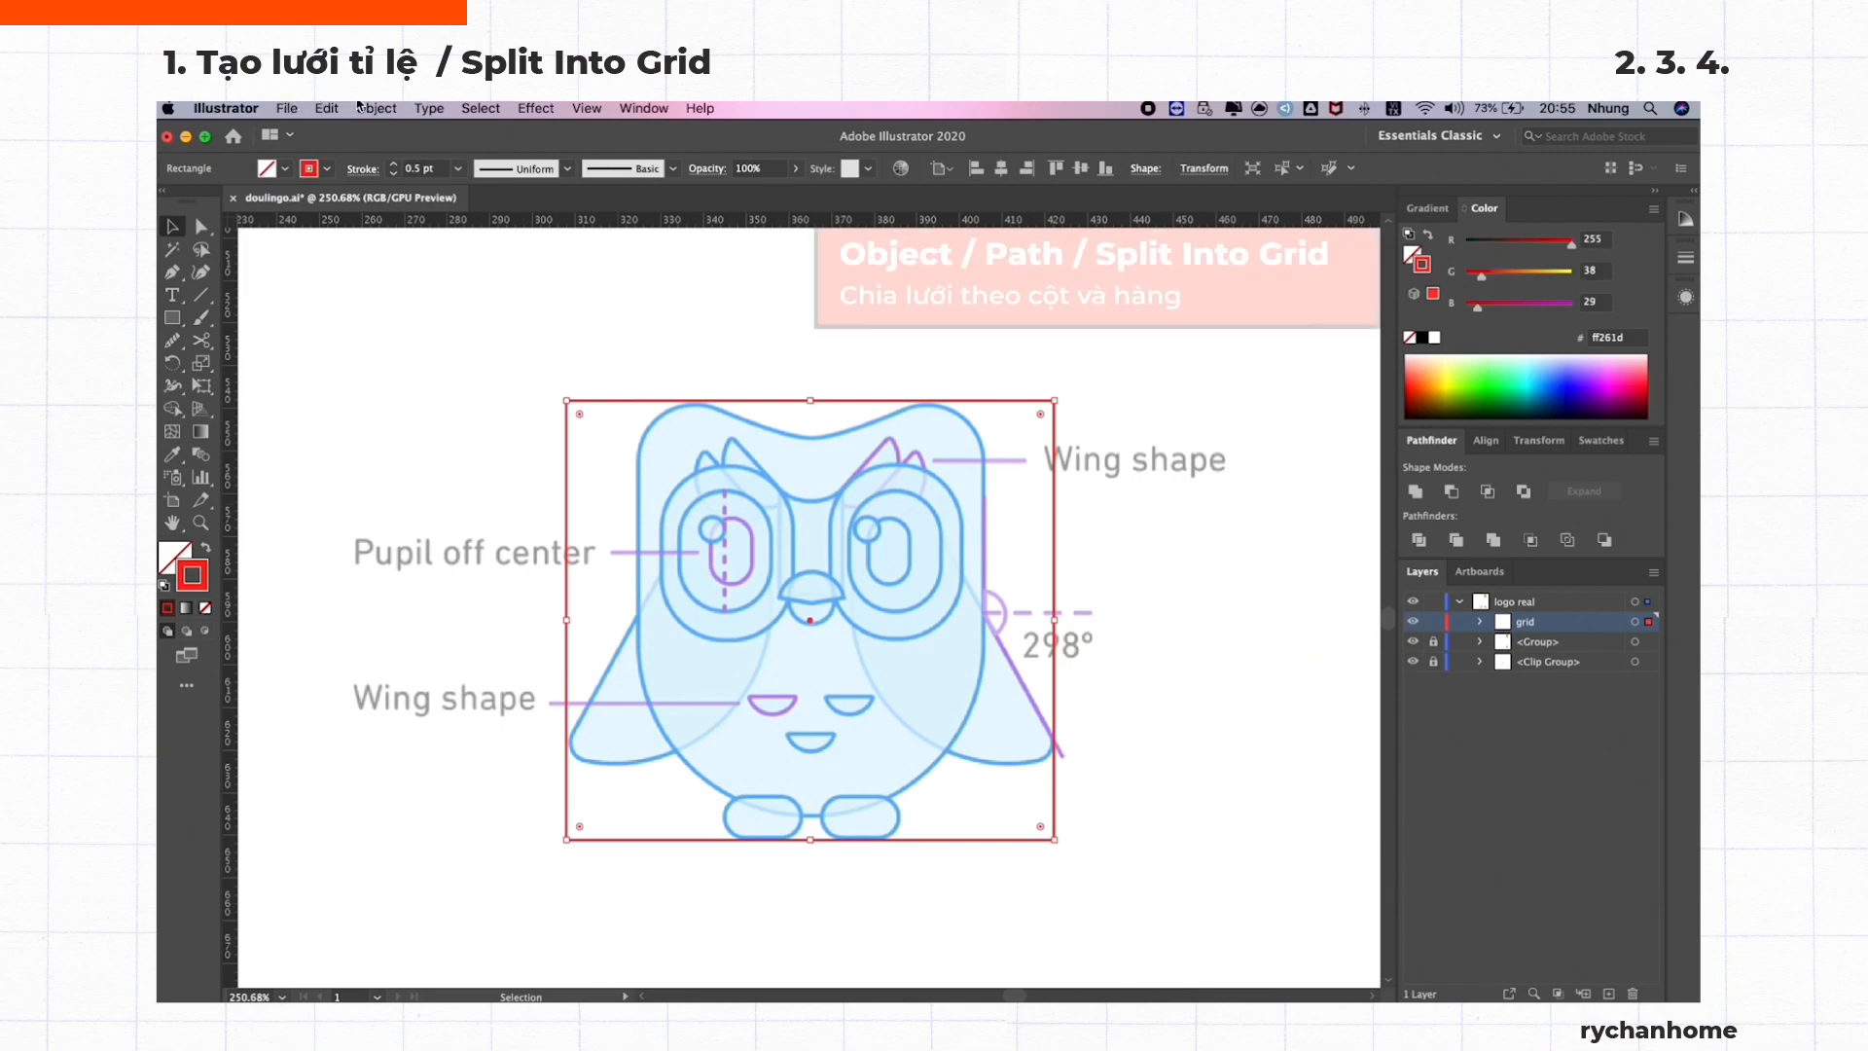
Split the framing rectangle into a grid of 10 rows and 6 columns
{"action": "left_click", "coordinate": [376, 108]}
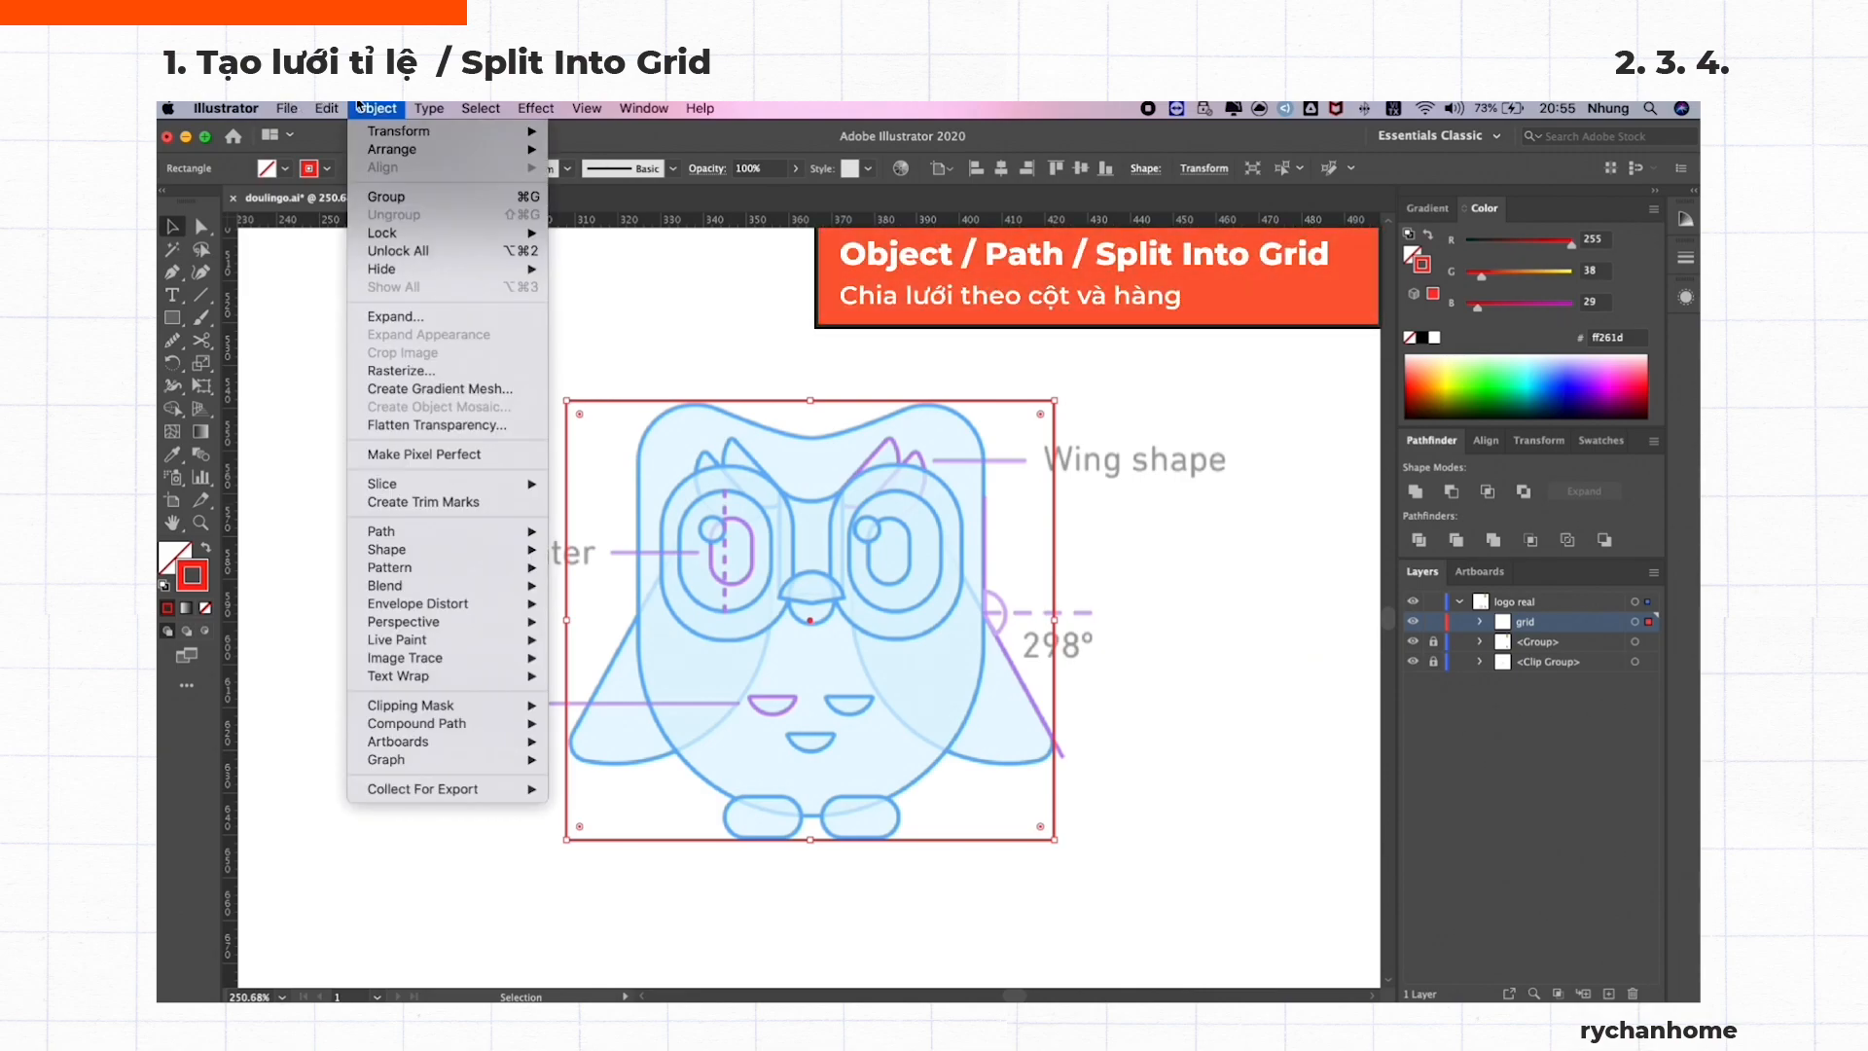
{"action": "mouse_move", "coordinate": [397, 531]}
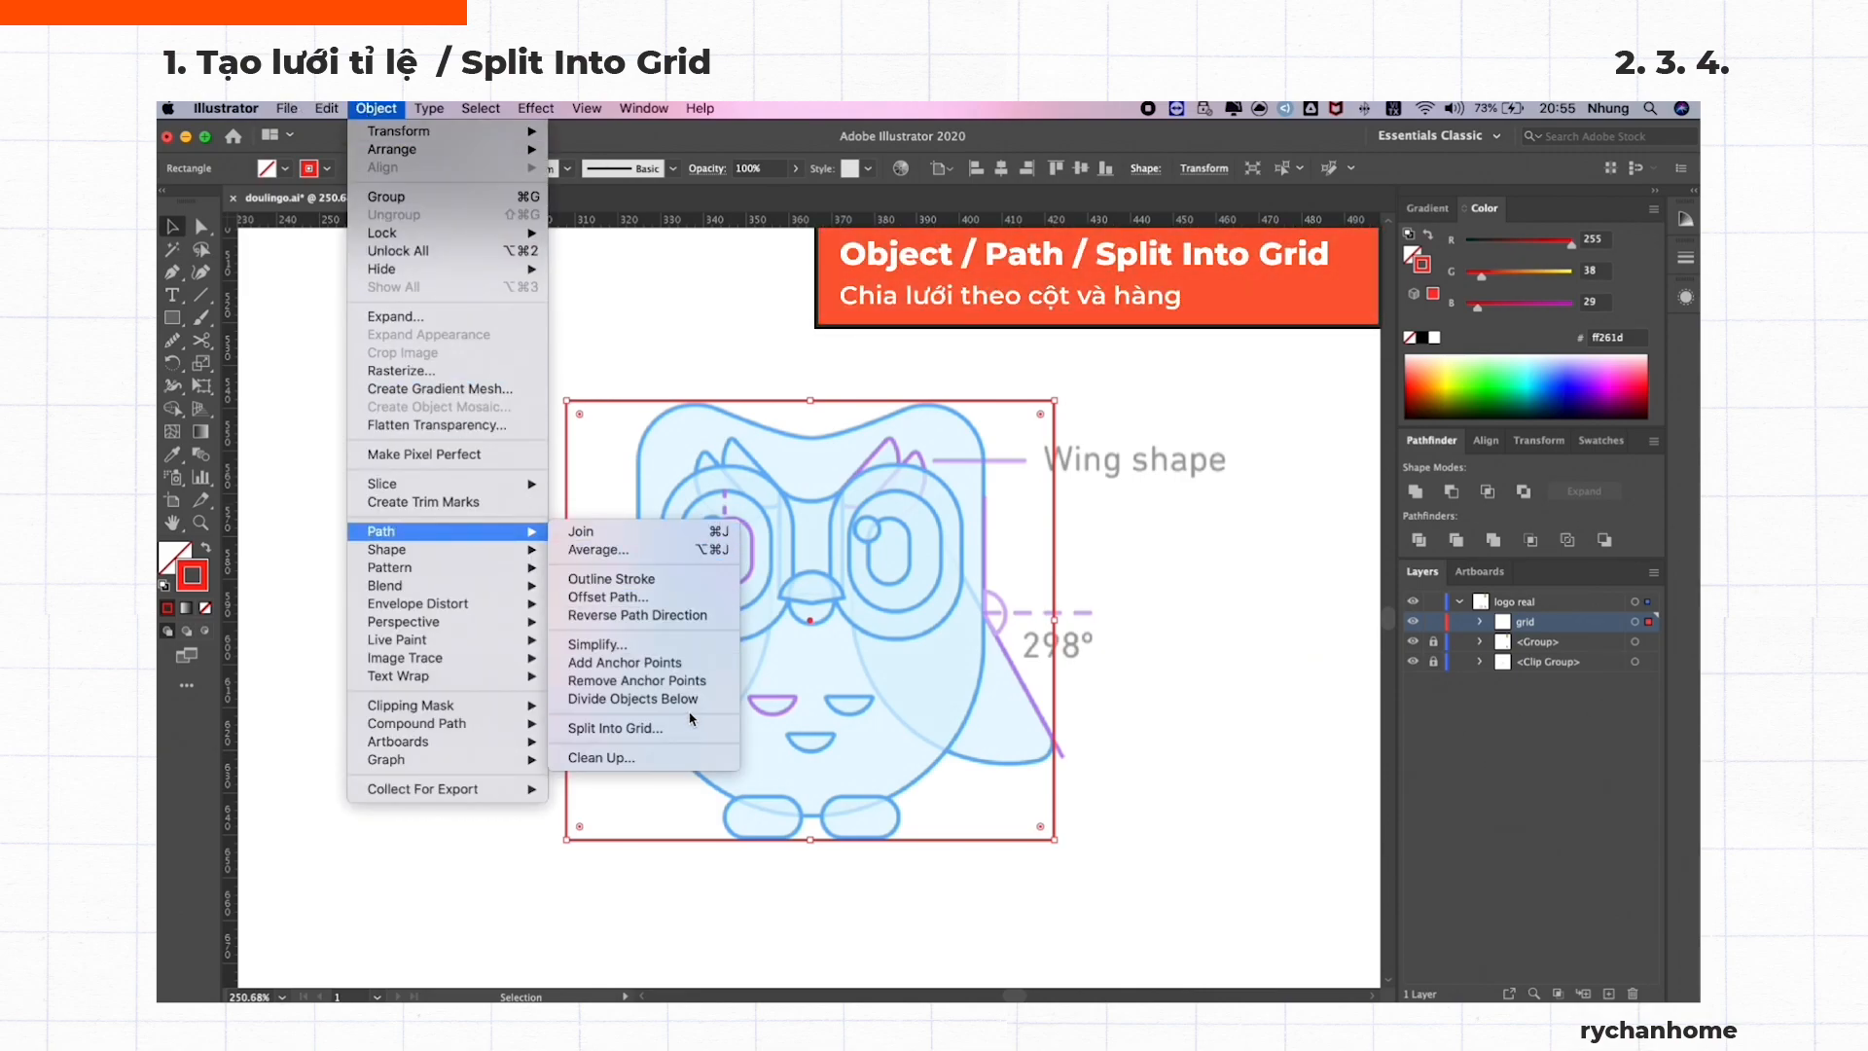
{"action": "left_click", "coordinate": [684, 733]}
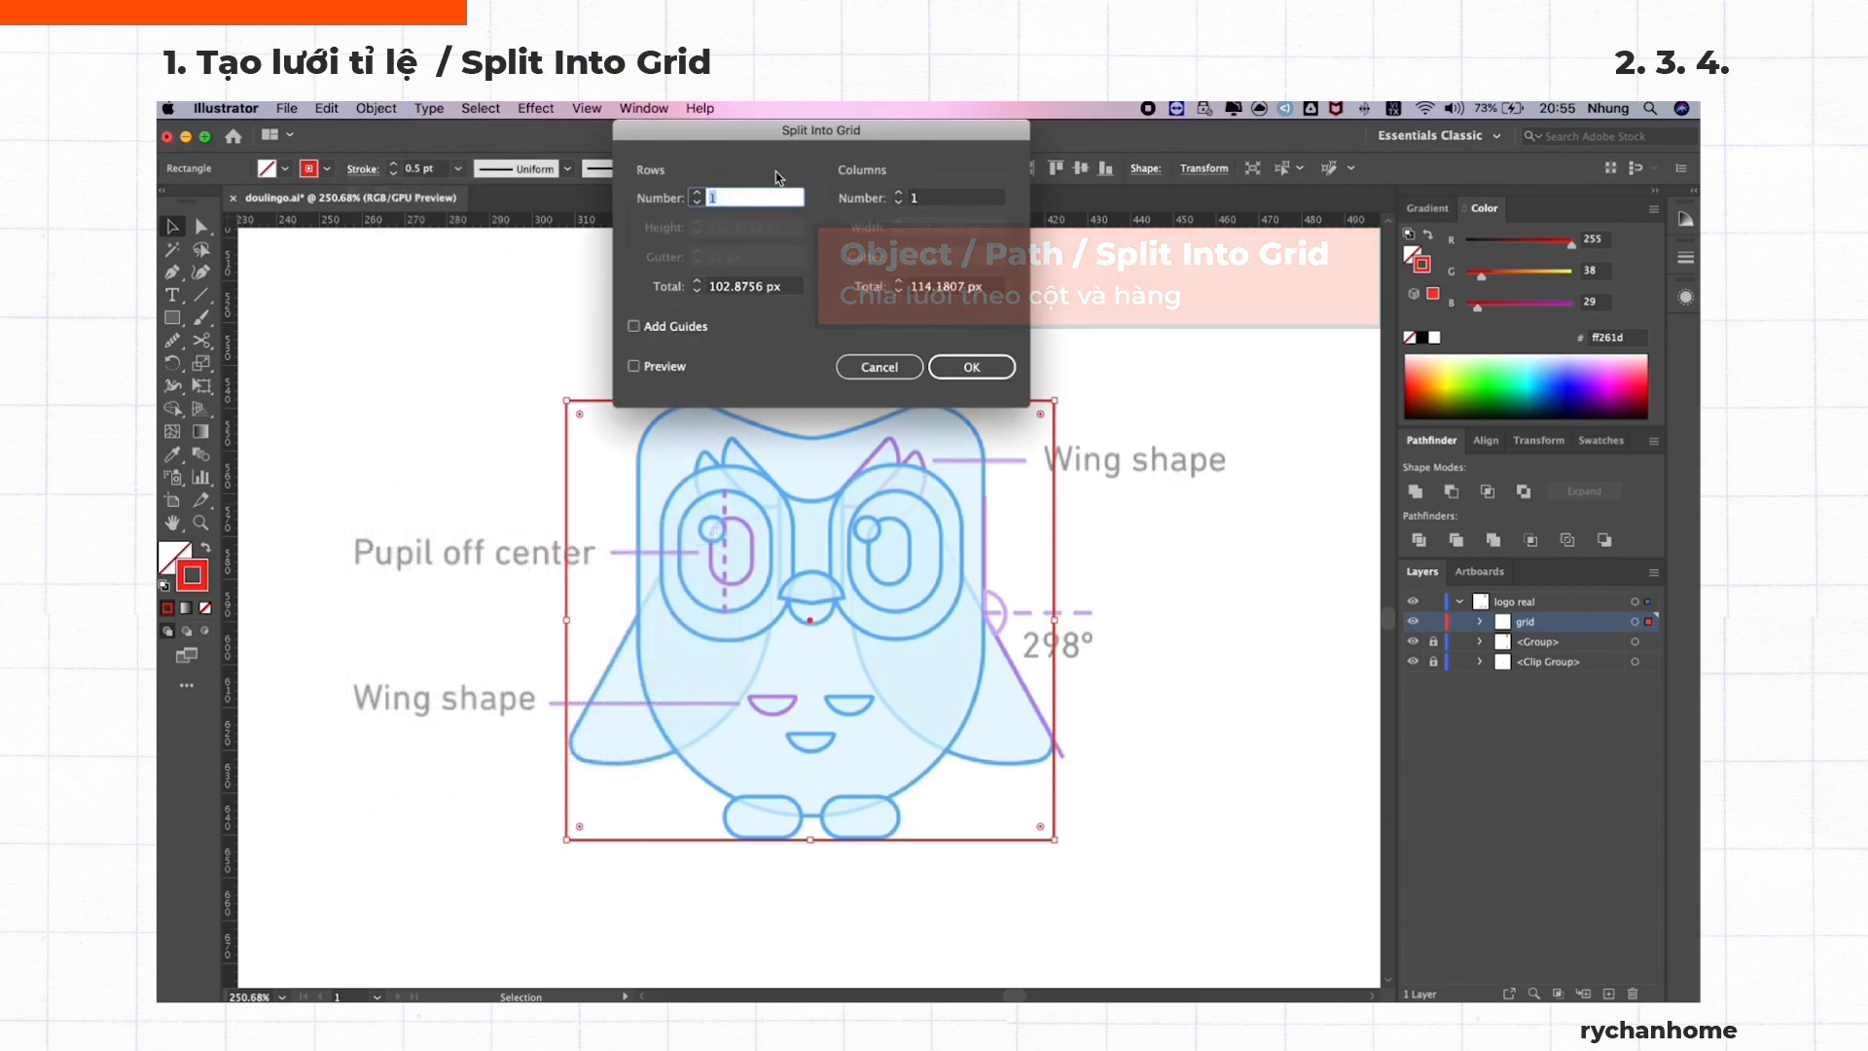
{"action": "left_click", "coordinate": [668, 364]}
{"action": "left_click", "coordinate": [899, 192]}
{"action": "left_click", "coordinate": [899, 193]}
{"action": "left_click", "coordinate": [900, 193]}
{"action": "left_click", "coordinate": [899, 193]}
{"action": "left_click", "coordinate": [899, 193]}
{"action": "left_click", "coordinate": [696, 193]}
{"action": "left_click", "coordinate": [697, 192]}
{"action": "left_click", "coordinate": [697, 193]}
{"action": "left_click", "coordinate": [697, 192]}
{"action": "left_click", "coordinate": [696, 193]}
{"action": "left_click", "coordinate": [697, 194]}
{"action": "left_click", "coordinate": [697, 194]}
{"action": "left_click", "coordinate": [696, 193]}
{"action": "left_click", "coordinate": [696, 194]}
{"action": "left_click", "coordinate": [984, 370]}
Draw a small solid red triangle with the Pen tool, pointing at the grid's middle row line from its left side
{"action": "key", "text": "p"}
{"action": "left_click", "coordinate": [546, 646]}
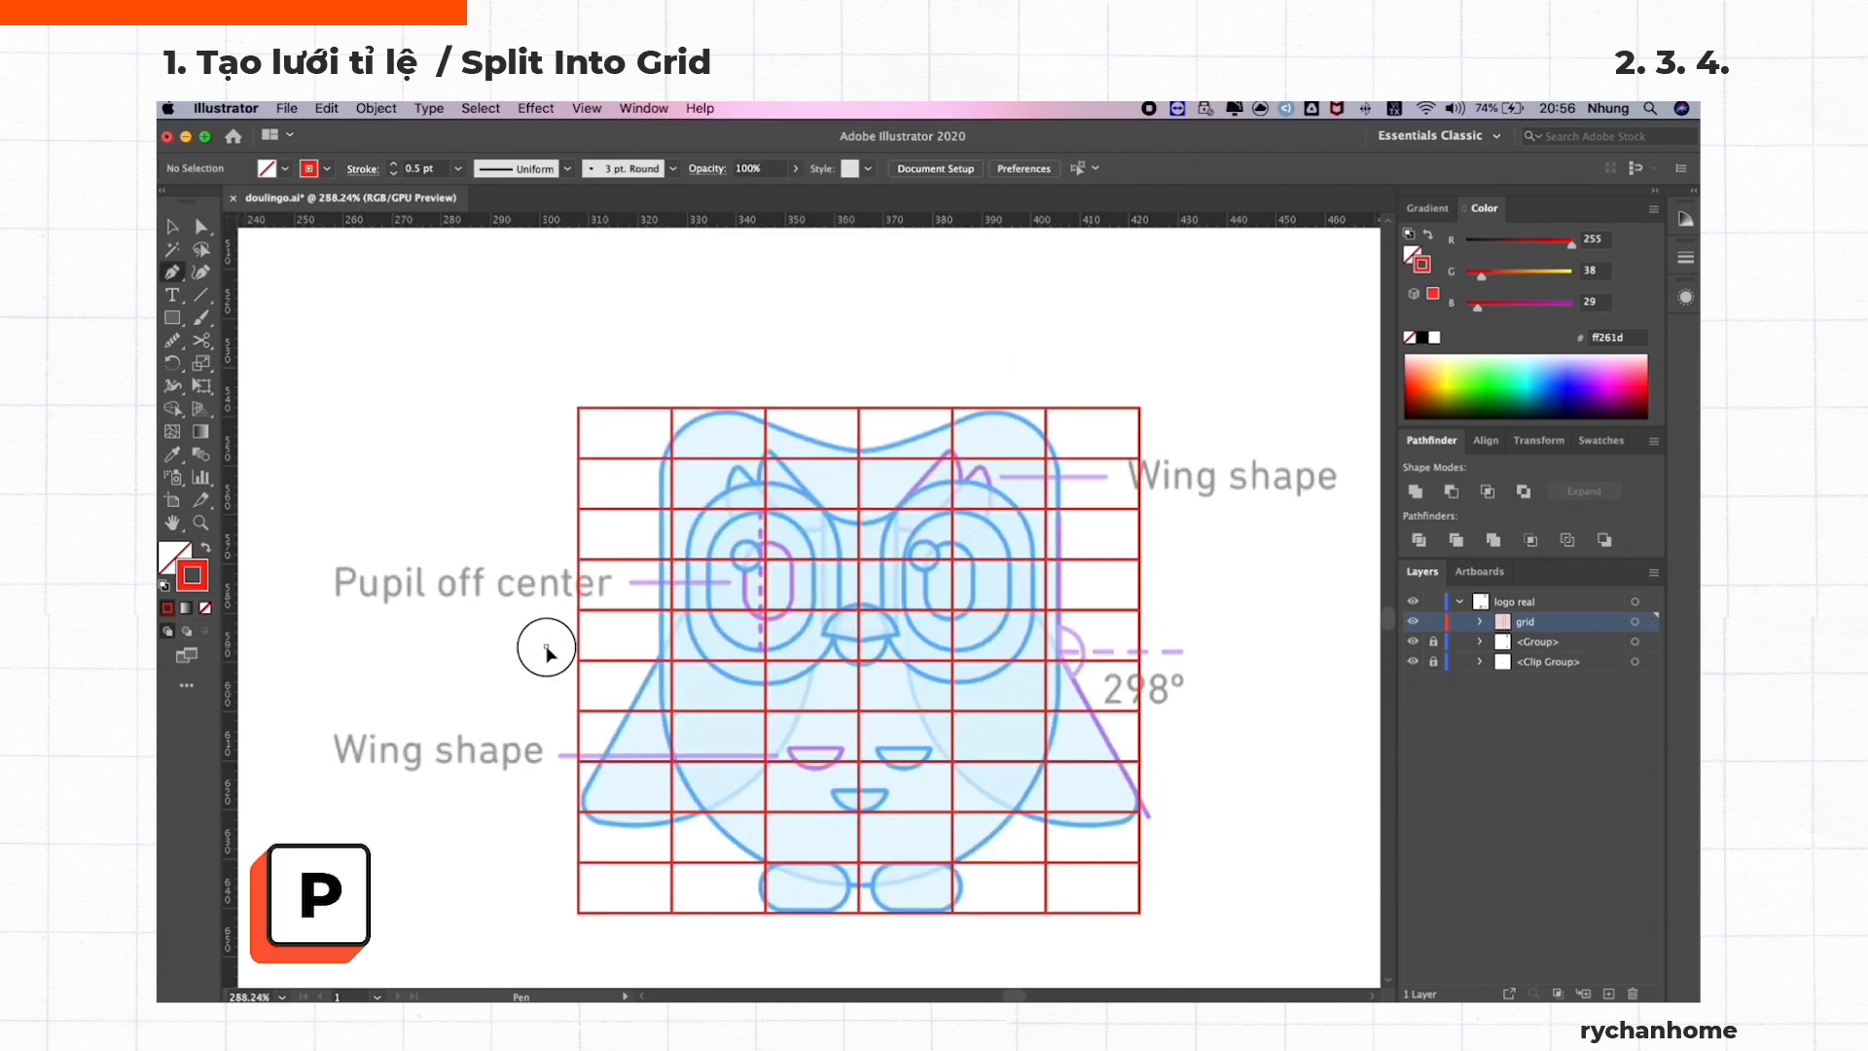
{"action": "left_click", "coordinate": [569, 660]}
{"action": "left_click", "coordinate": [547, 668]}
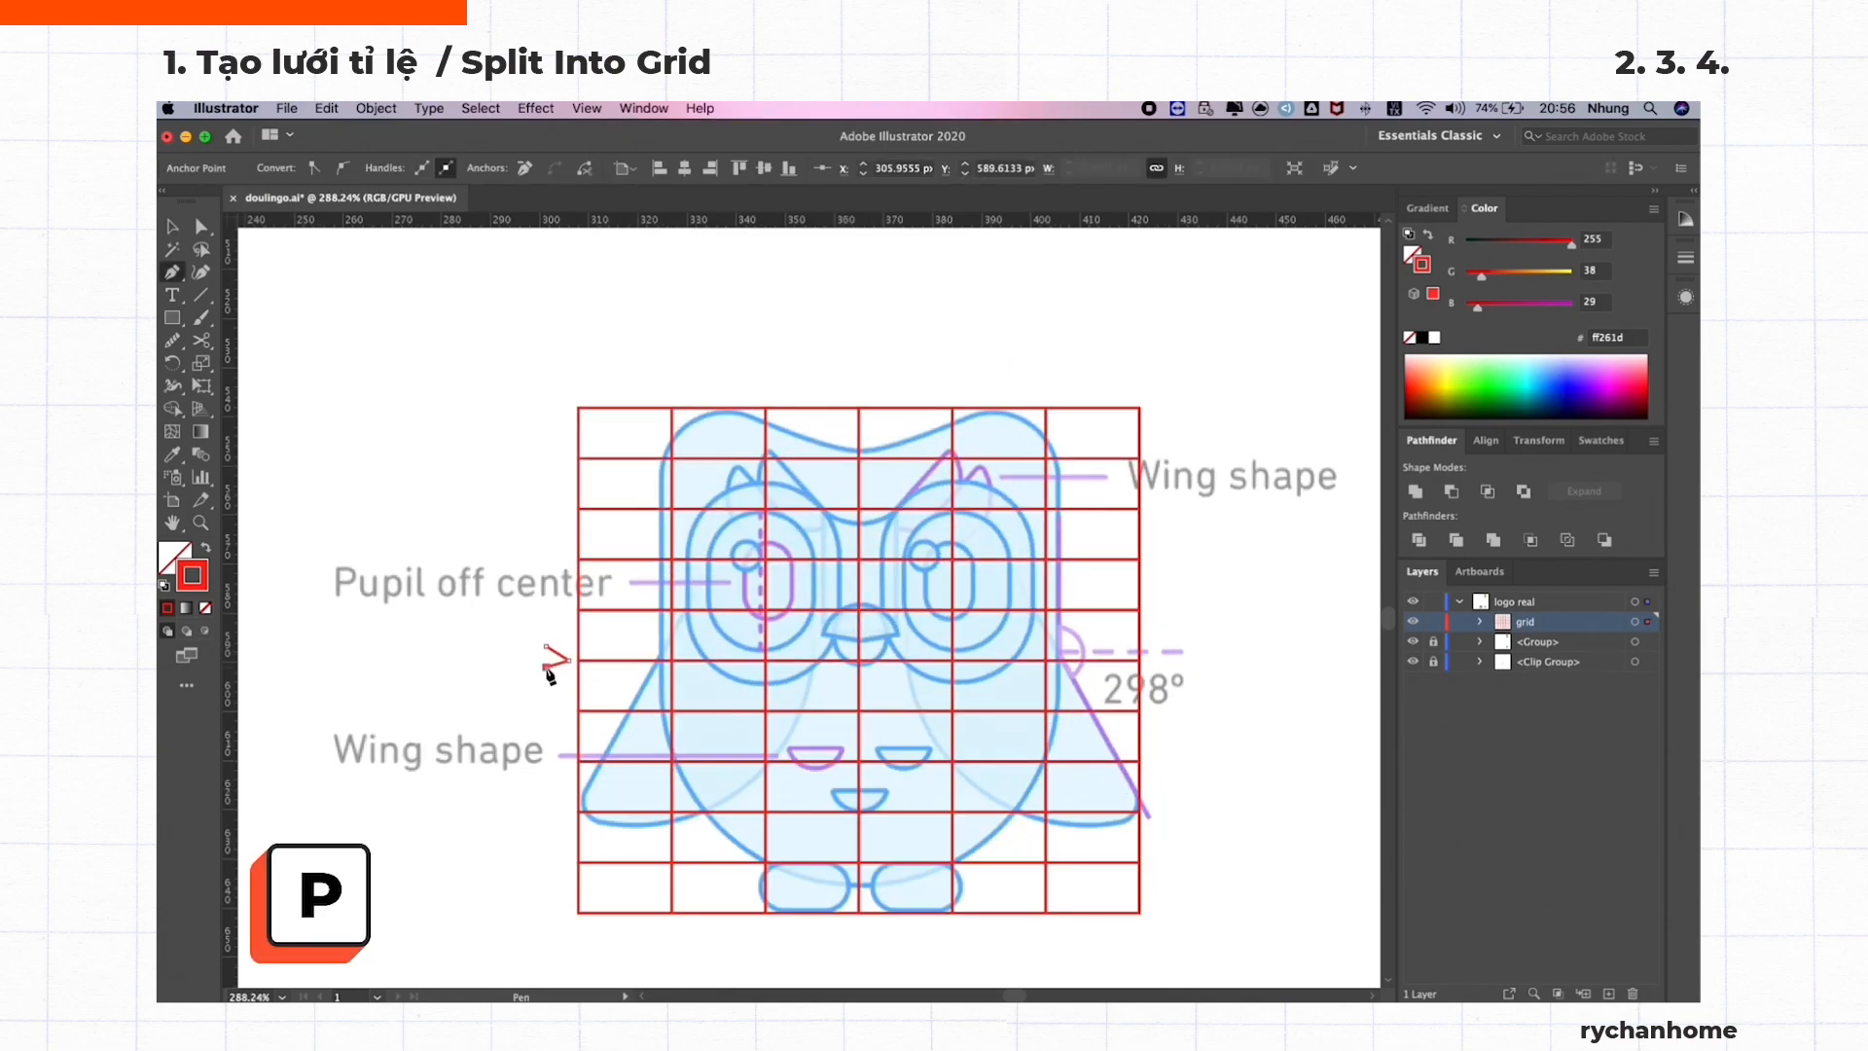
{"action": "left_click", "coordinate": [546, 646]}
{"action": "key", "text": "shift+x"}
Rotate the copied triangle to point down at the grid's top centre and adjust its upper-left corner point
{"action": "key", "text": "v"}
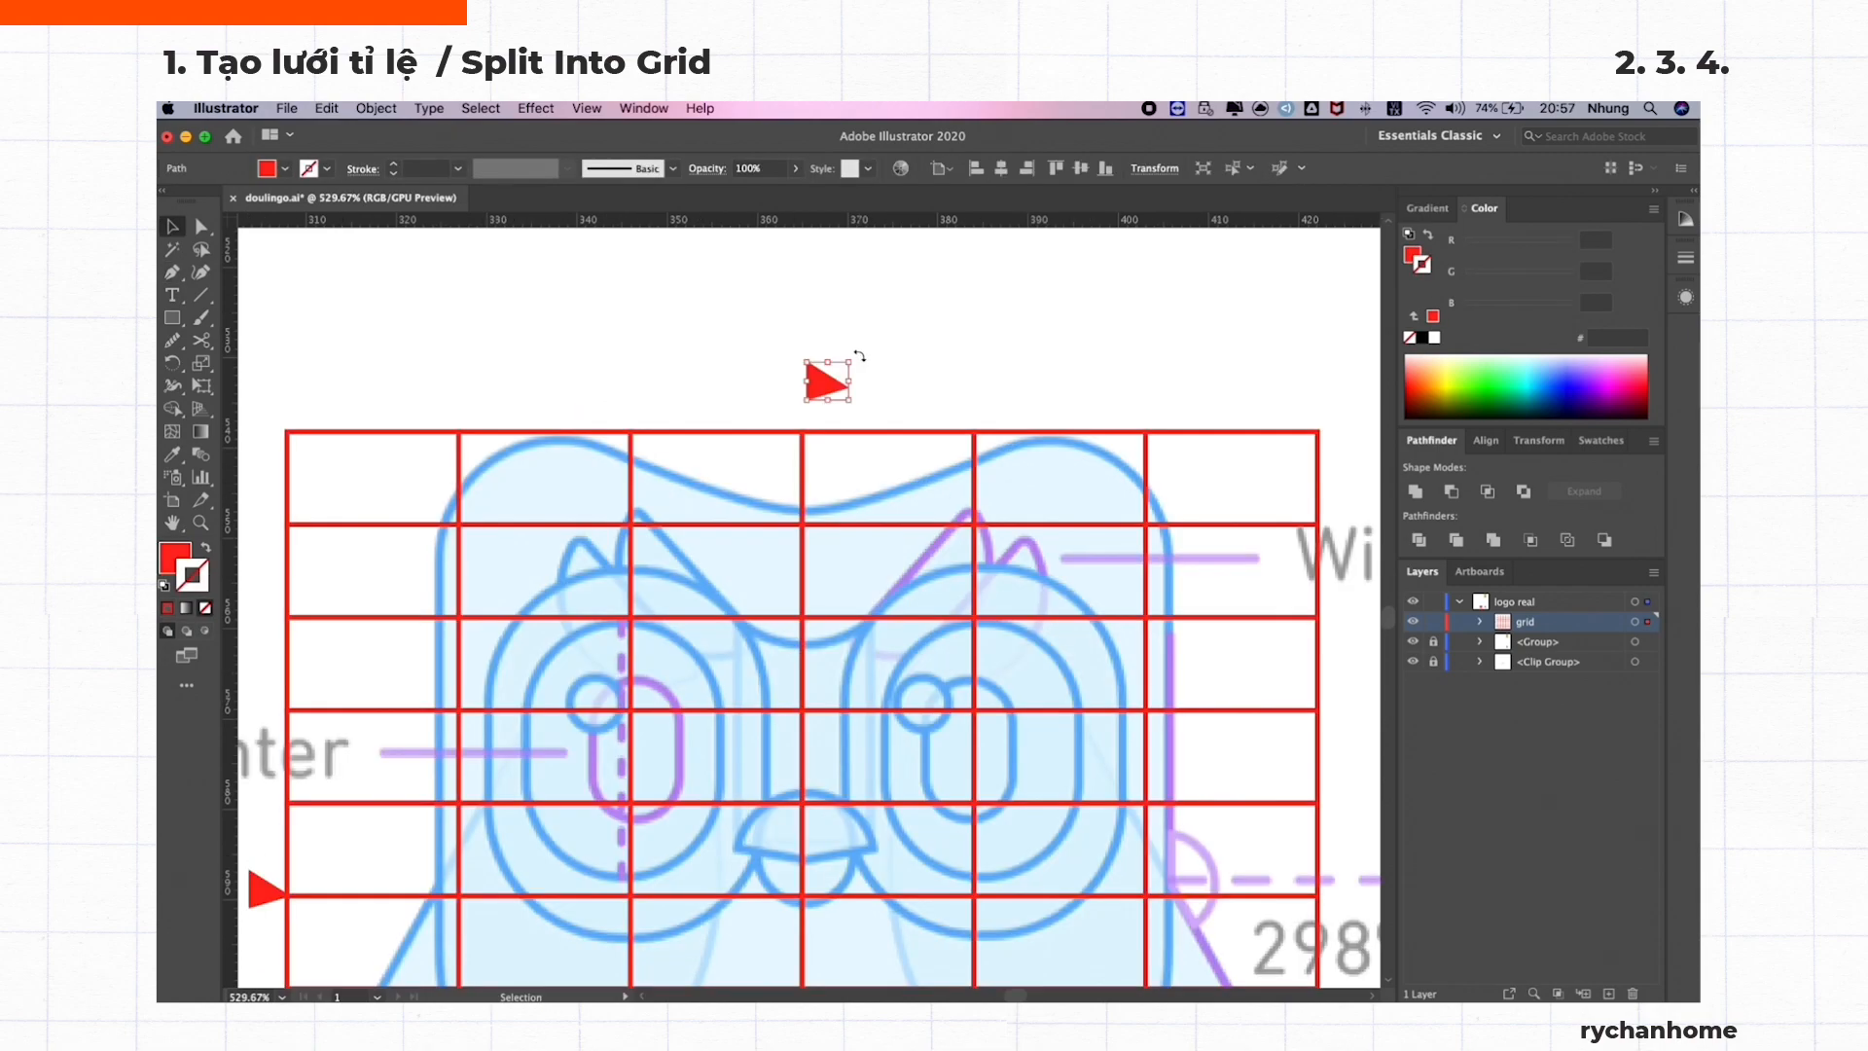
{"action": "left_click_drag", "start_coordinate": [855, 359], "coordinate": [880, 413]}
{"action": "key", "text": "a"}
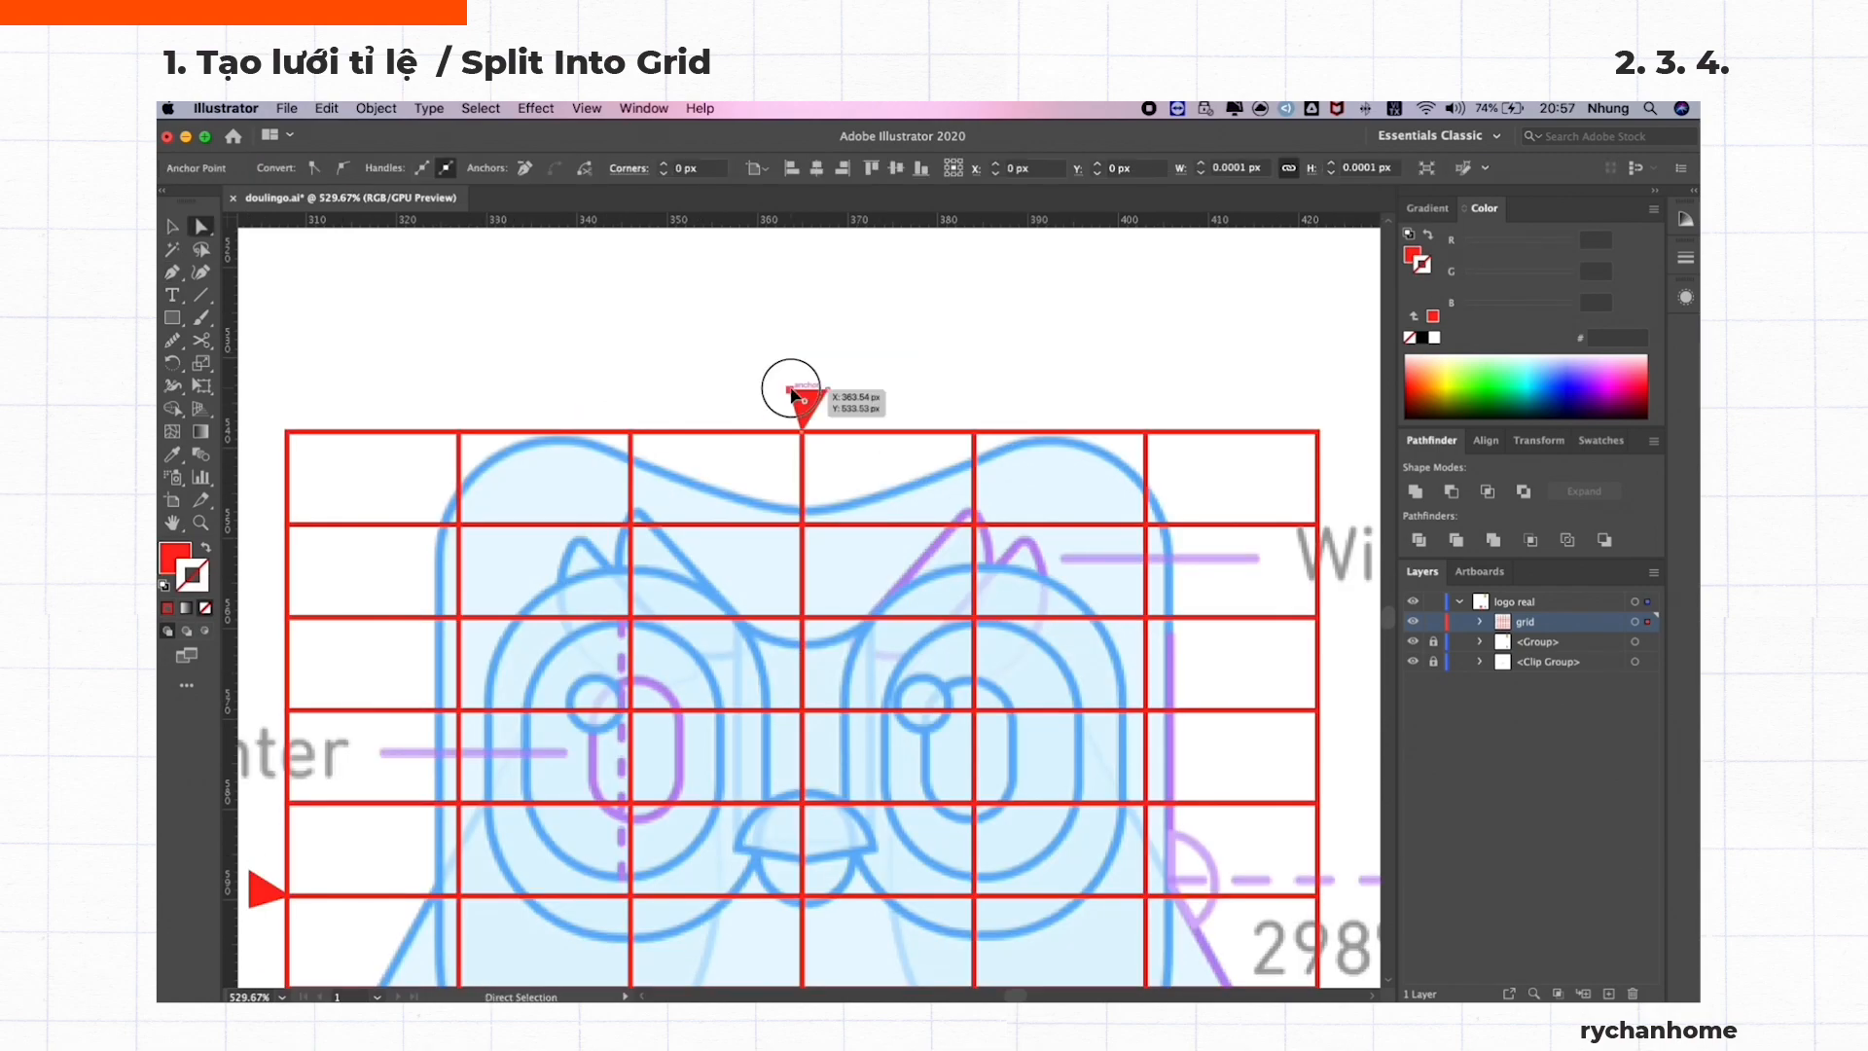
{"action": "left_click_drag", "start_coordinate": [791, 390], "coordinate": [785, 390]}
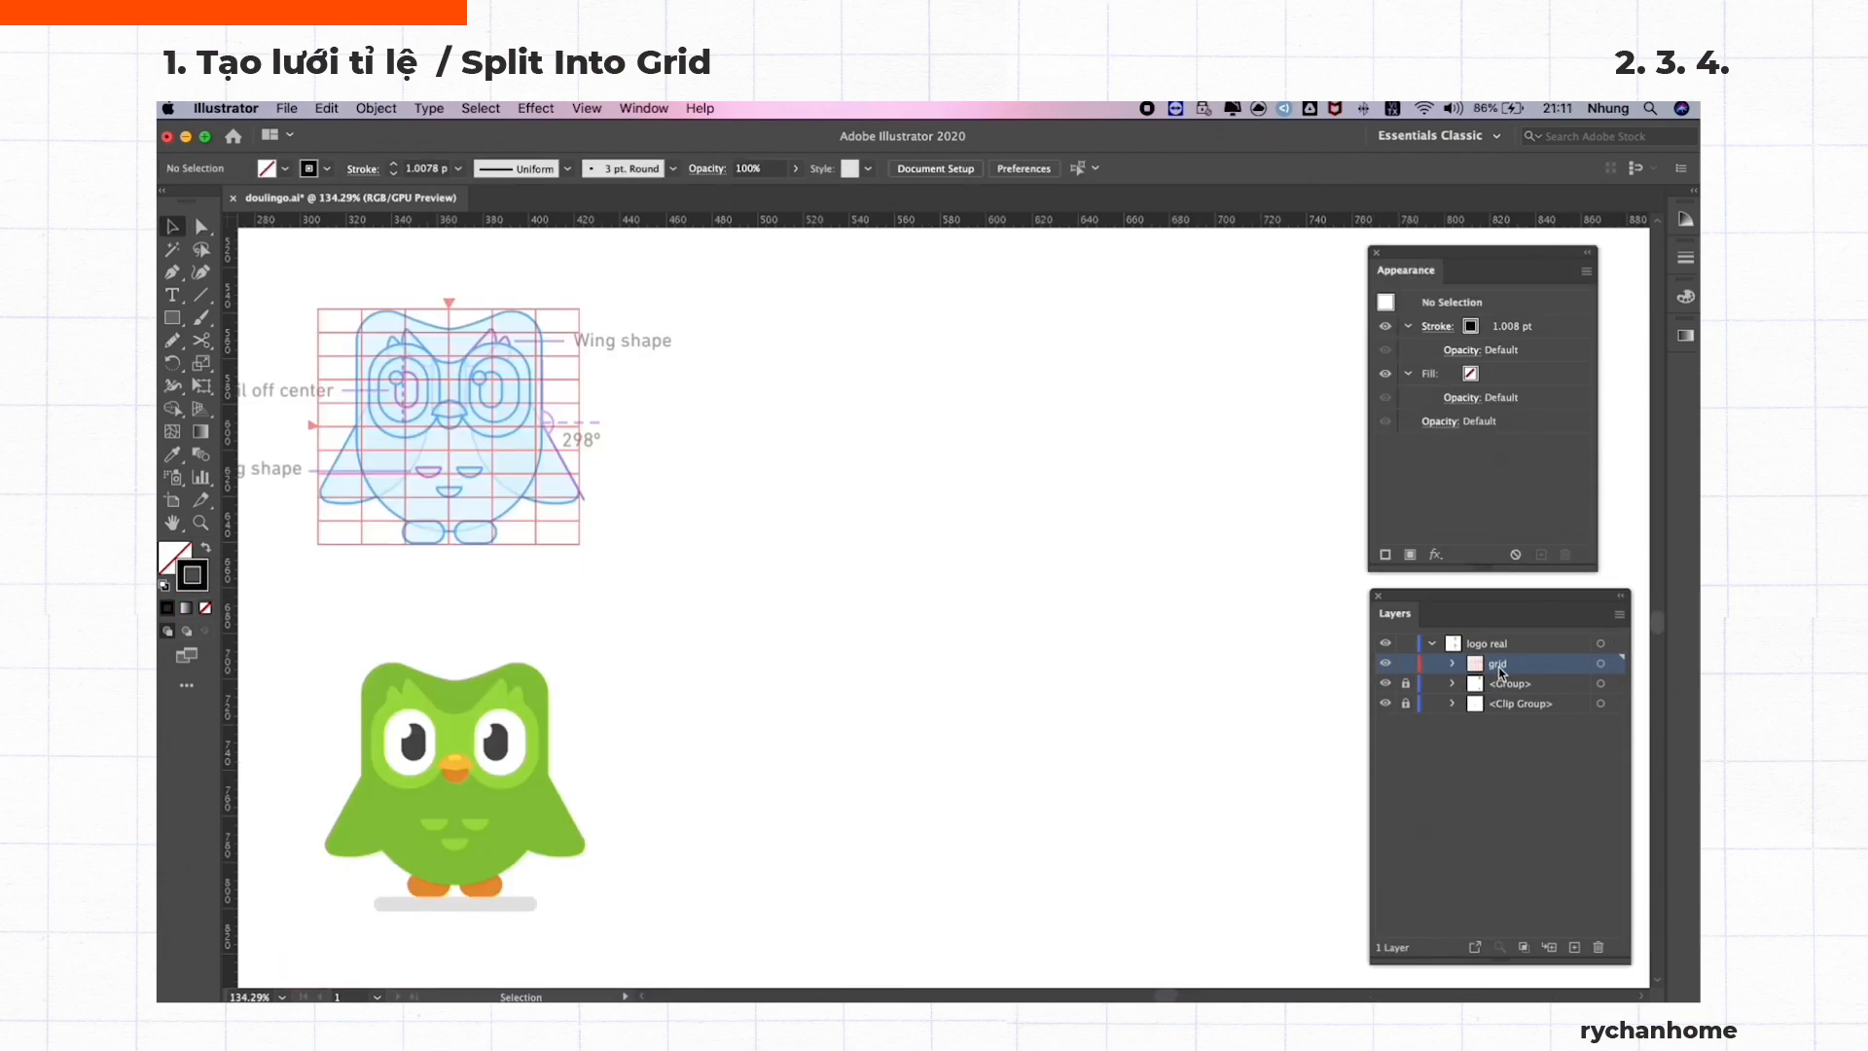
Move the grid layer out to the top level and place a copy of the grid at about double size on the empty canvas
{"action": "left_click_drag", "start_coordinate": [1501, 671], "coordinate": [1485, 642]}
{"action": "left_click", "coordinate": [491, 378]}
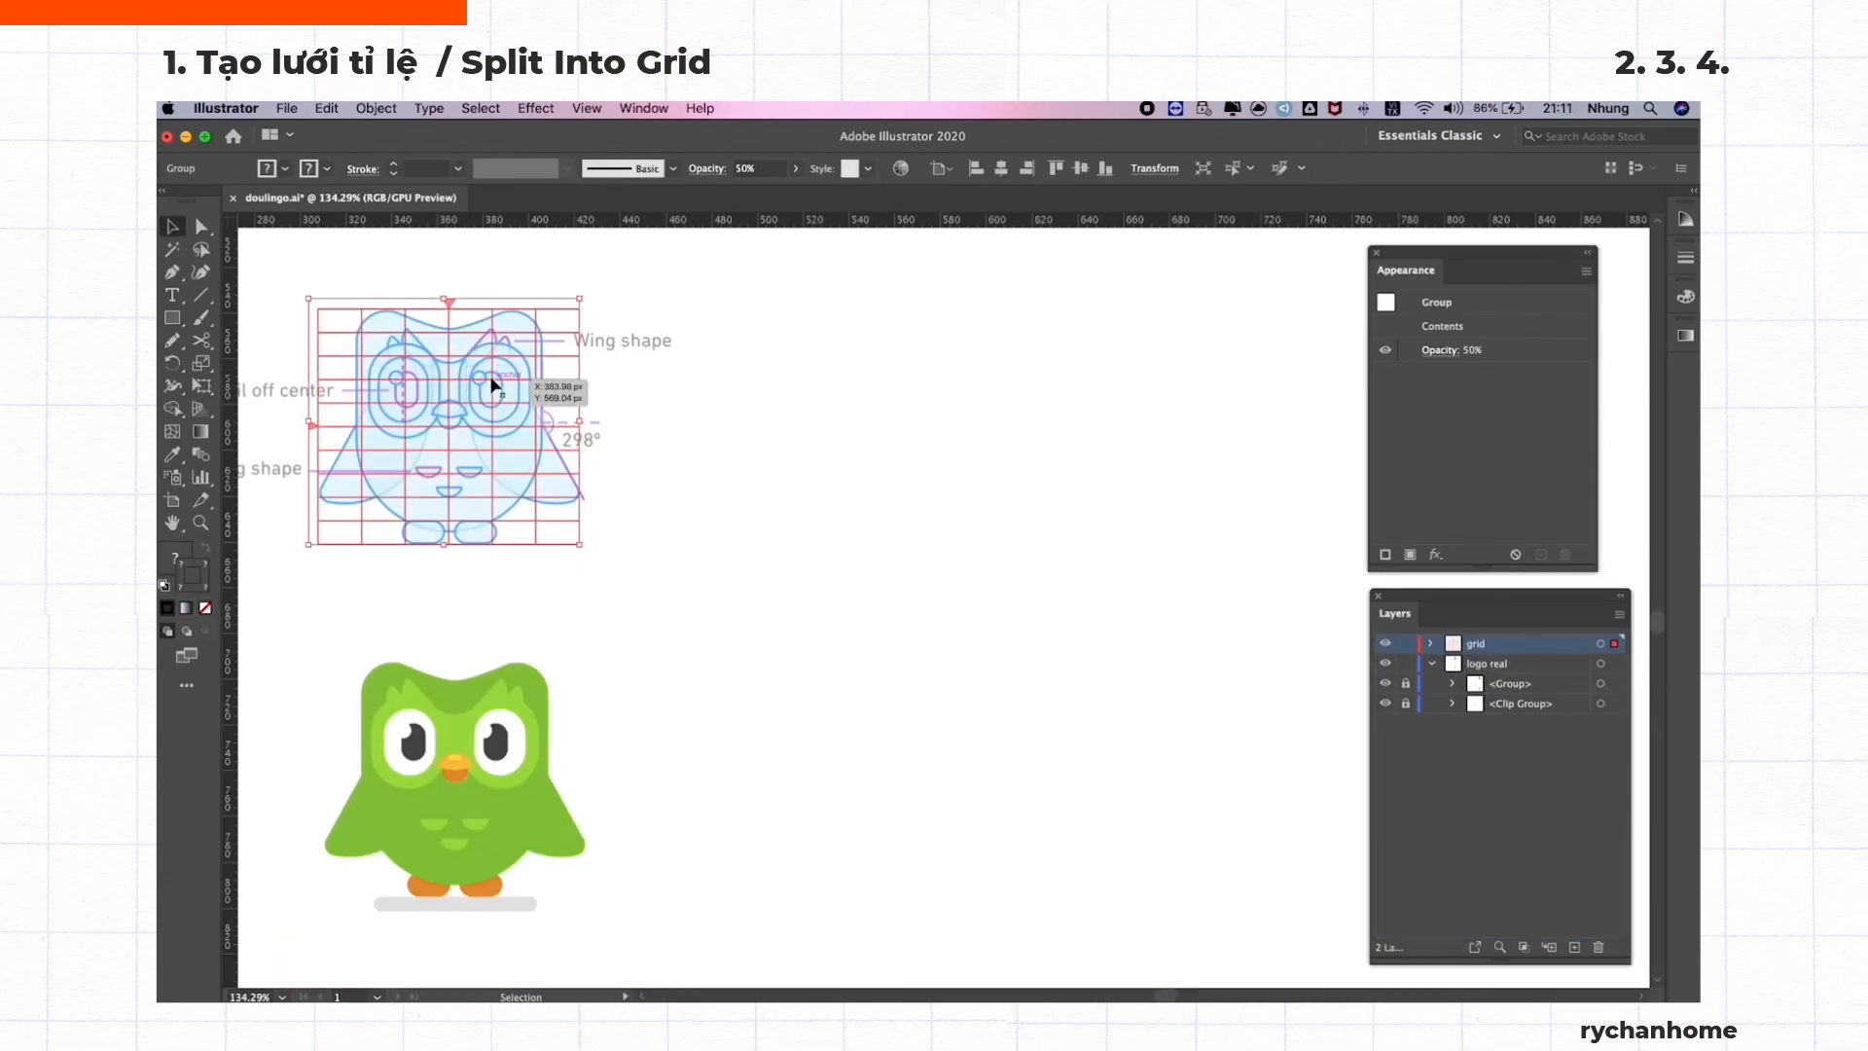
{"action": "left_click_drag", "start_coordinate": [494, 384], "coordinate": [889, 465]}
{"action": "left_click_drag", "start_coordinate": [971, 615], "coordinate": [1248, 910]}
{"action": "left_click_drag", "start_coordinate": [886, 897], "coordinate": [1280, 897]}
Set the enlarged grid's lines to a 0.25 pt stroke at 30% opacity, leaving out the triangle markers, and lock the grid layer
{"action": "left_click", "coordinate": [901, 458]}
{"action": "key", "text": "a"}
{"action": "left_click", "coordinate": [984, 388], "text": "shift"}
{"action": "key", "text": "v"}
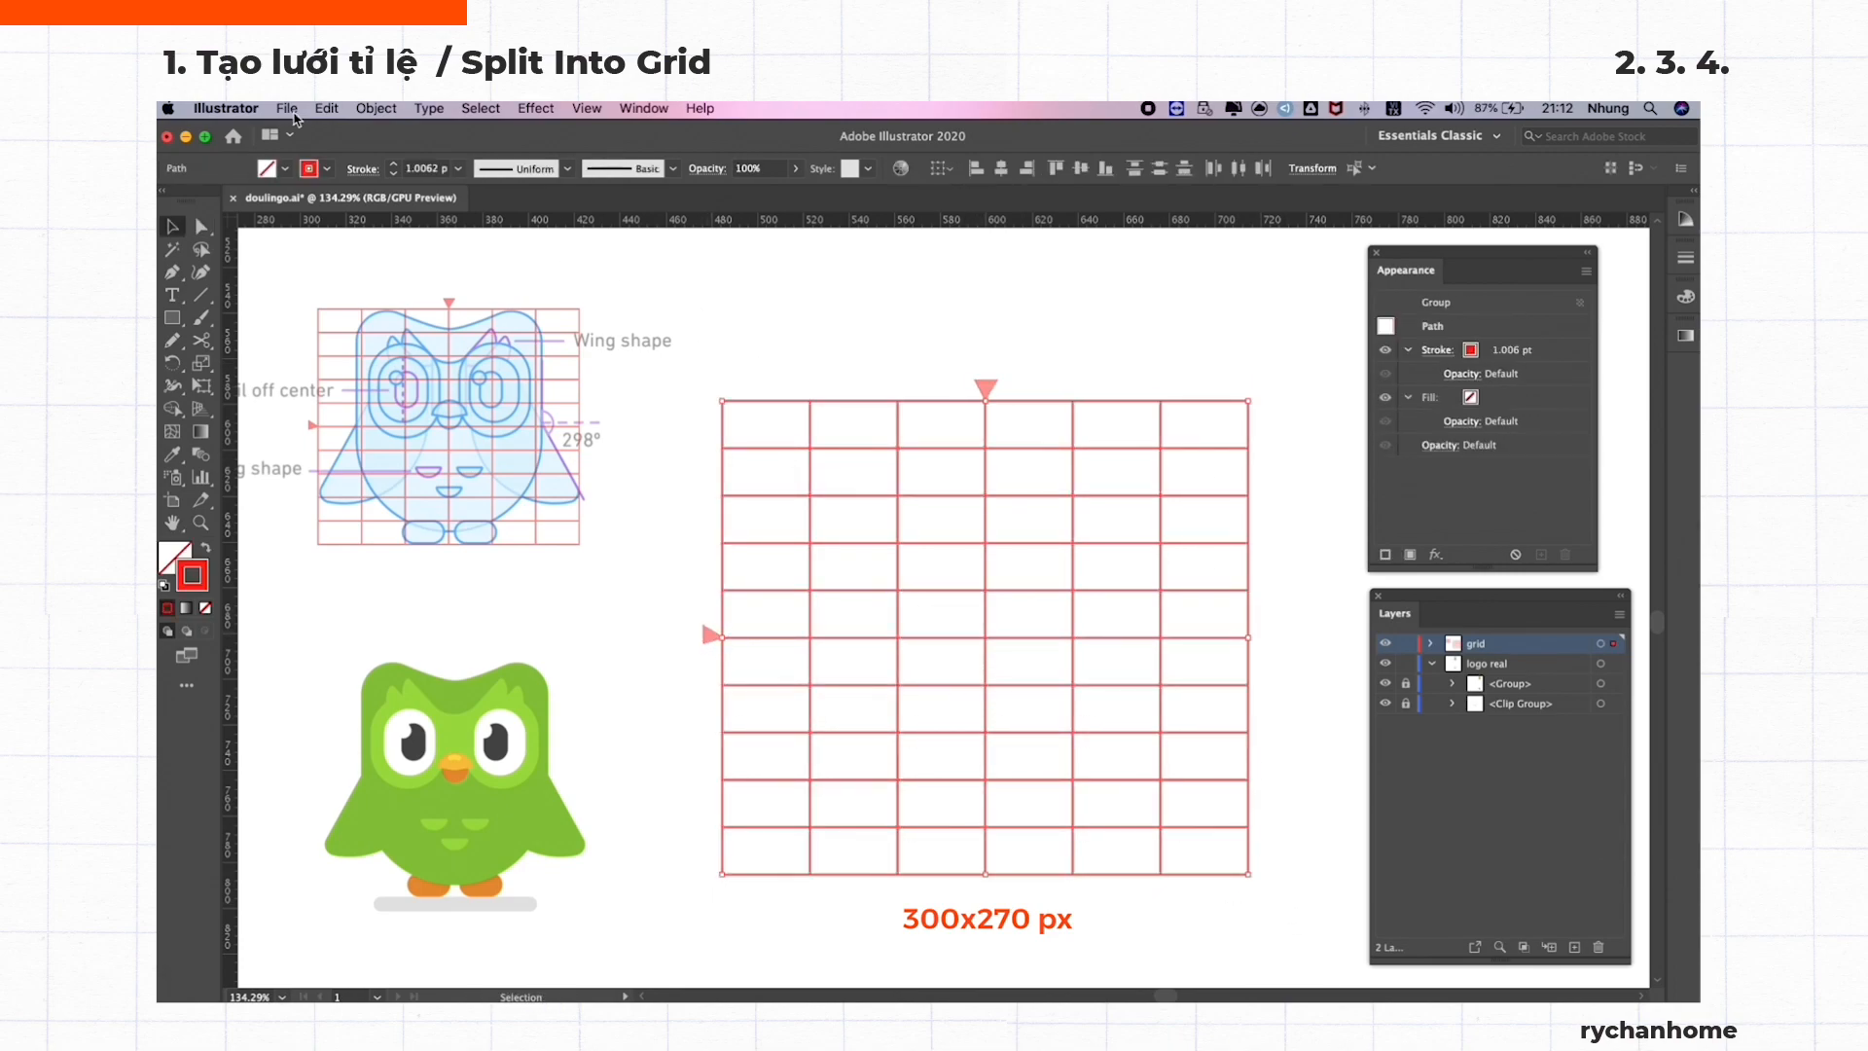
{"action": "left_click", "coordinate": [458, 168]}
{"action": "left_click", "coordinate": [498, 185]}
{"action": "left_click", "coordinate": [760, 172]}
{"action": "type", "text": "30"}
{"action": "key", "text": "Return"}
{"action": "left_click", "coordinate": [1306, 561]}
{"action": "left_click", "coordinate": [1405, 644]}
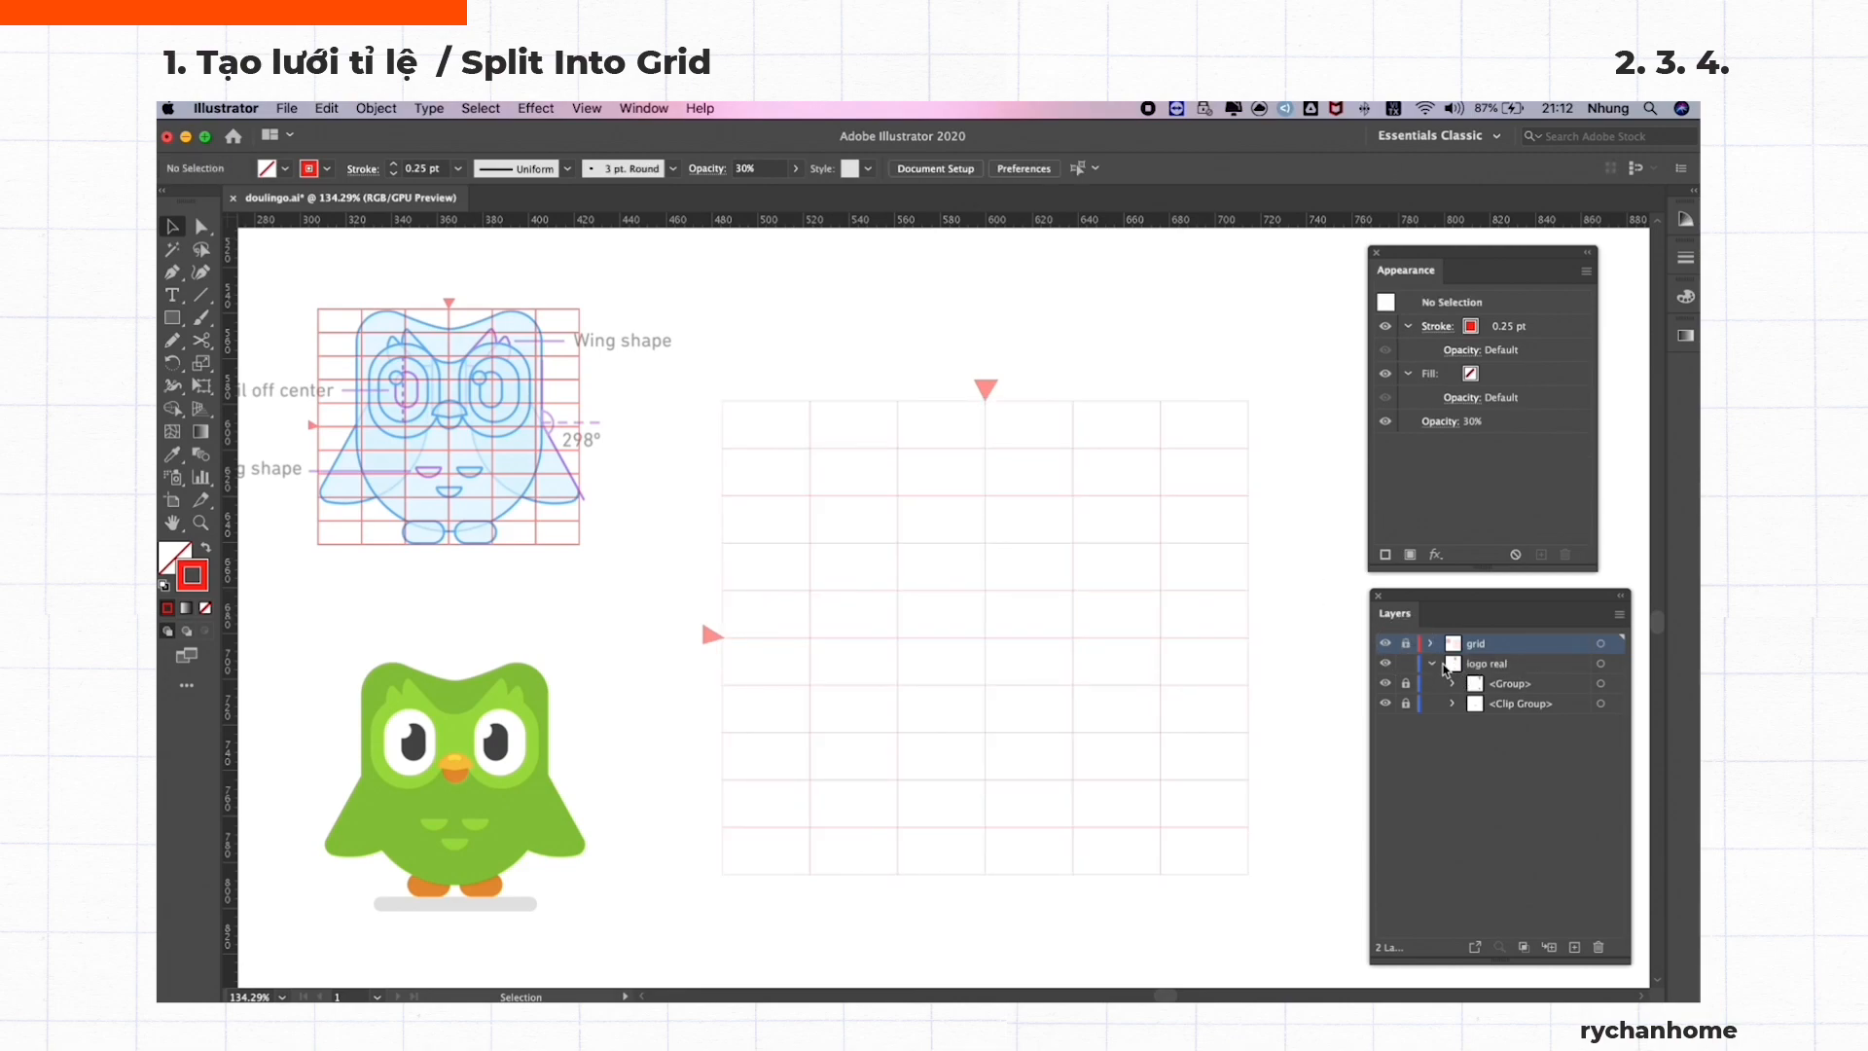
Collapse the logo real layer and create a layer named body directly above it
{"action": "left_click", "coordinate": [1434, 664]}
{"action": "left_click", "coordinate": [1495, 666]}
{"action": "left_click", "coordinate": [1576, 948]}
{"action": "double_click", "coordinate": [1483, 665]}
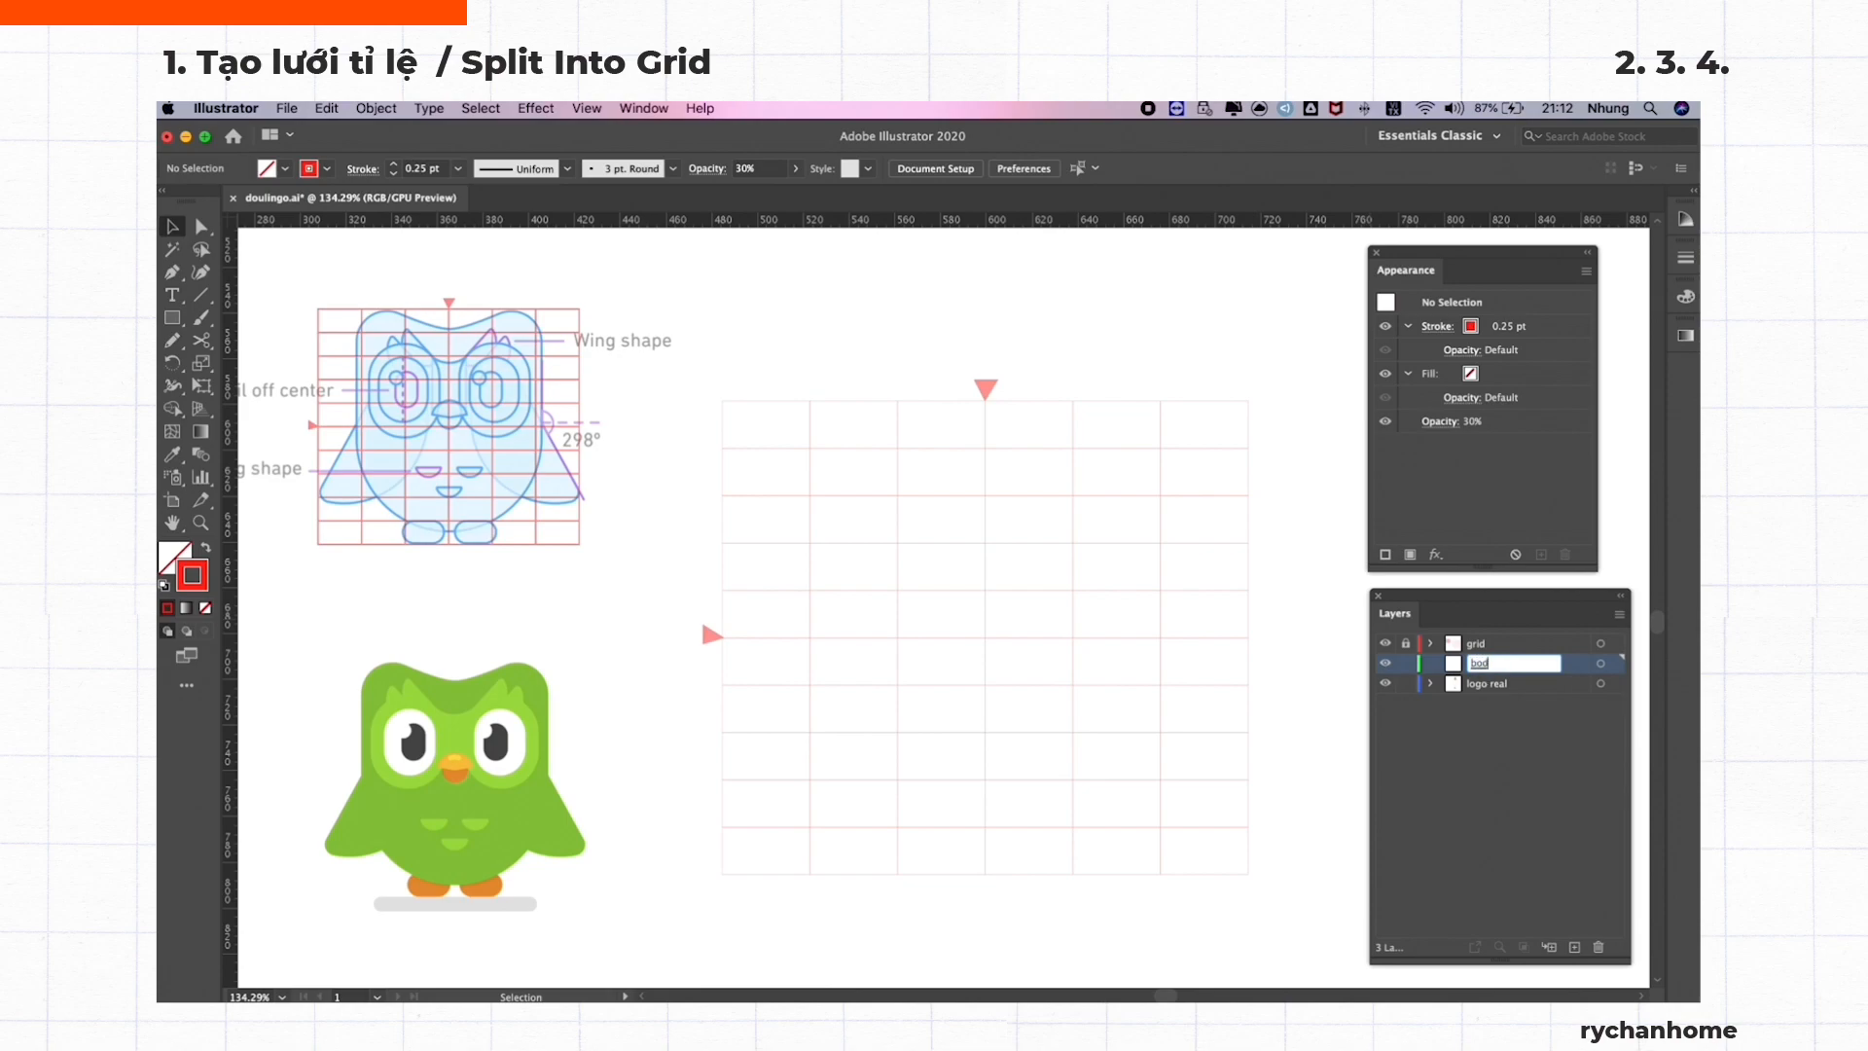
{"action": "key", "text": "Return"}
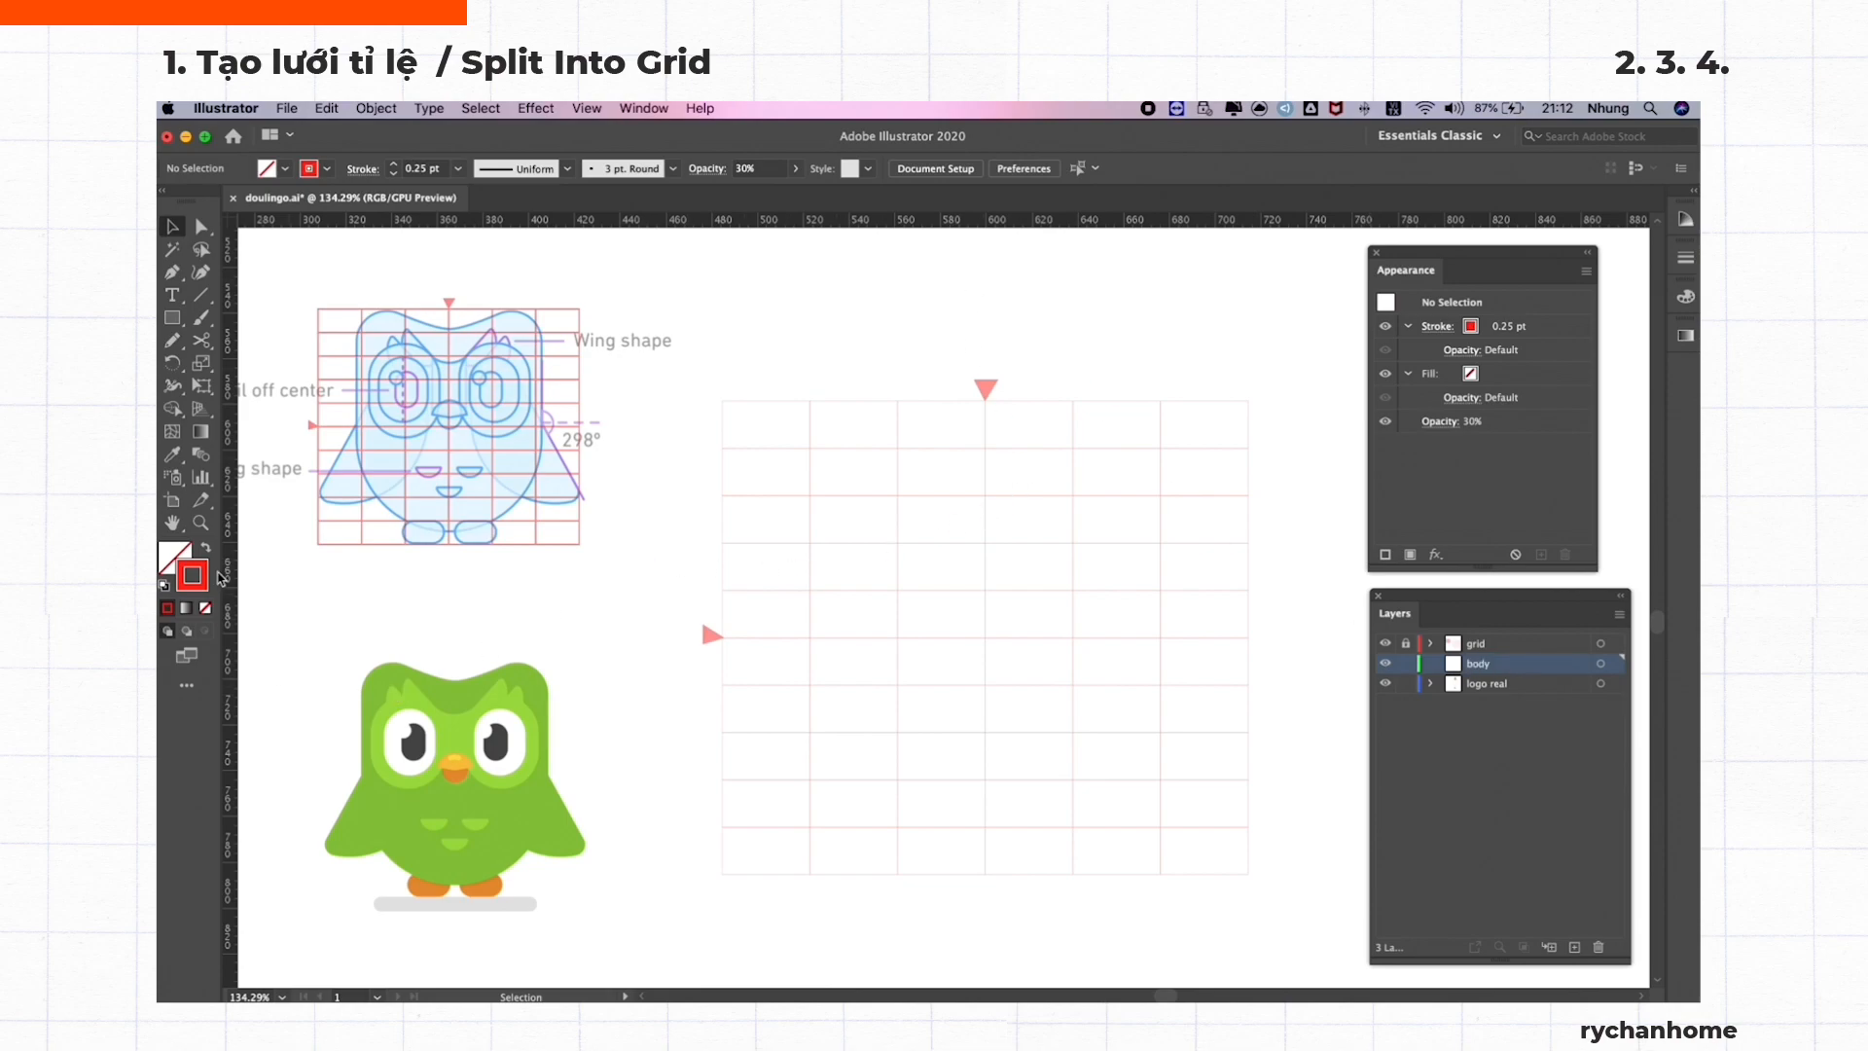
Set the stroke to a bright blue with a 1 pt weight
{"action": "double_click", "coordinate": [205, 581]}
{"action": "left_click_drag", "start_coordinate": [1448, 387], "coordinate": [1447, 450]}
{"action": "left_click", "coordinate": [1630, 348]}
{"action": "left_click", "coordinate": [457, 168]}
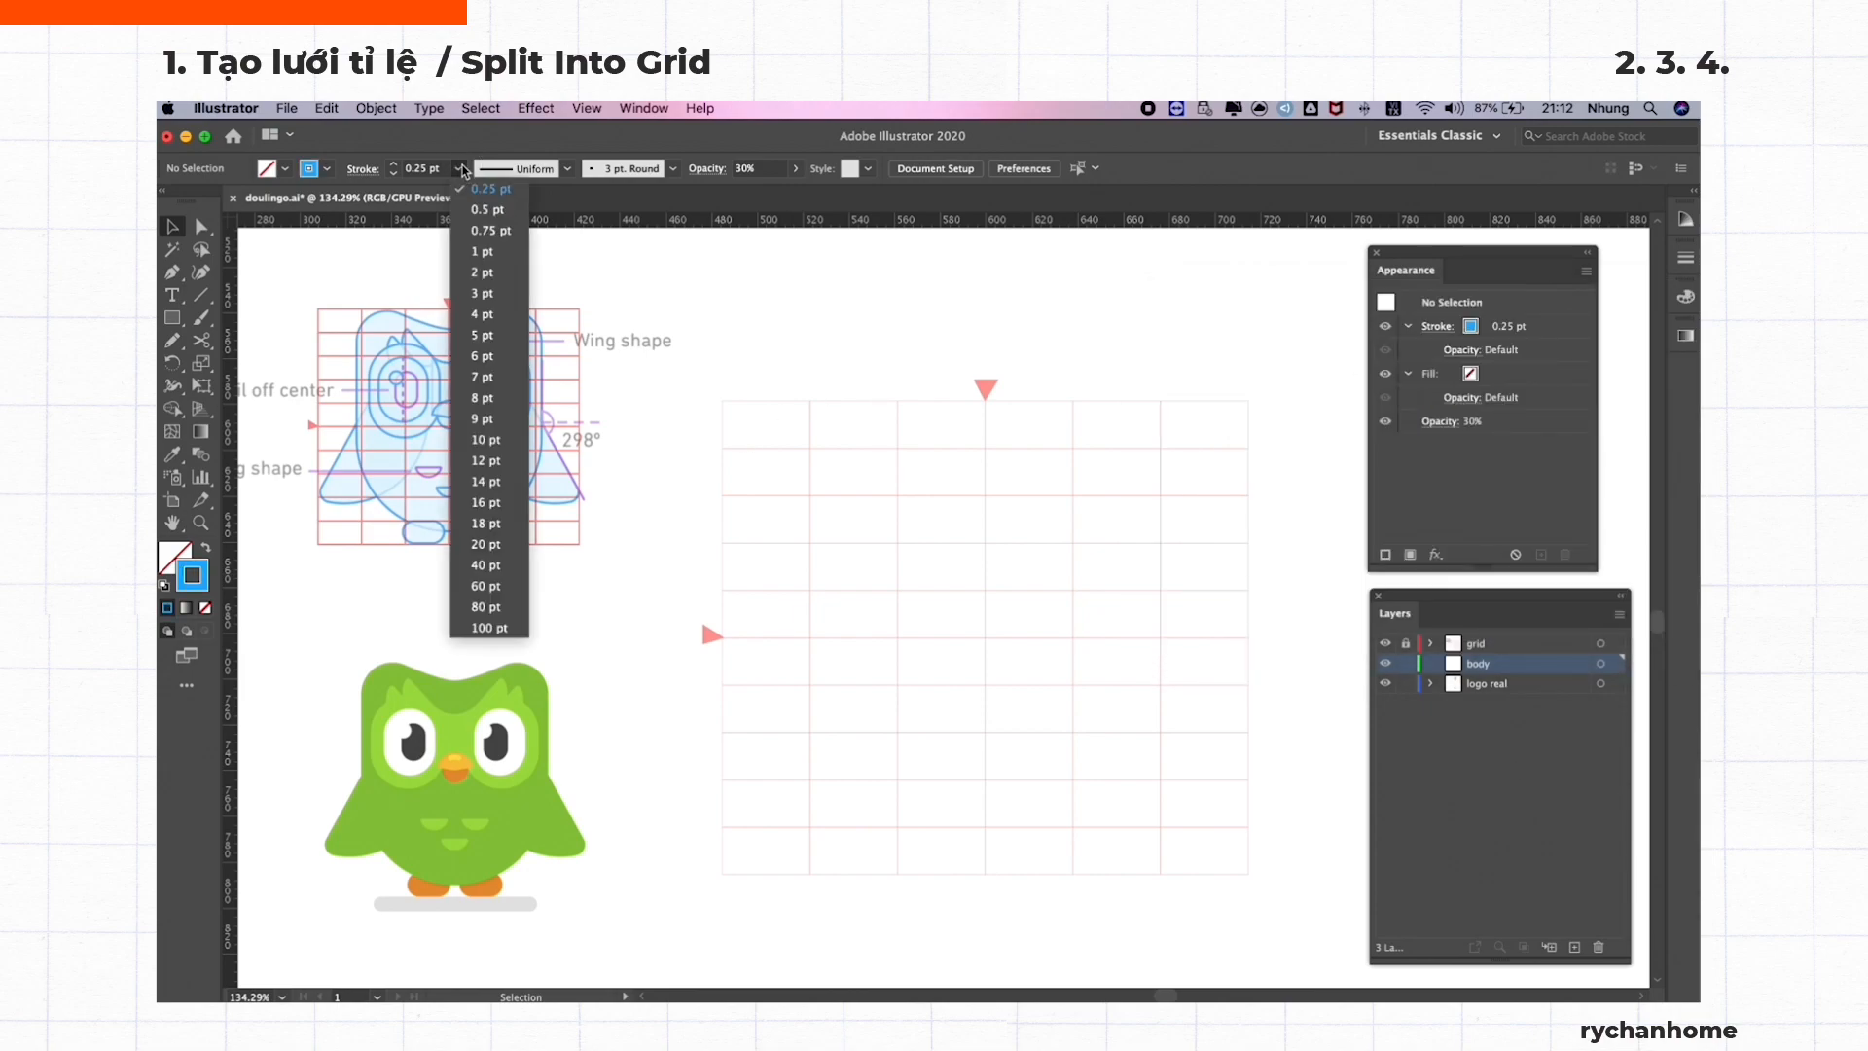
{"action": "left_click", "coordinate": [487, 255]}
Draw the owl's body rectangle over the full height of the enlarged grid and shift it up by half a row
{"action": "key", "text": "m"}
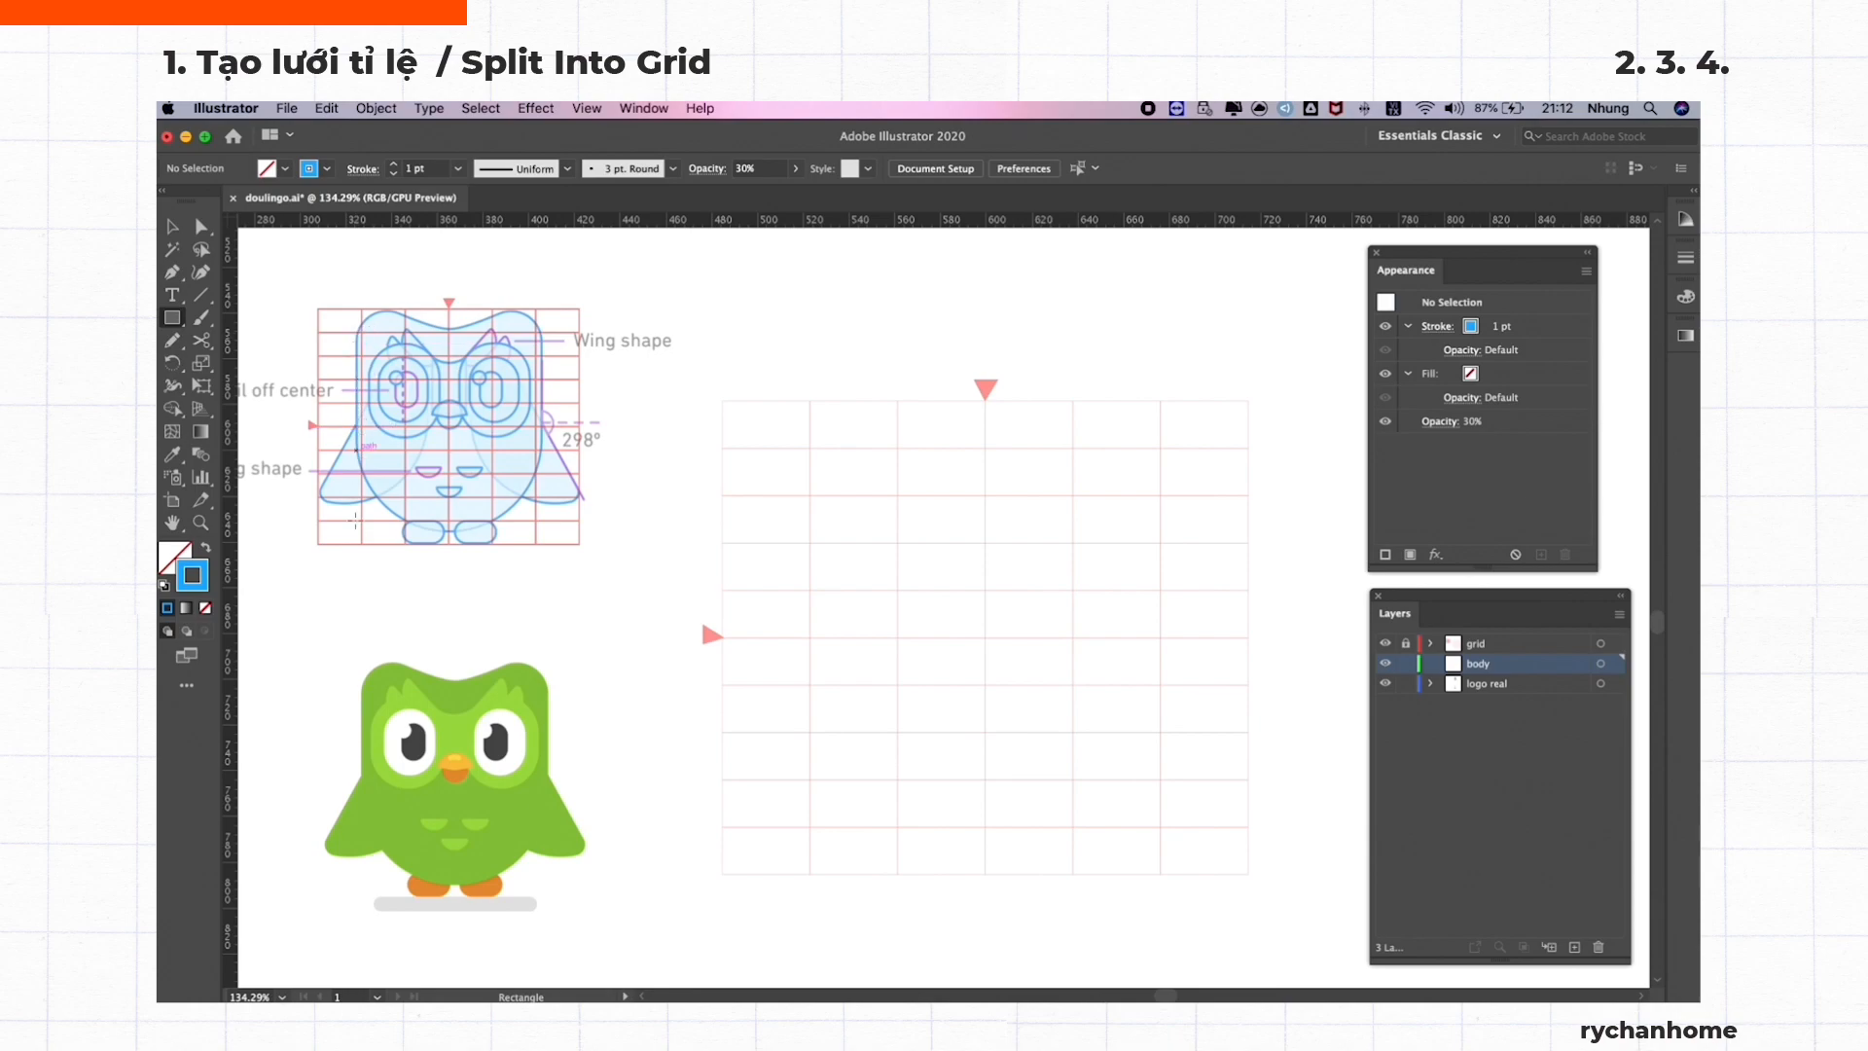
{"action": "key", "text": "m"}
{"action": "left_click_drag", "start_coordinate": [797, 400], "coordinate": [1174, 874]}
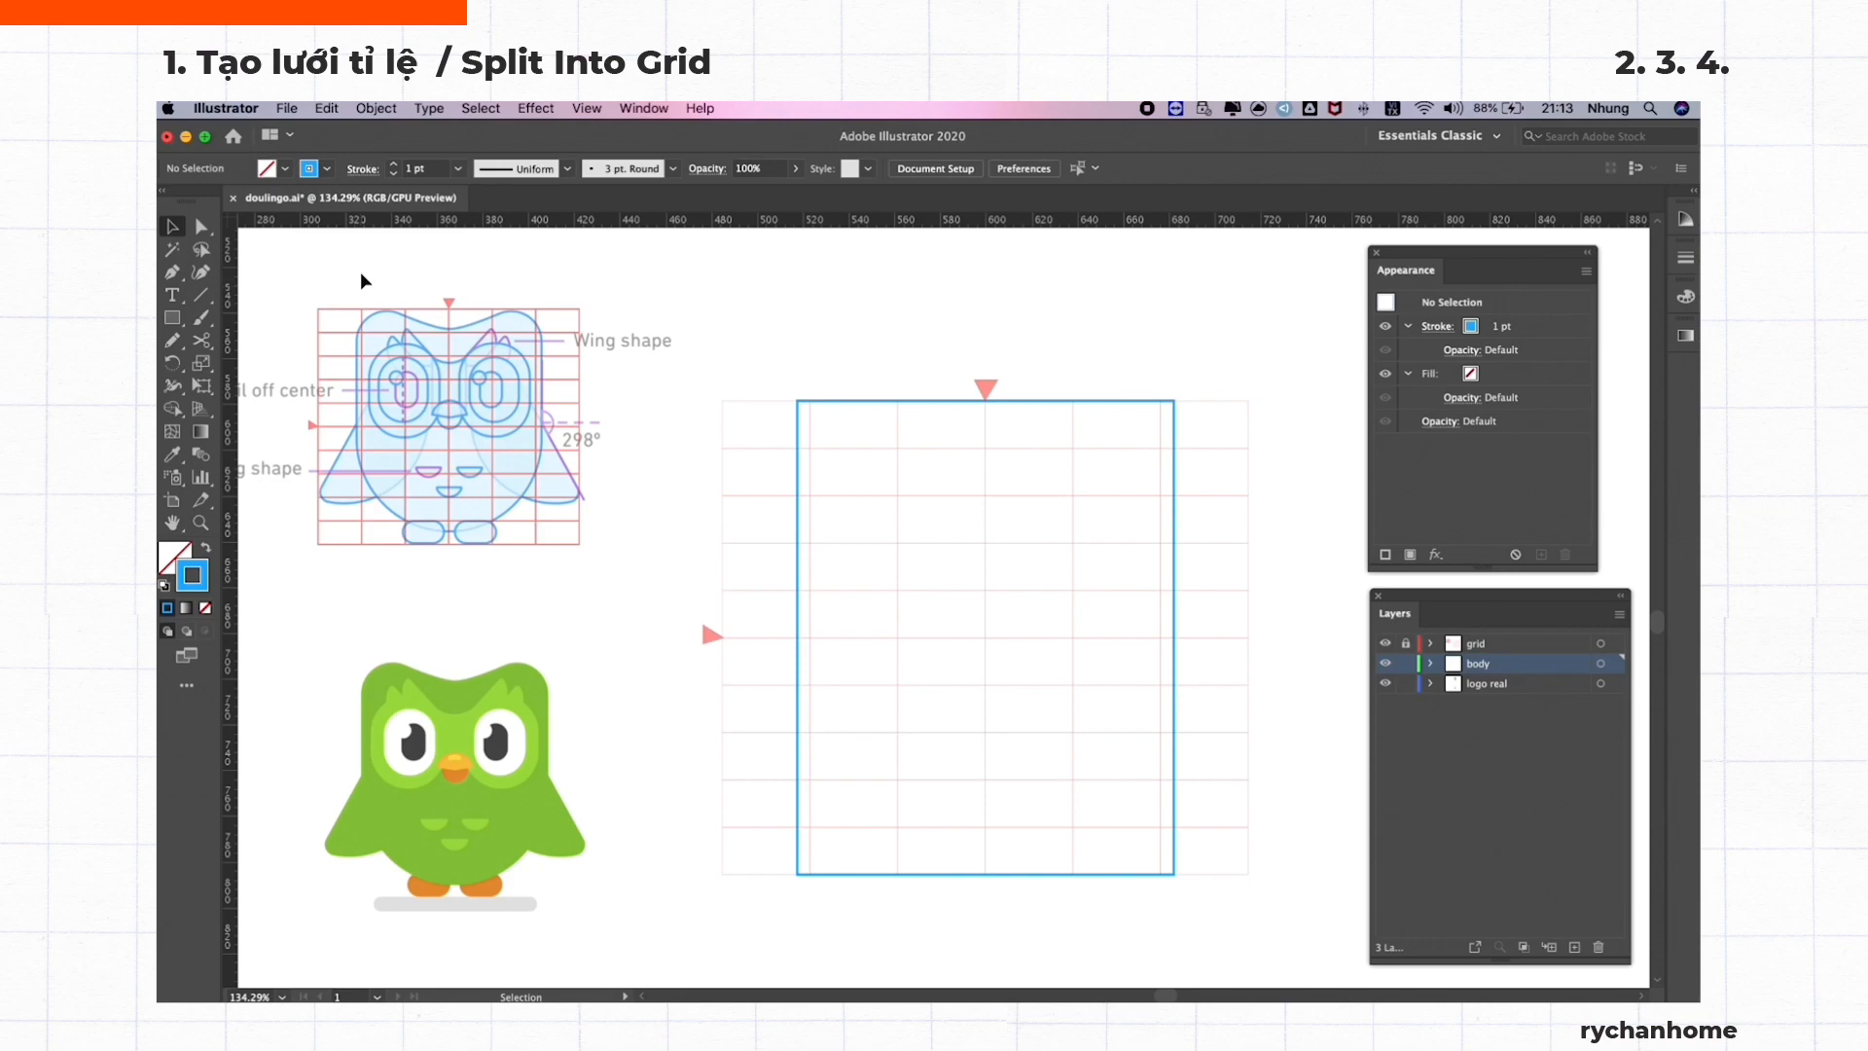
{"action": "key", "text": "v"}
{"action": "left_click_drag", "start_coordinate": [1176, 484], "coordinate": [1173, 464]}
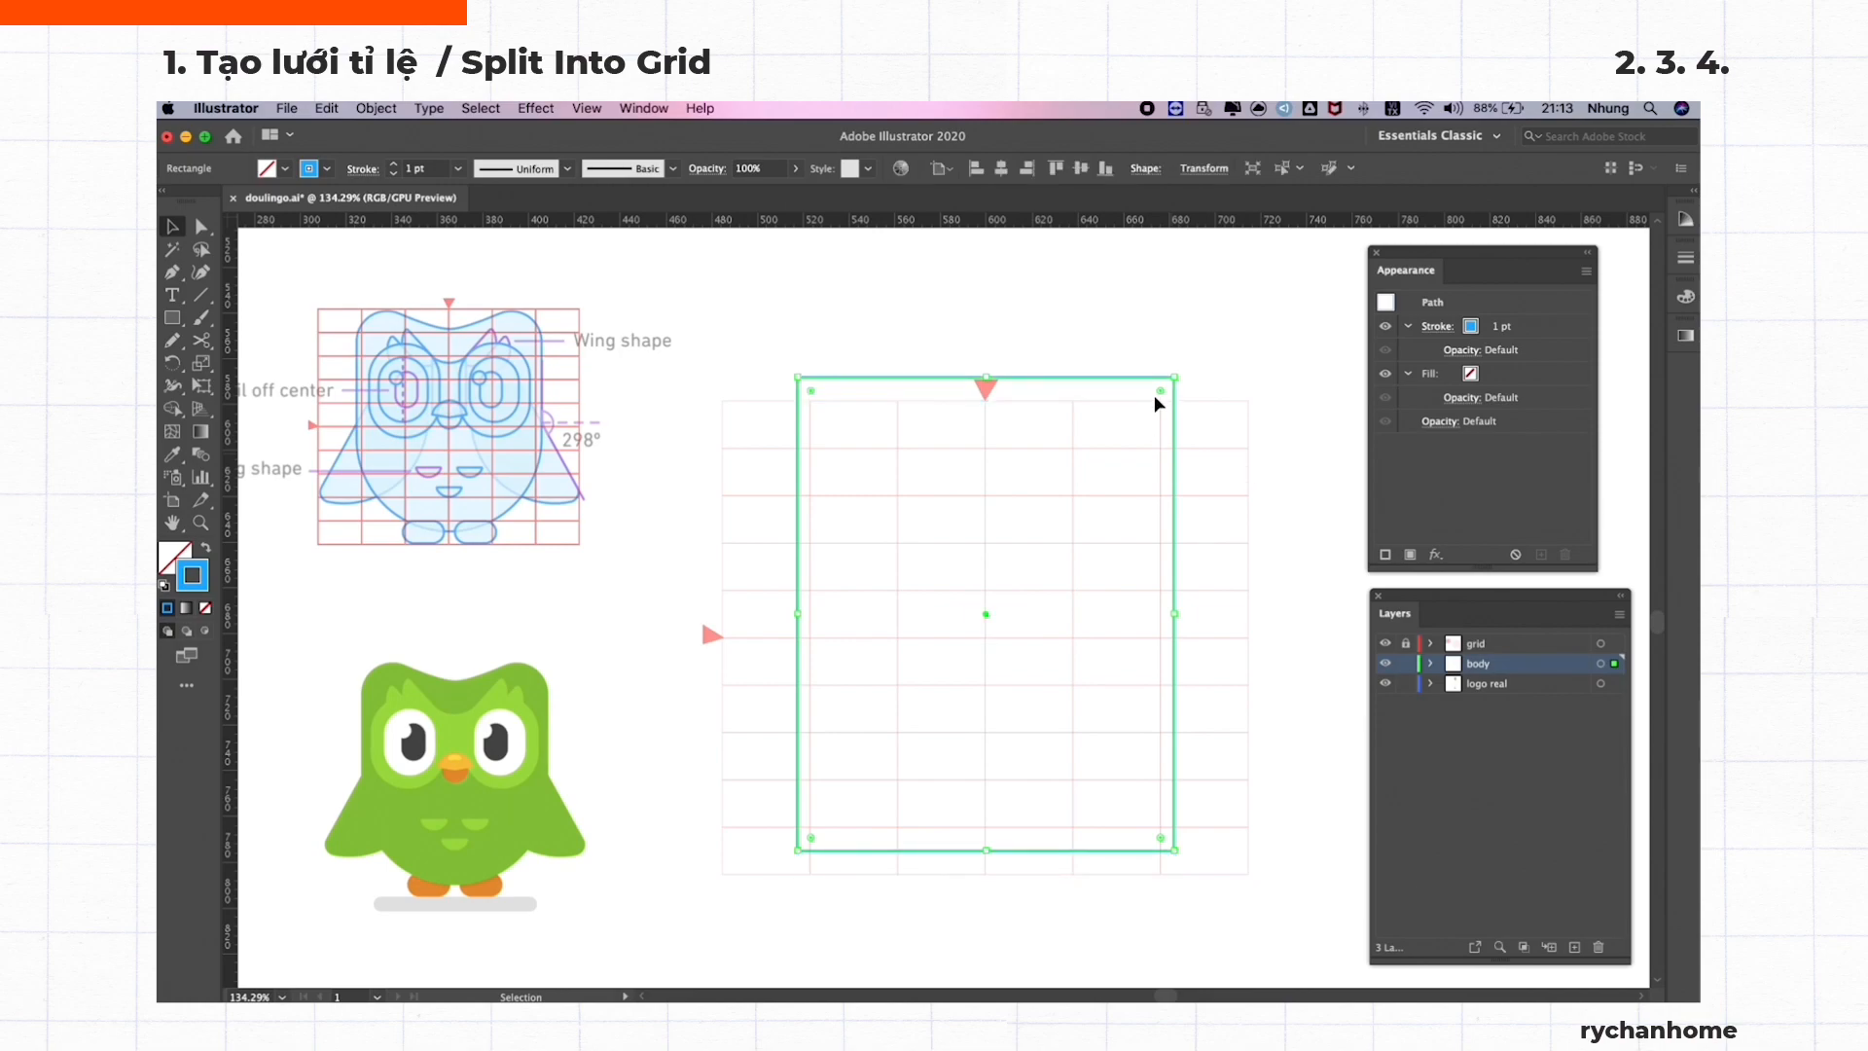
Round the body rectangle's two bottom corners fully into a semicircular base
{"action": "key", "text": "a"}
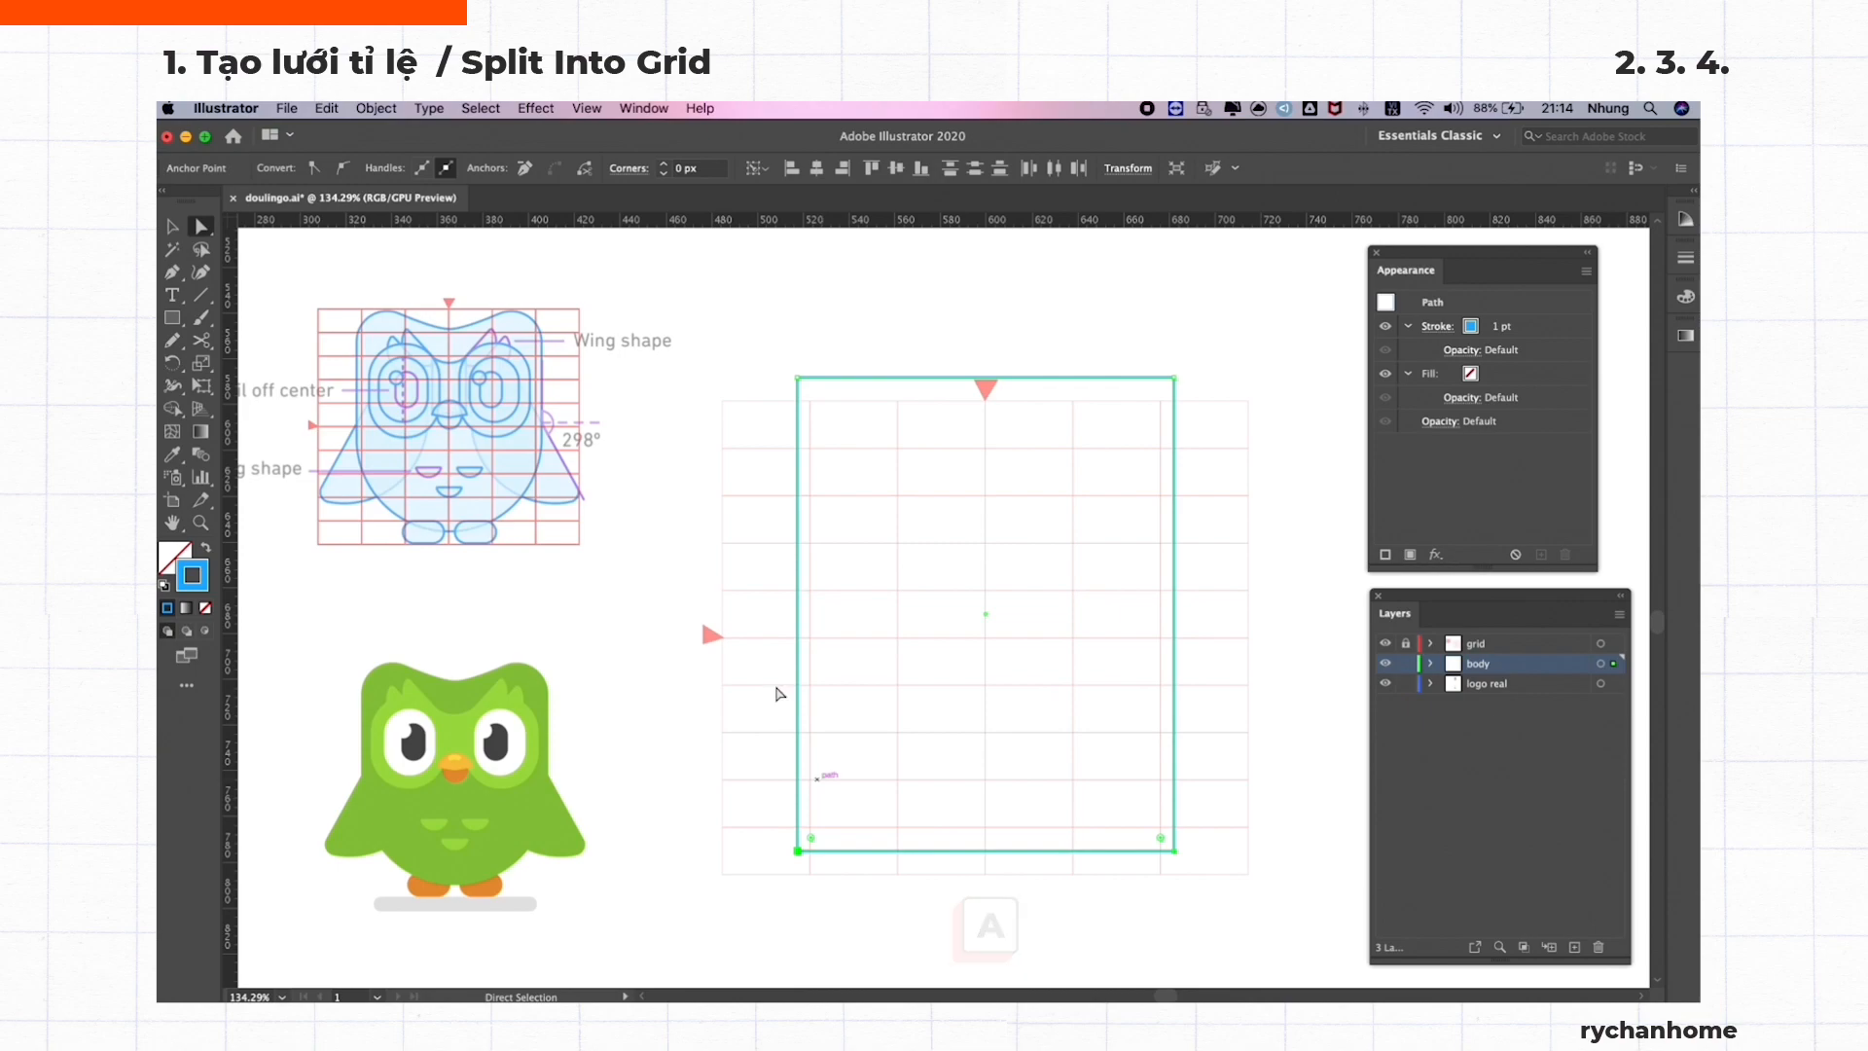
{"action": "left_click_drag", "start_coordinate": [811, 837], "coordinate": [806, 392]}
{"action": "key", "text": "v"}
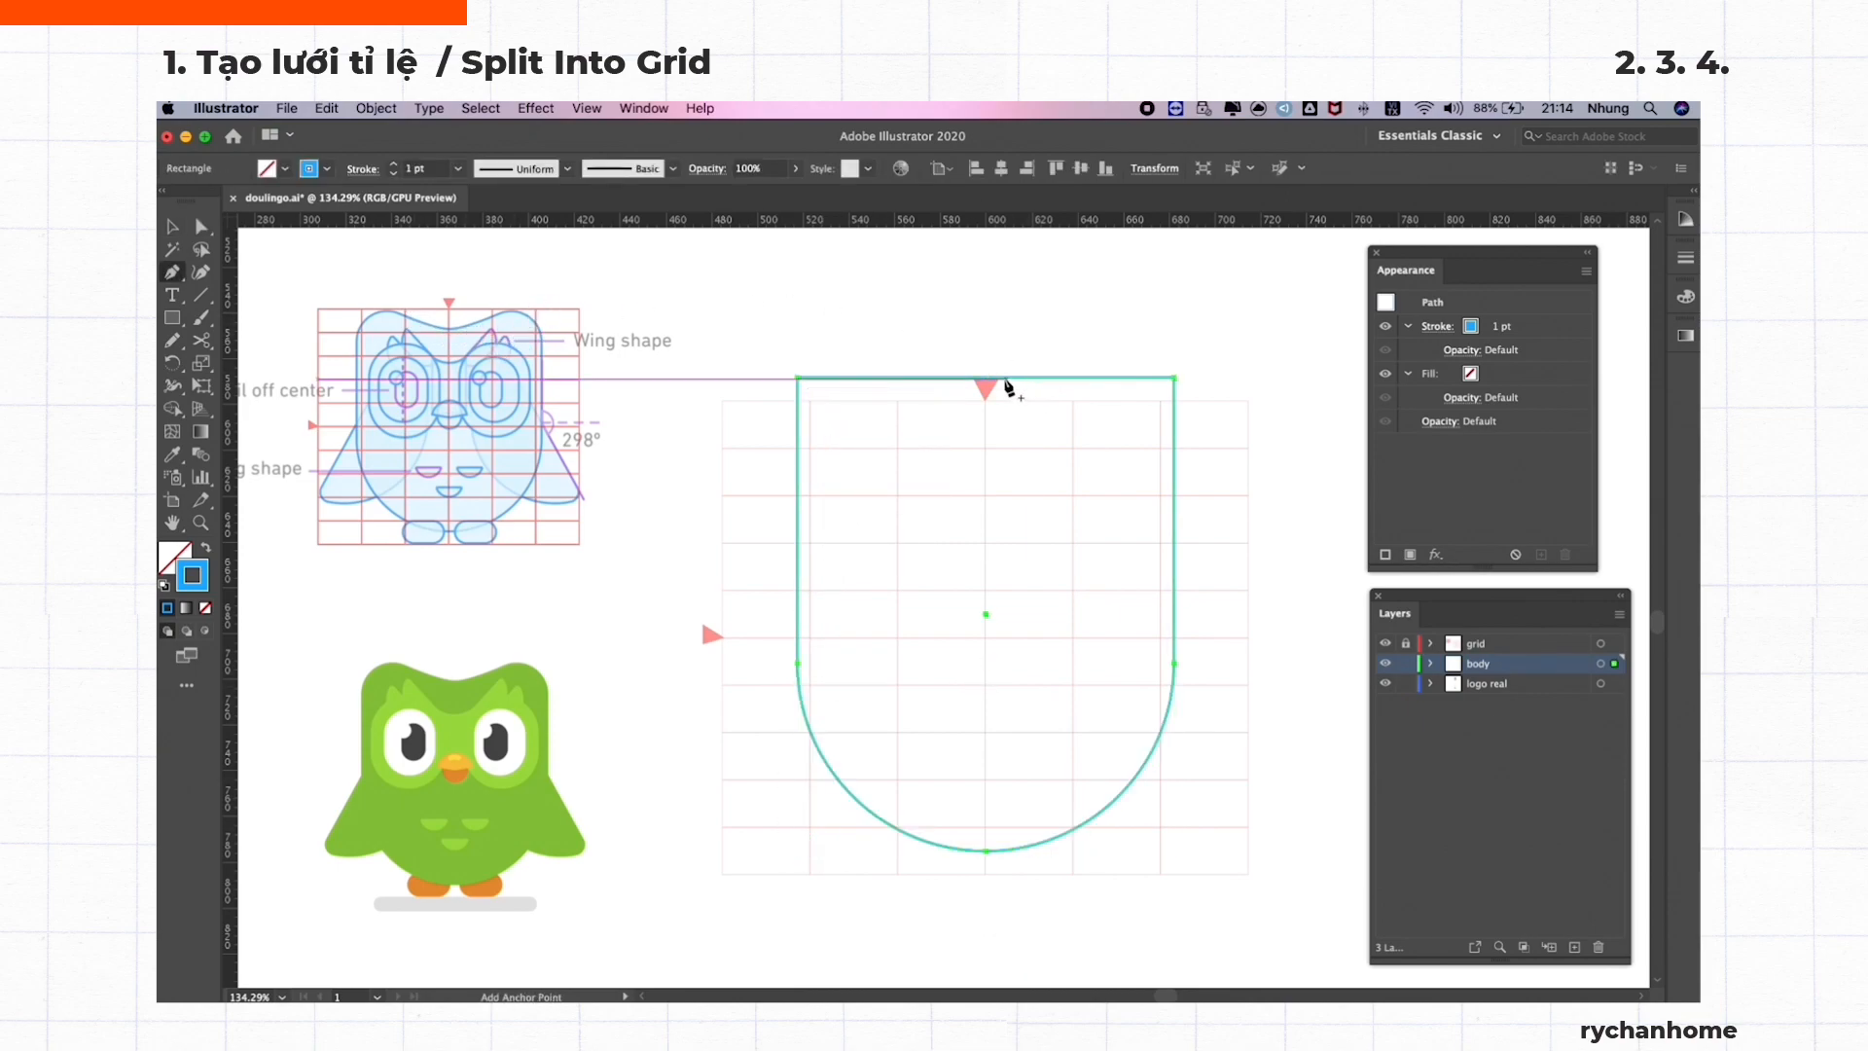
Add an anchor point near the middle of the body's top edge and pull it down to form a V-shaped dip
{"action": "key", "text": "p"}
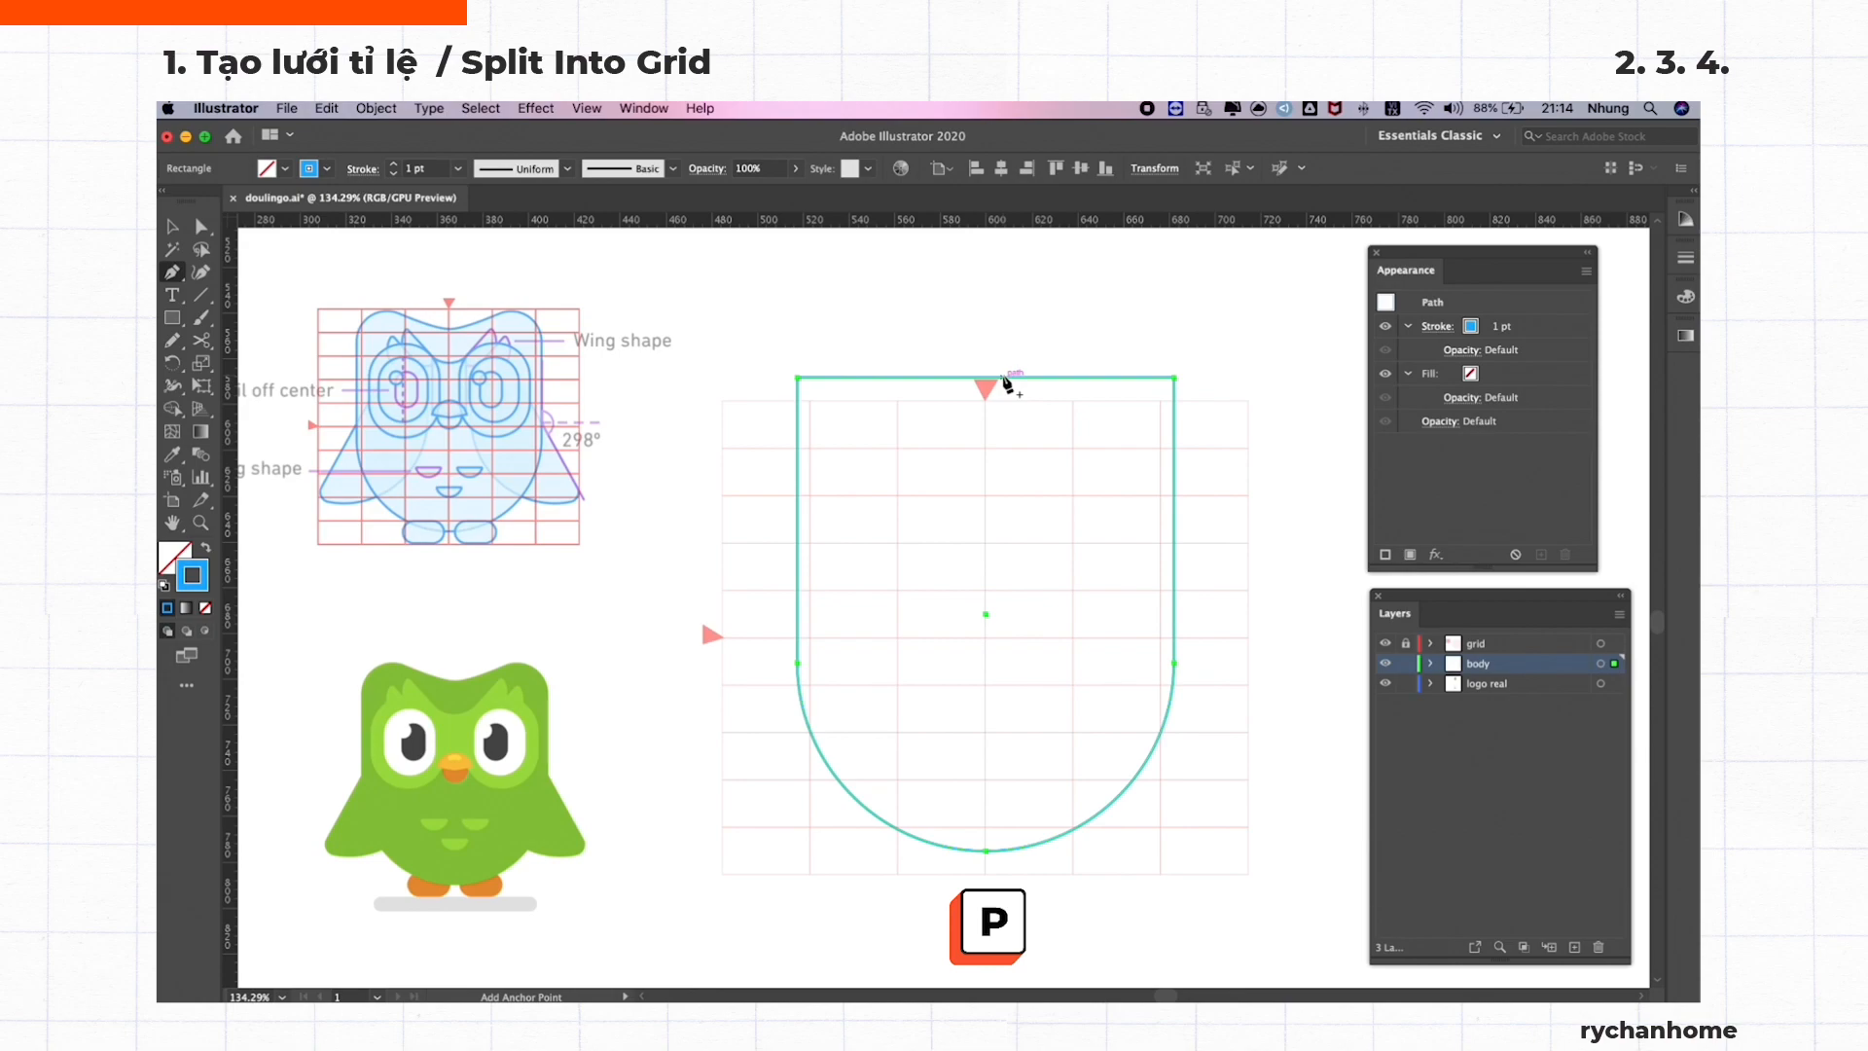
{"action": "left_click", "coordinate": [1004, 379]}
{"action": "key", "text": "a"}
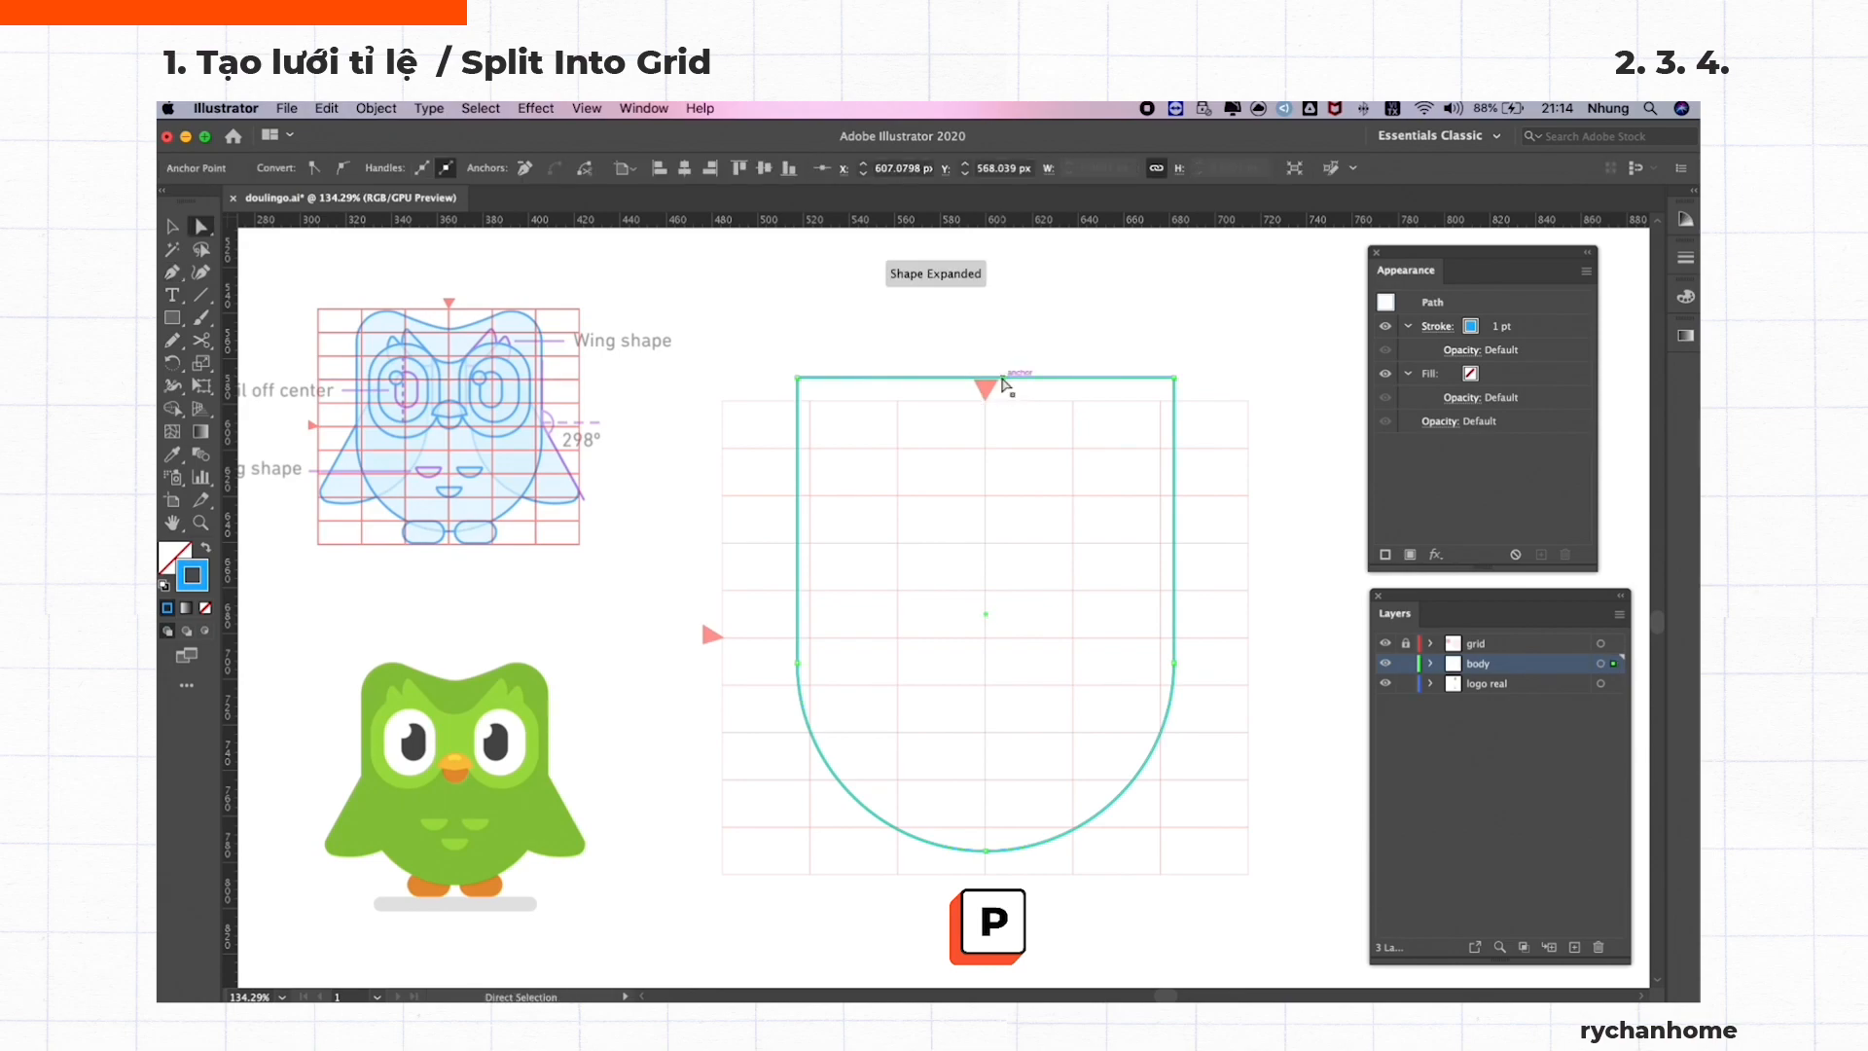
{"action": "left_click_drag", "start_coordinate": [1004, 385], "coordinate": [1005, 454]}
Round the body's two top corners and the central dip to match the owl's head outline
{"action": "key", "text": "a"}
{"action": "left_click_drag", "start_coordinate": [814, 399], "coordinate": [846, 462]}
{"action": "left_click", "coordinate": [1173, 378]}
{"action": "left_click_drag", "start_coordinate": [1158, 399], "coordinate": [1135, 459]}
{"action": "left_click", "coordinate": [1004, 450]}
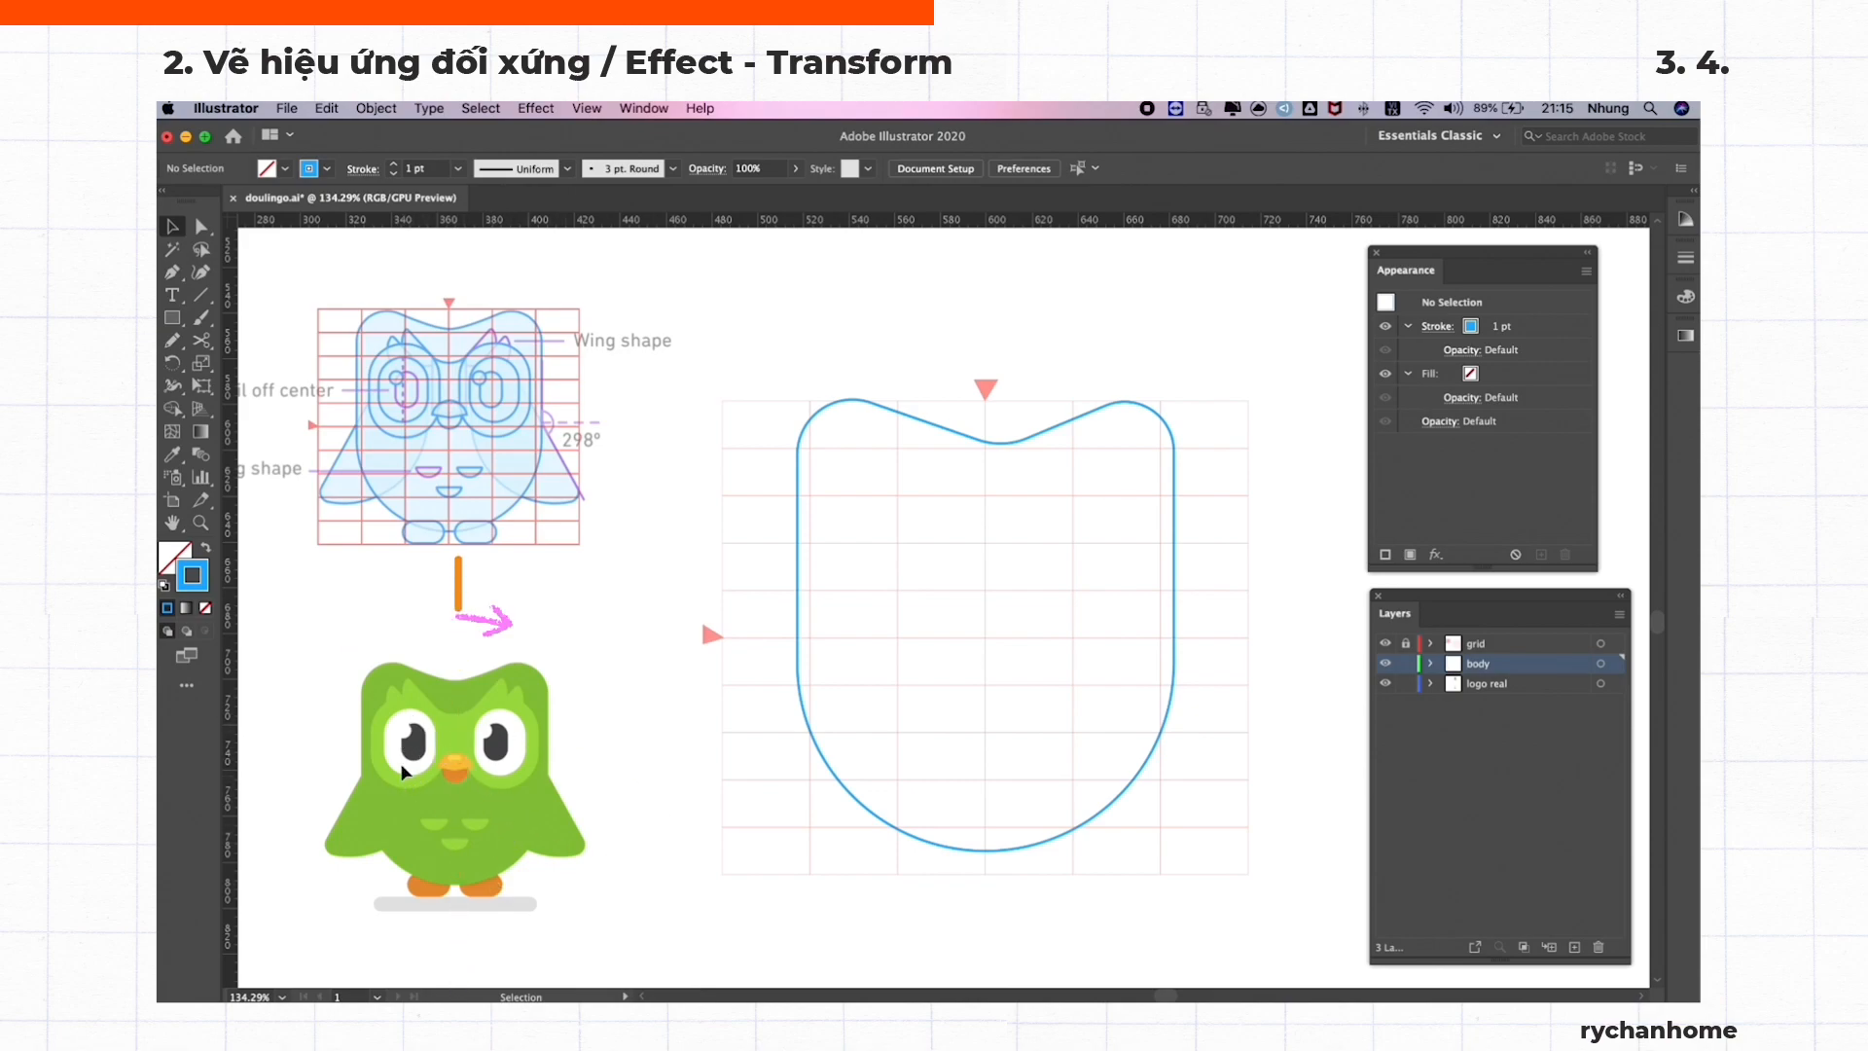
Swap the fill and stroke colours and create a layer named transform above the body layer
{"action": "key", "text": "shift+x"}
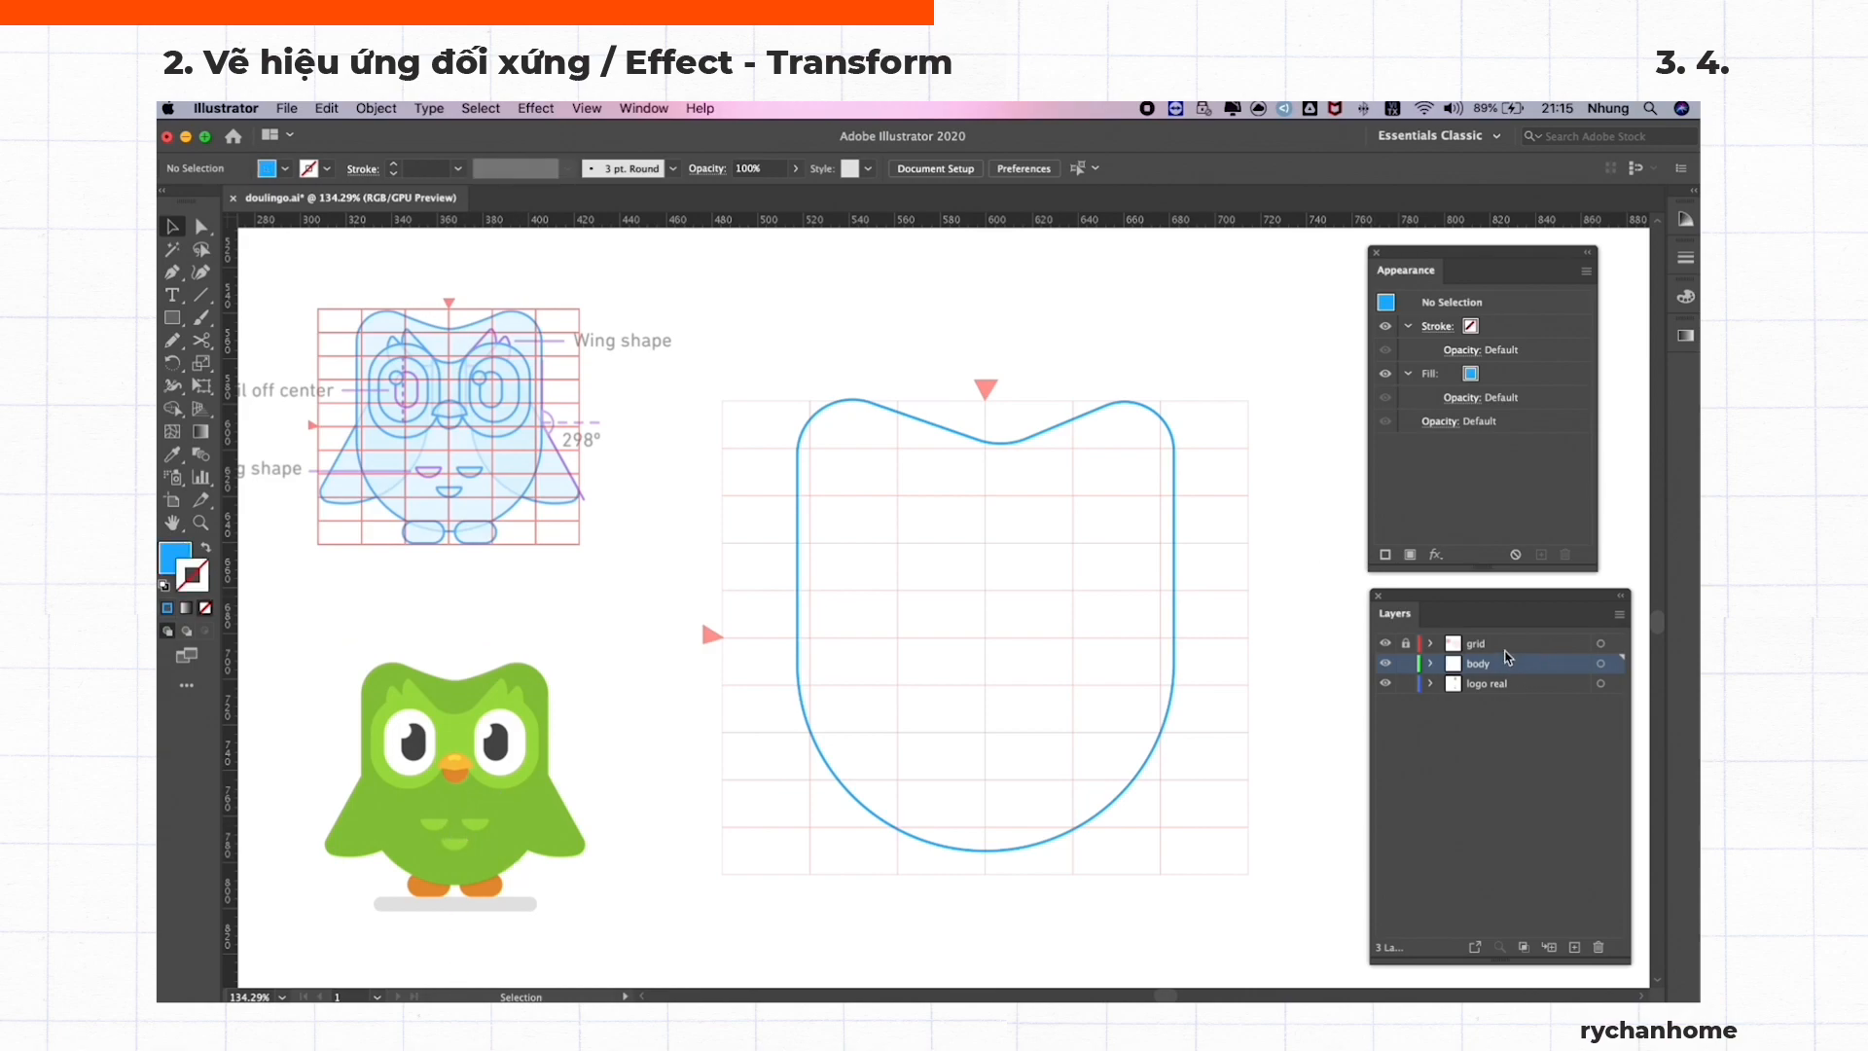
{"action": "left_click", "coordinate": [1574, 947]}
{"action": "double_click", "coordinate": [1491, 667]}
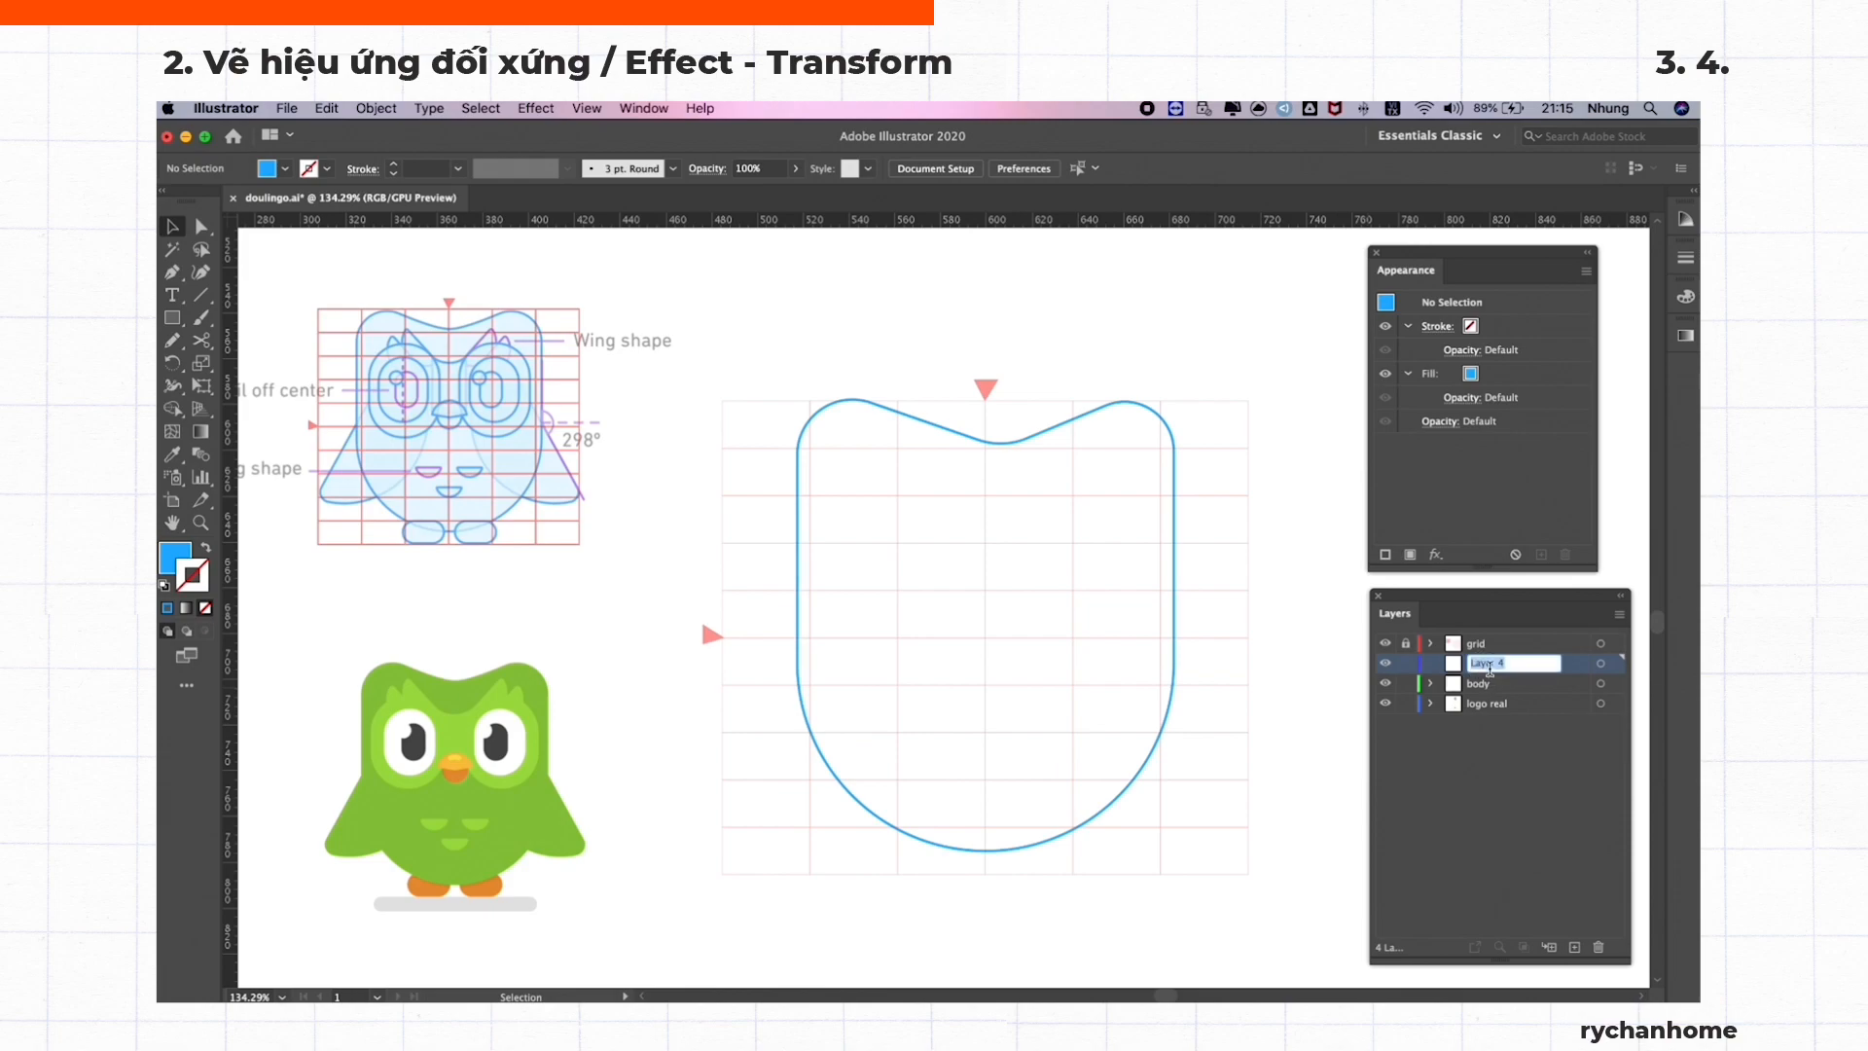
{"action": "type", "text": "transform"}
{"action": "key", "text": "Return"}
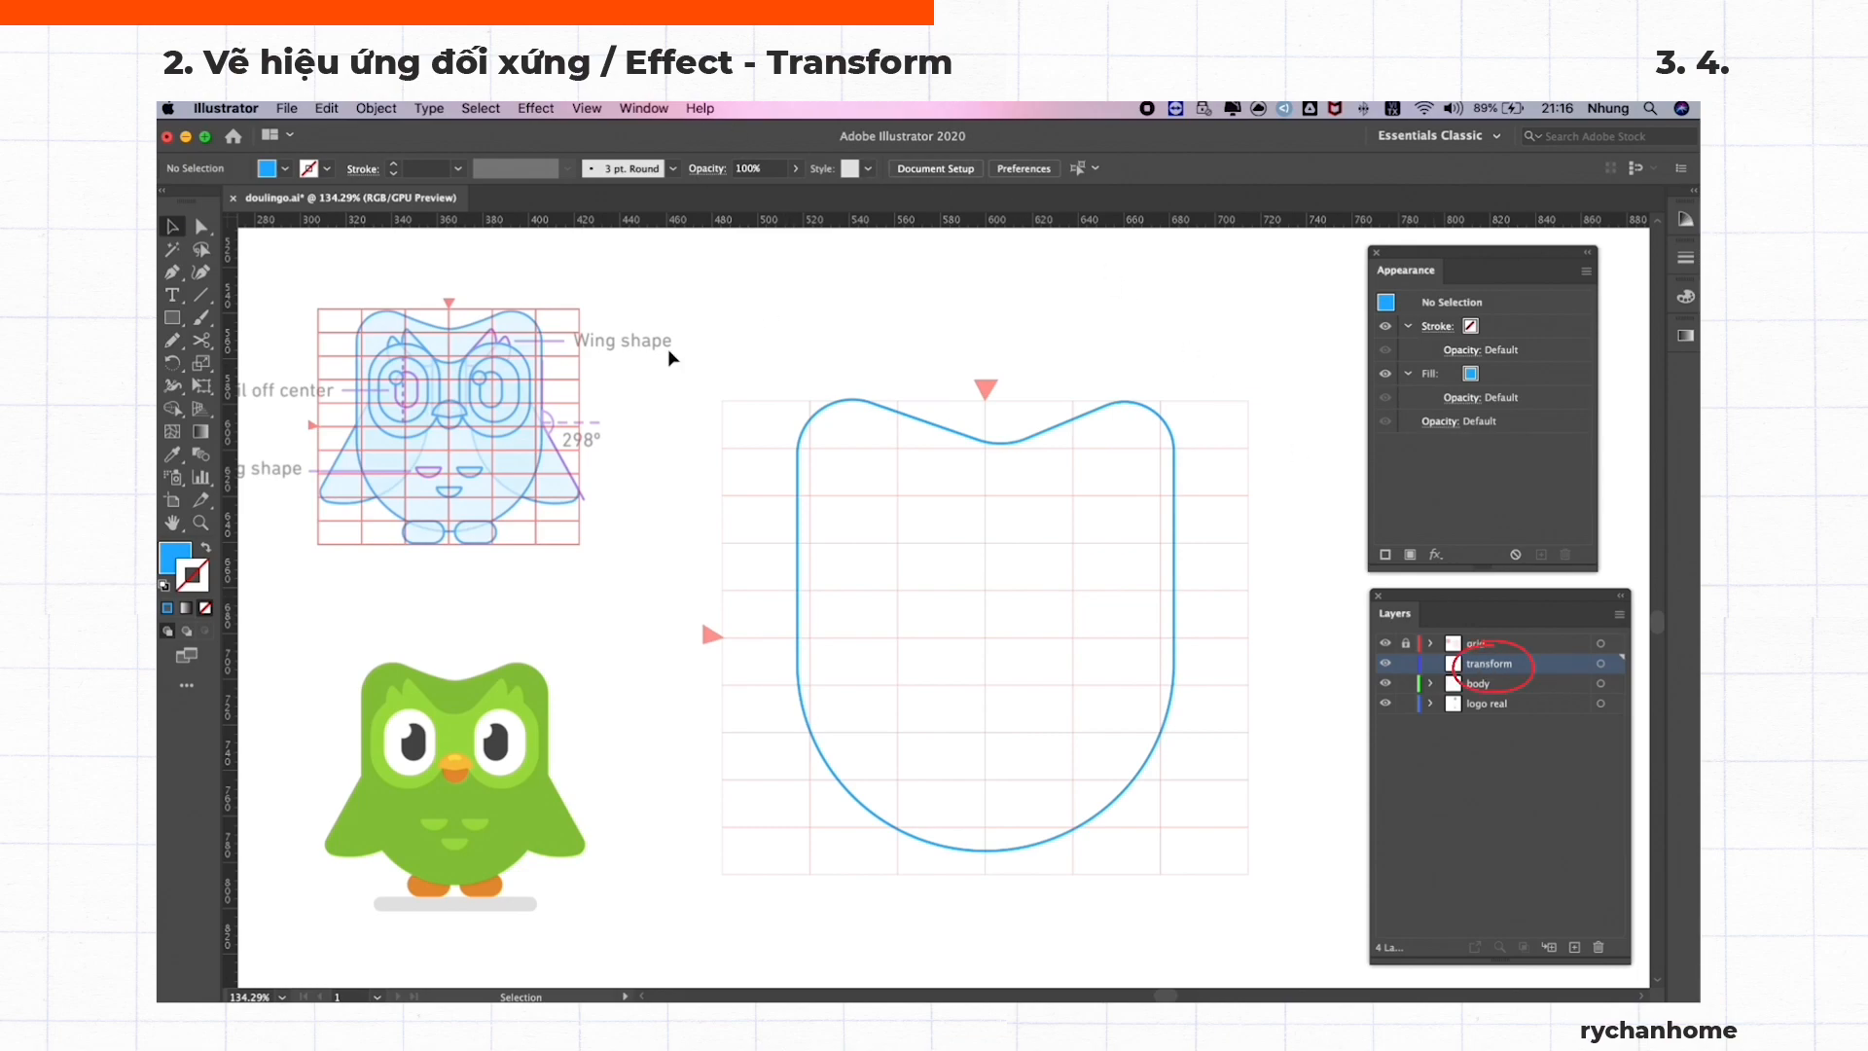
Create an artboard about 230 by 207 px that matches the enlarged grid's outer edges
{"action": "key", "text": "shift+o"}
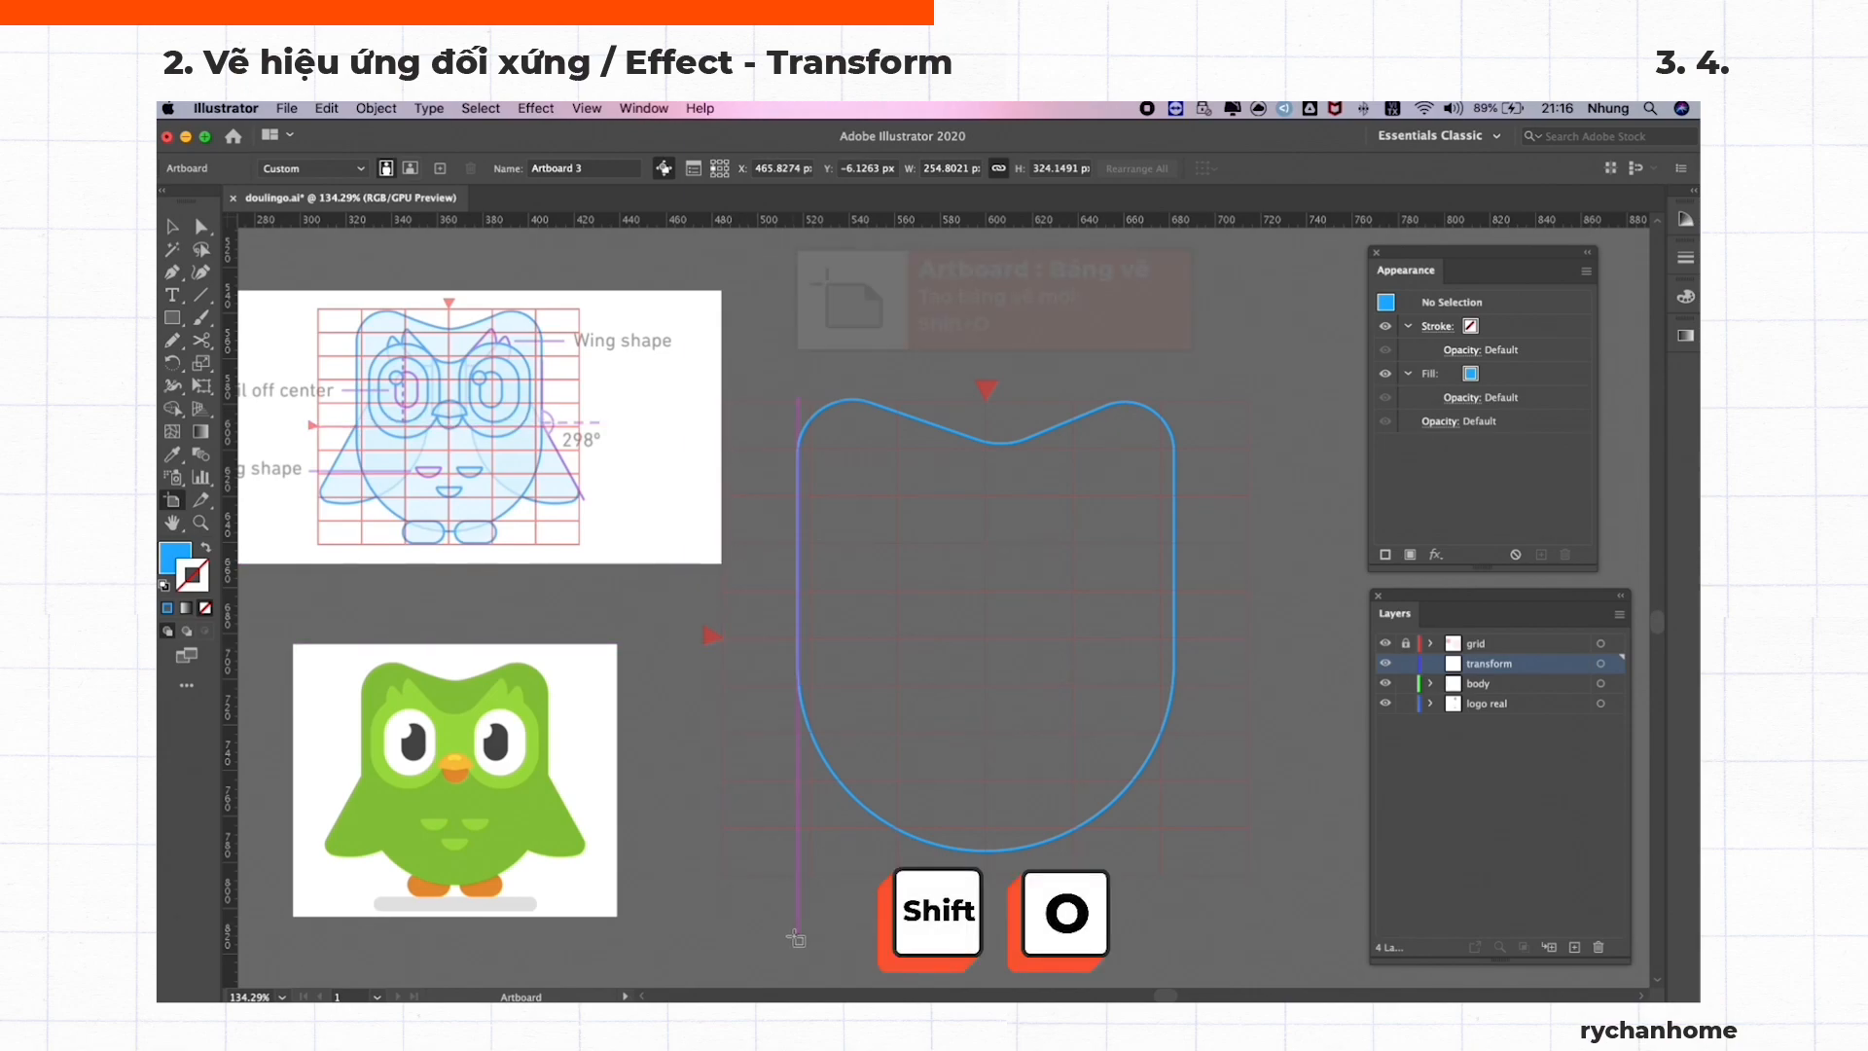
{"action": "left_click_drag", "start_coordinate": [723, 873], "coordinate": [1248, 400]}
{"action": "left_click_drag", "start_coordinate": [722, 874], "coordinate": [722, 874]}
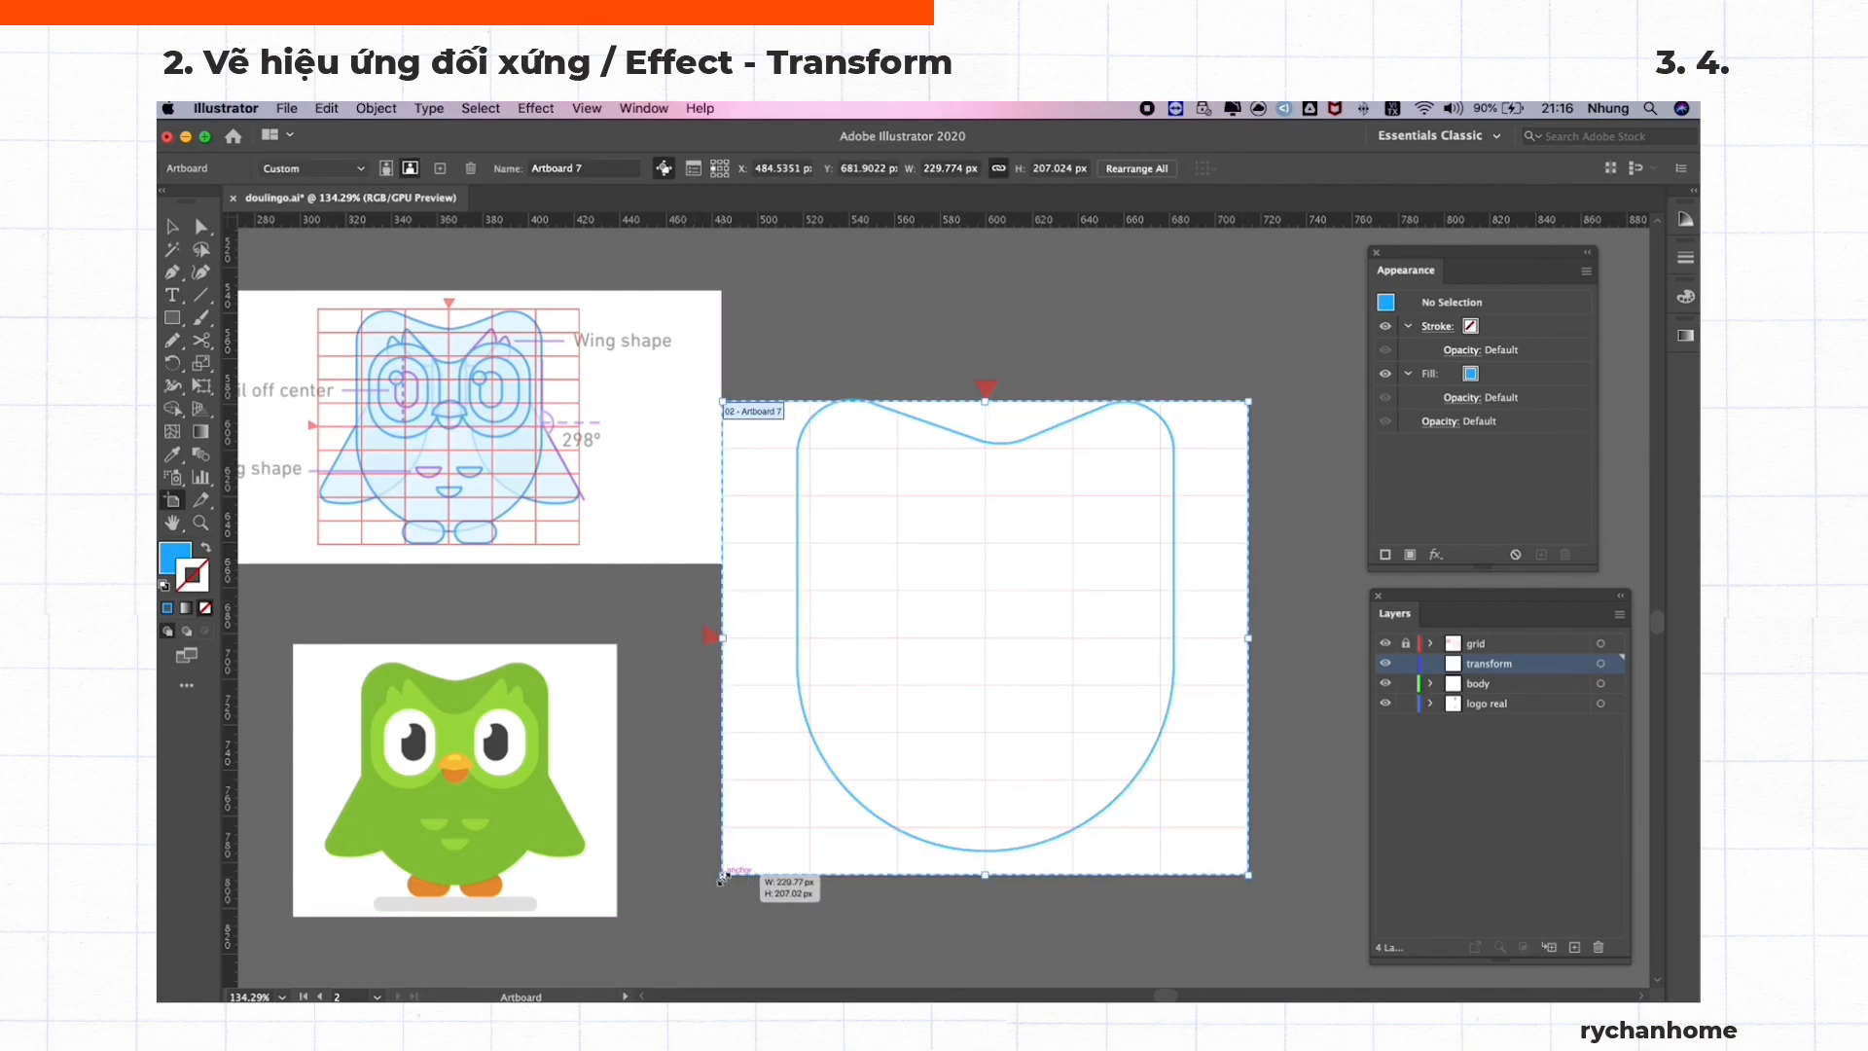
{"action": "key", "text": "v"}
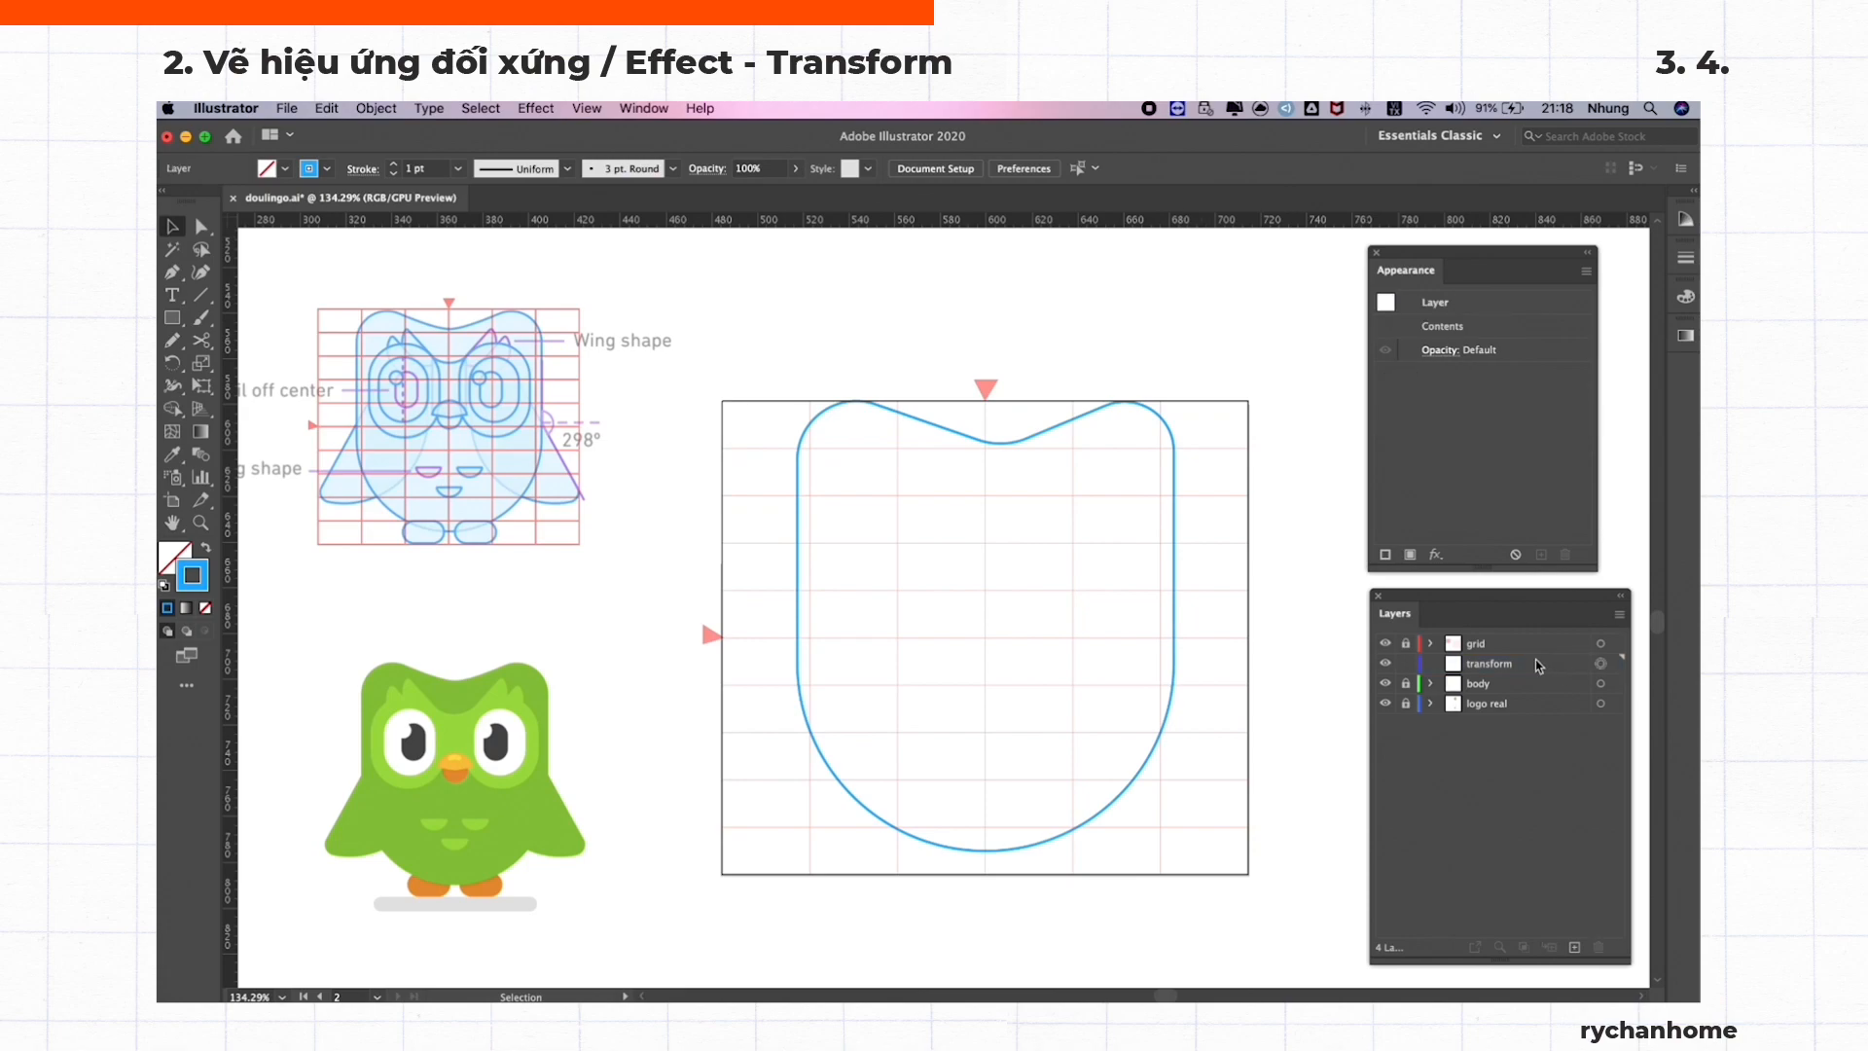
On the transform layer, draw a frame rectangle slightly larger than the artboard around it and change its stroke to dark grey
{"action": "left_click", "coordinate": [1482, 670]}
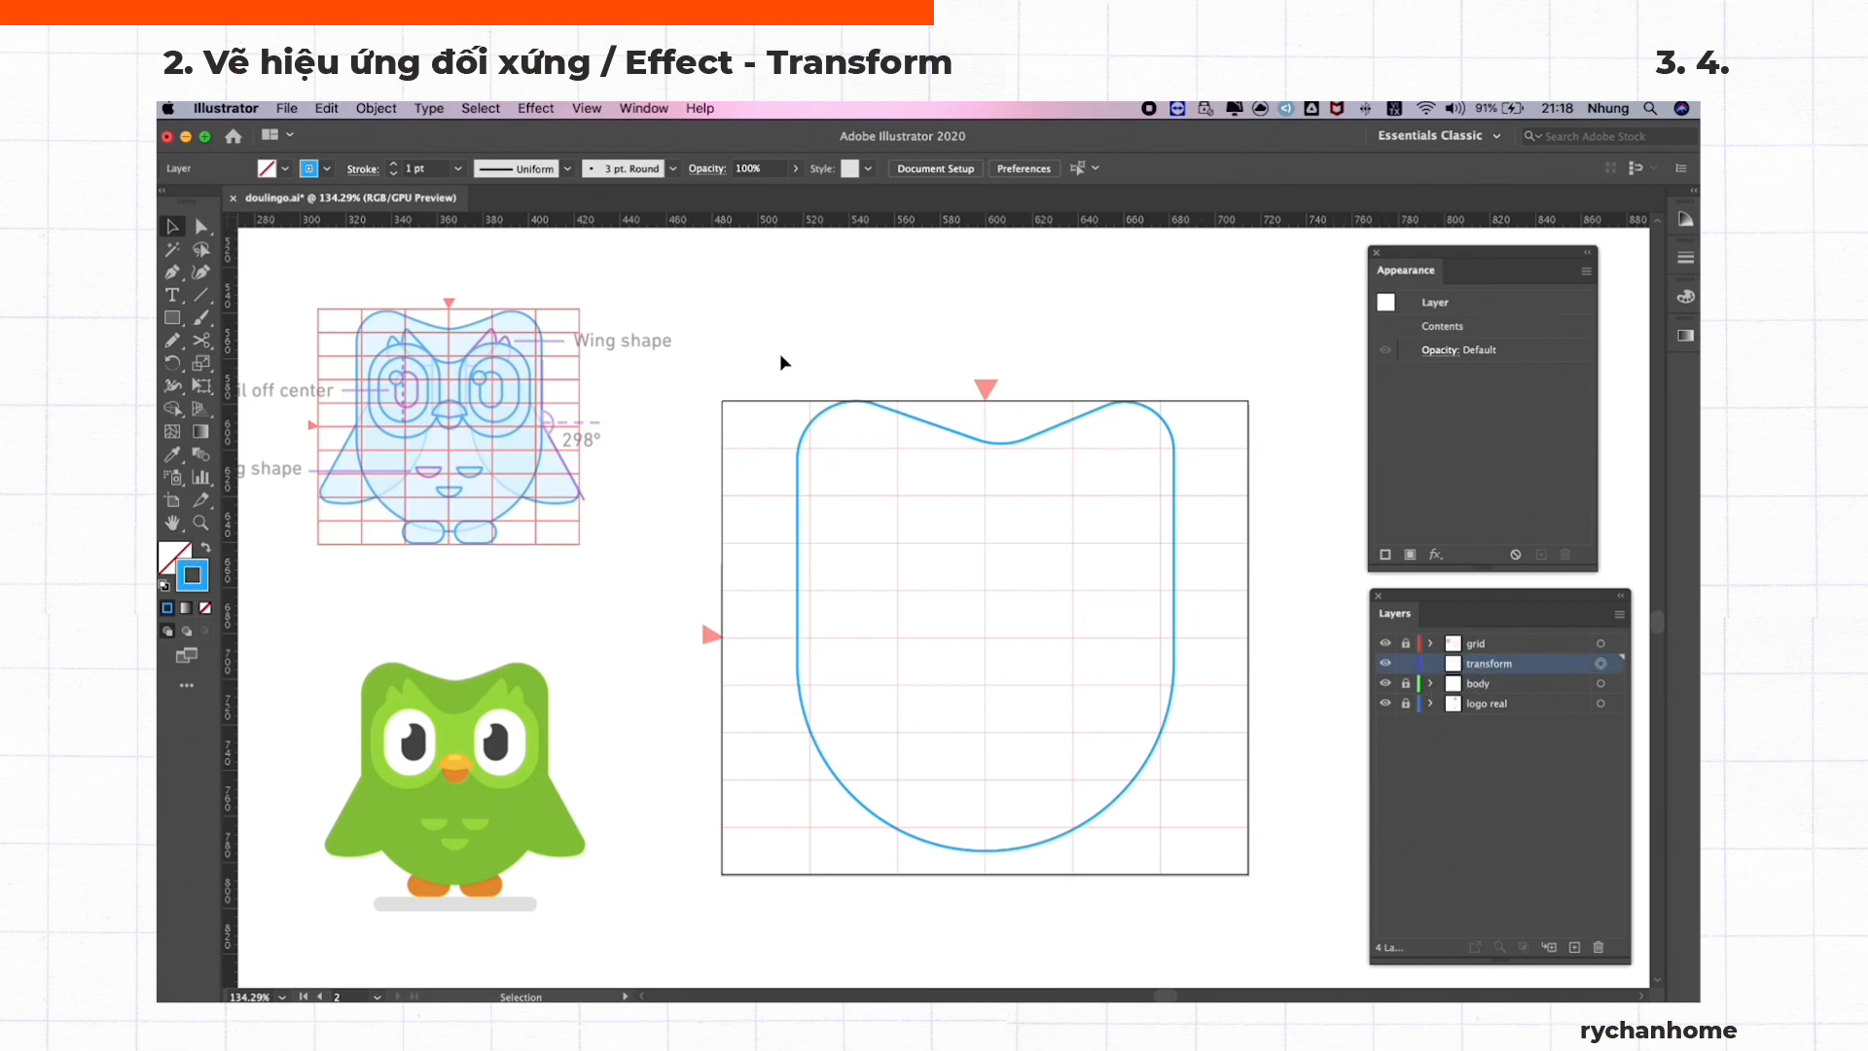
{"action": "key", "text": "m"}
{"action": "left_click_drag", "start_coordinate": [659, 362], "coordinate": [1320, 925]}
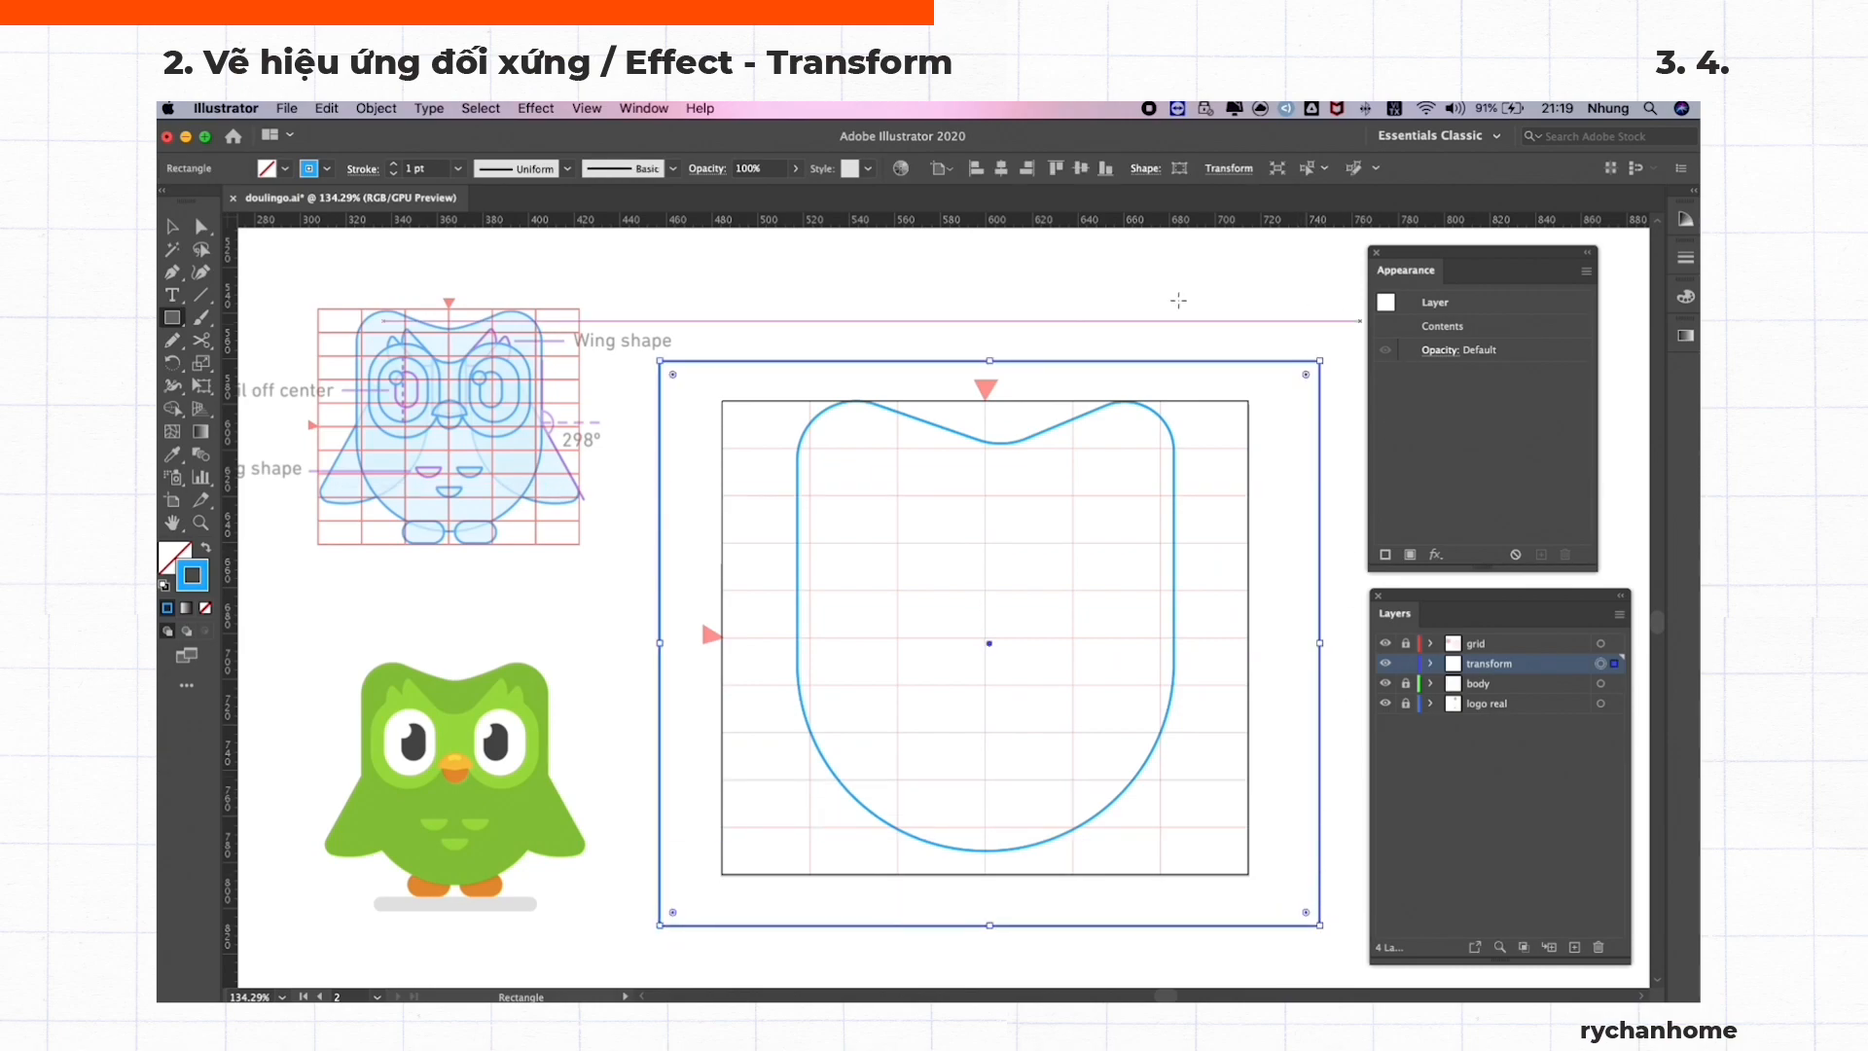
{"action": "double_click", "coordinate": [206, 576]}
{"action": "left_click", "coordinate": [1183, 449]}
{"action": "left_click", "coordinate": [1630, 348]}
{"action": "key", "text": "v"}
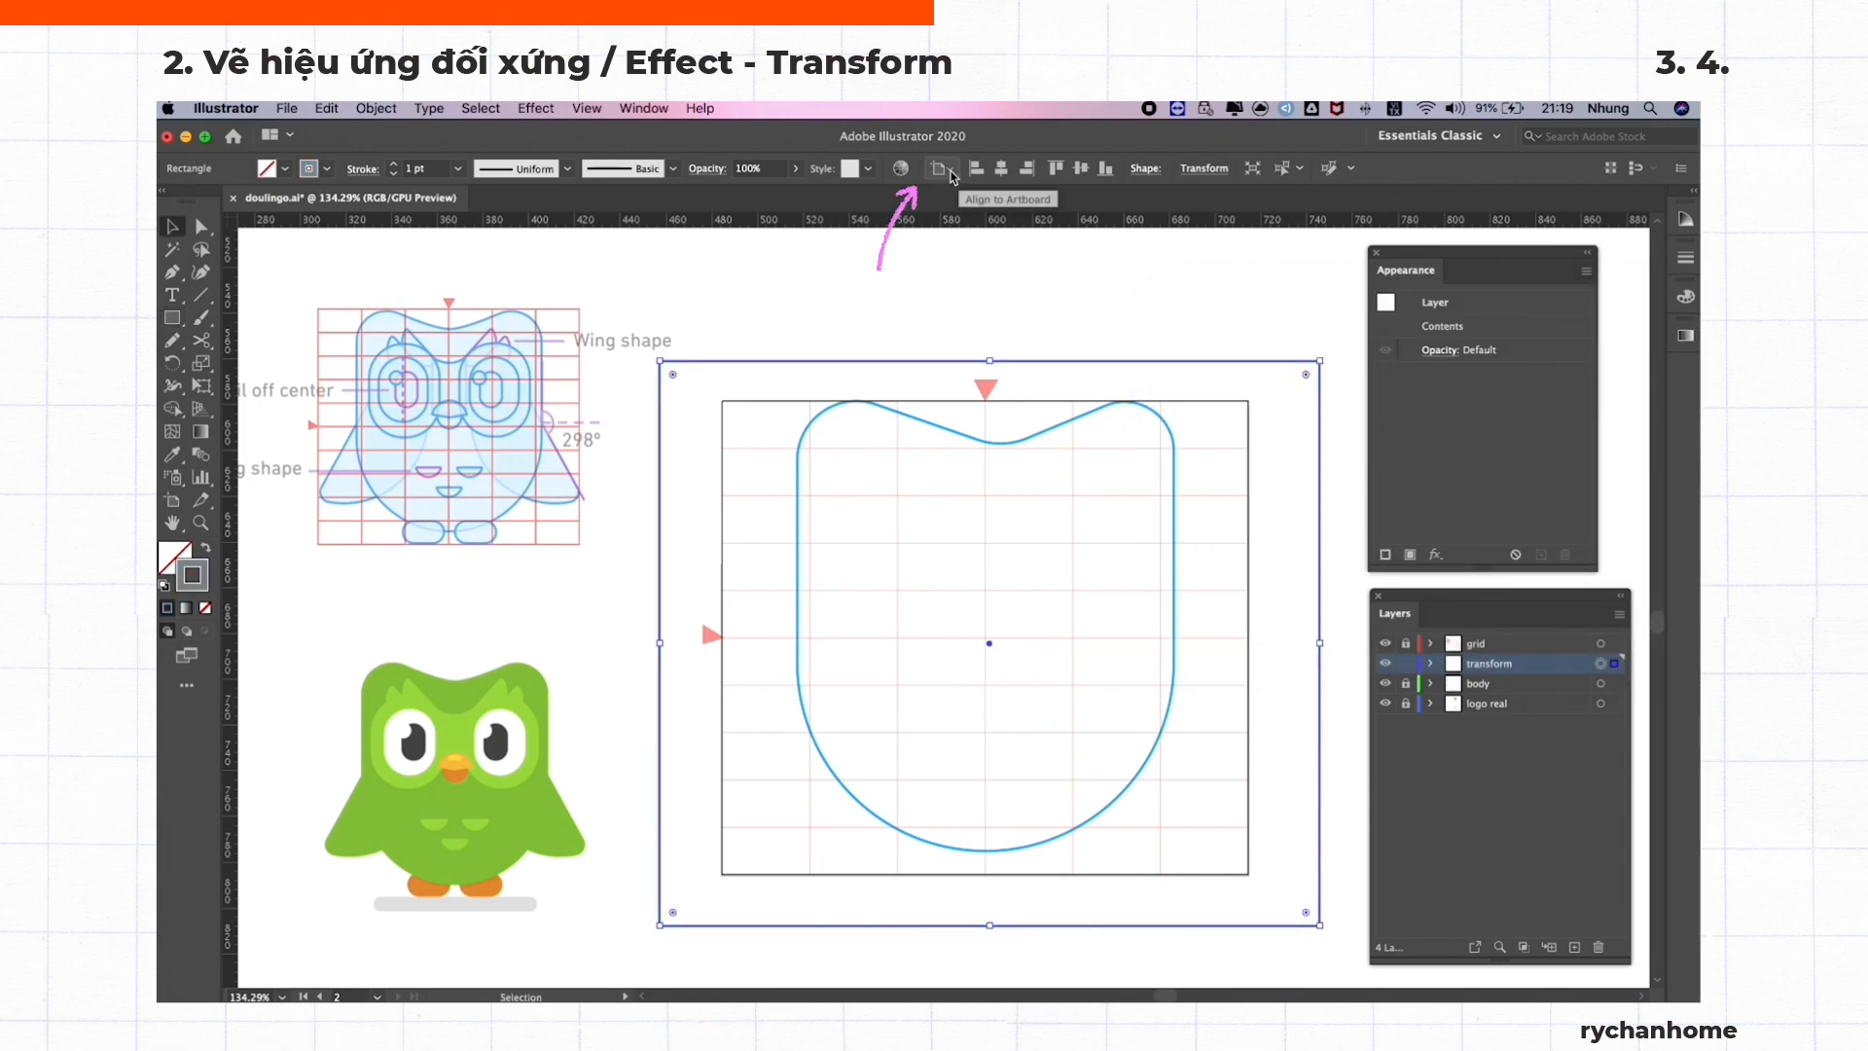
Centre the frame rectangle horizontally and vertically on the artboard
{"action": "left_click", "coordinate": [944, 169]}
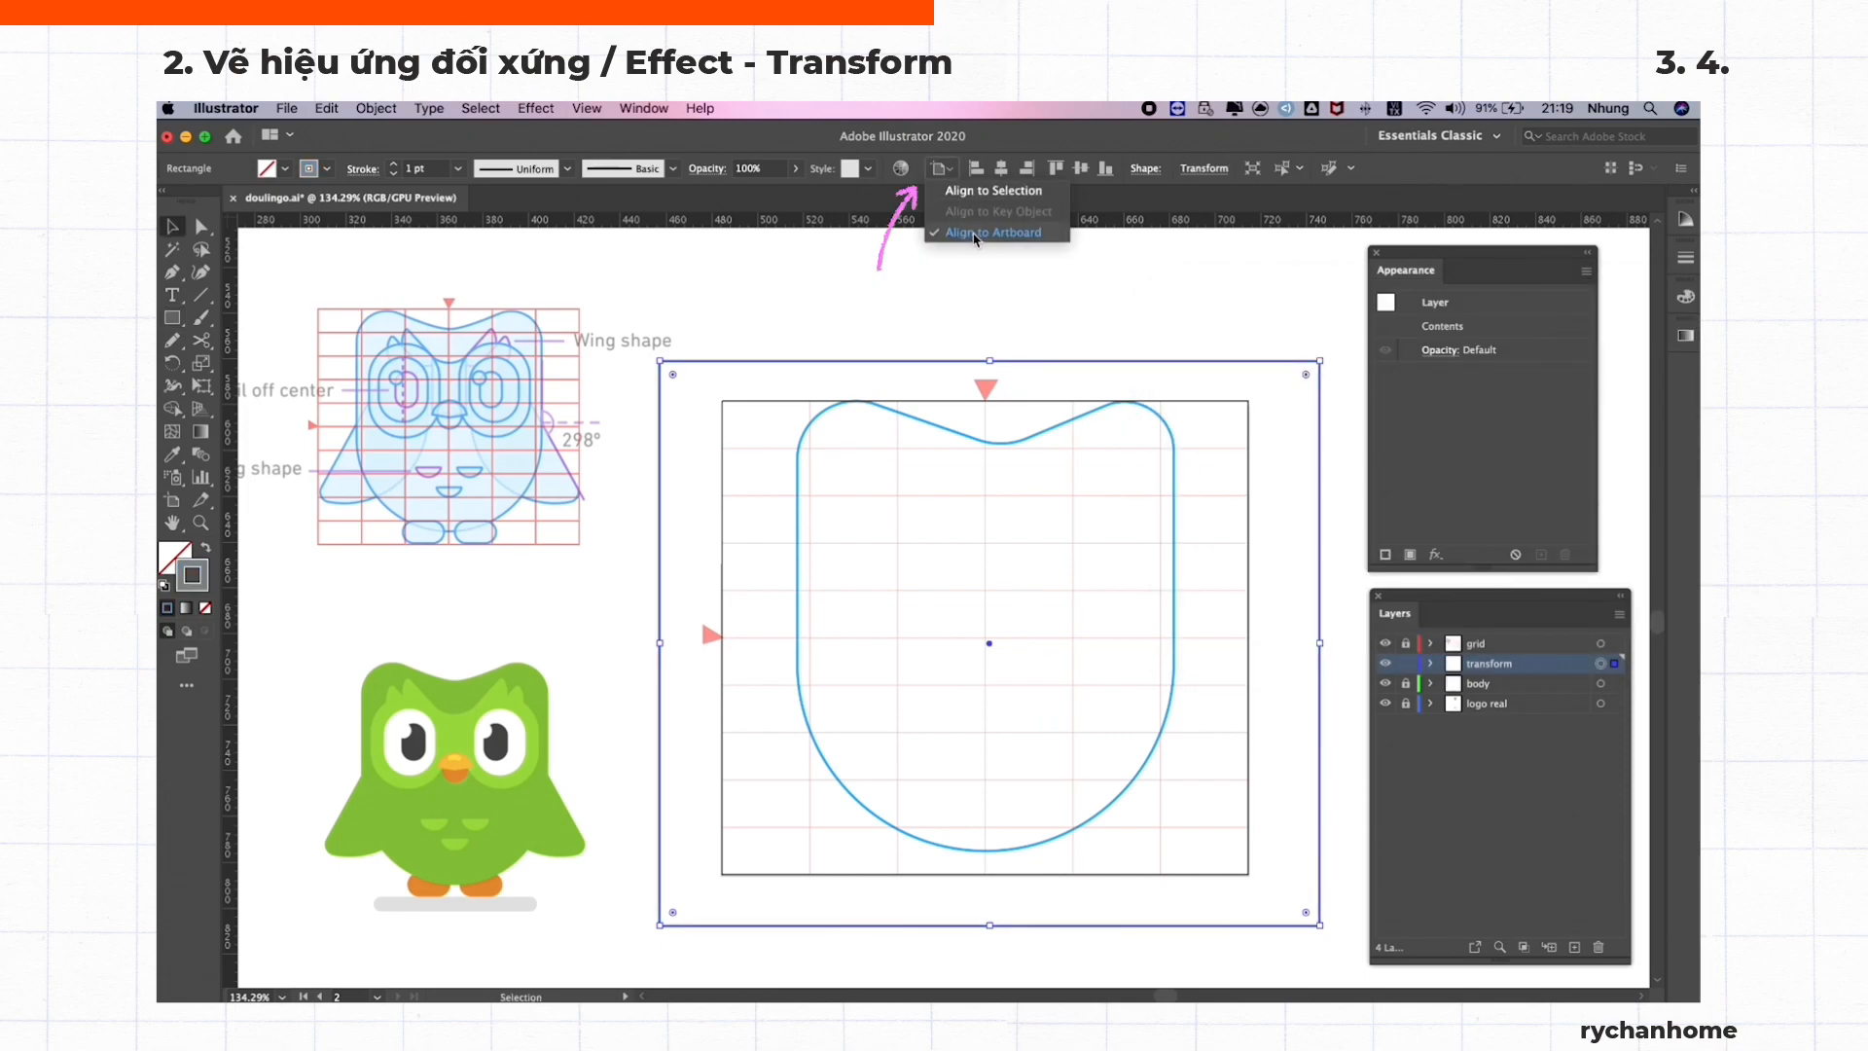
{"action": "left_click", "coordinate": [1000, 172]}
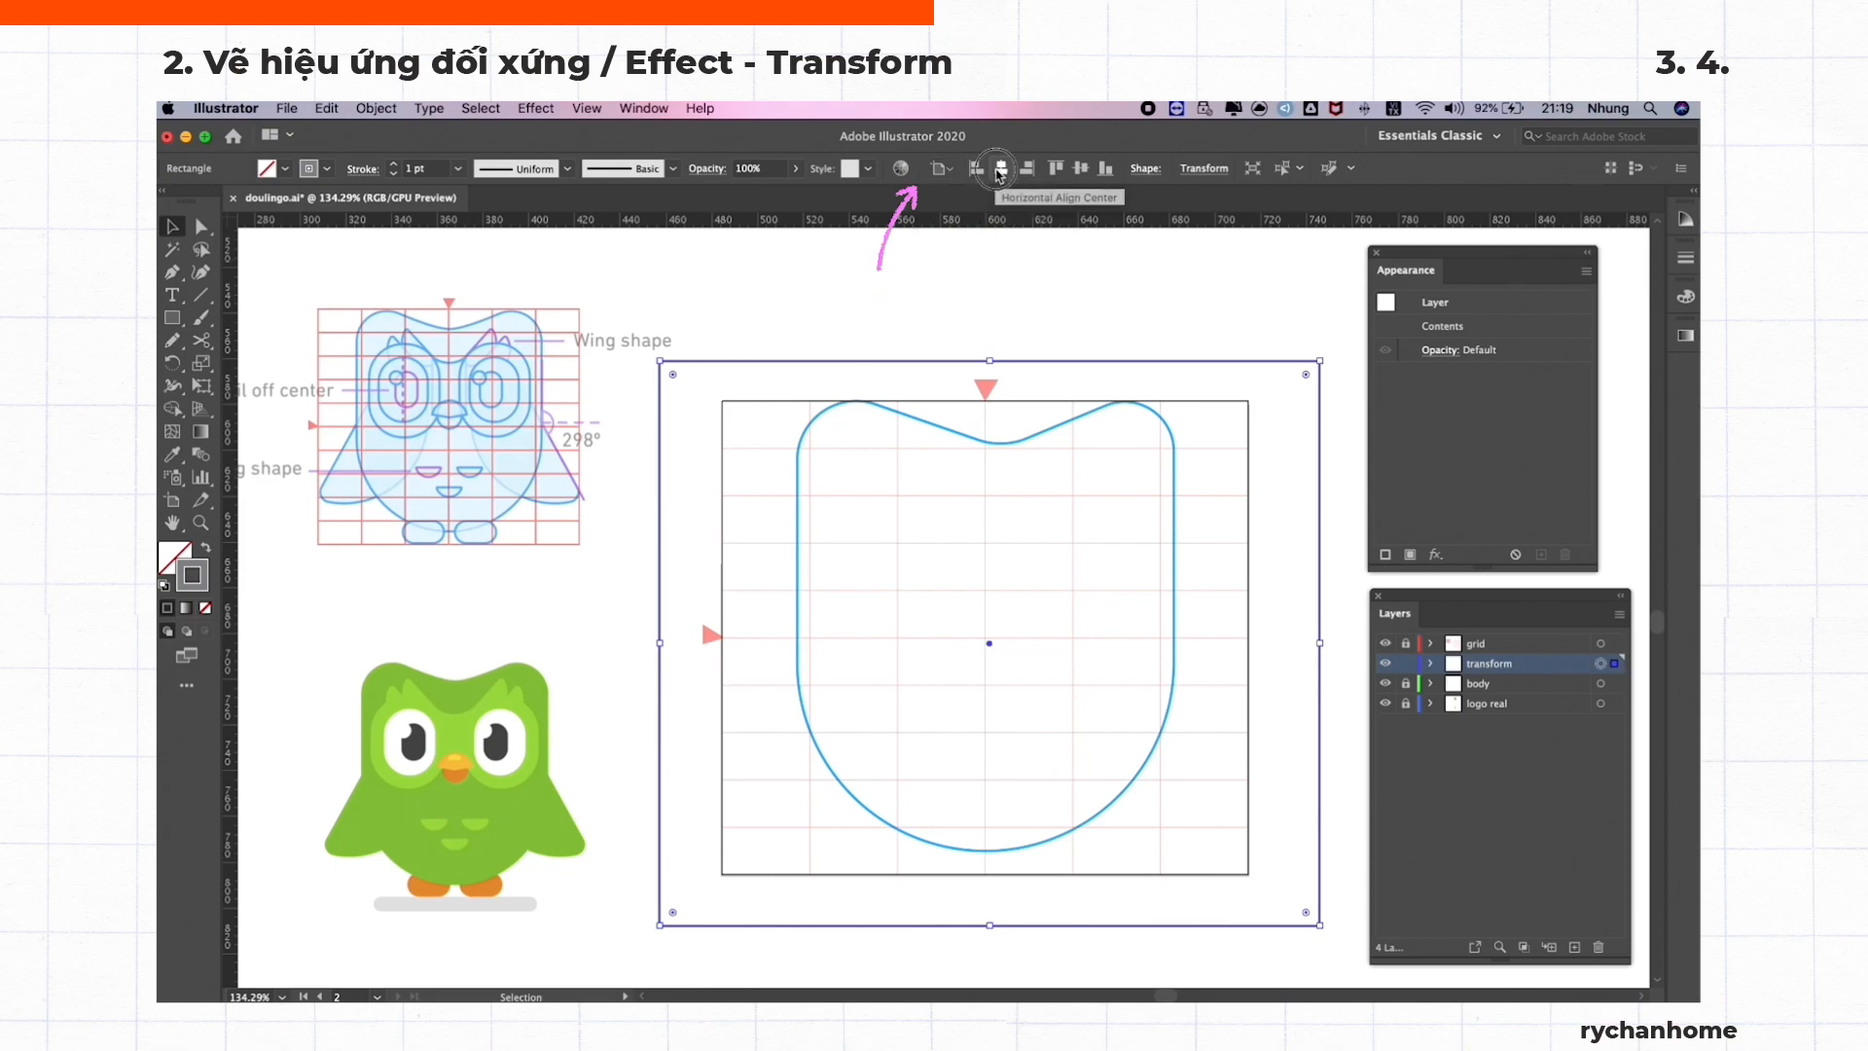
{"action": "left_click", "coordinate": [1080, 167]}
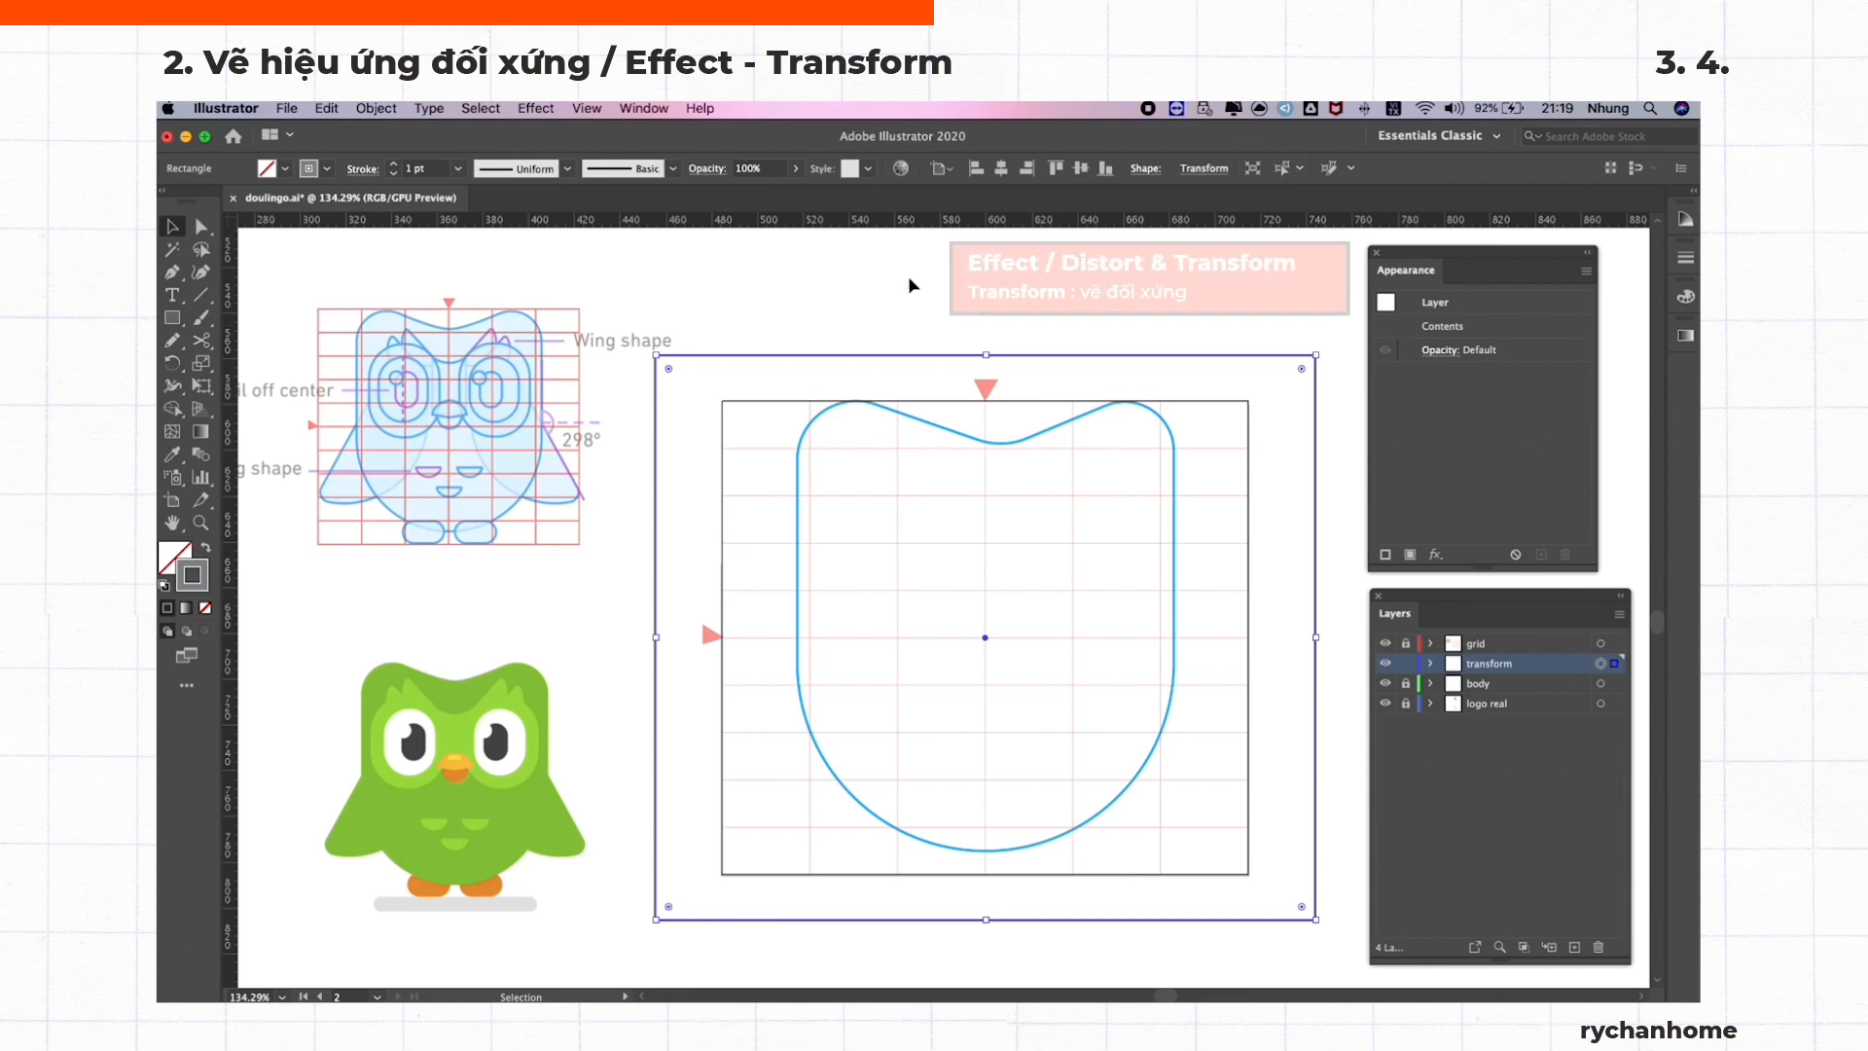
Apply a Distort & Transform > Transform effect to the transform layer with Reflect X, the centre reference point and 1 copy
{"action": "left_click", "coordinate": [536, 108]}
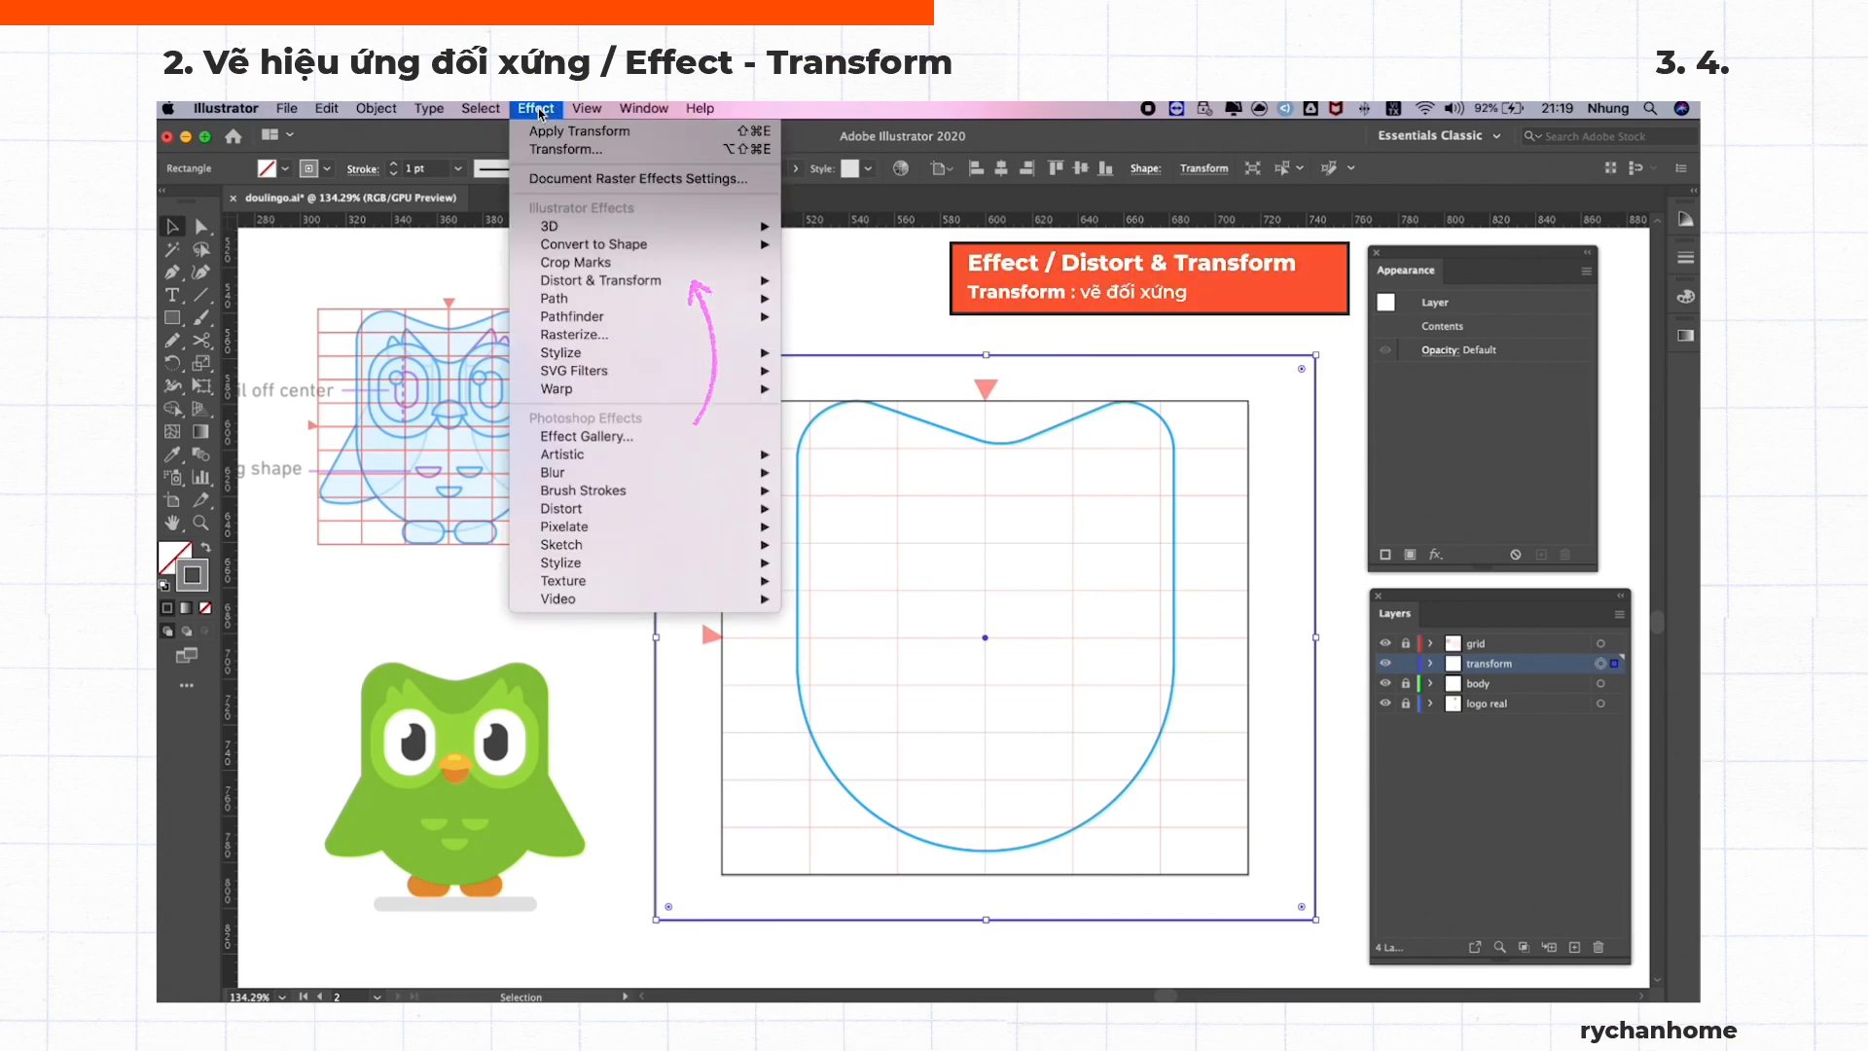
{"action": "mouse_move", "coordinate": [740, 281]}
{"action": "left_click", "coordinate": [869, 336]}
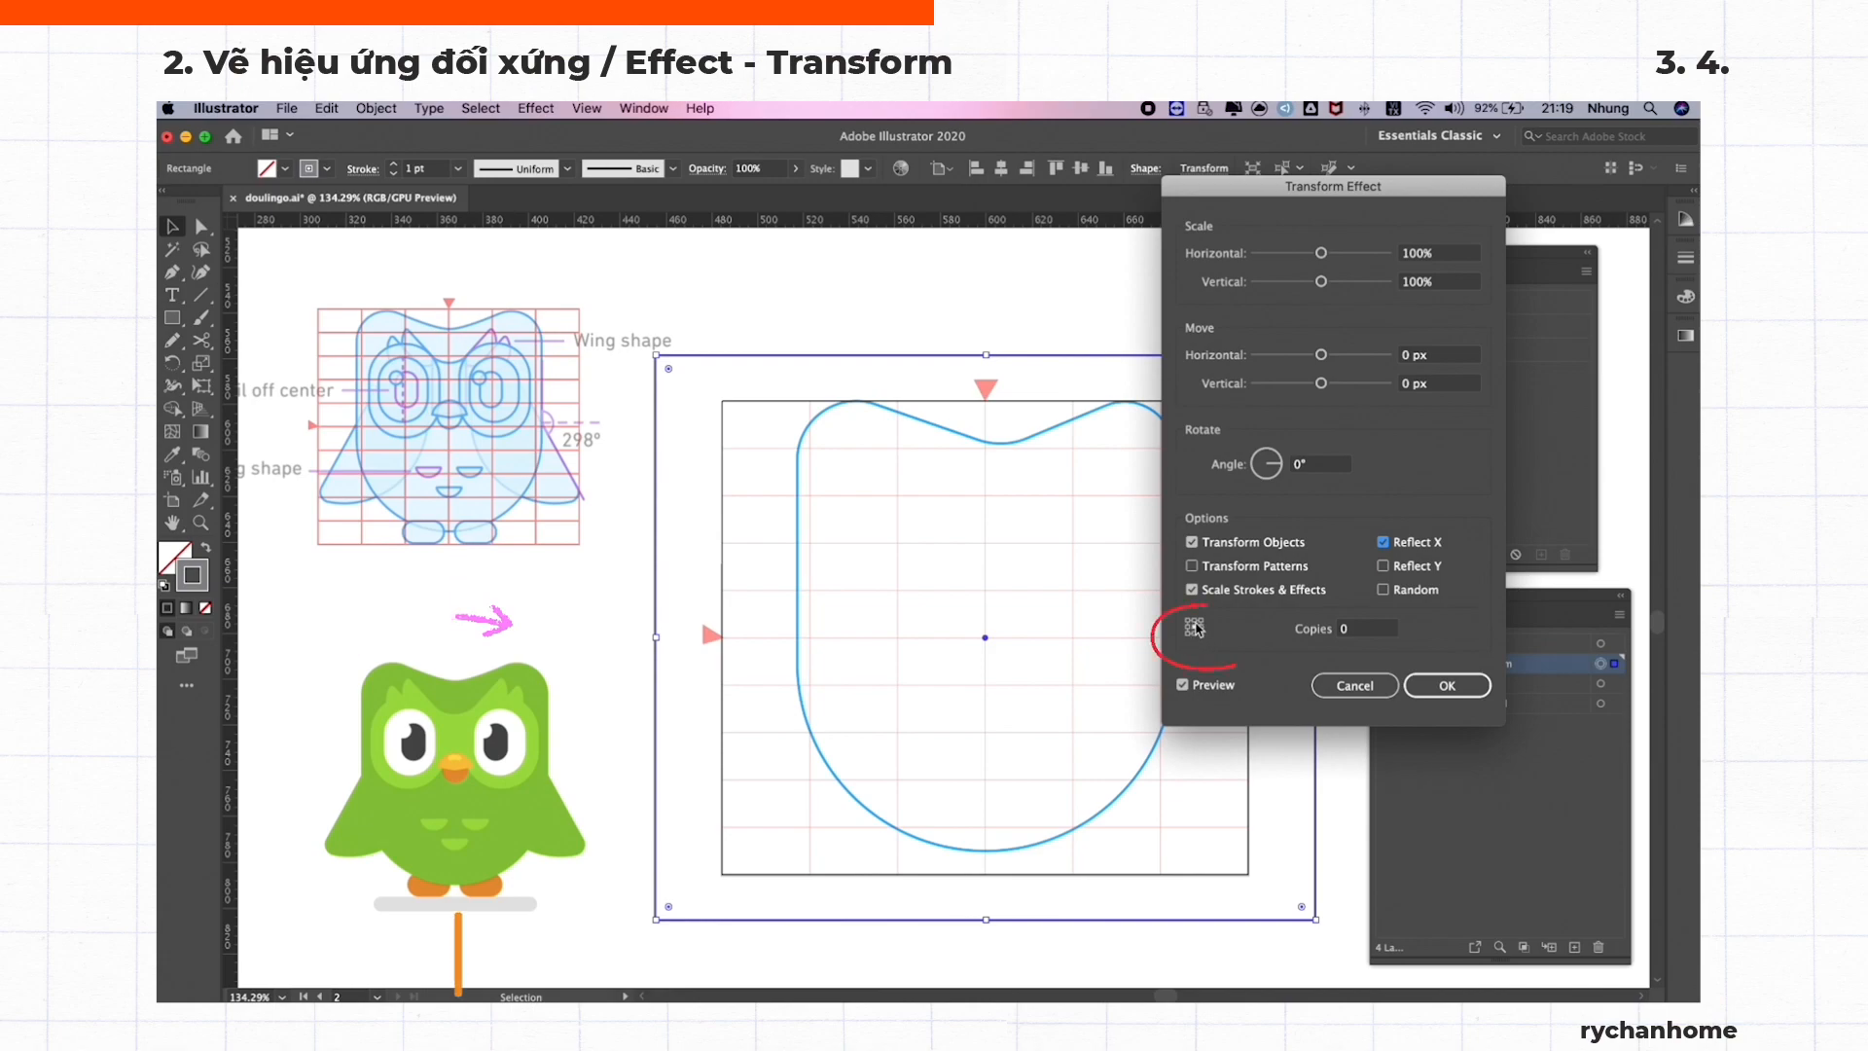
{"action": "double_click", "coordinate": [1354, 631]}
{"action": "type", "text": "1"}
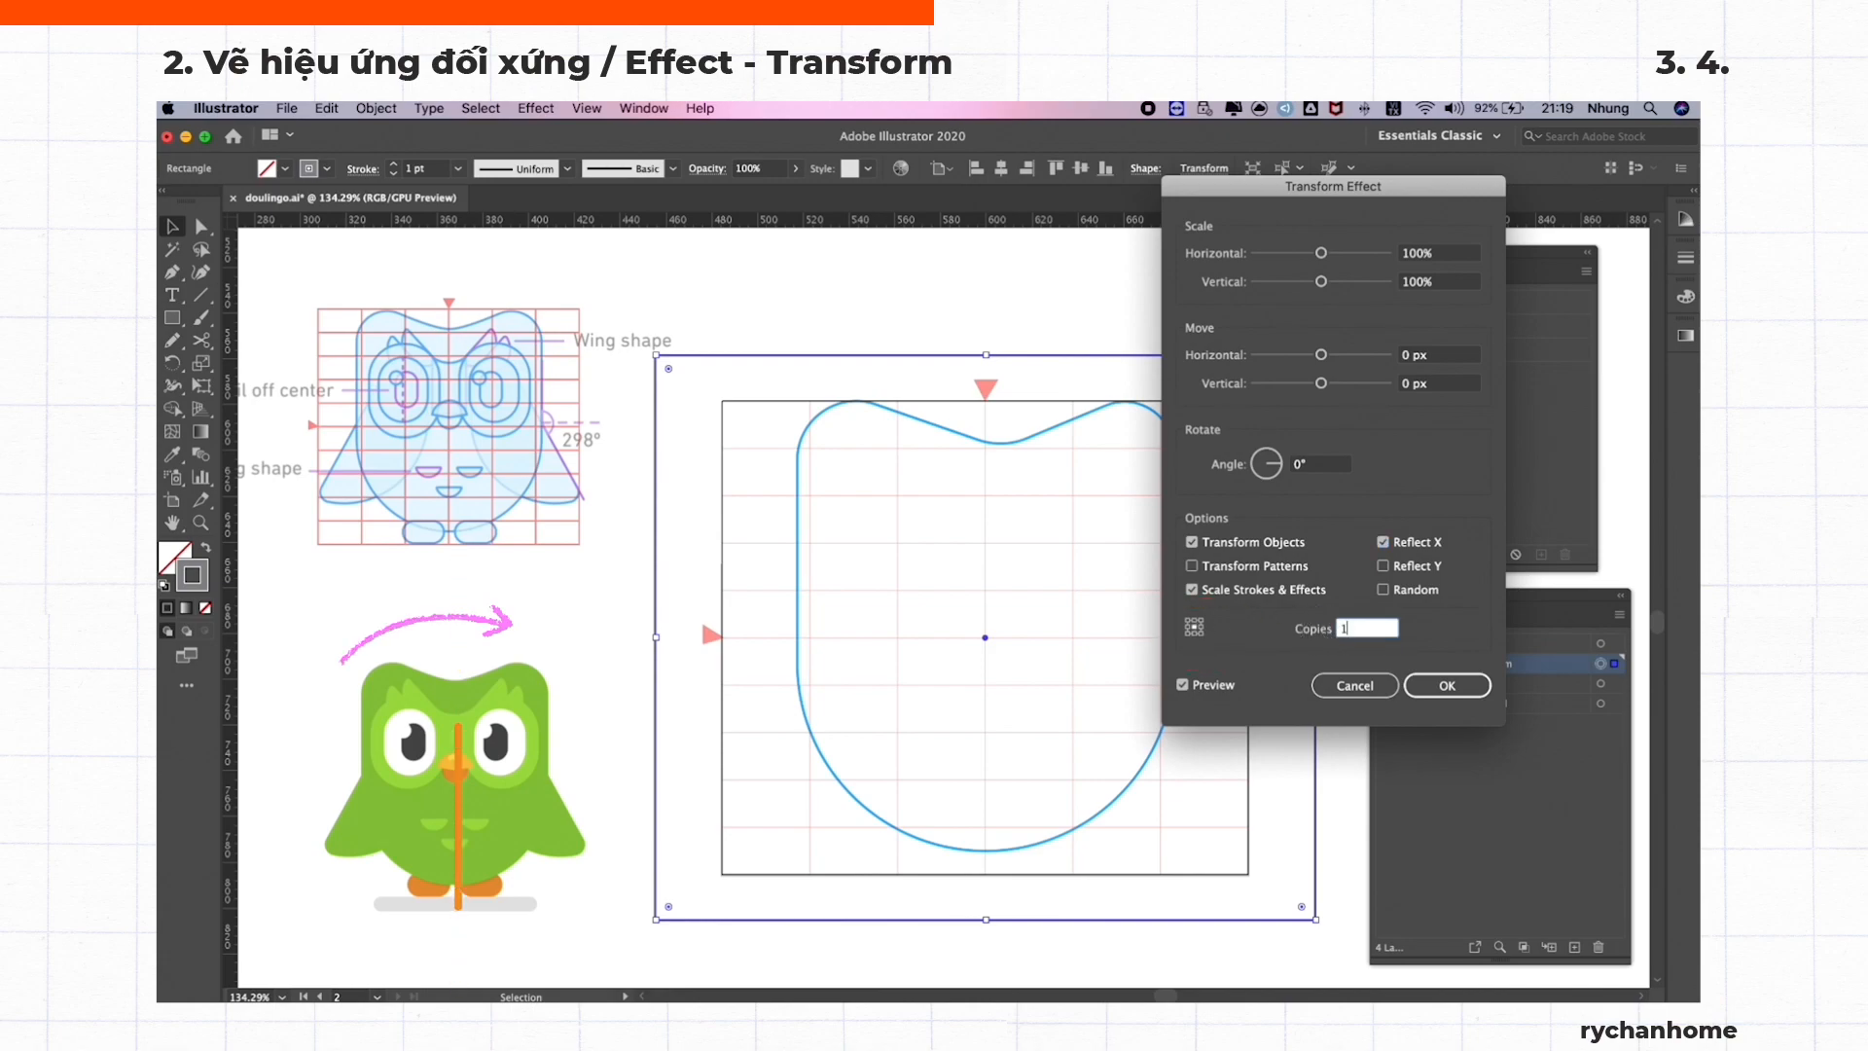
{"action": "left_click", "coordinate": [1445, 685]}
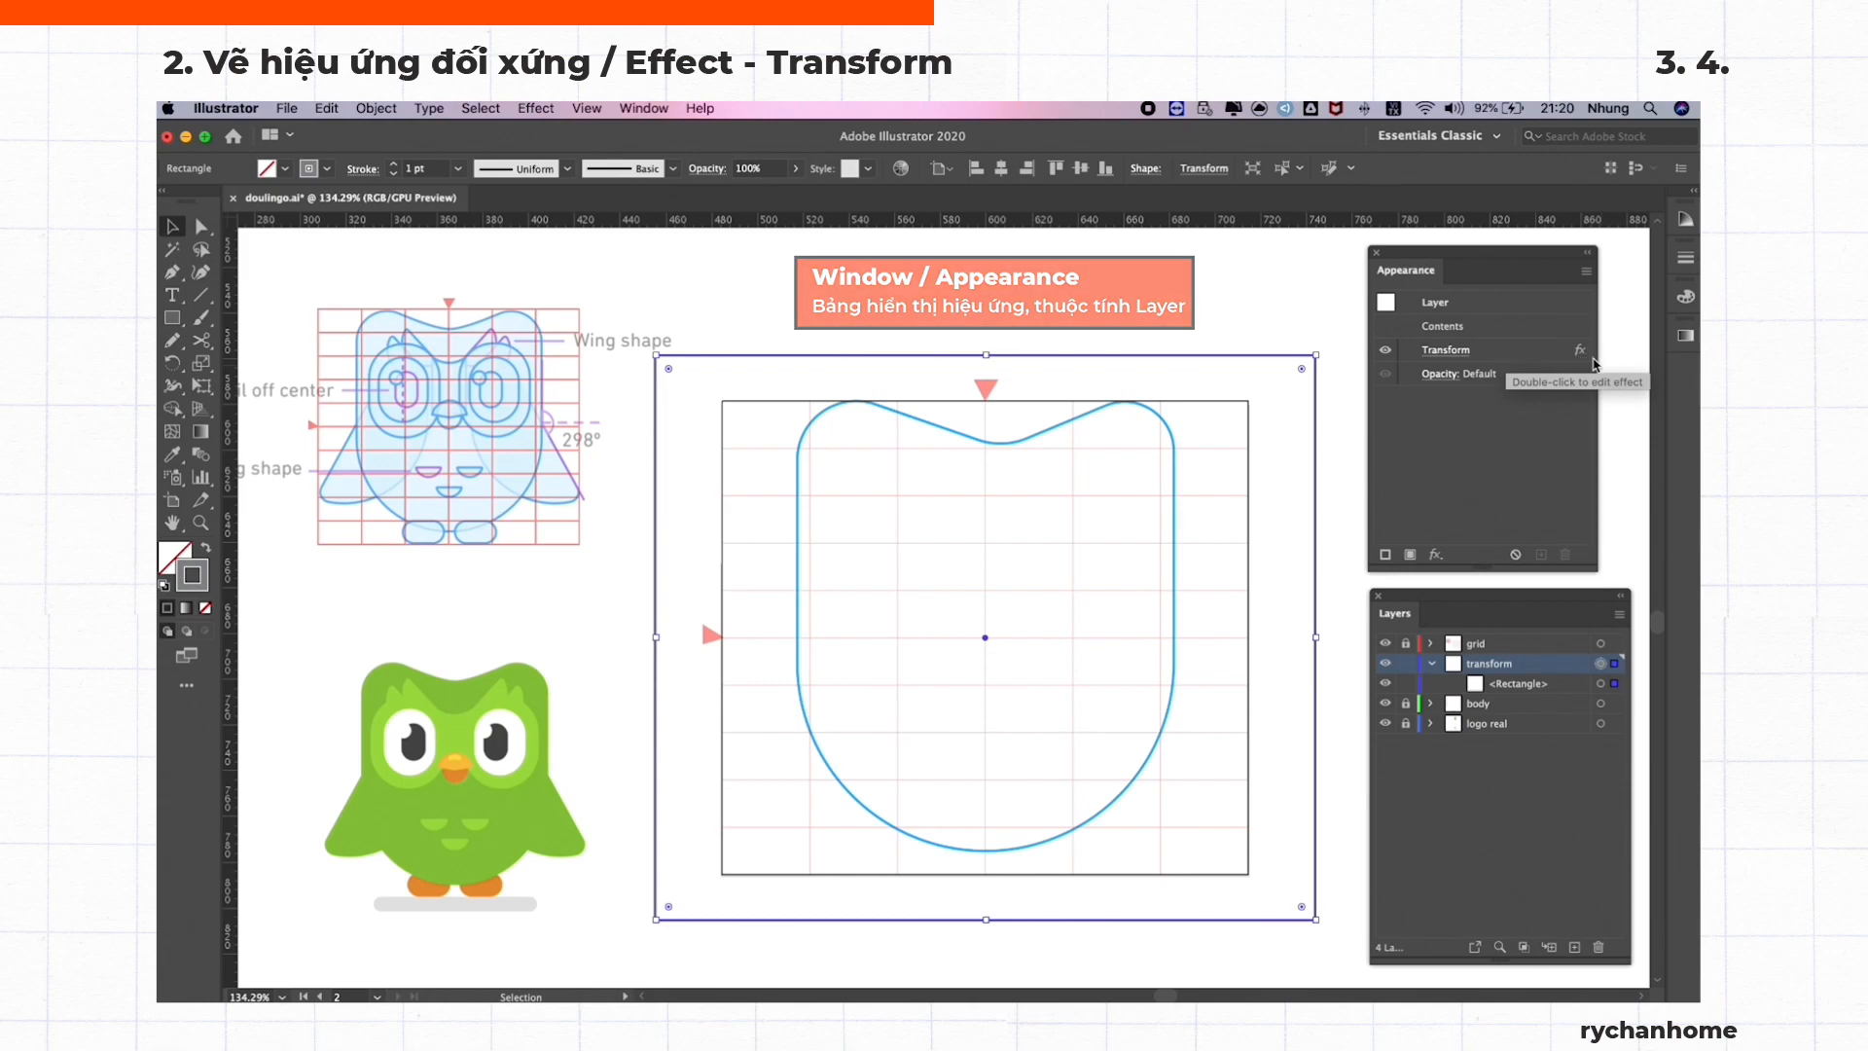
{"action": "left_click", "coordinate": [1452, 360]}
{"action": "left_click", "coordinate": [1447, 685]}
Rename the rectangle in the transform layer as frame
{"action": "double_click", "coordinate": [1523, 687]}
{"action": "type", "text": "frame"}
{"action": "key", "text": "Return"}
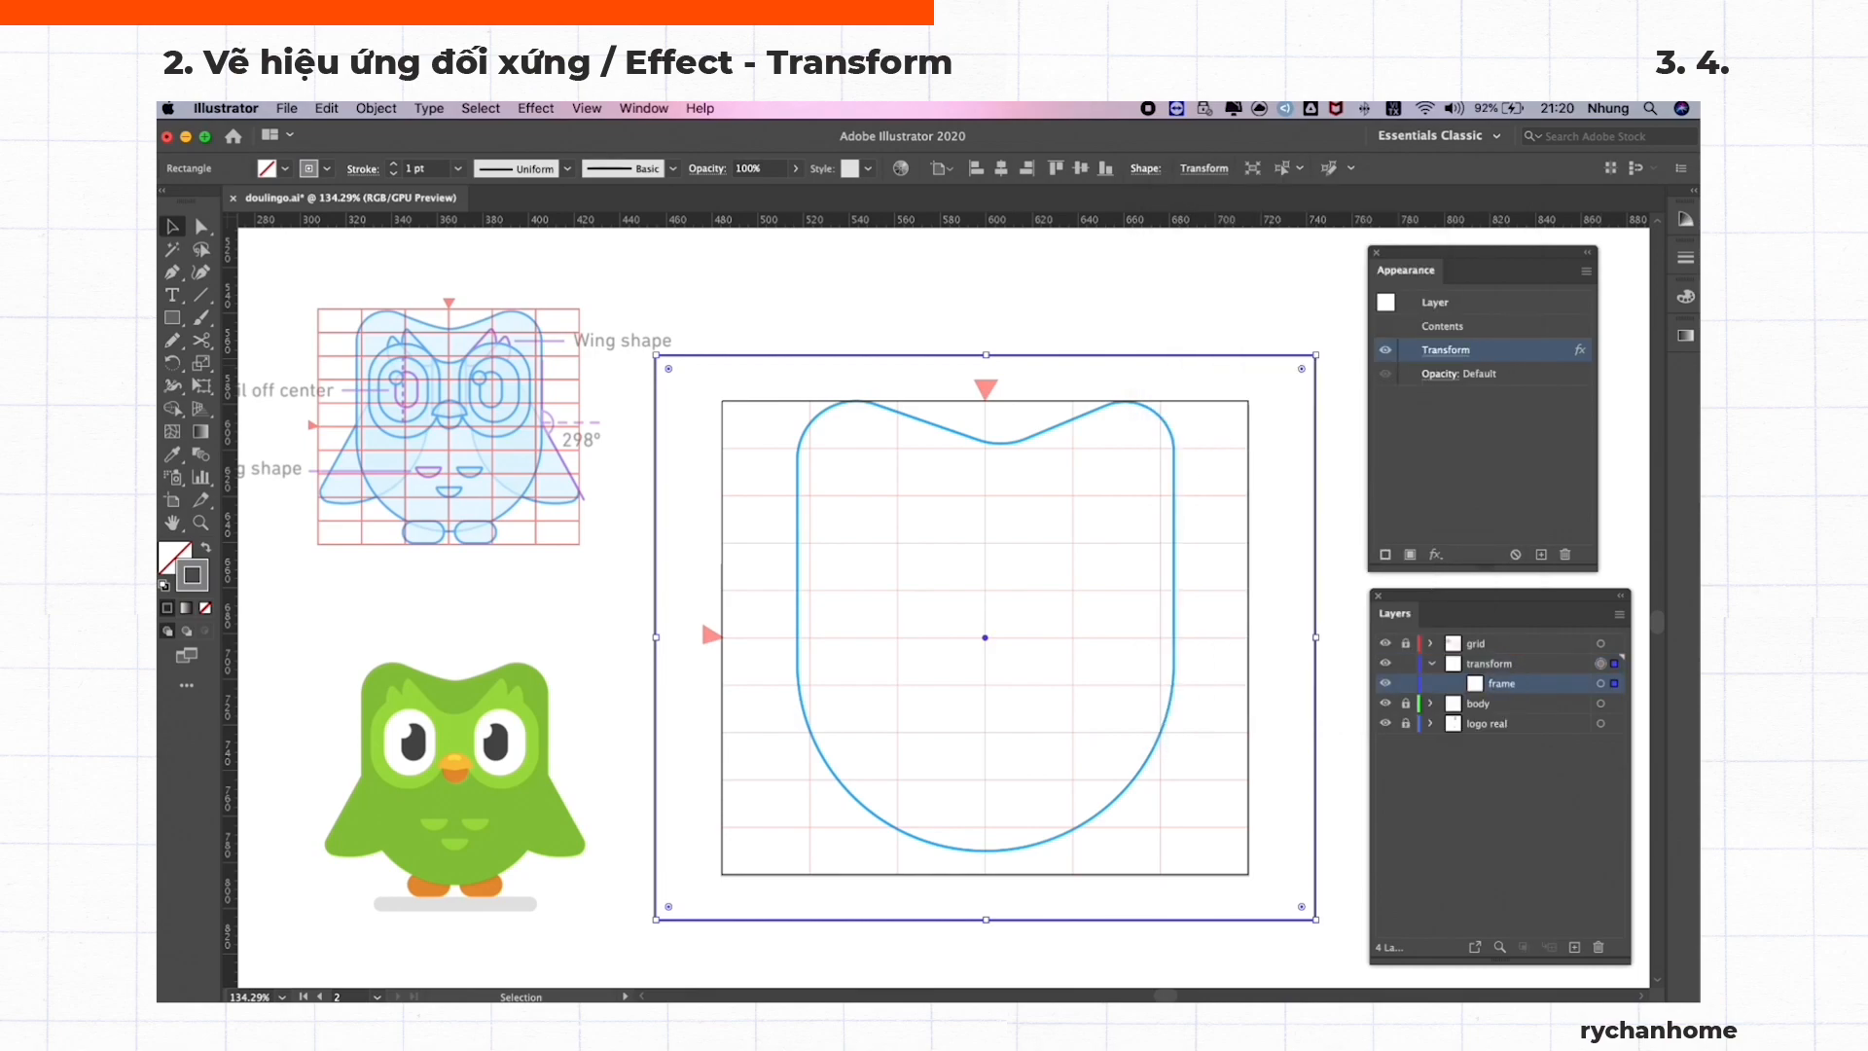
{"action": "key", "text": "m"}
{"action": "left_click_drag", "start_coordinate": [853, 491], "coordinate": [935, 579]}
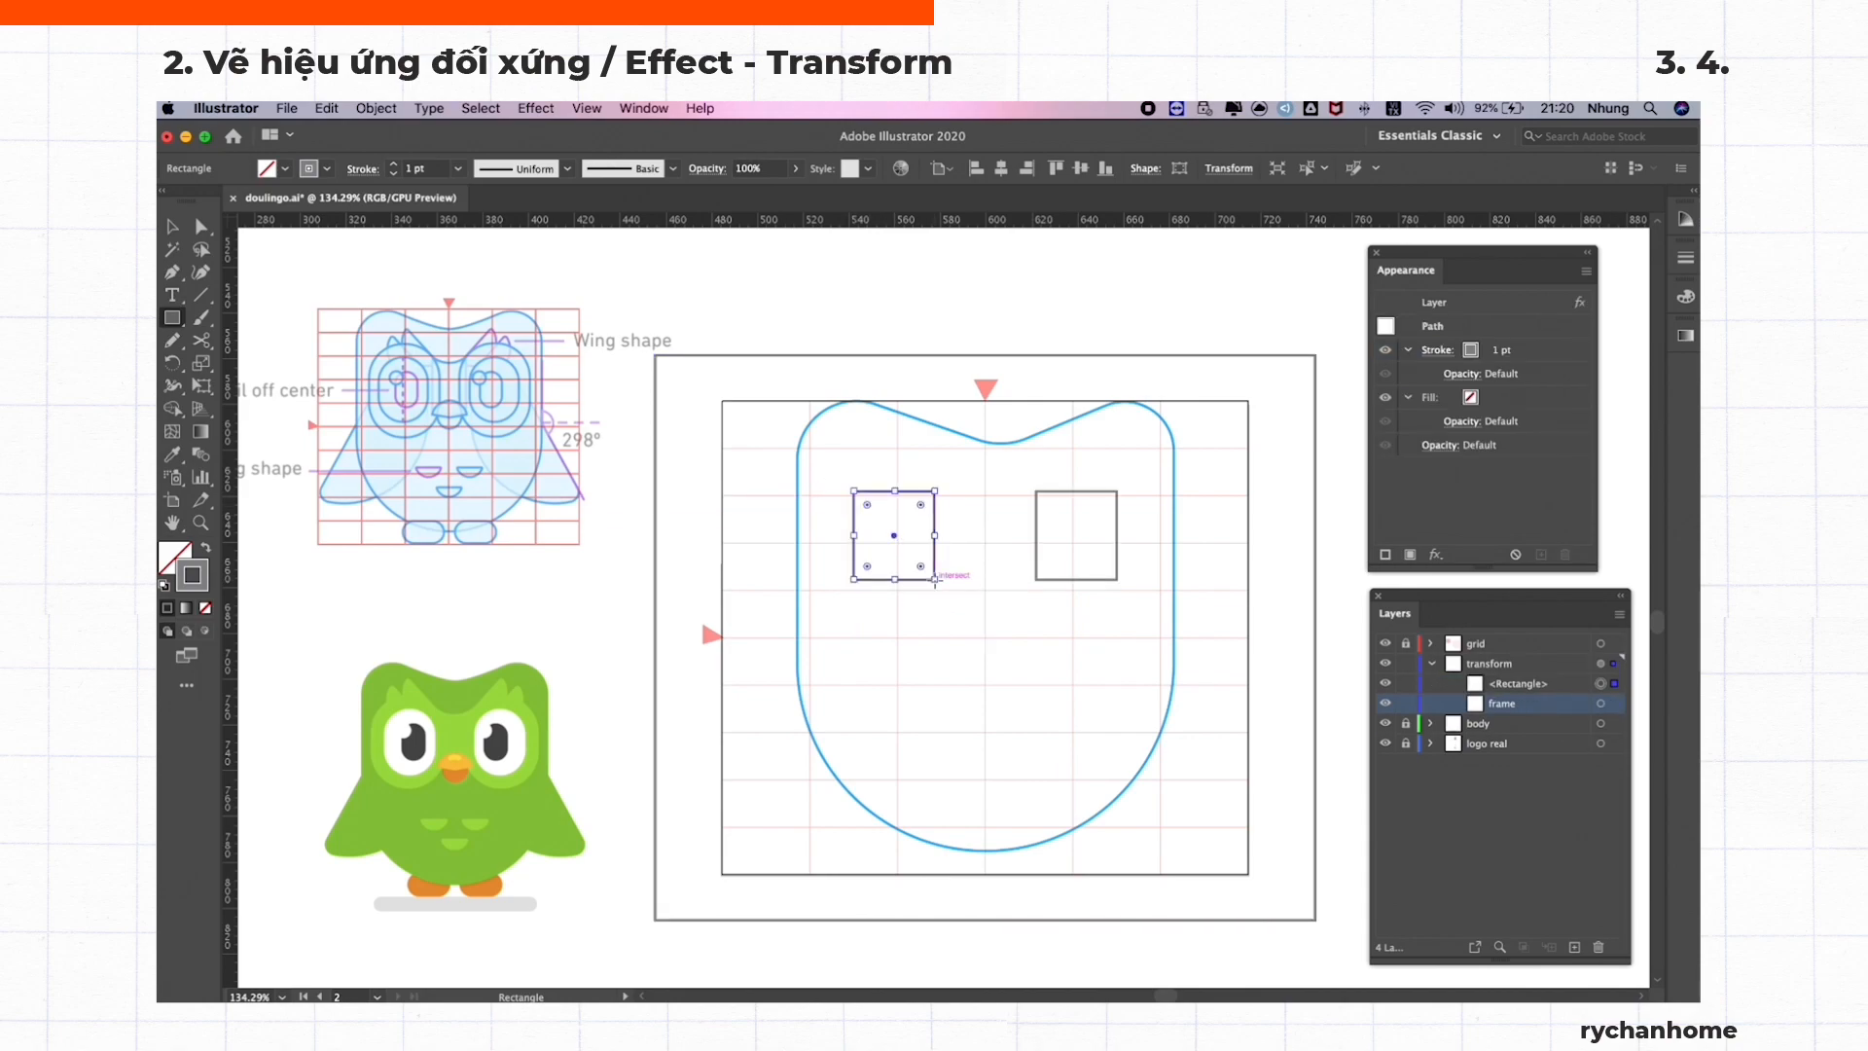
{"action": "key", "text": "l"}
{"action": "mouse_move", "coordinate": [847, 619]}
{"action": "left_mouse_down"}
{"action": "mouse_move", "coordinate": [942, 700]}
{"action": "mouse_move", "coordinate": [952, 639]}
{"action": "mouse_move", "coordinate": [1005, 642]}
{"action": "left_mouse_up"}
{"action": "key", "text": "super+z"}
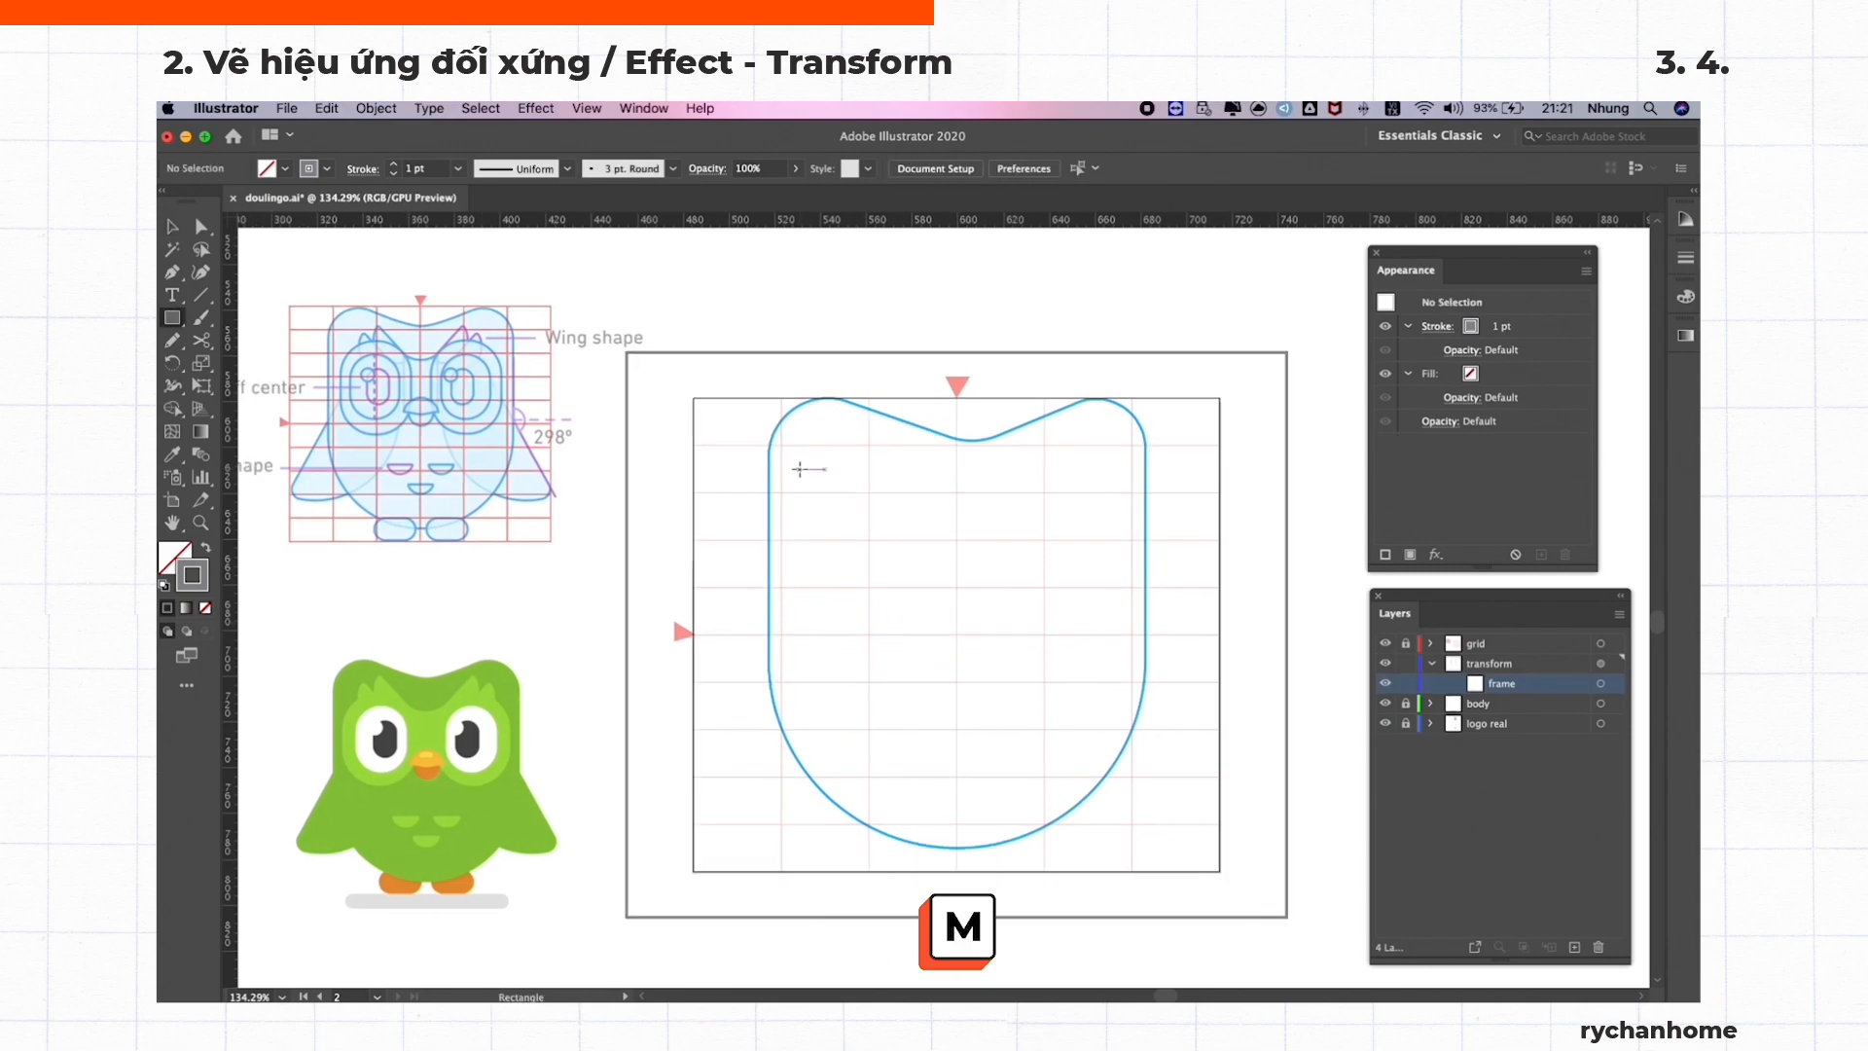
Draw an upright rectangle in the left half of the face for the outer eye and round its corners fully
{"action": "left_click_drag", "start_coordinate": [800, 470], "coordinate": [927, 654]}
{"action": "left_click_drag", "start_coordinate": [815, 638], "coordinate": [835, 613]}
{"action": "key", "text": "a"}
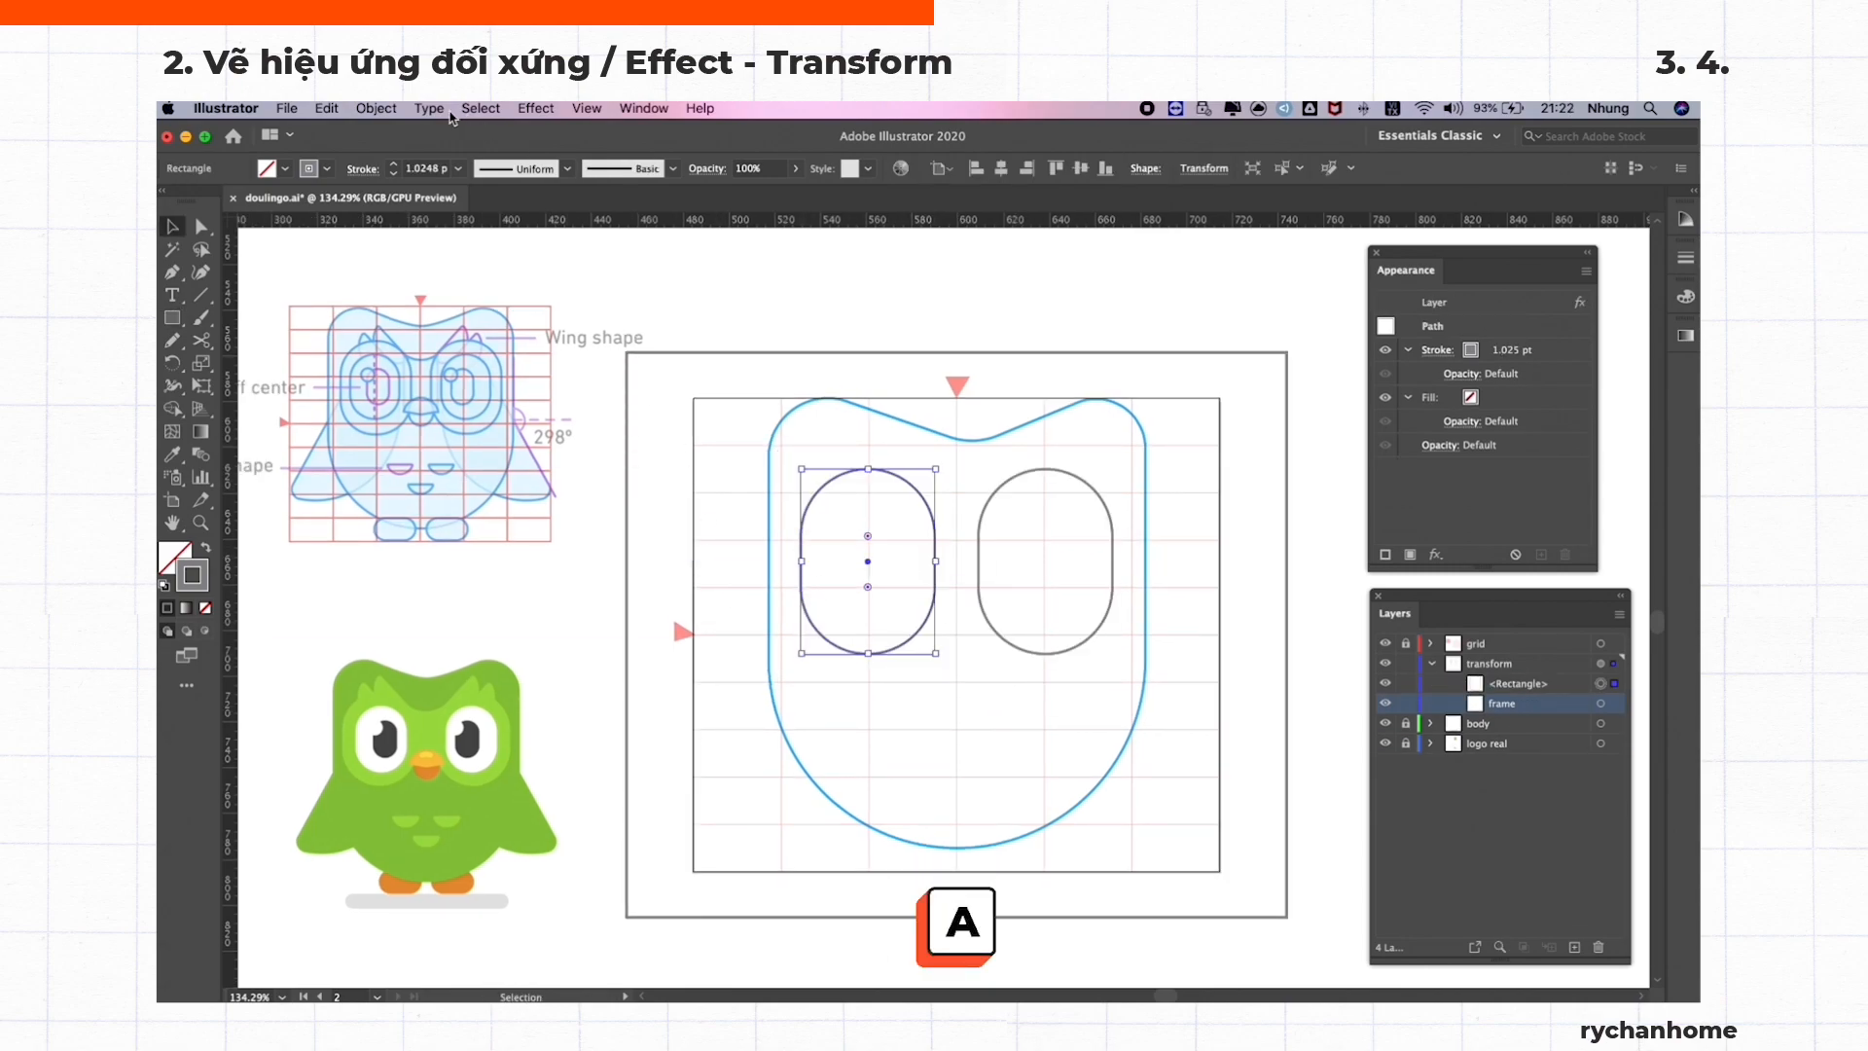
Offset the outer eye path by -10 px to create a concentric outline inside it
{"action": "left_click", "coordinate": [378, 109]}
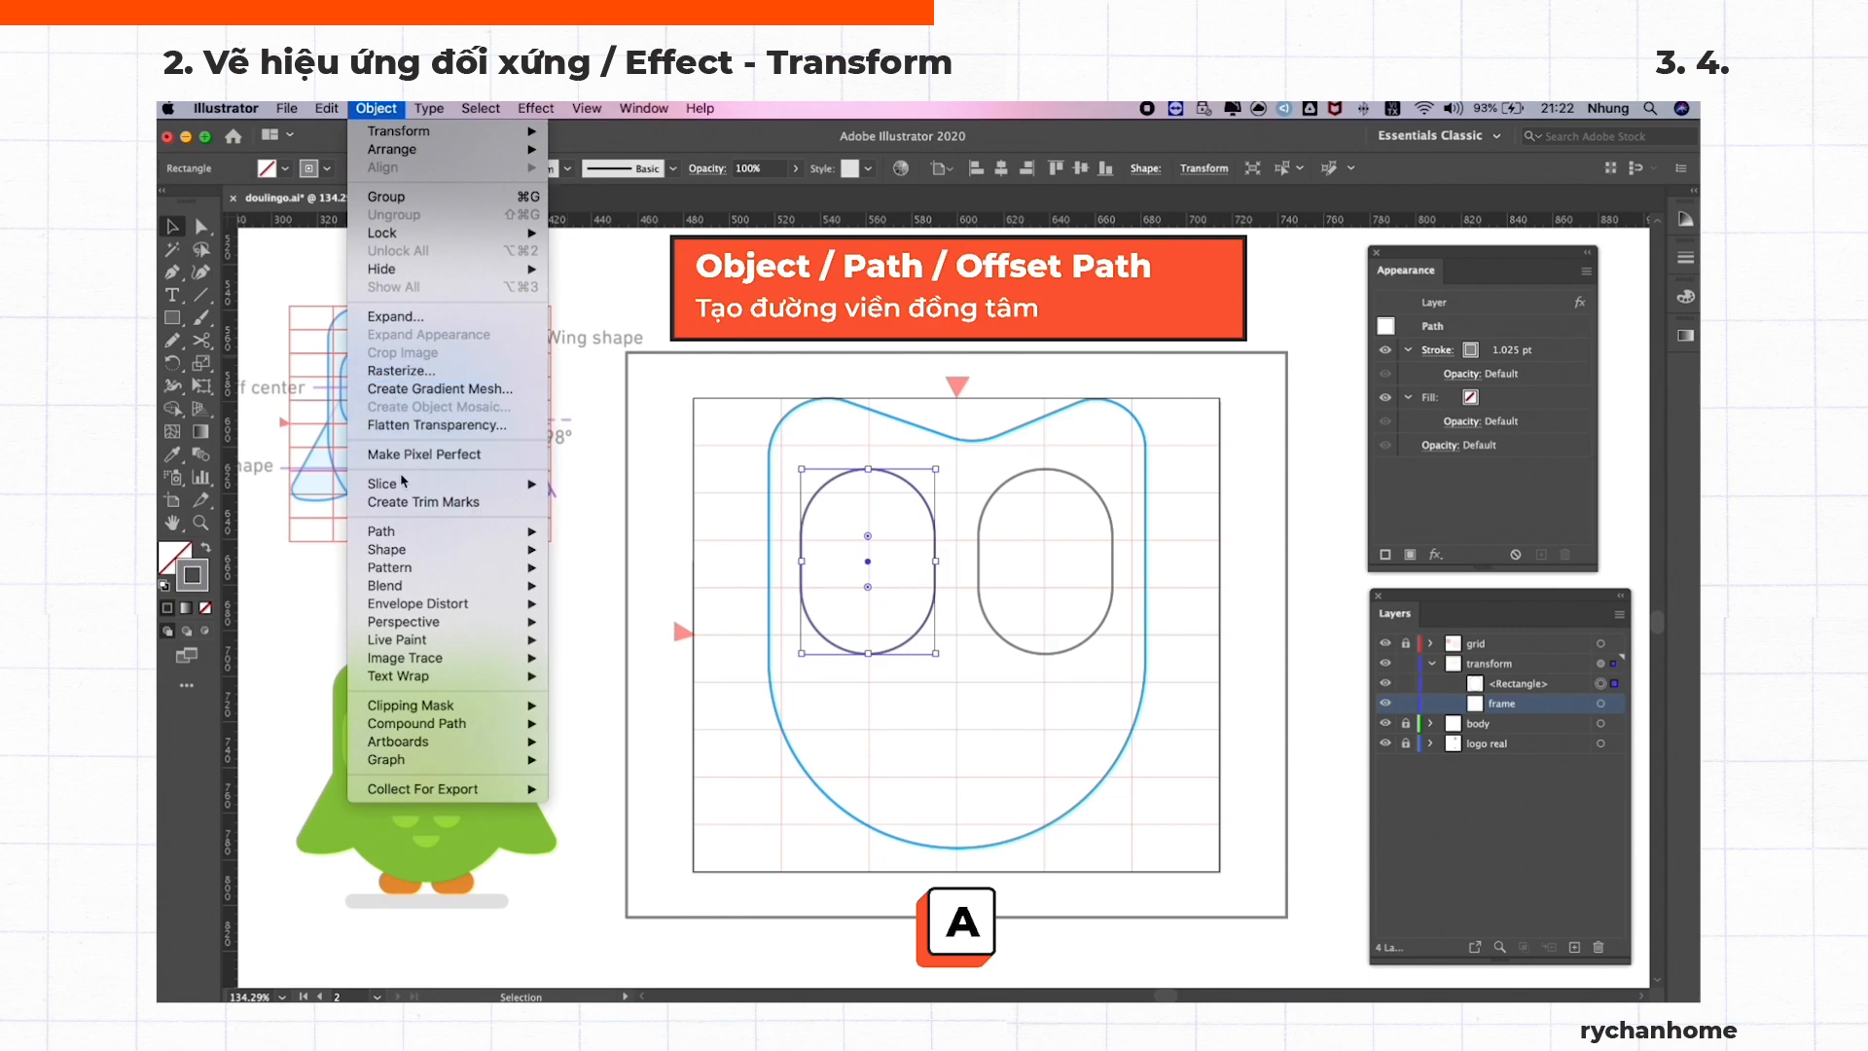
{"action": "mouse_move", "coordinate": [408, 538]}
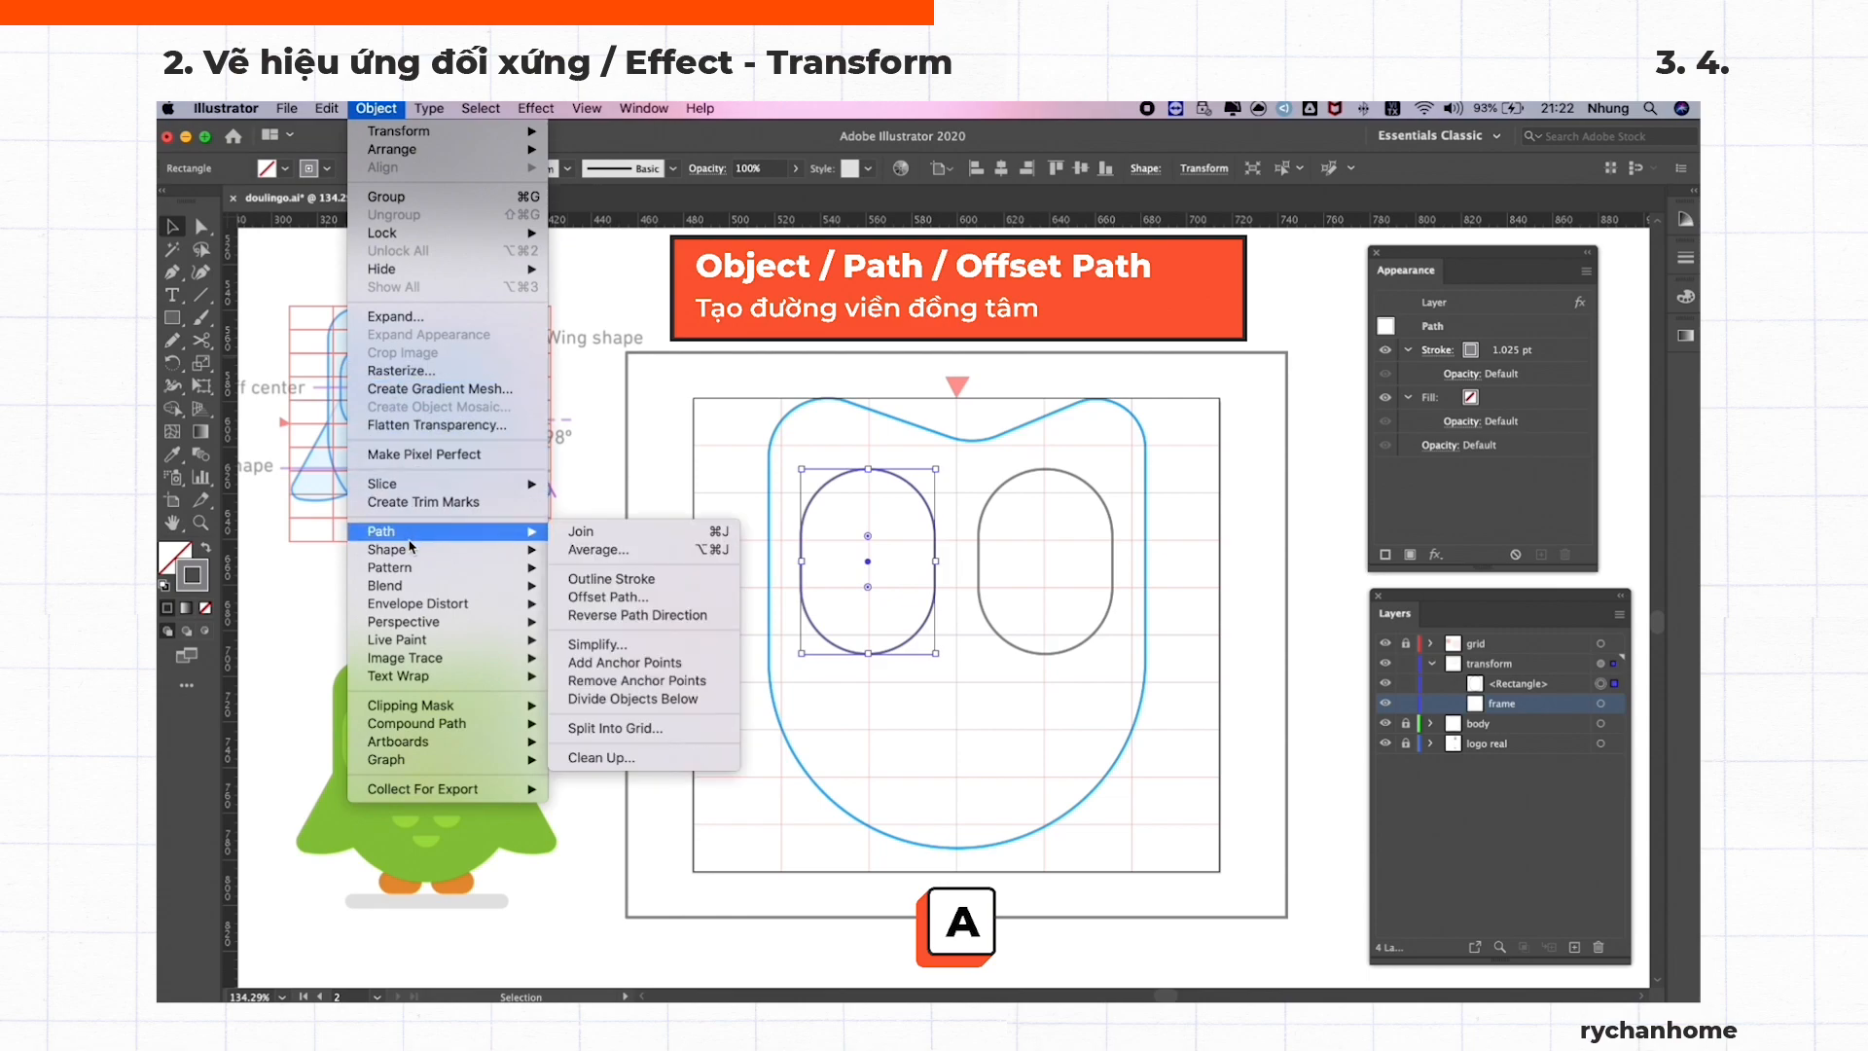
{"action": "left_click", "coordinate": [619, 599]}
{"action": "left_click", "coordinate": [578, 629]}
{"action": "key", "text": "Return"}
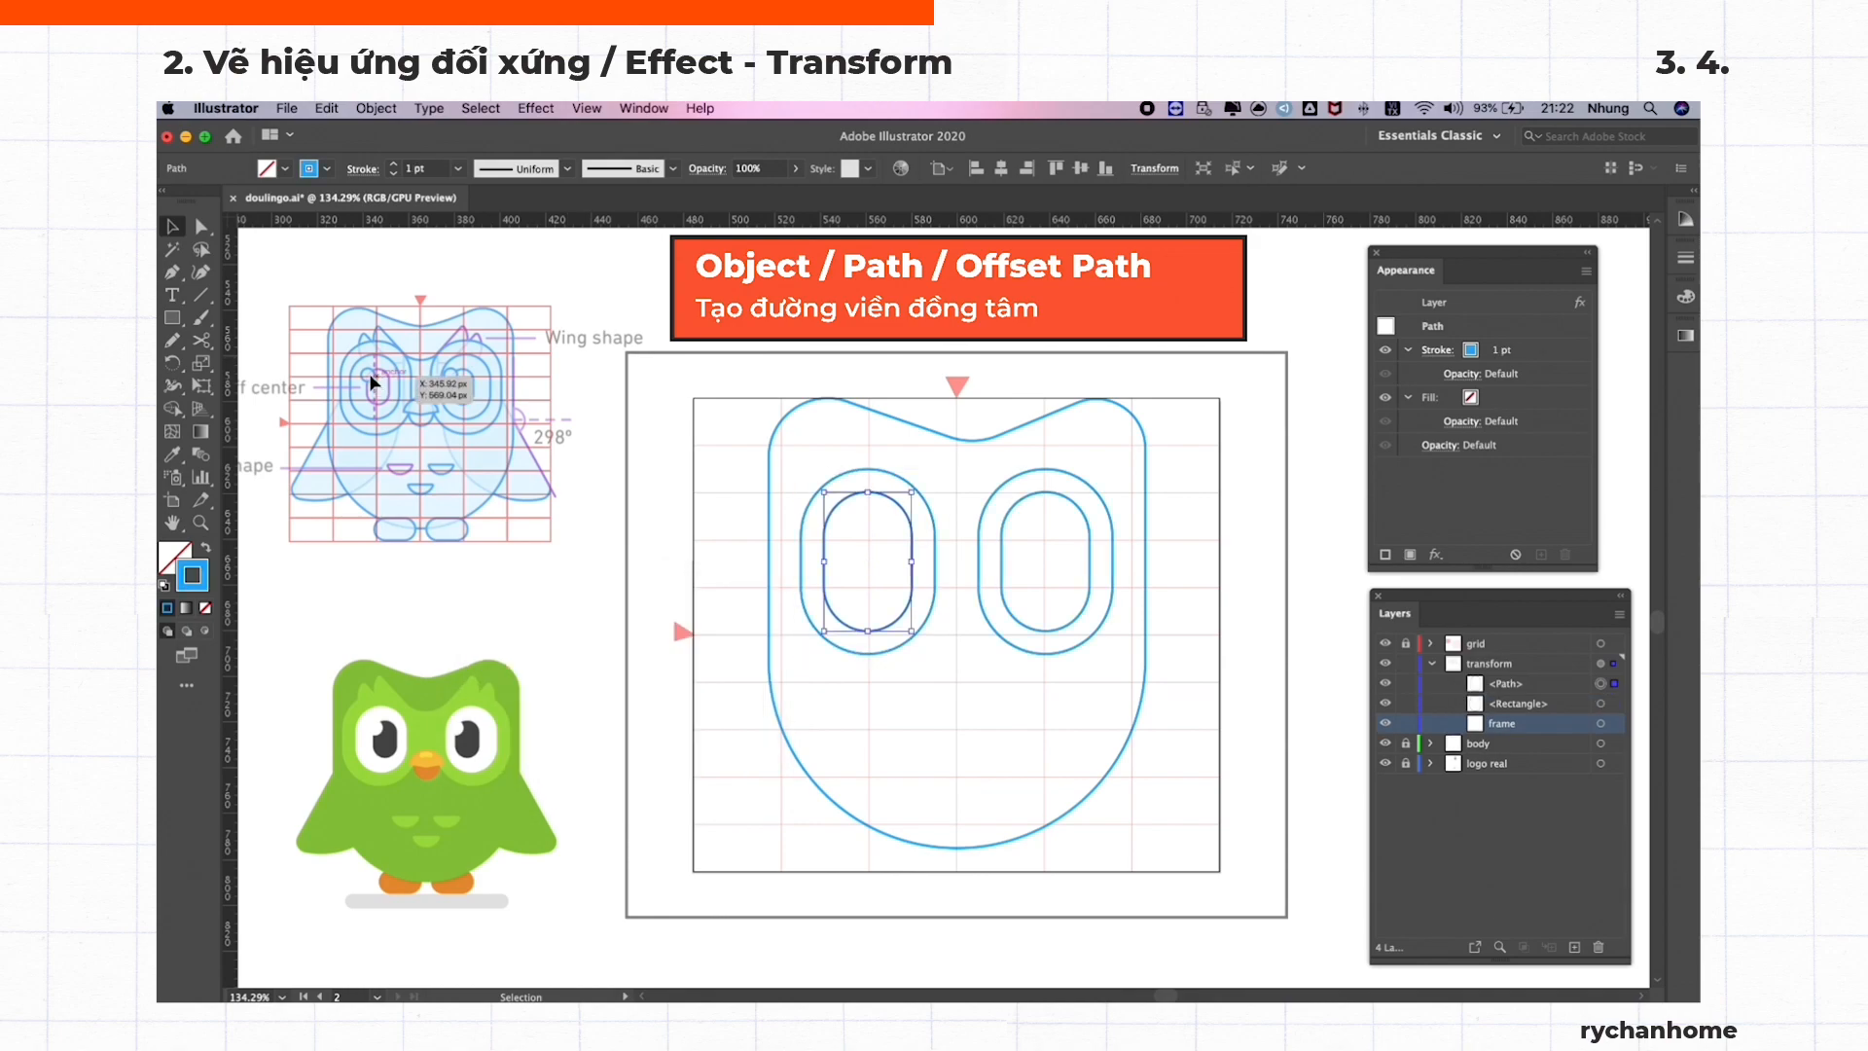
Offset the inner eye outline by -10 px to create the pupil shape
{"action": "left_click", "coordinate": [382, 108]}
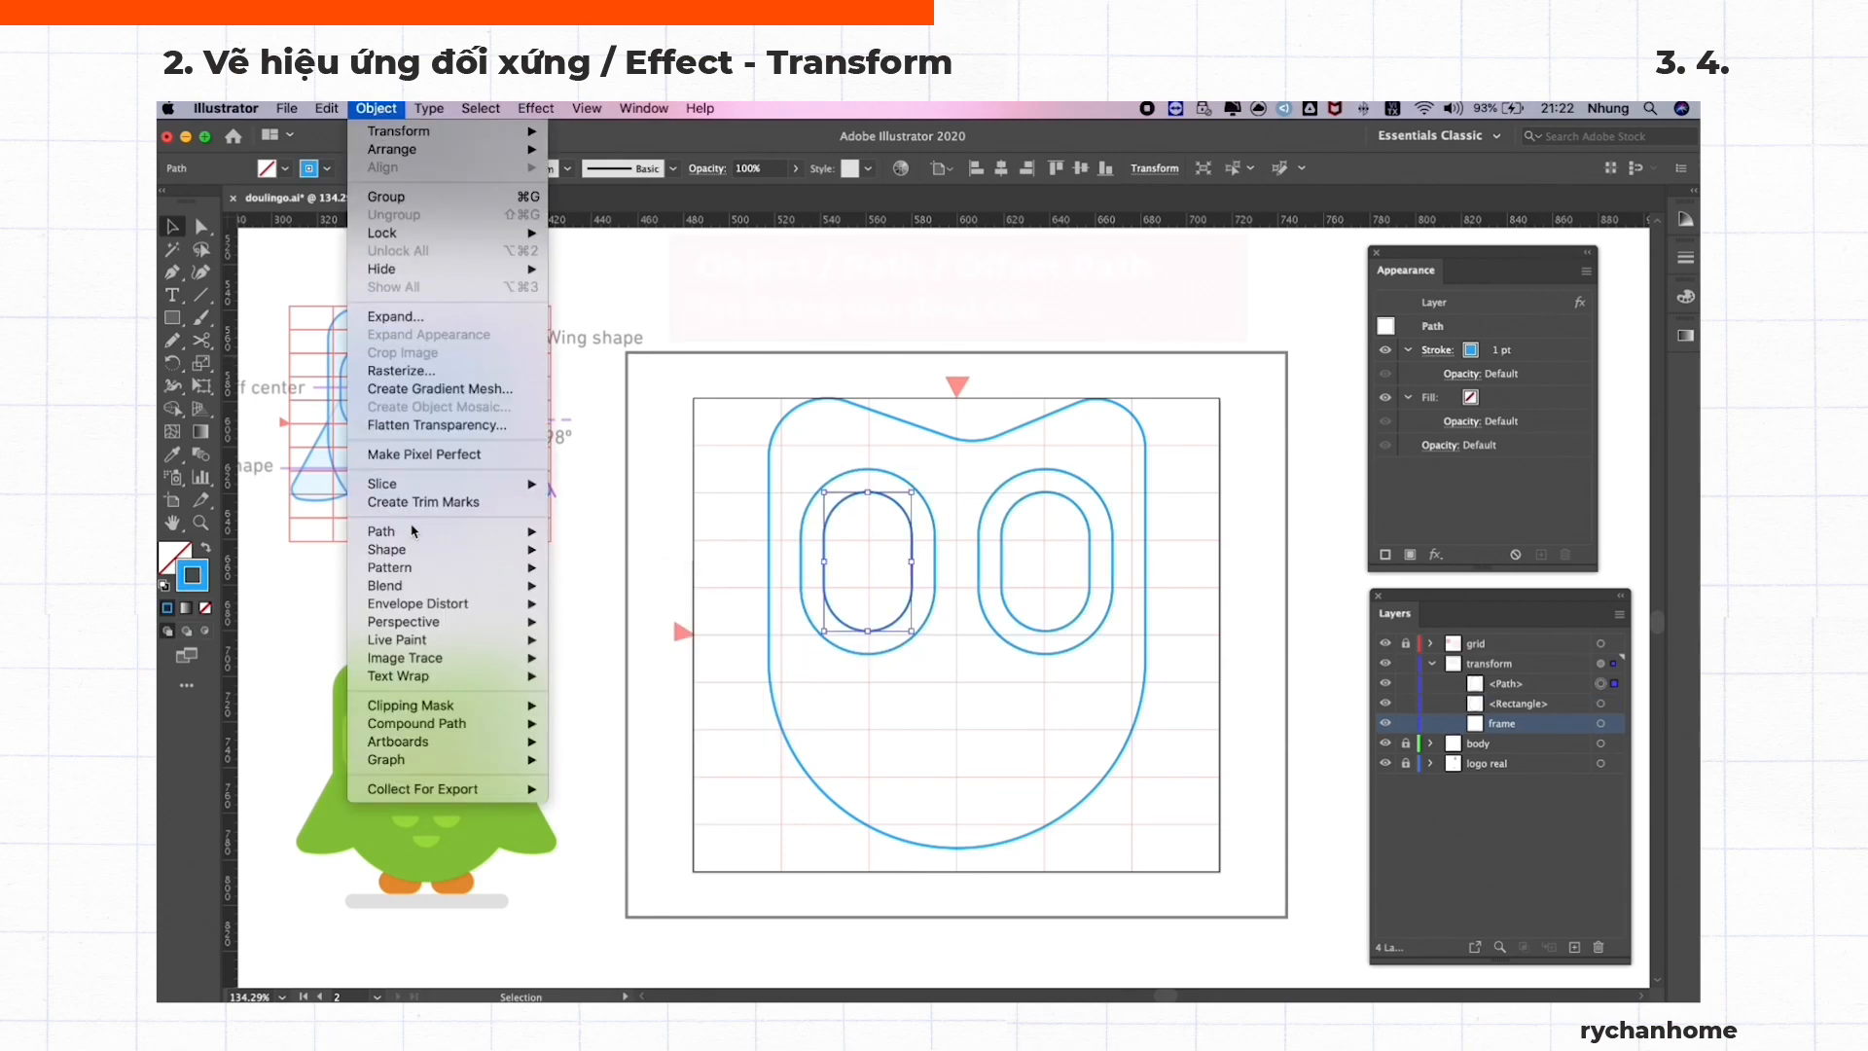
{"action": "mouse_move", "coordinate": [415, 531]}
{"action": "left_click", "coordinate": [609, 597]}
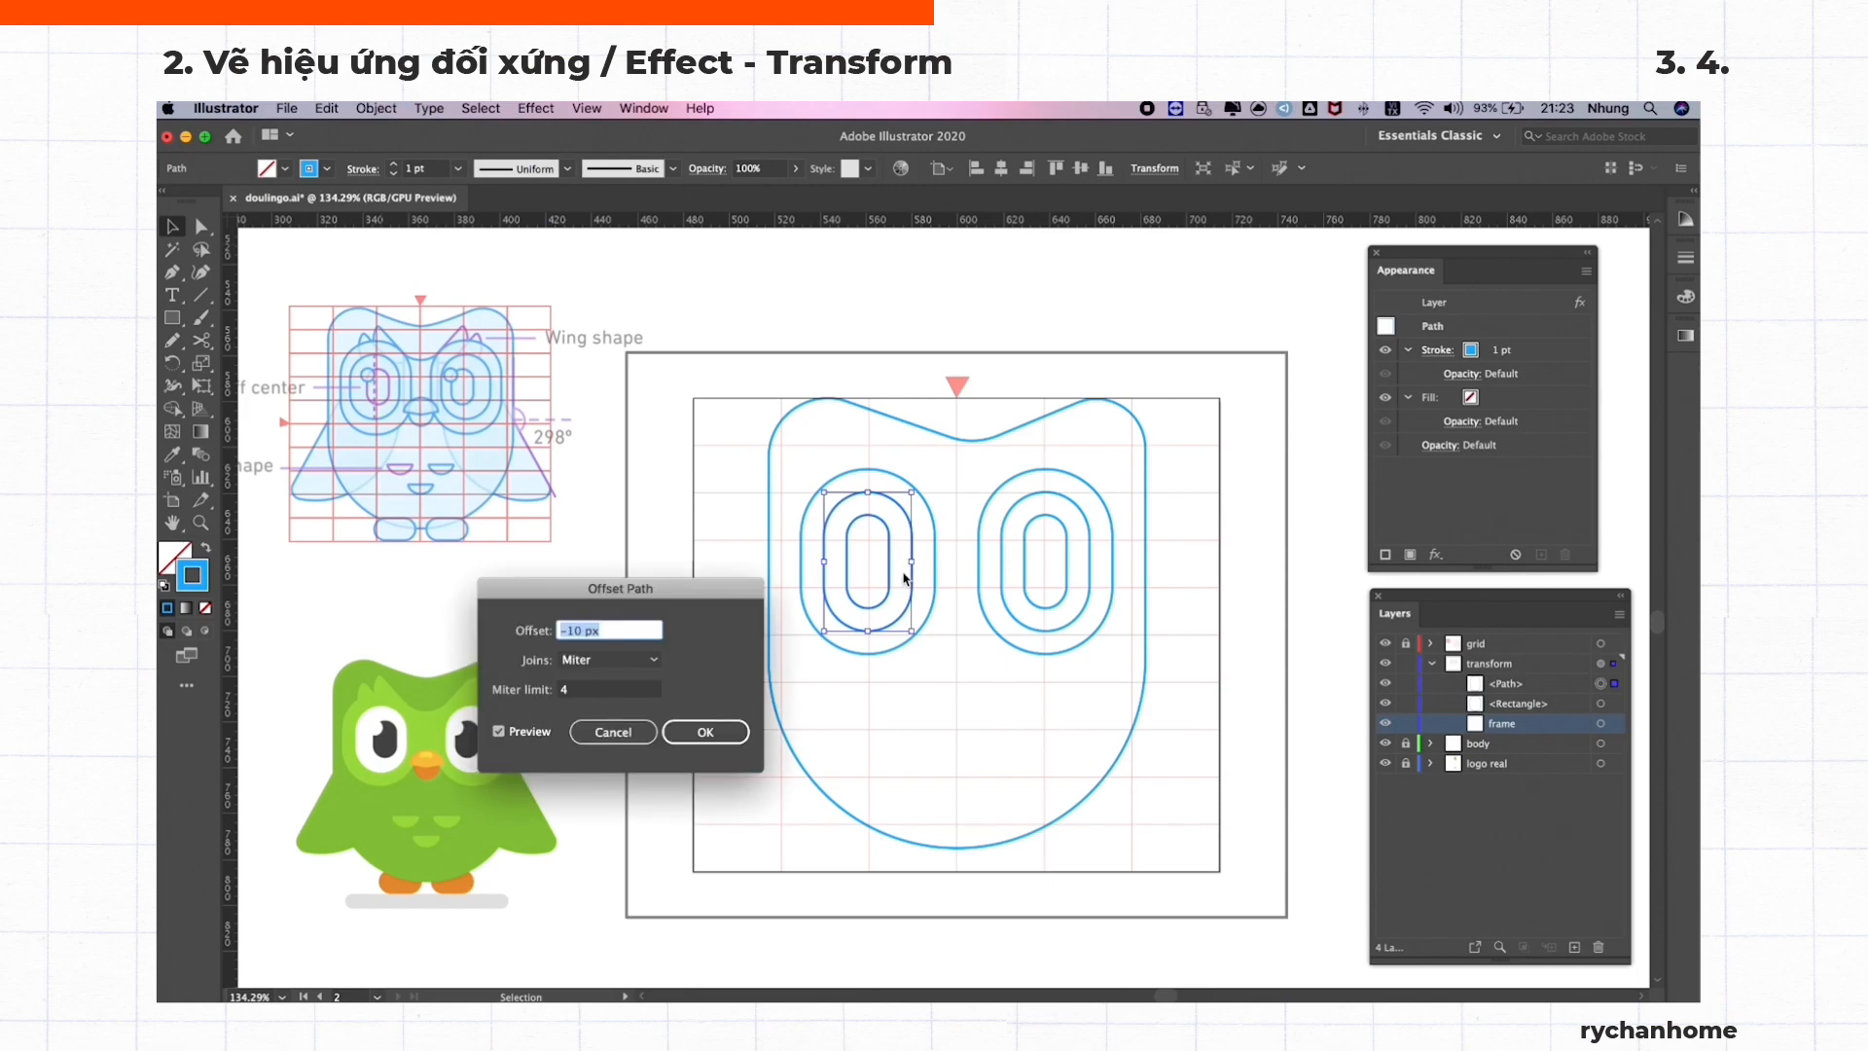
{"action": "key", "text": "Return"}
Shorten the left pupil by raising its lower anchor points 10 px
{"action": "key", "text": "a"}
{"action": "left_click", "coordinate": [879, 585]}
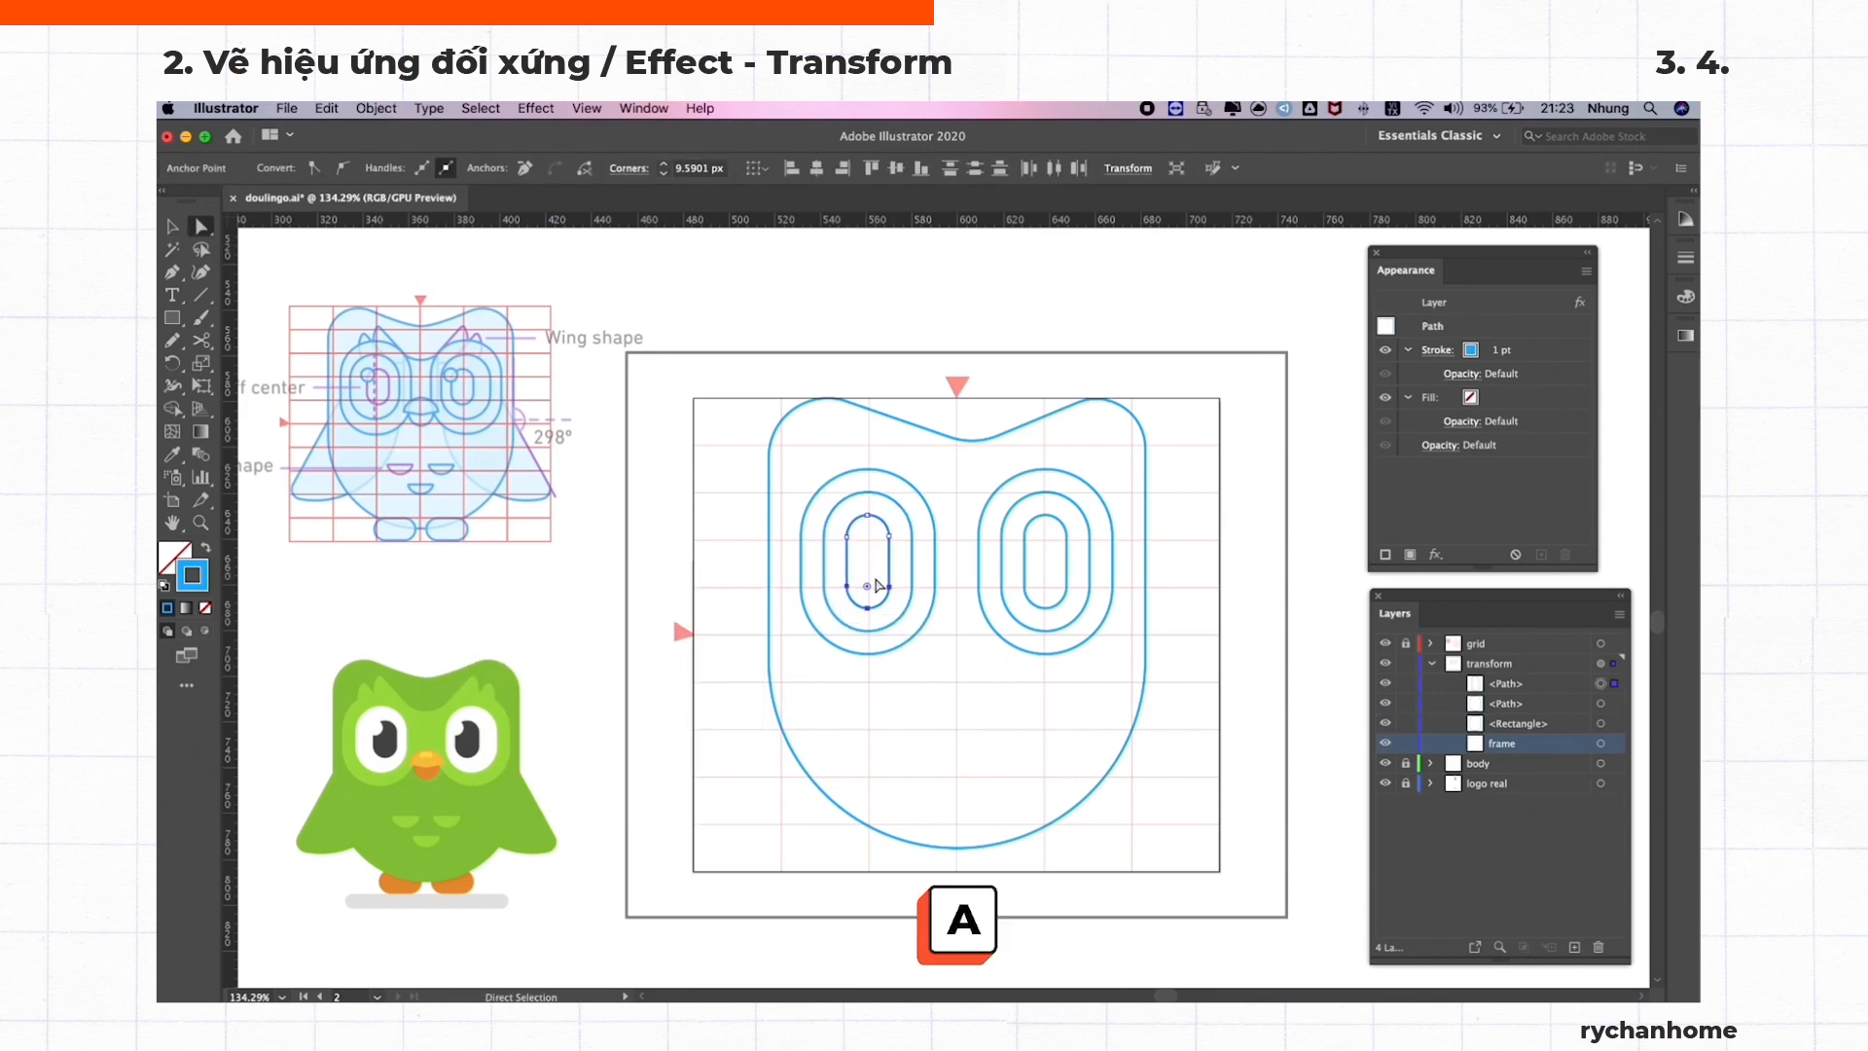
{"action": "key", "text": "shift+Up"}
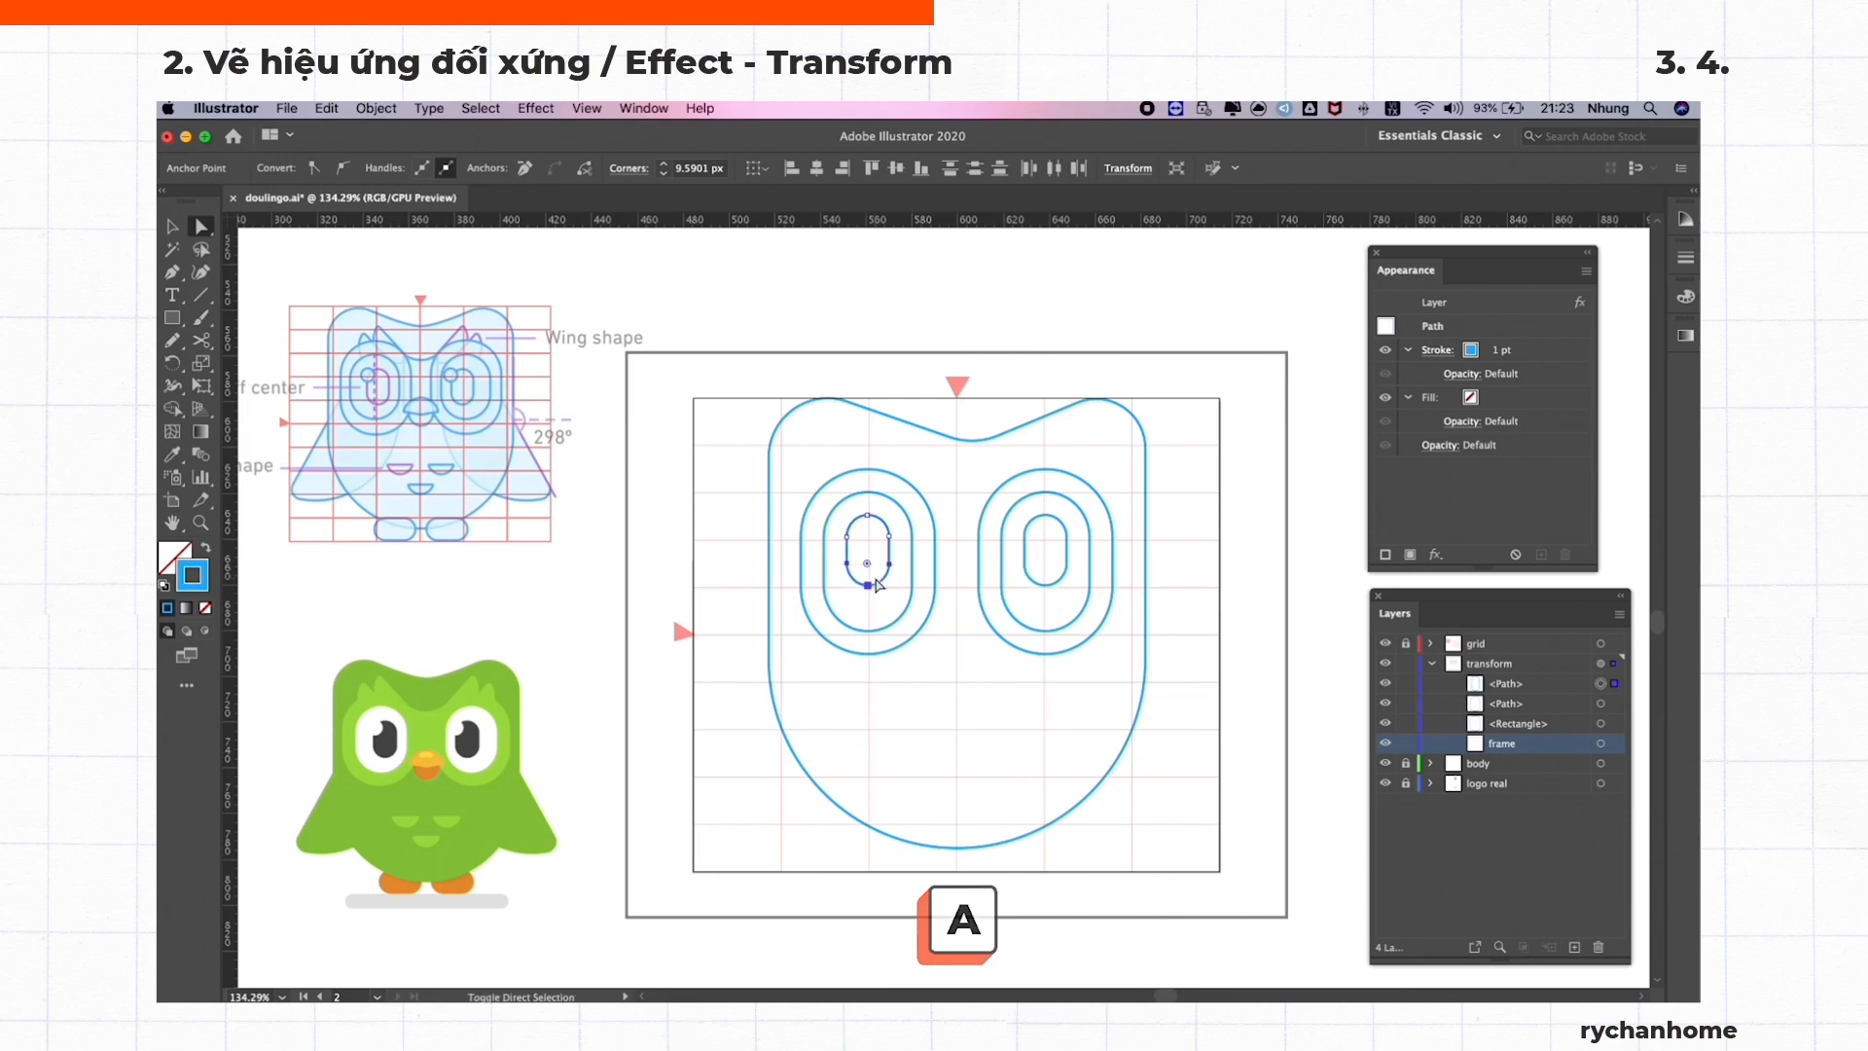
Shift the left pupil slightly inward and down, and lower its upper anchor points by 1 px
{"action": "left_click_drag", "start_coordinate": [879, 585], "coordinate": [887, 595]}
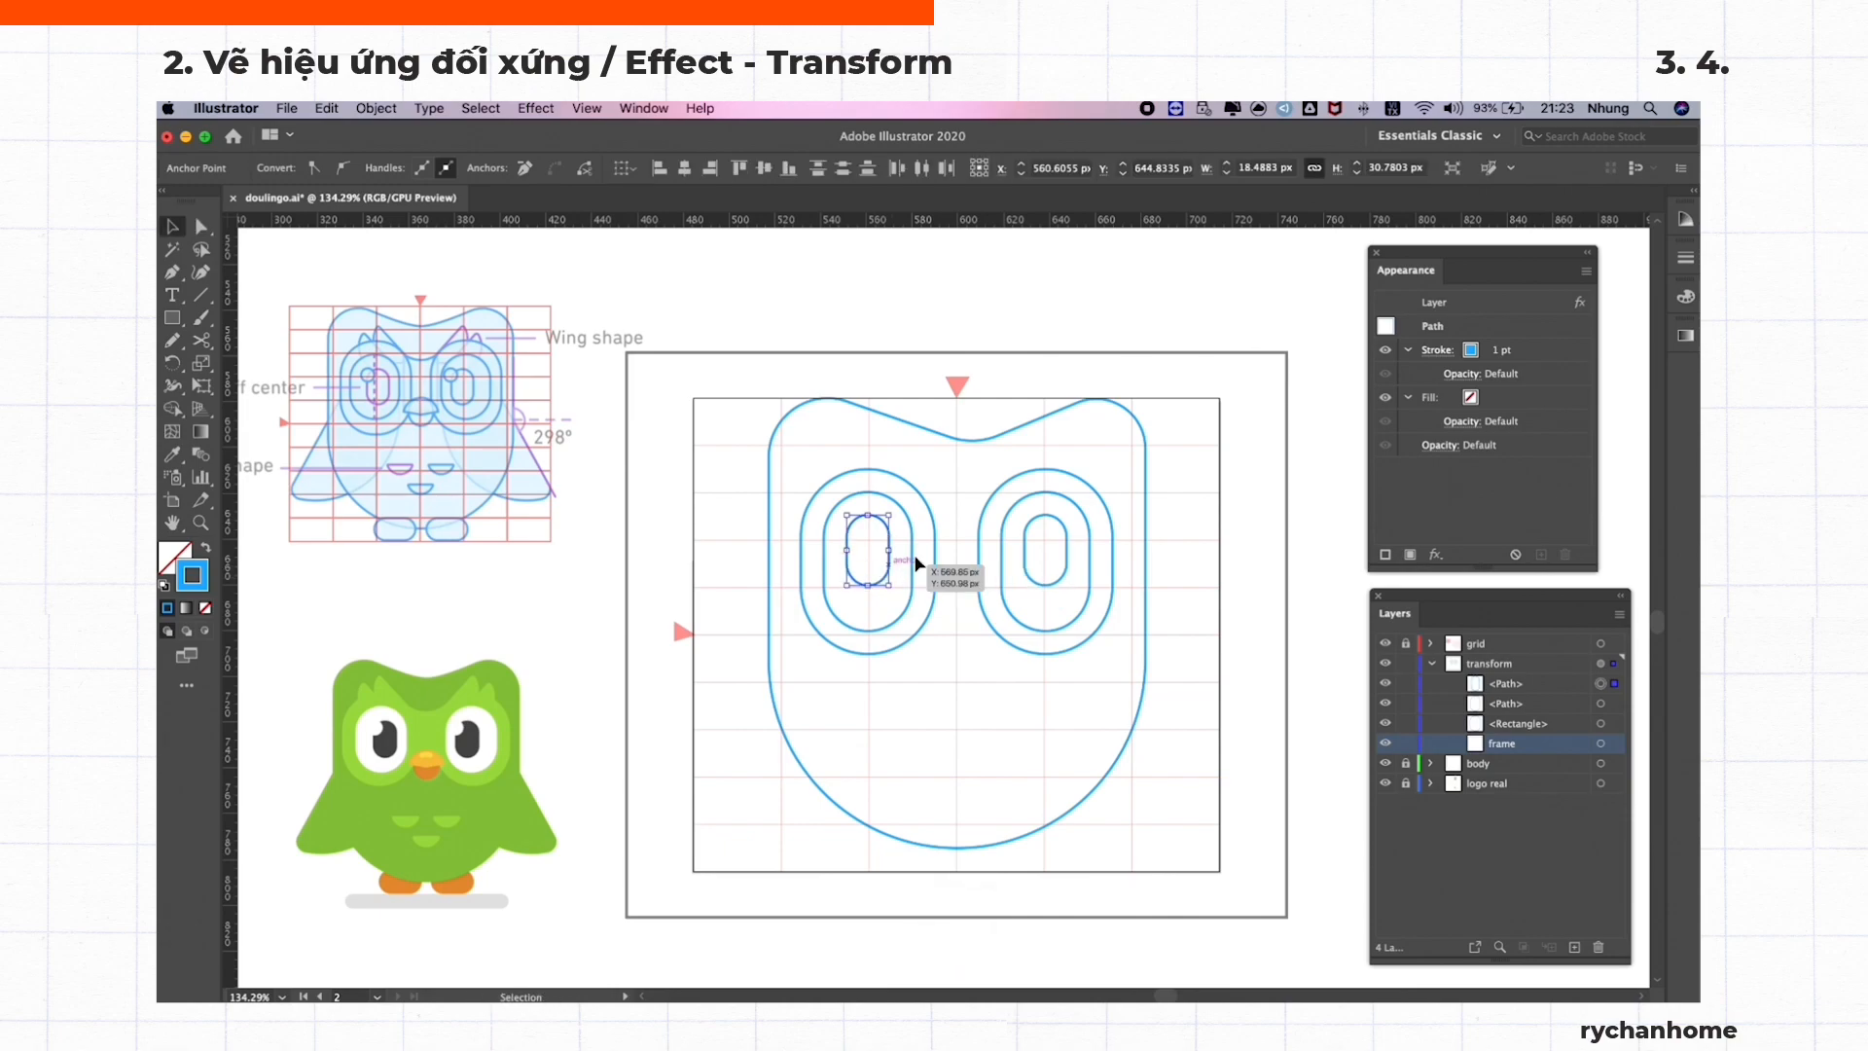
{"action": "key", "text": "v"}
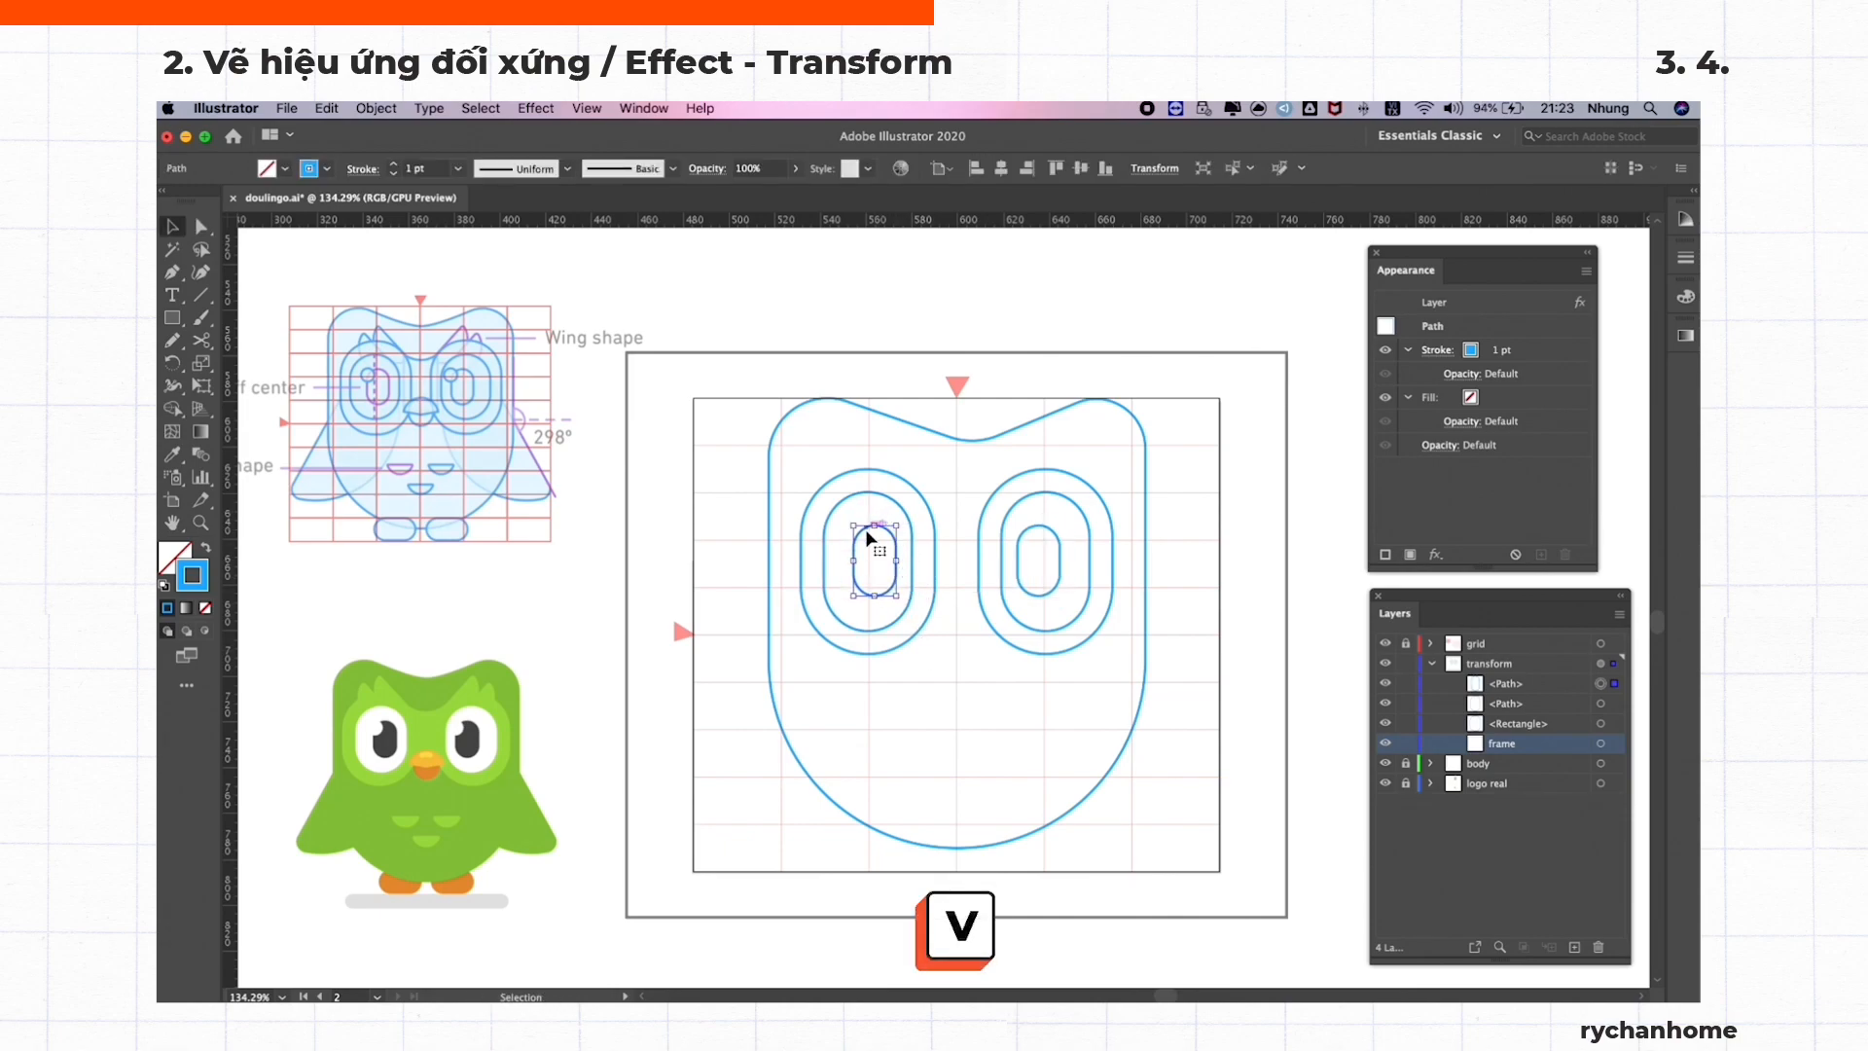
{"action": "key", "text": "a"}
{"action": "left_click_drag", "start_coordinate": [844, 514], "coordinate": [902, 562]}
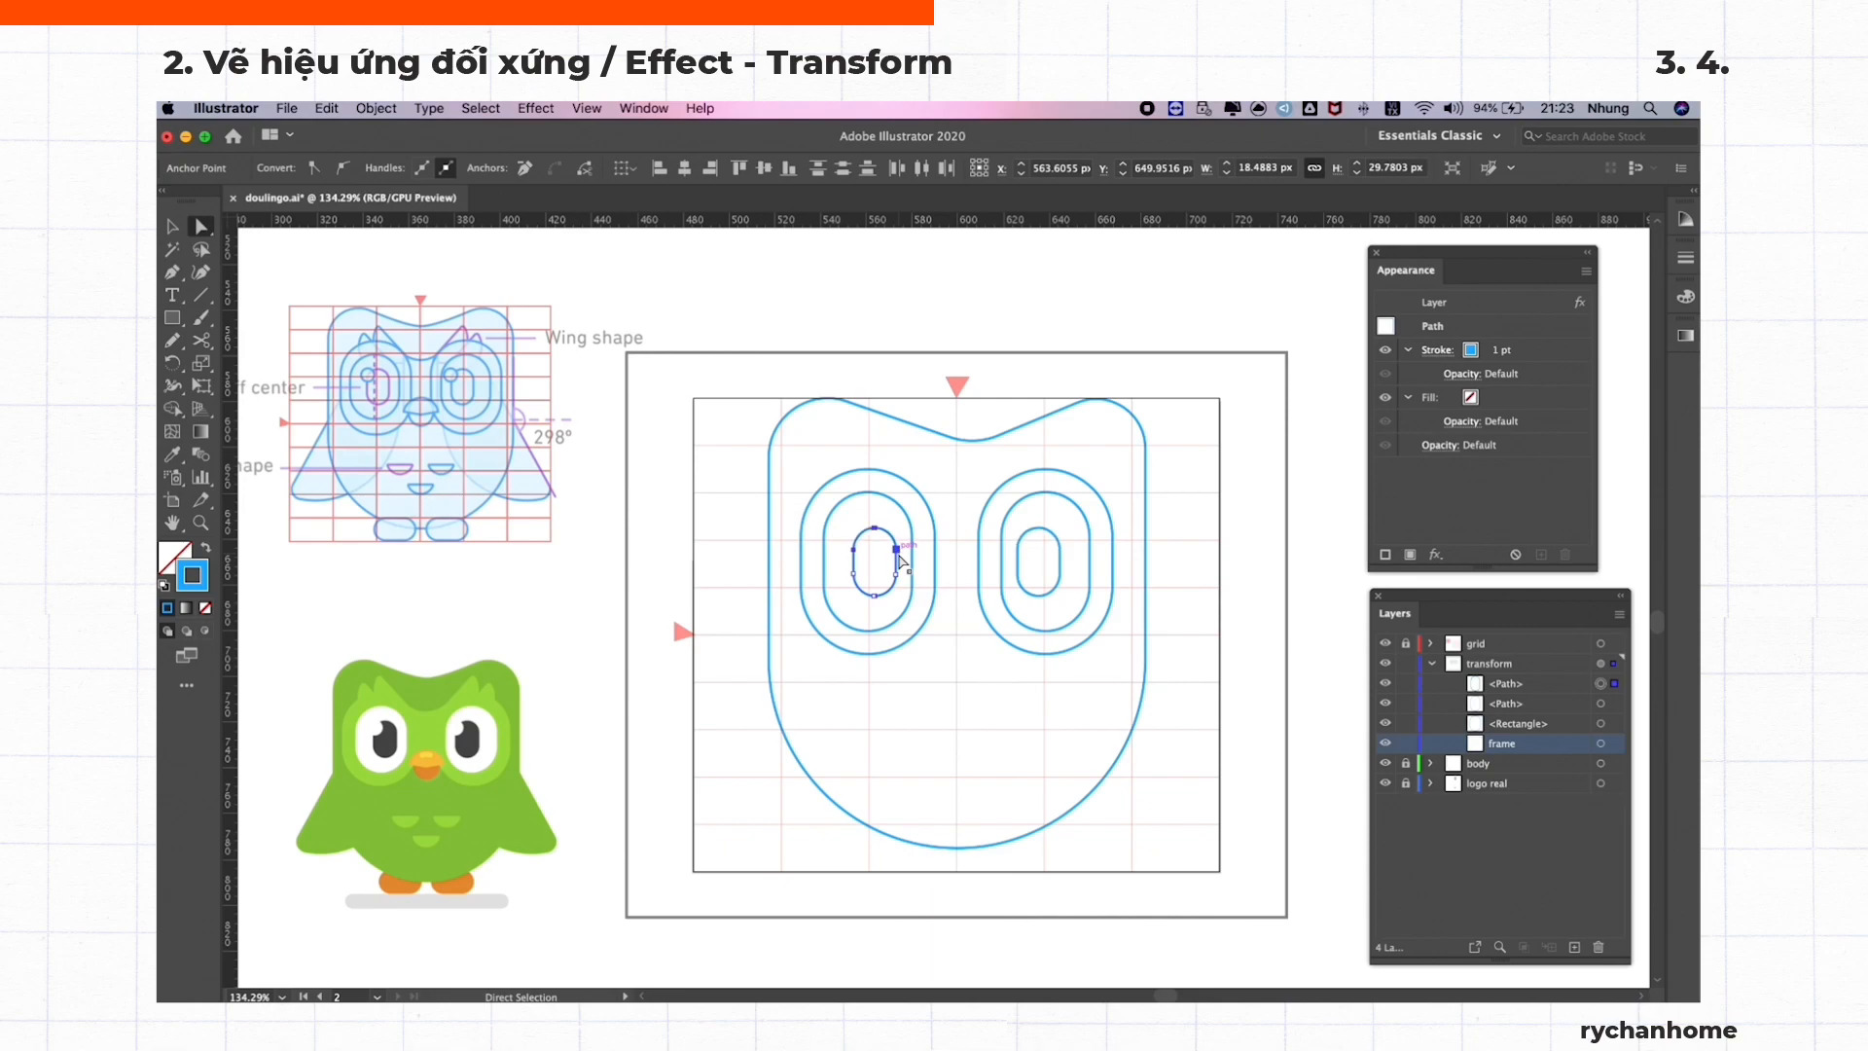
{"action": "key", "text": "v"}
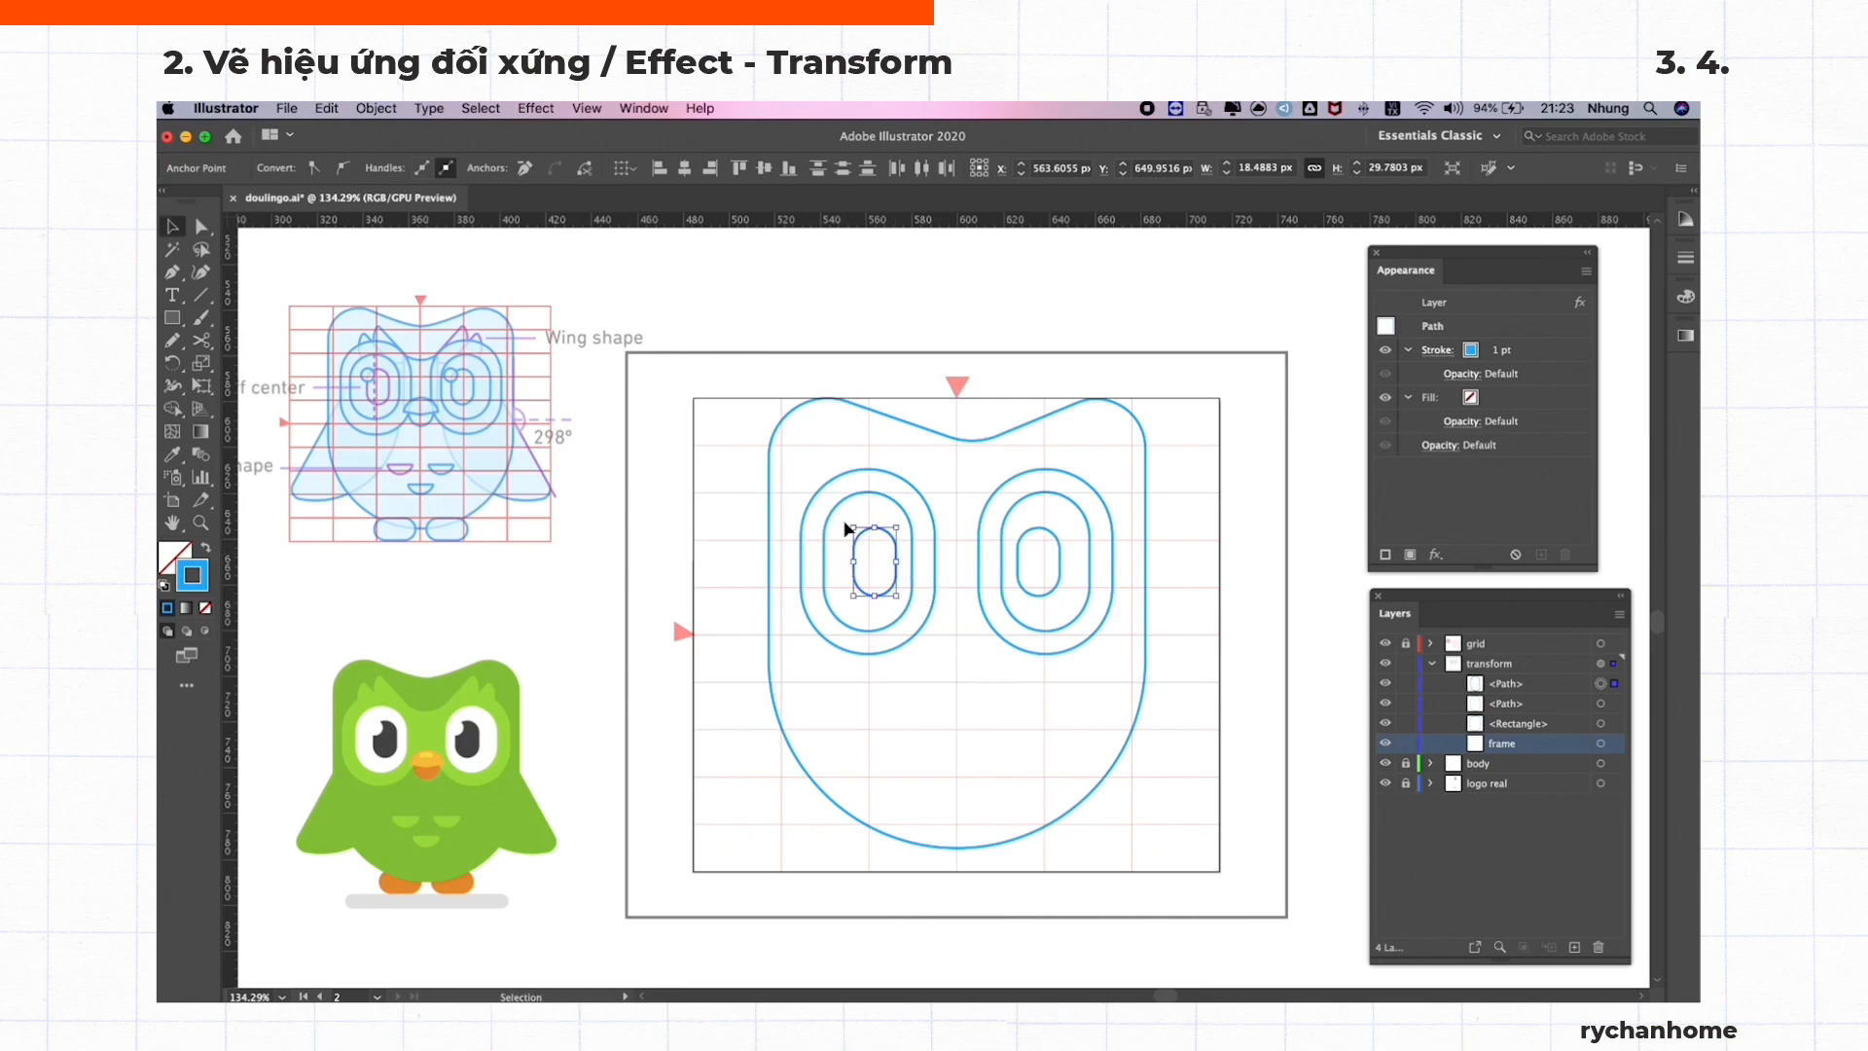
{"action": "left_click", "coordinate": [838, 525]}
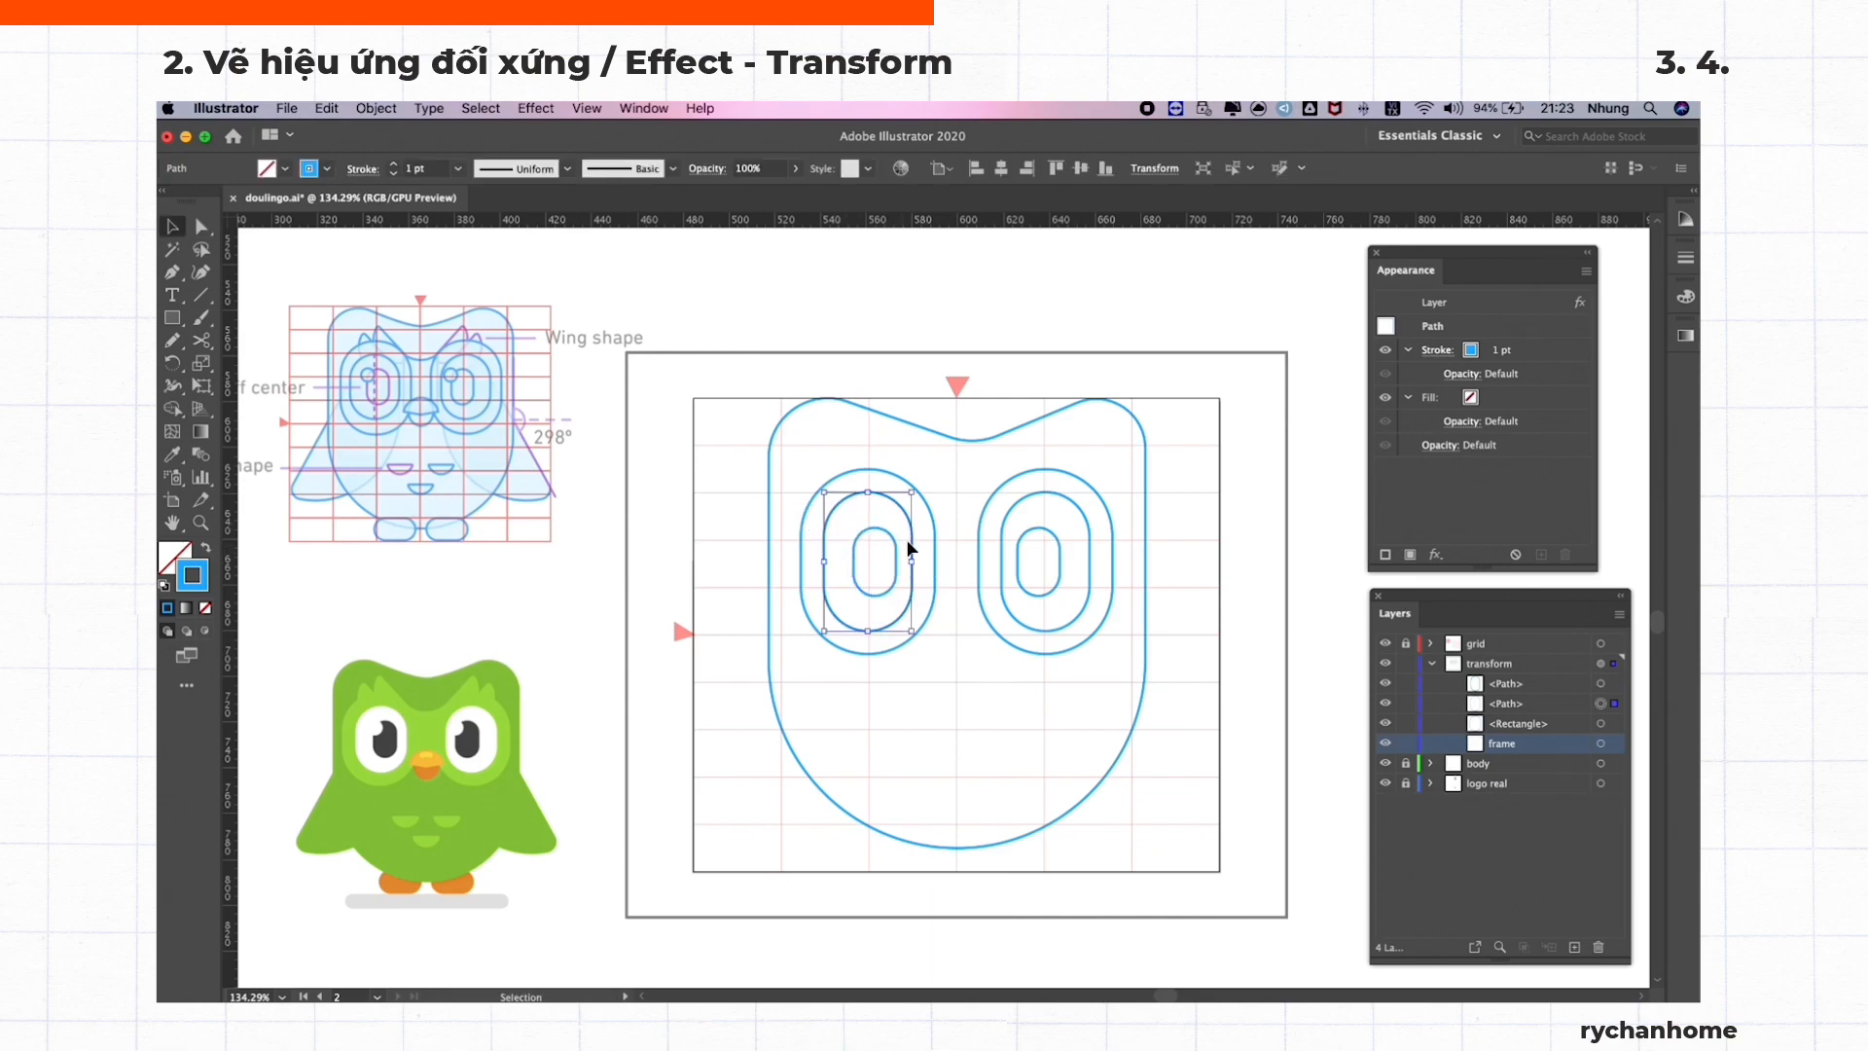
{"action": "left_click", "coordinate": [717, 634]}
Draw a small highlight circle overlapping the upper-left edge of the left pupil
{"action": "key", "text": "l"}
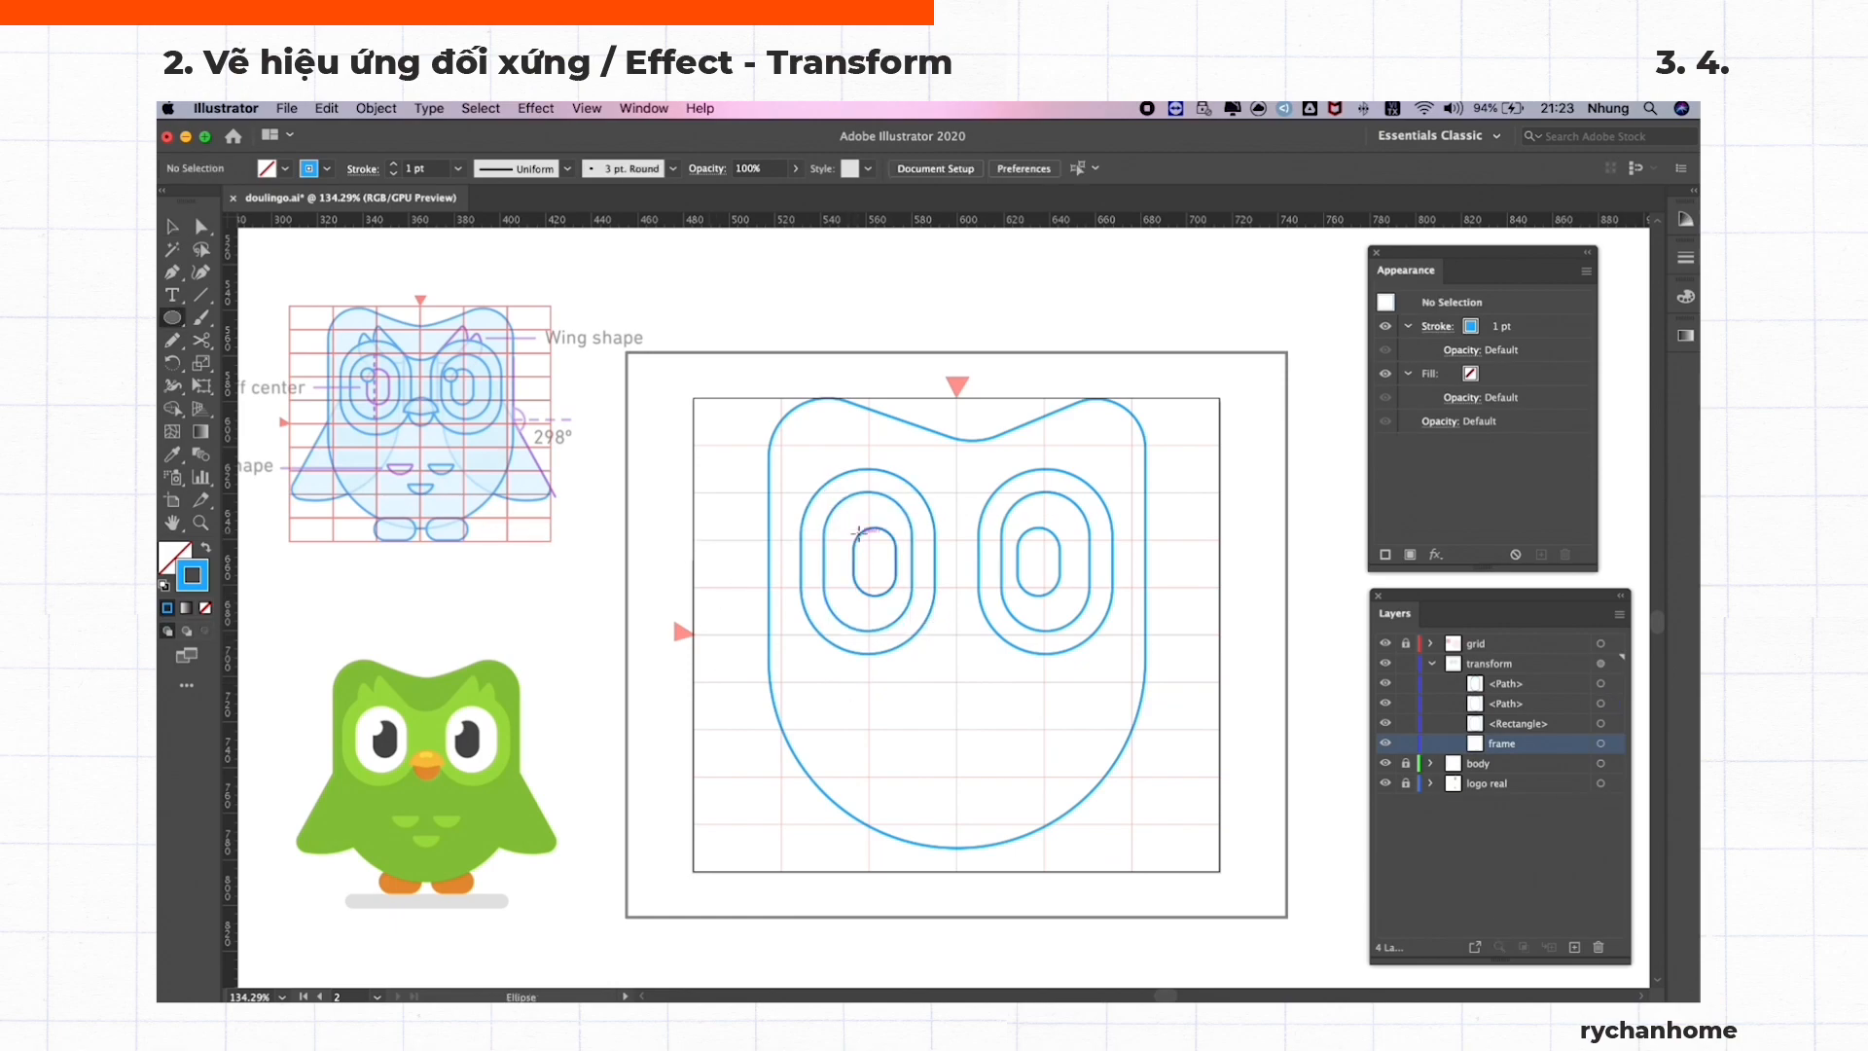
{"action": "mouse_move", "coordinate": [853, 535]}
{"action": "left_mouse_down"}
{"action": "mouse_move", "coordinate": [889, 528]}
{"action": "mouse_move", "coordinate": [872, 557]}
{"action": "left_mouse_up"}
{"action": "key", "text": "v"}
{"action": "left_click", "coordinate": [731, 475]}
Draw a circle just below the left eye, centred on its vertical grid line
{"action": "key", "text": "l"}
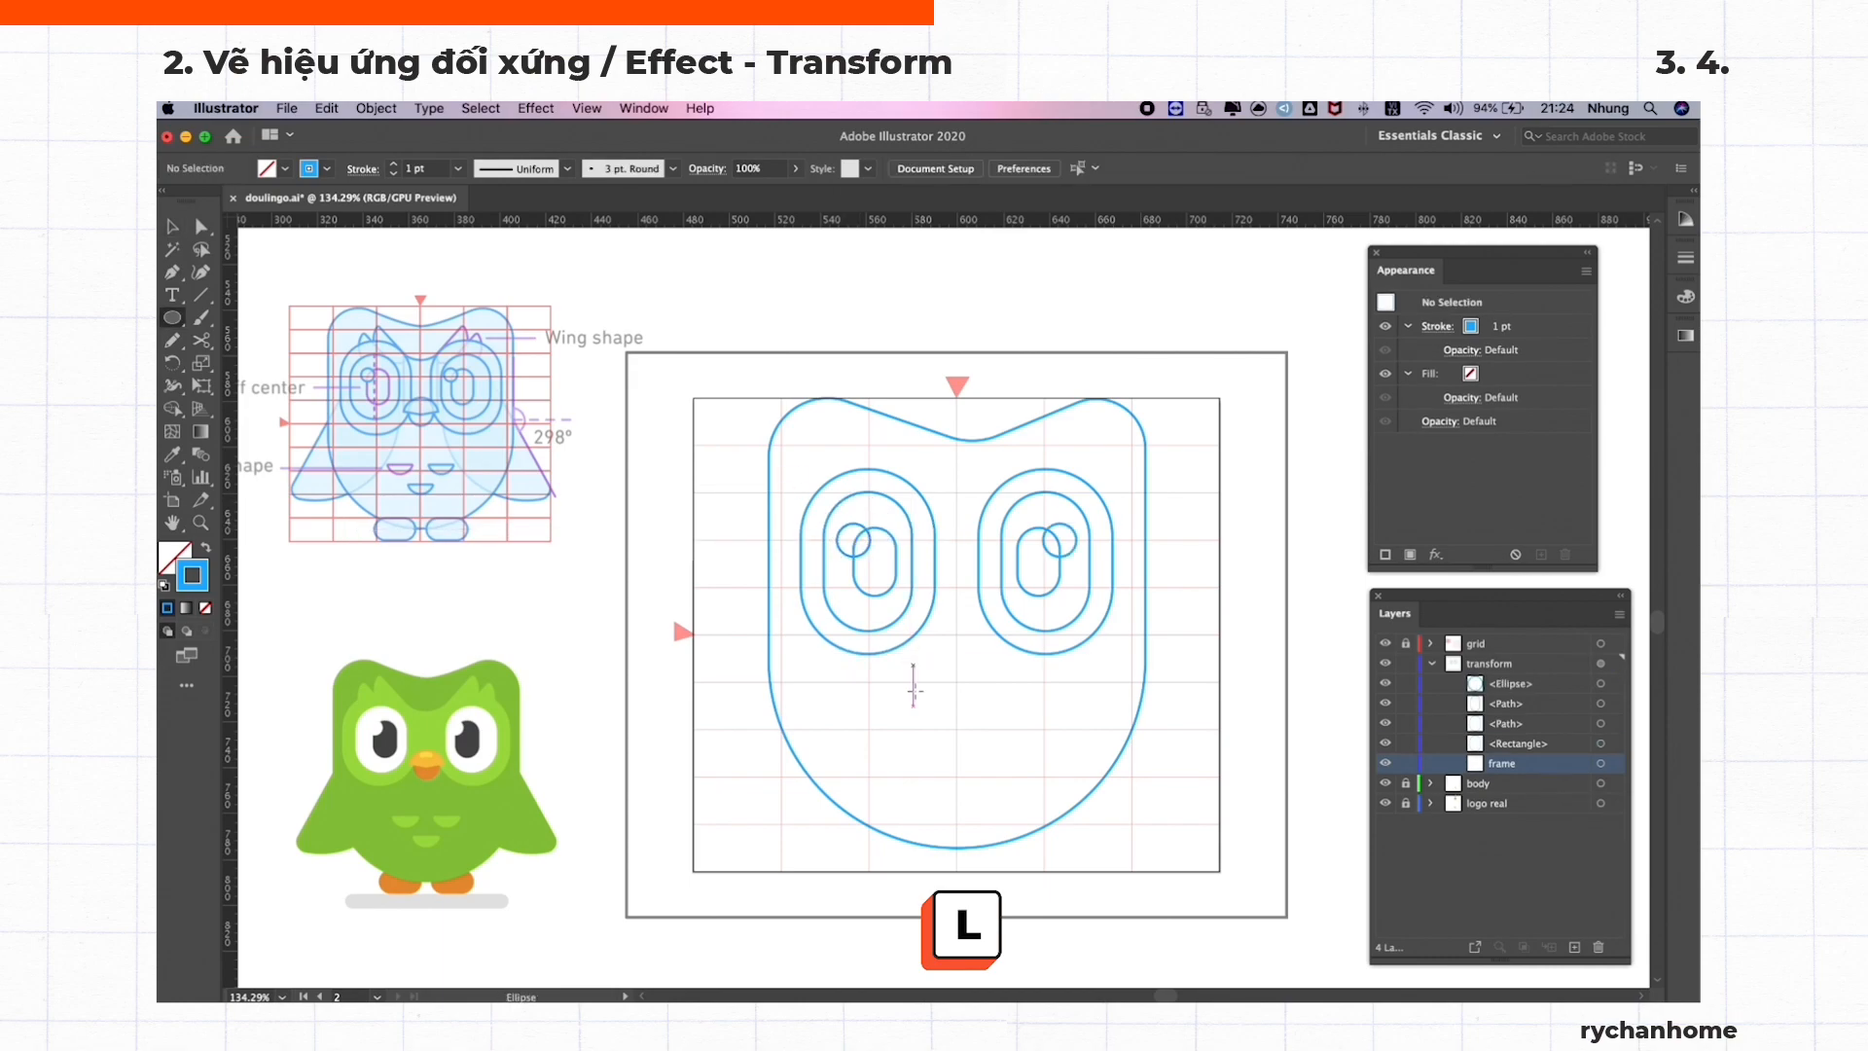
{"action": "left_click_drag", "start_coordinate": [867, 683], "coordinate": [868, 721]}
{"action": "key", "text": "v"}
{"action": "left_click", "coordinate": [825, 683]}
Draw a rectangle about 19 by 16 px with one corner at the circle's centre, covering its lower-left quarter
{"action": "key", "text": "m"}
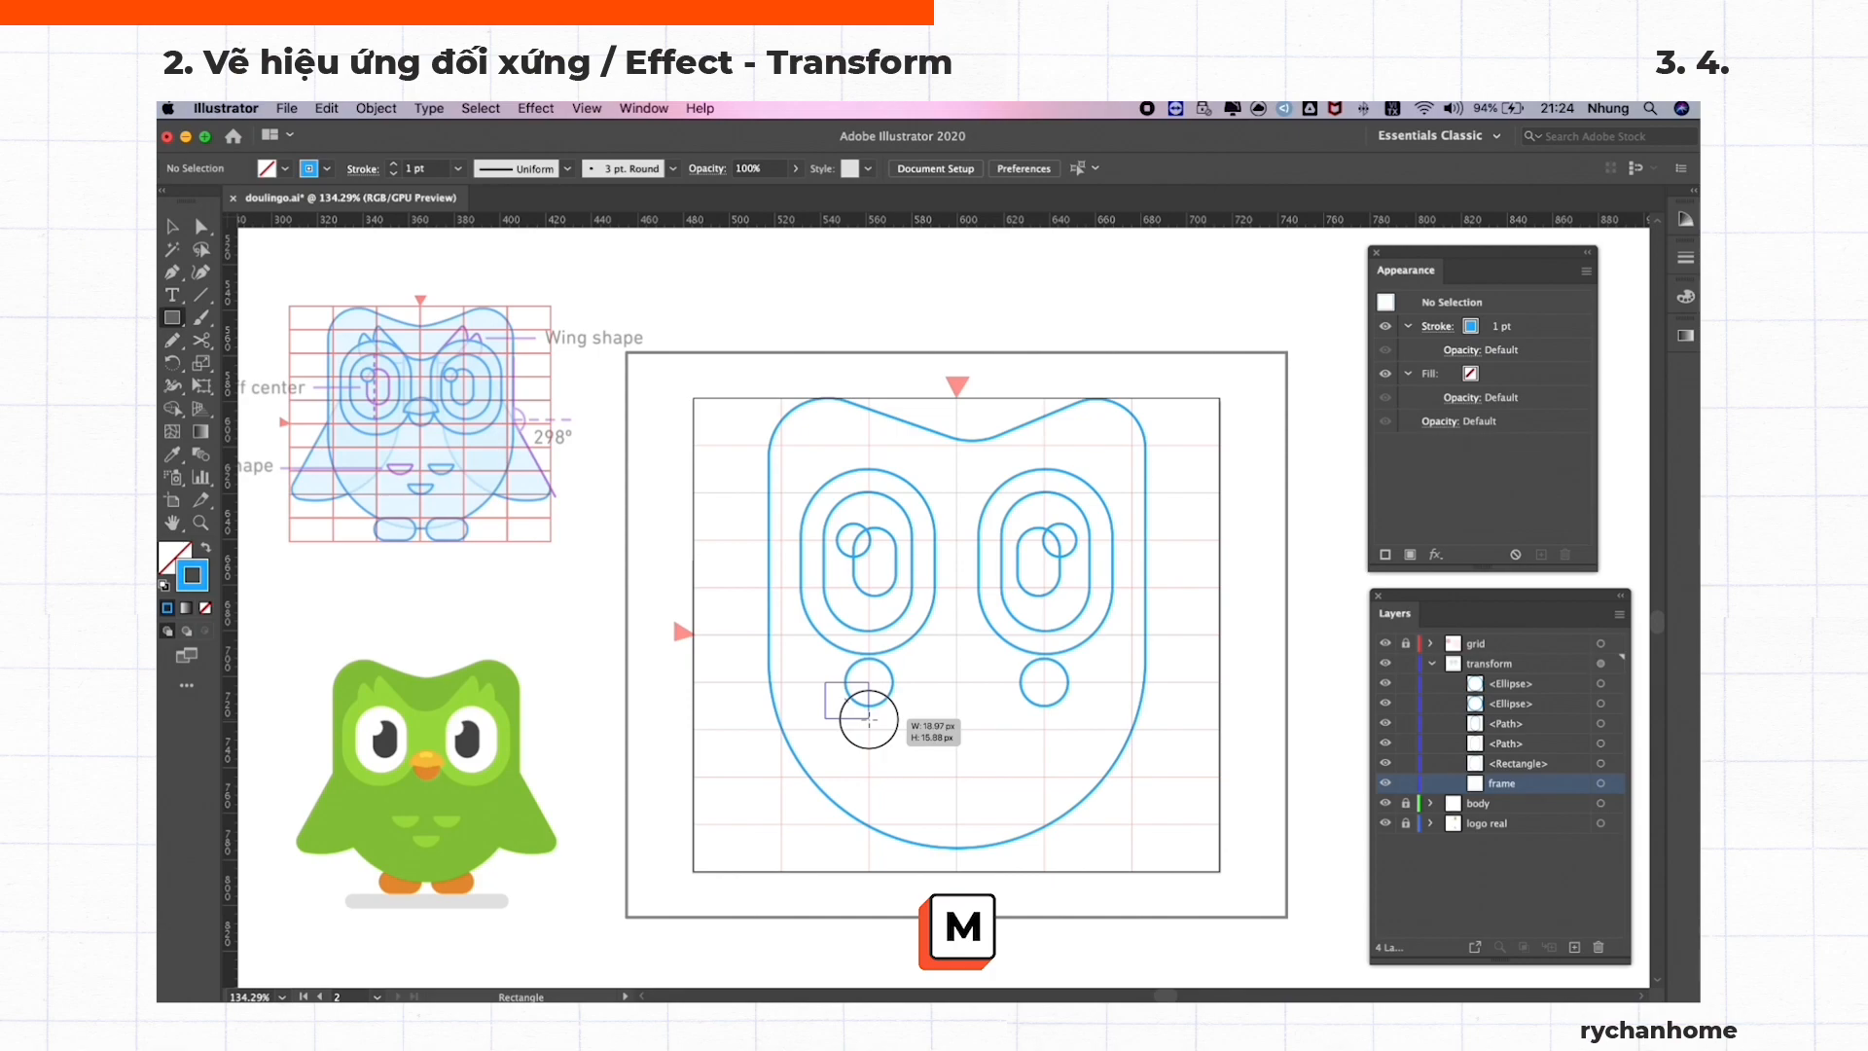
{"action": "left_click_drag", "start_coordinate": [868, 721], "coordinate": [869, 717]}
{"action": "key", "text": "v"}
Use Shape Builder on the circle and rectangle to remove the outer regions, leaving only the lower-left quarter circle
{"action": "scroll", "coordinate": [871, 703], "scroll_direction": "up", "scroll_amount": 2}
{"action": "scroll", "coordinate": [873, 700], "scroll_direction": "up", "scroll_amount": 3}
{"action": "left_click", "coordinate": [931, 613], "text": "shift"}
{"action": "key", "text": "shift+m"}
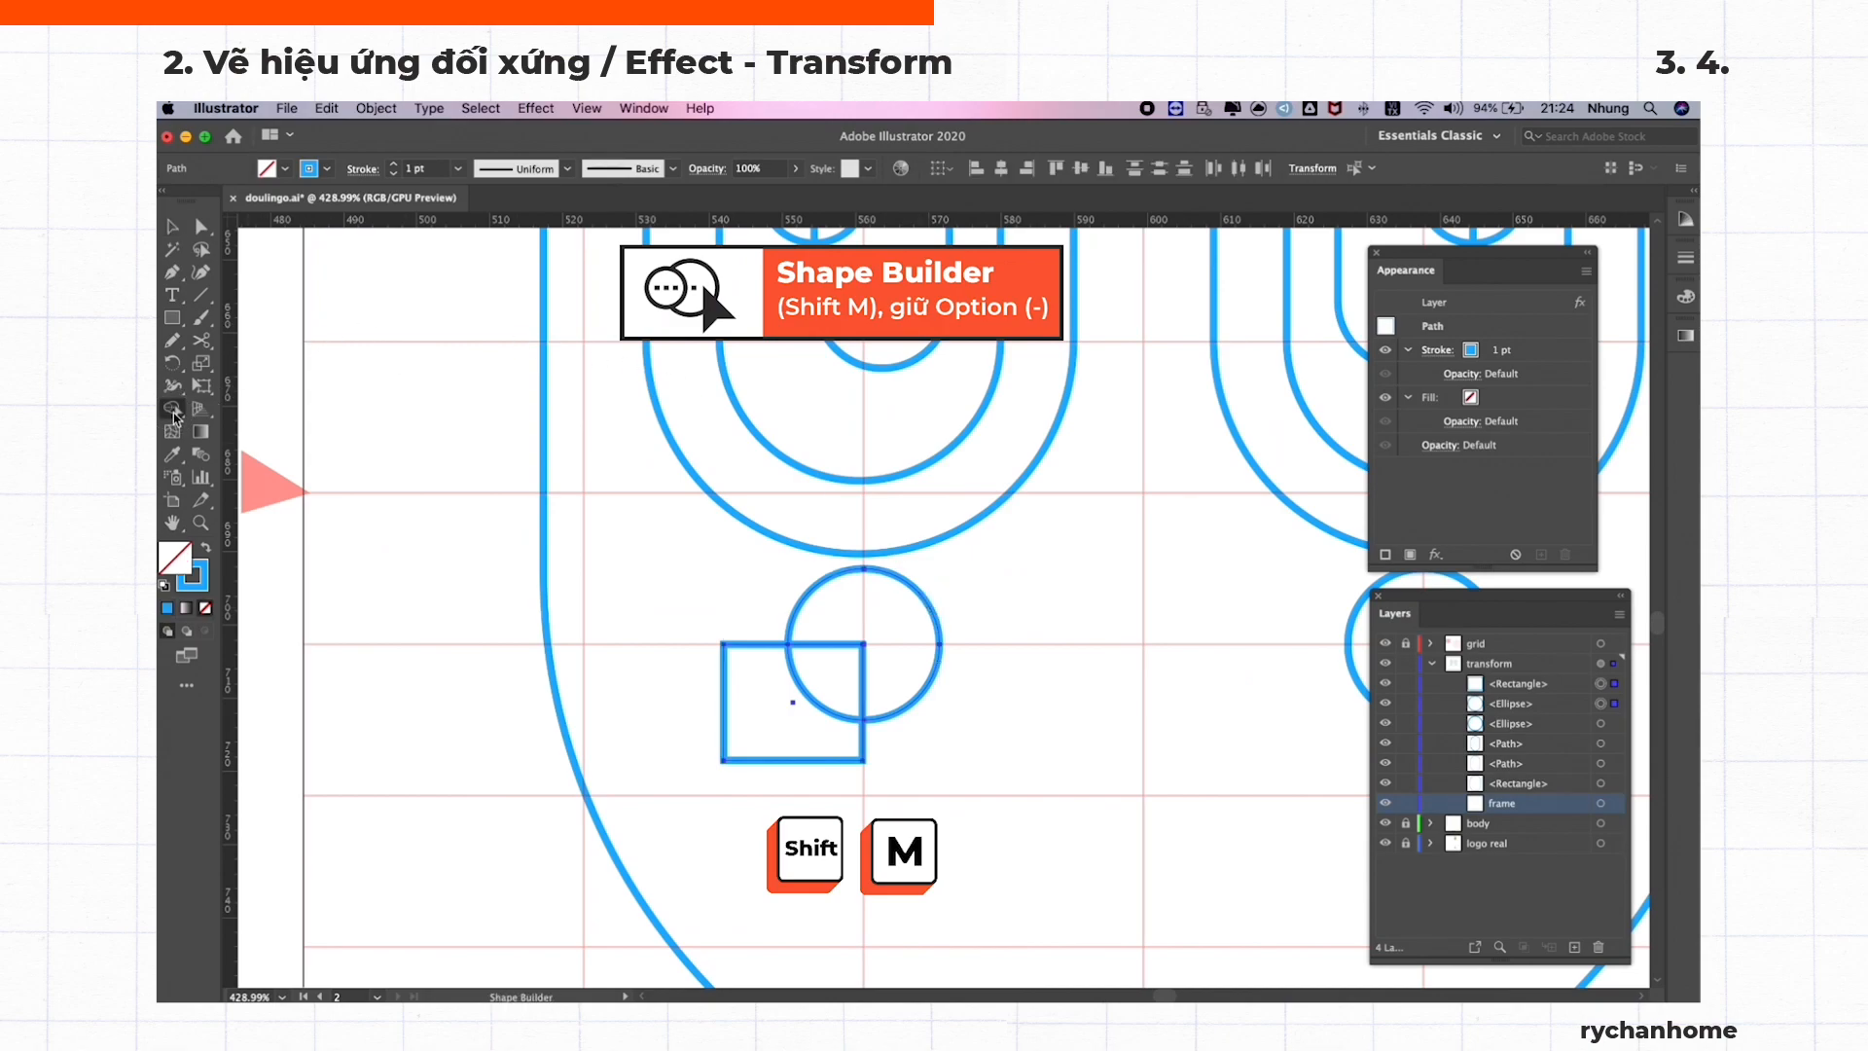
{"action": "left_click", "coordinate": [886, 644], "text": "alt"}
{"action": "left_click", "coordinate": [788, 720], "text": "alt"}
{"action": "key", "text": "v"}
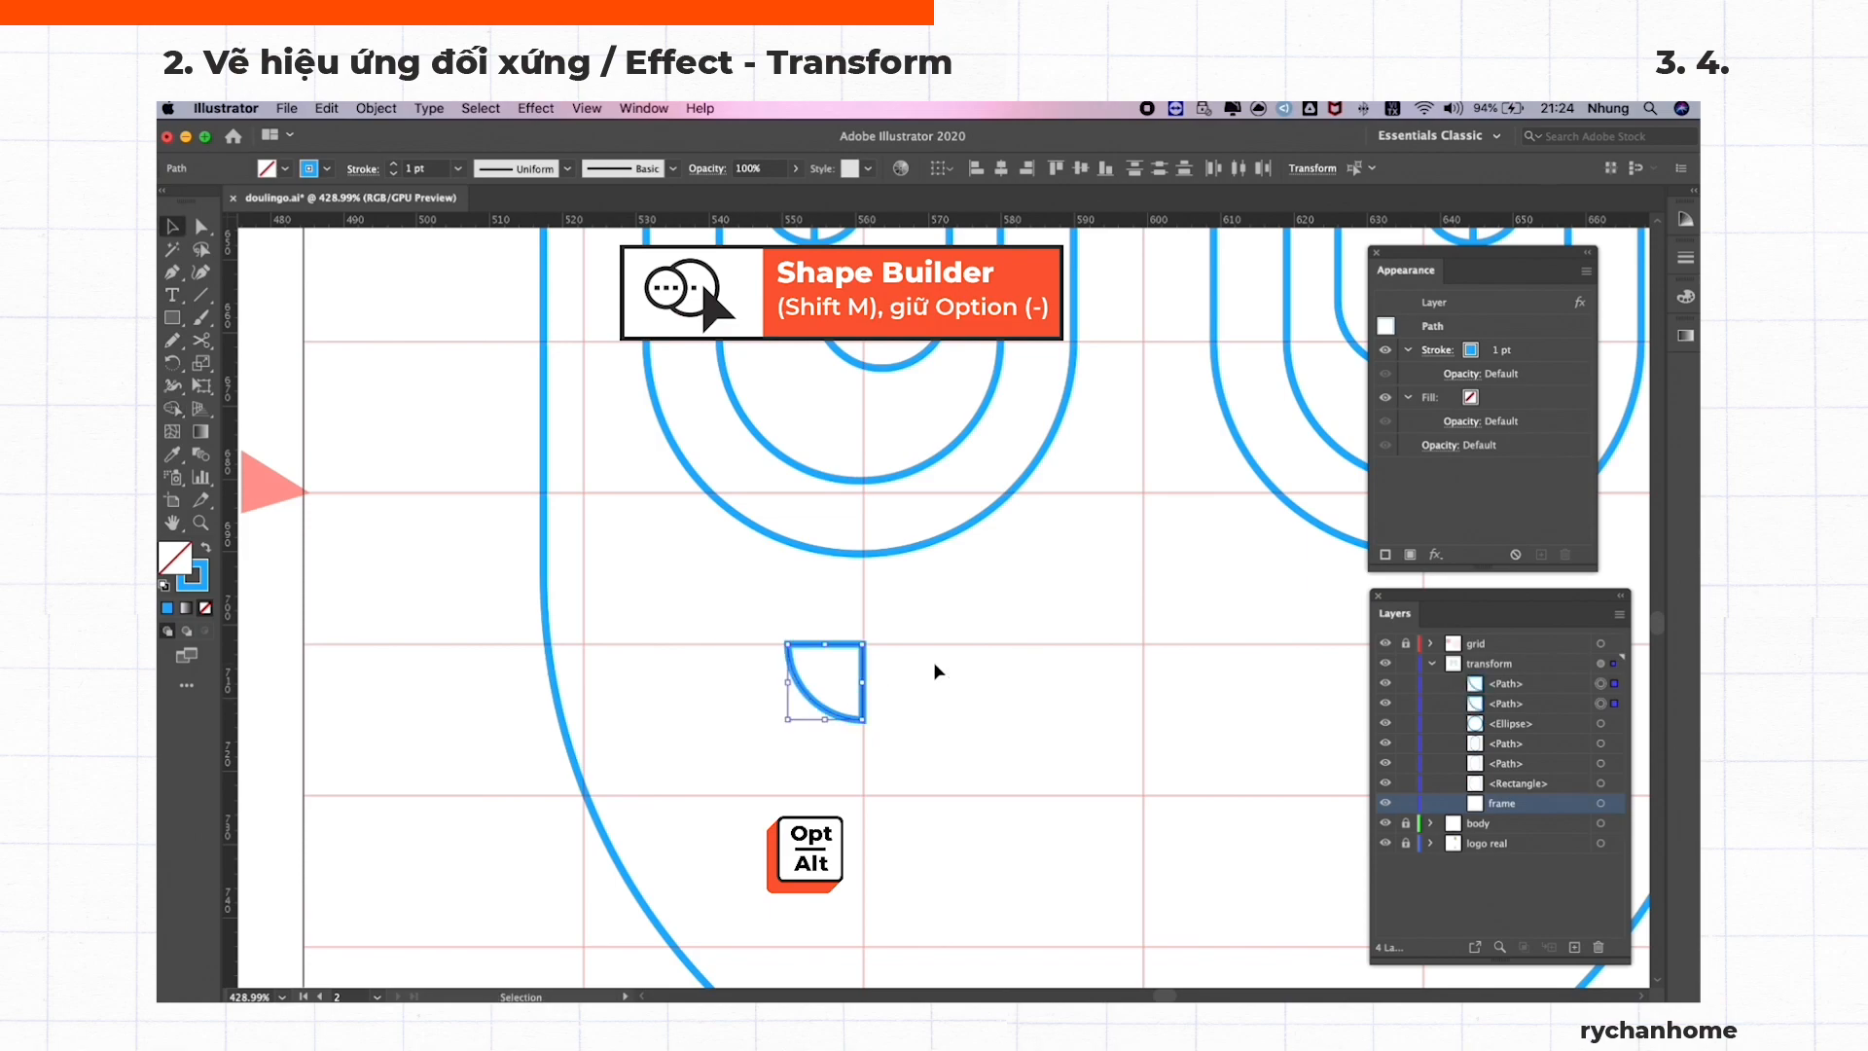
Remove the duplicate quarter circle and move the remaining one against the centre line between the eyes as the lower beak
{"action": "left_click_drag", "start_coordinate": [869, 684], "coordinate": [1025, 681]}
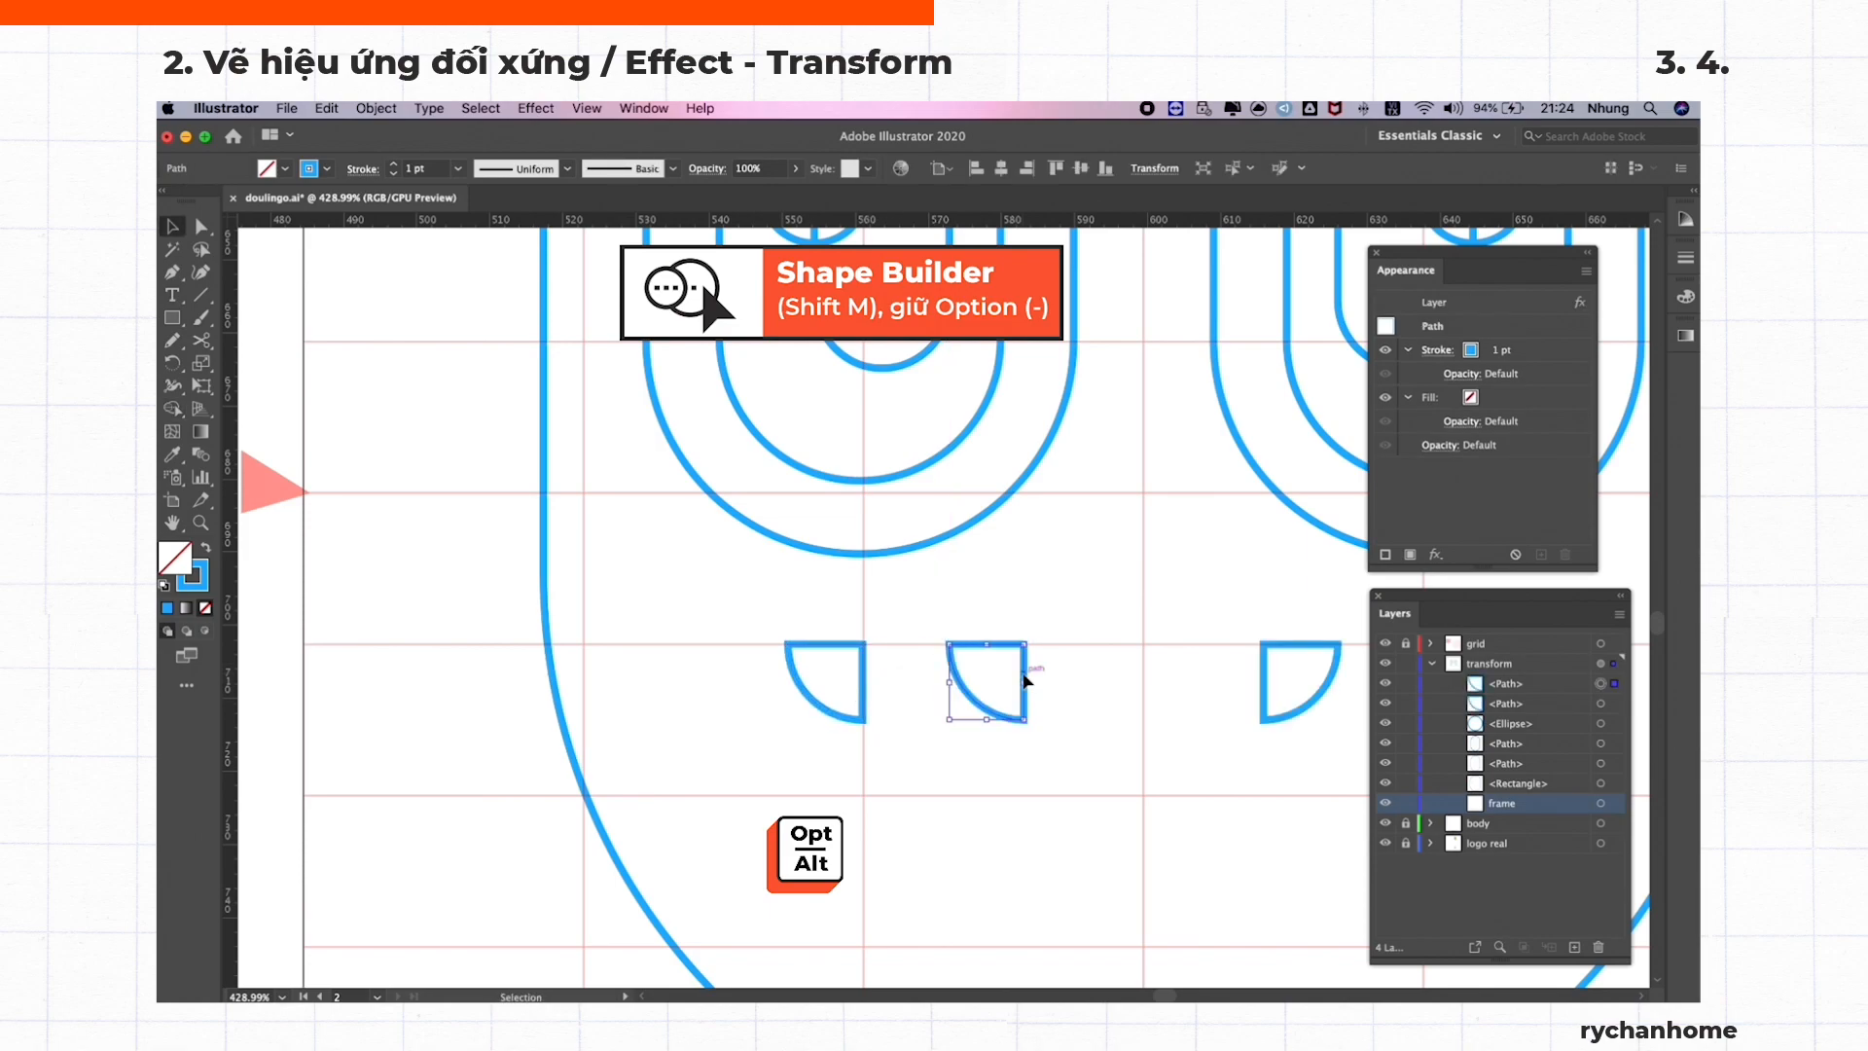
{"action": "key", "text": "super+z"}
{"action": "scroll", "coordinate": [862, 686], "scroll_direction": "down", "scroll_amount": 5}
{"action": "left_click_drag", "start_coordinate": [865, 685], "coordinate": [951, 626]}
{"action": "scroll", "coordinate": [963, 649], "scroll_direction": "down", "scroll_amount": 1}
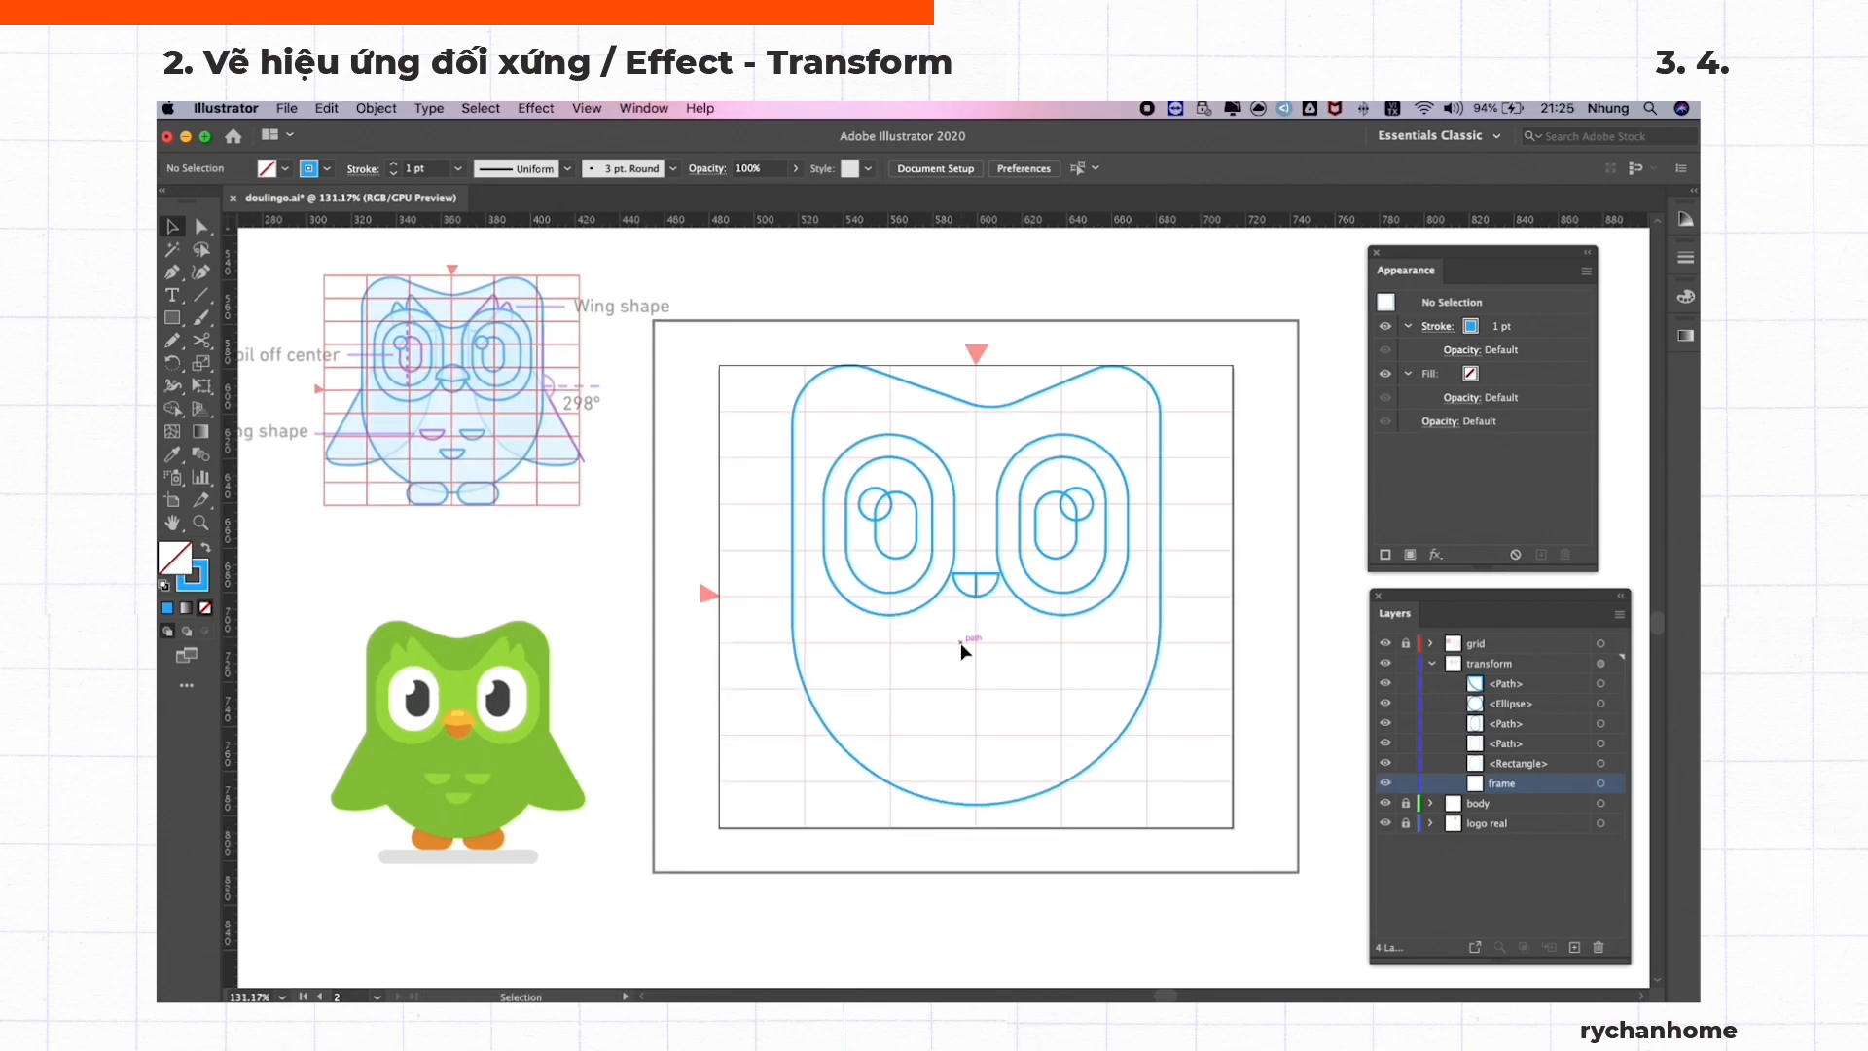
Duplicate the lower beak quarter circle as a flipped, slightly larger upper beak half, and pull its lower corner down along the centre line
{"action": "left_click", "coordinate": [965, 590]}
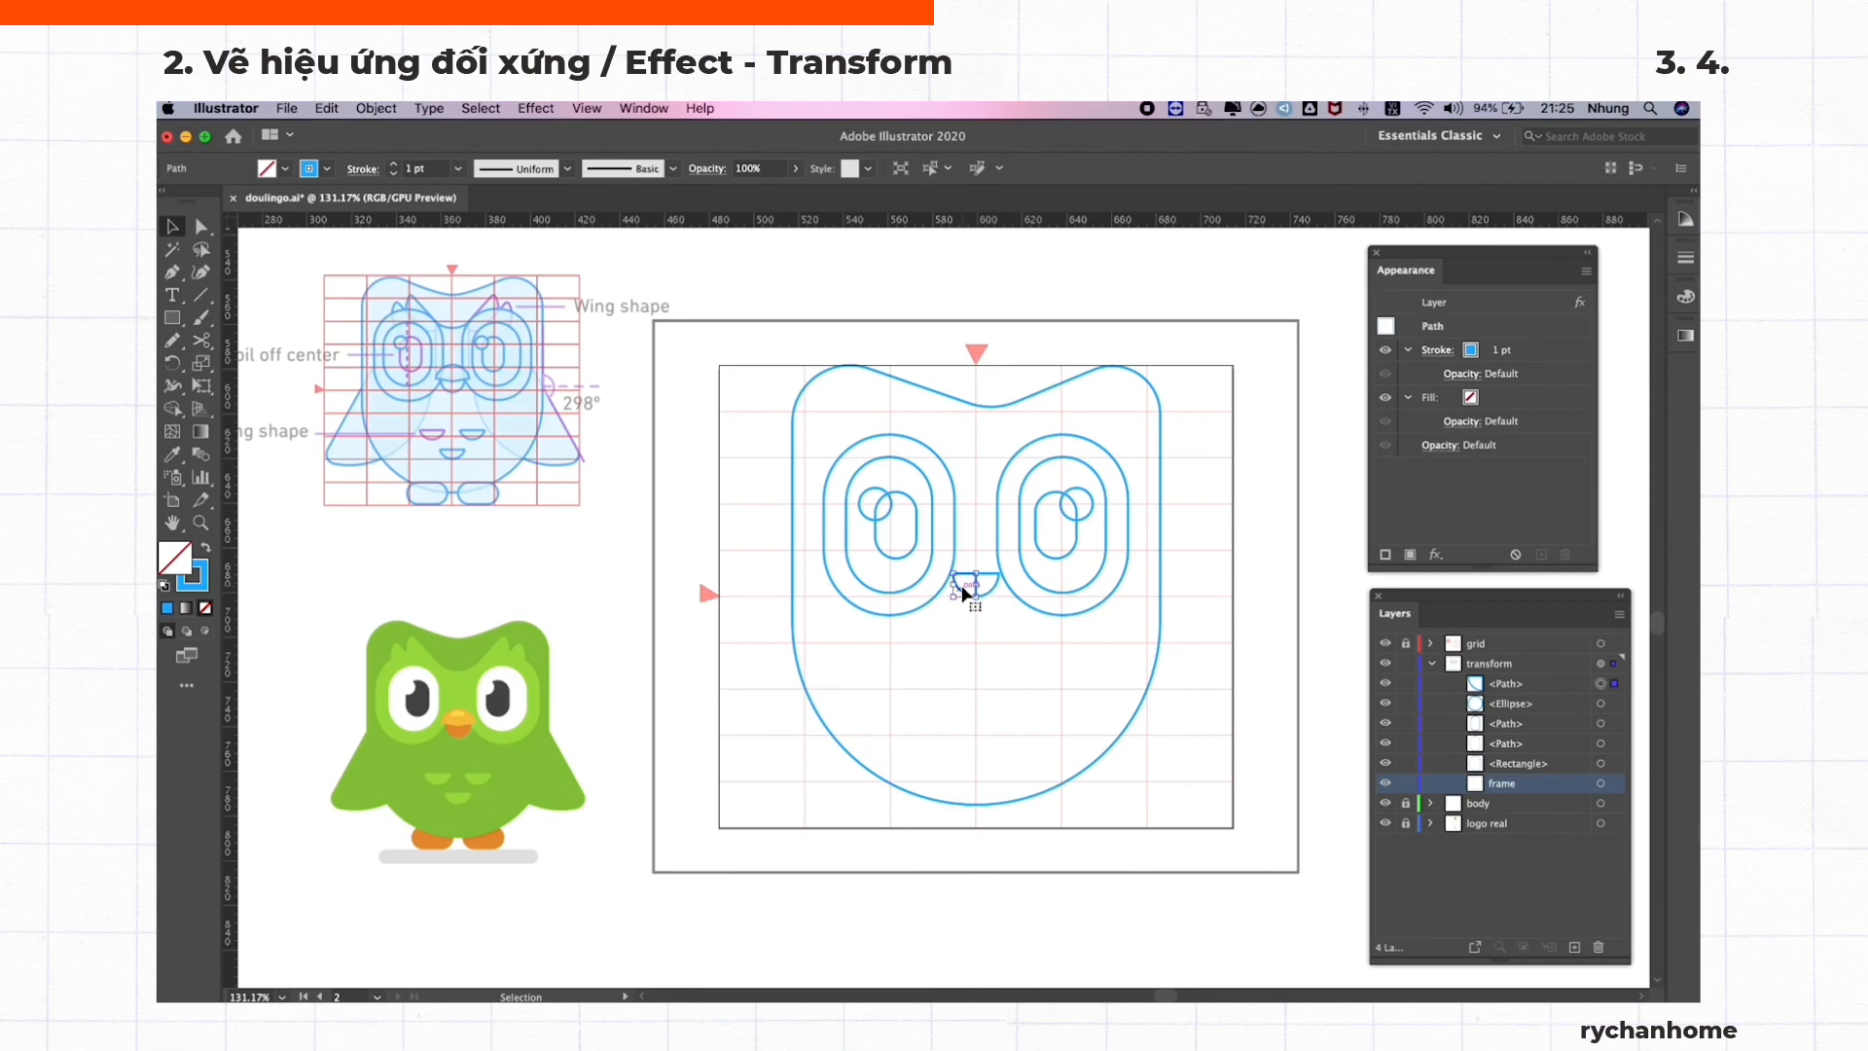
{"action": "left_click_drag", "start_coordinate": [962, 593], "coordinate": [1008, 565]}
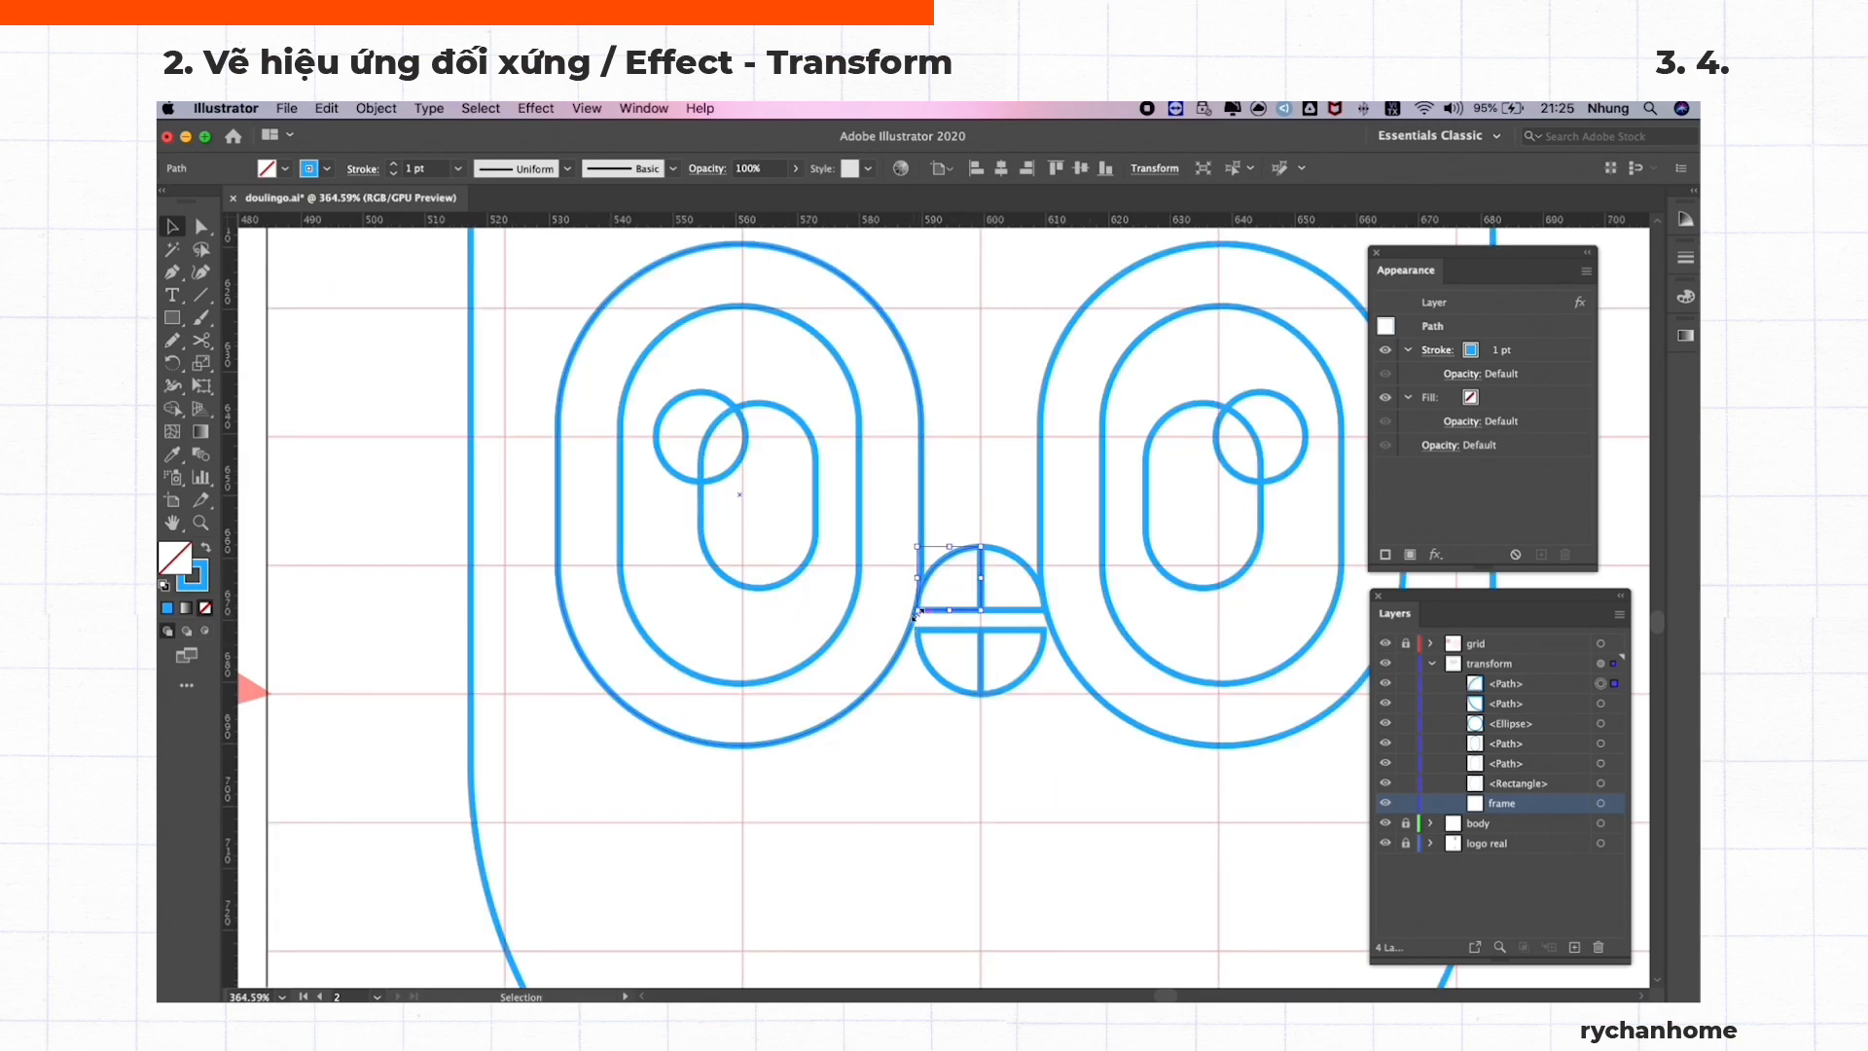
{"action": "mouse_move", "coordinate": [919, 609]}
{"action": "left_mouse_down"}
{"action": "mouse_move", "coordinate": [892, 629]}
{"action": "mouse_move", "coordinate": [984, 651]}
{"action": "left_mouse_up"}
{"action": "key", "text": "a"}
{"action": "scroll", "coordinate": [1024, 616], "scroll_direction": "down", "scroll_amount": 3}
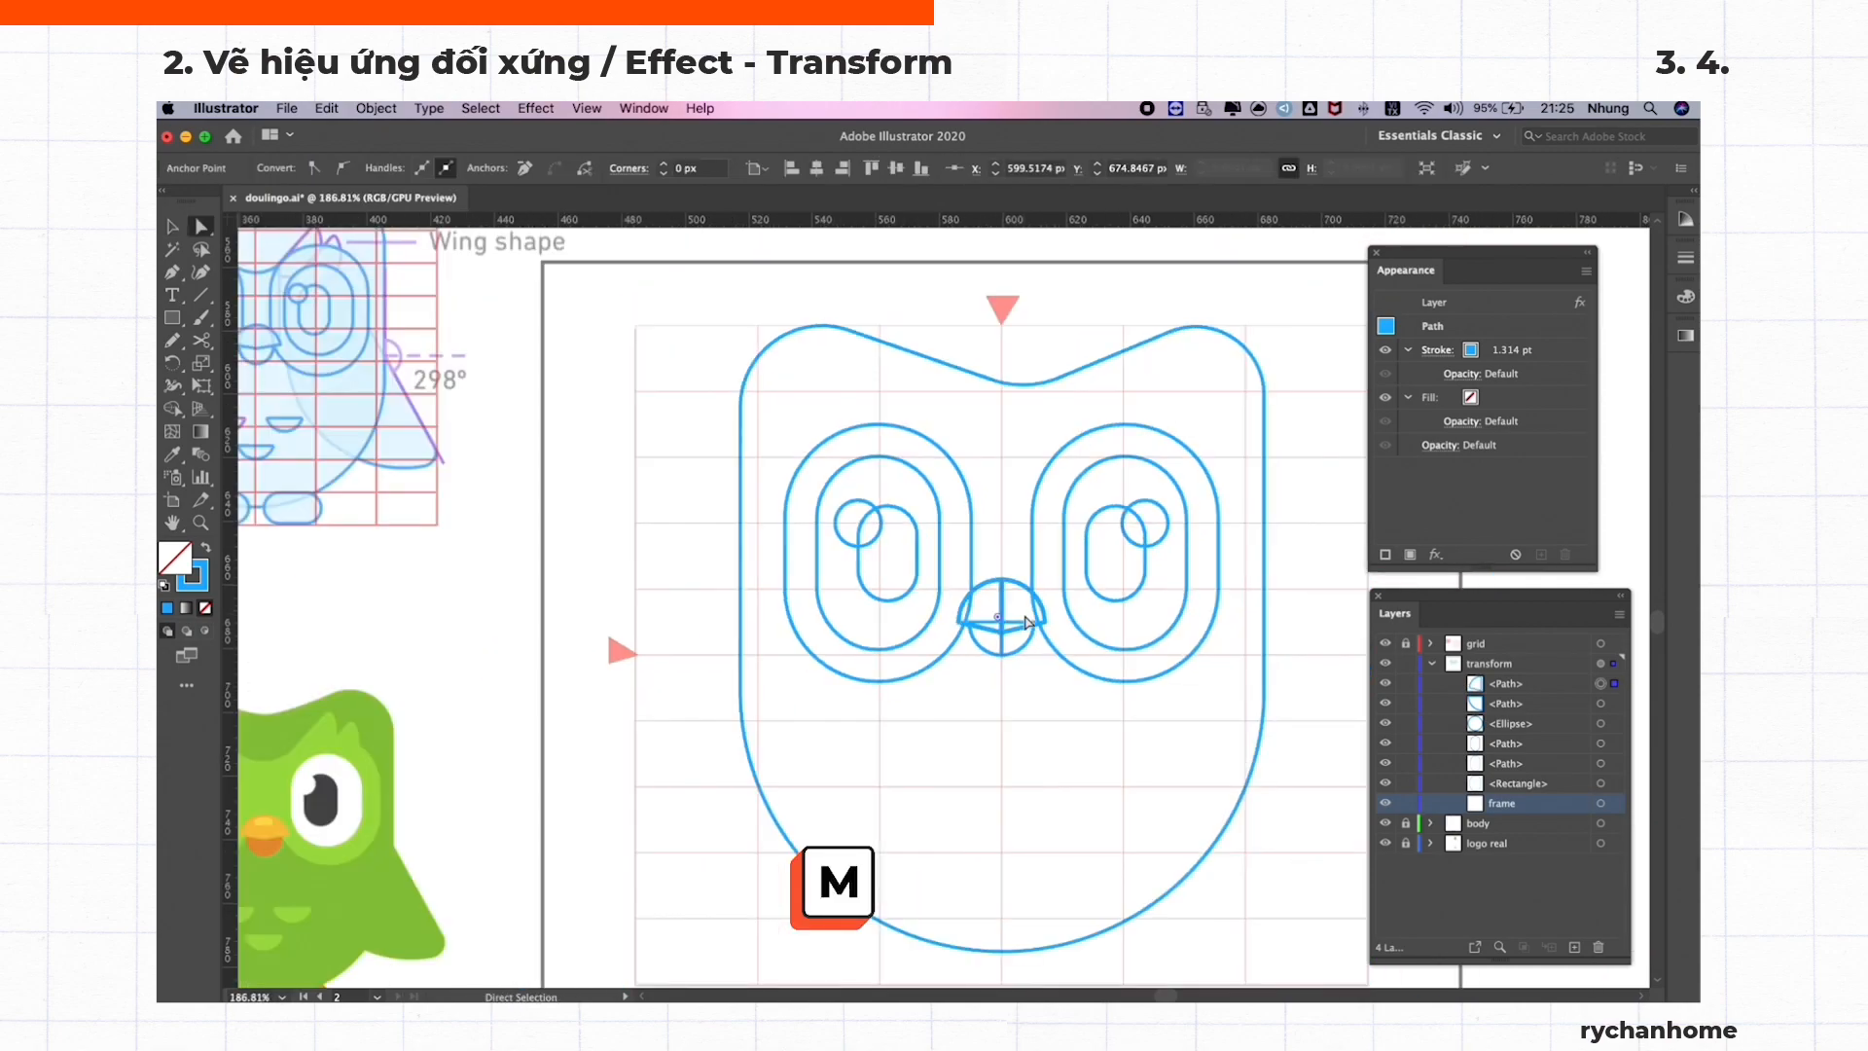
{"action": "scroll", "coordinate": [1030, 589], "scroll_direction": "down", "scroll_amount": 2}
Draw a small horizontal rectangle for the left foot at the lower edge of the body
{"action": "key", "text": "super+shift+a"}
{"action": "key", "text": "m"}
{"action": "mouse_move", "coordinate": [913, 847]}
{"action": "left_mouse_down"}
{"action": "mouse_move", "coordinate": [1008, 898]}
{"action": "mouse_move", "coordinate": [996, 873]}
{"action": "left_mouse_up"}
{"action": "key", "text": "v"}
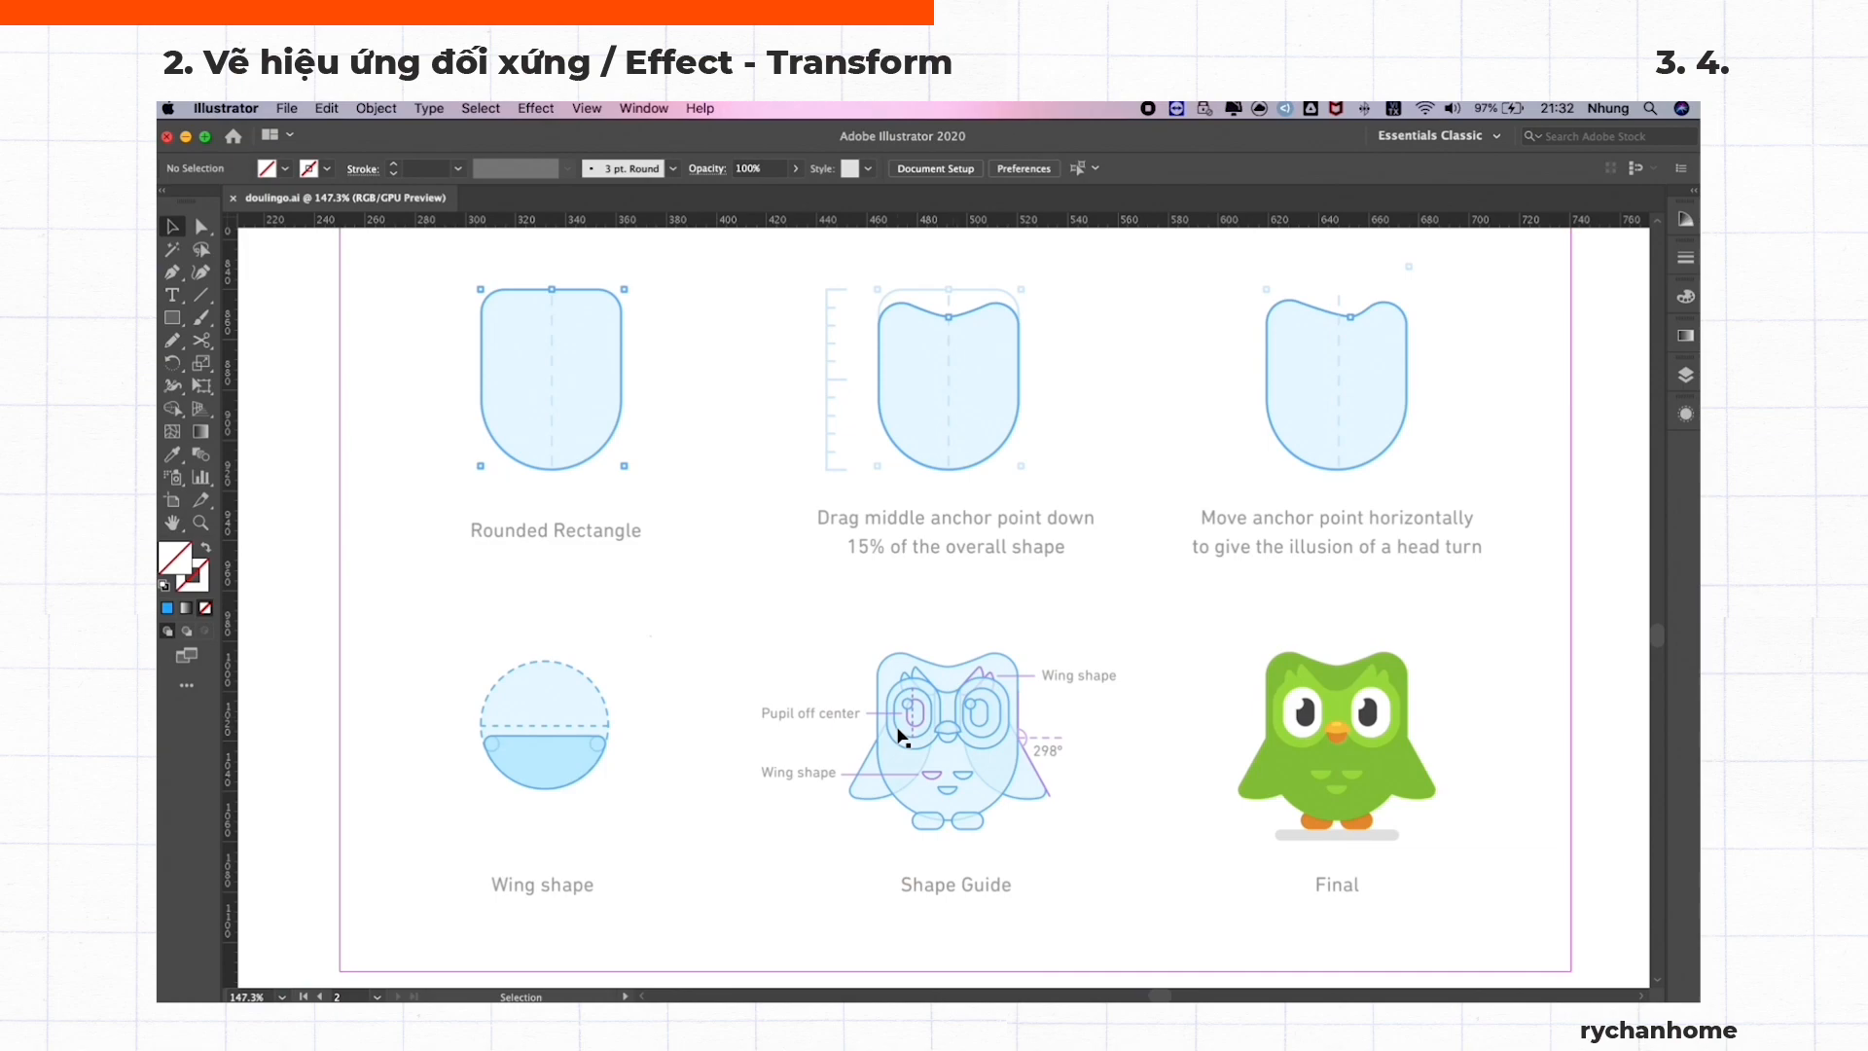
Following the wing shape reference, draw a circle and a wider rectangle covering its lower part in the wing layer, and select both
{"action": "scroll", "coordinate": [626, 812], "scroll_direction": "up", "scroll_amount": 4}
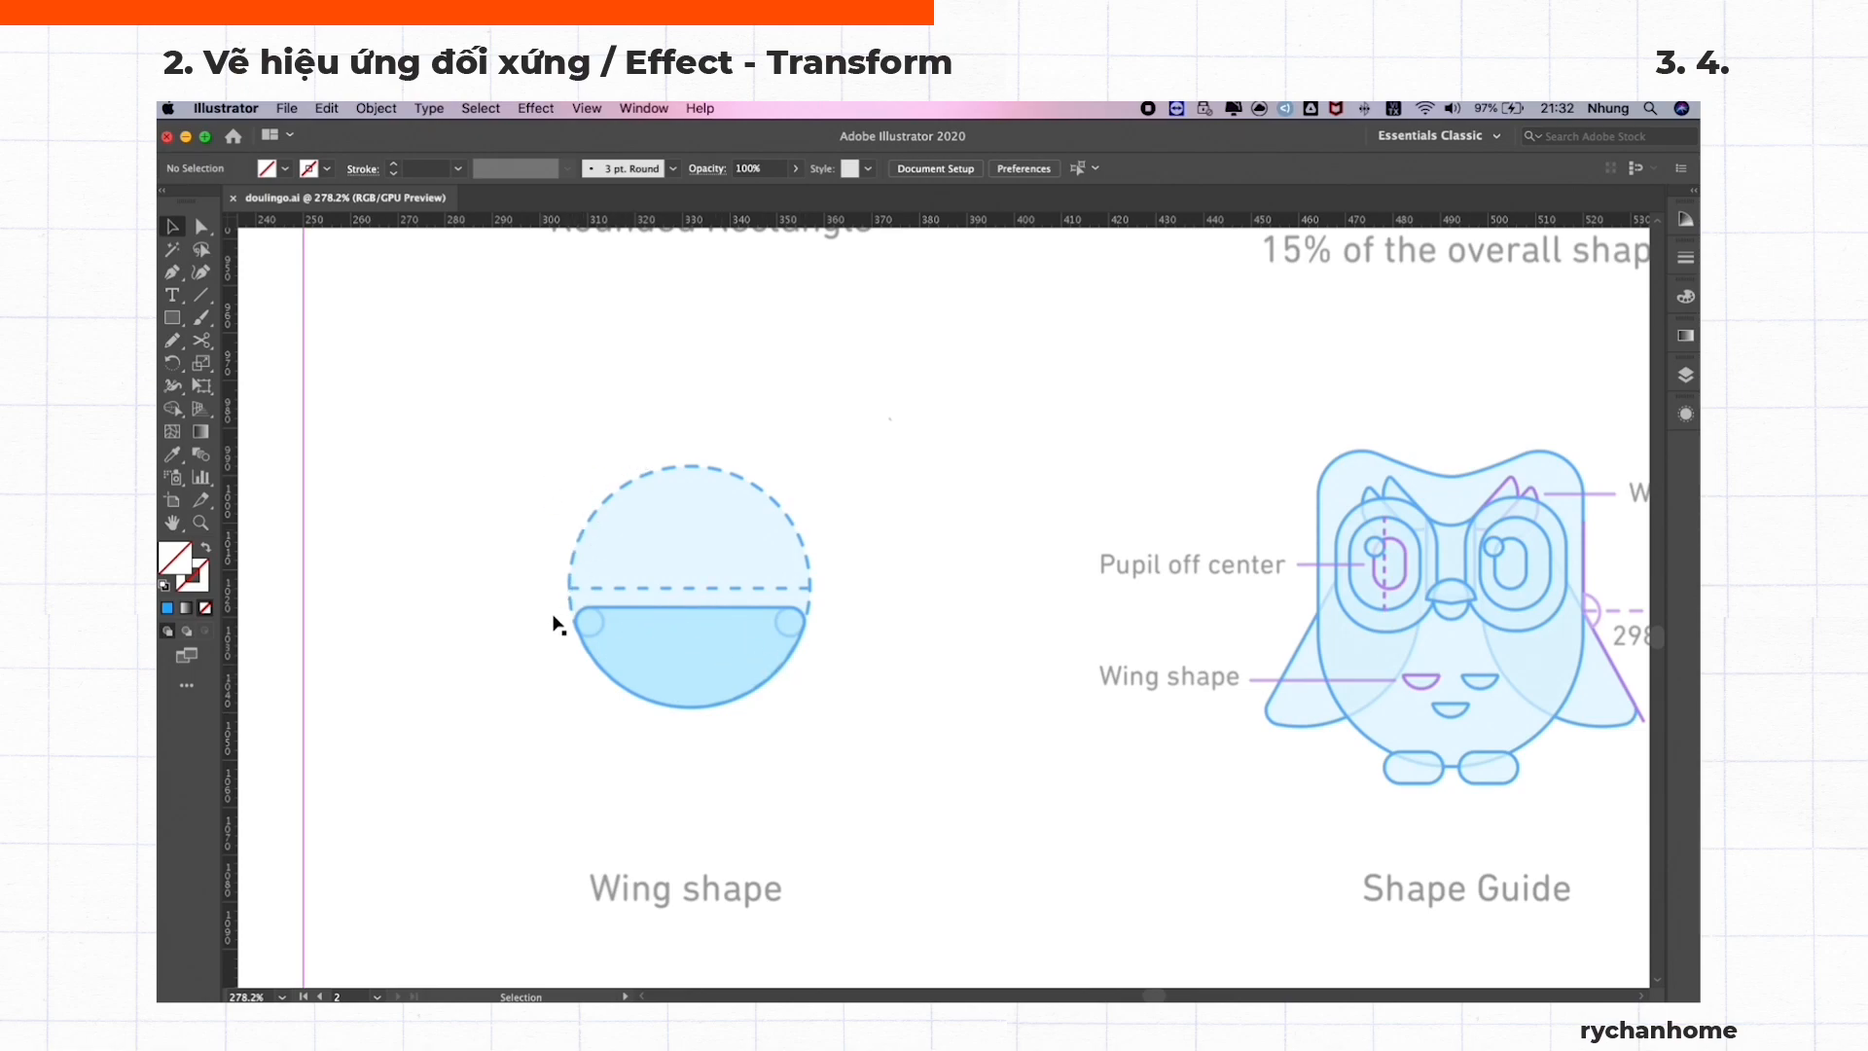
{"action": "left_click_drag", "start_coordinate": [1344, 729], "coordinate": [780, 735]}
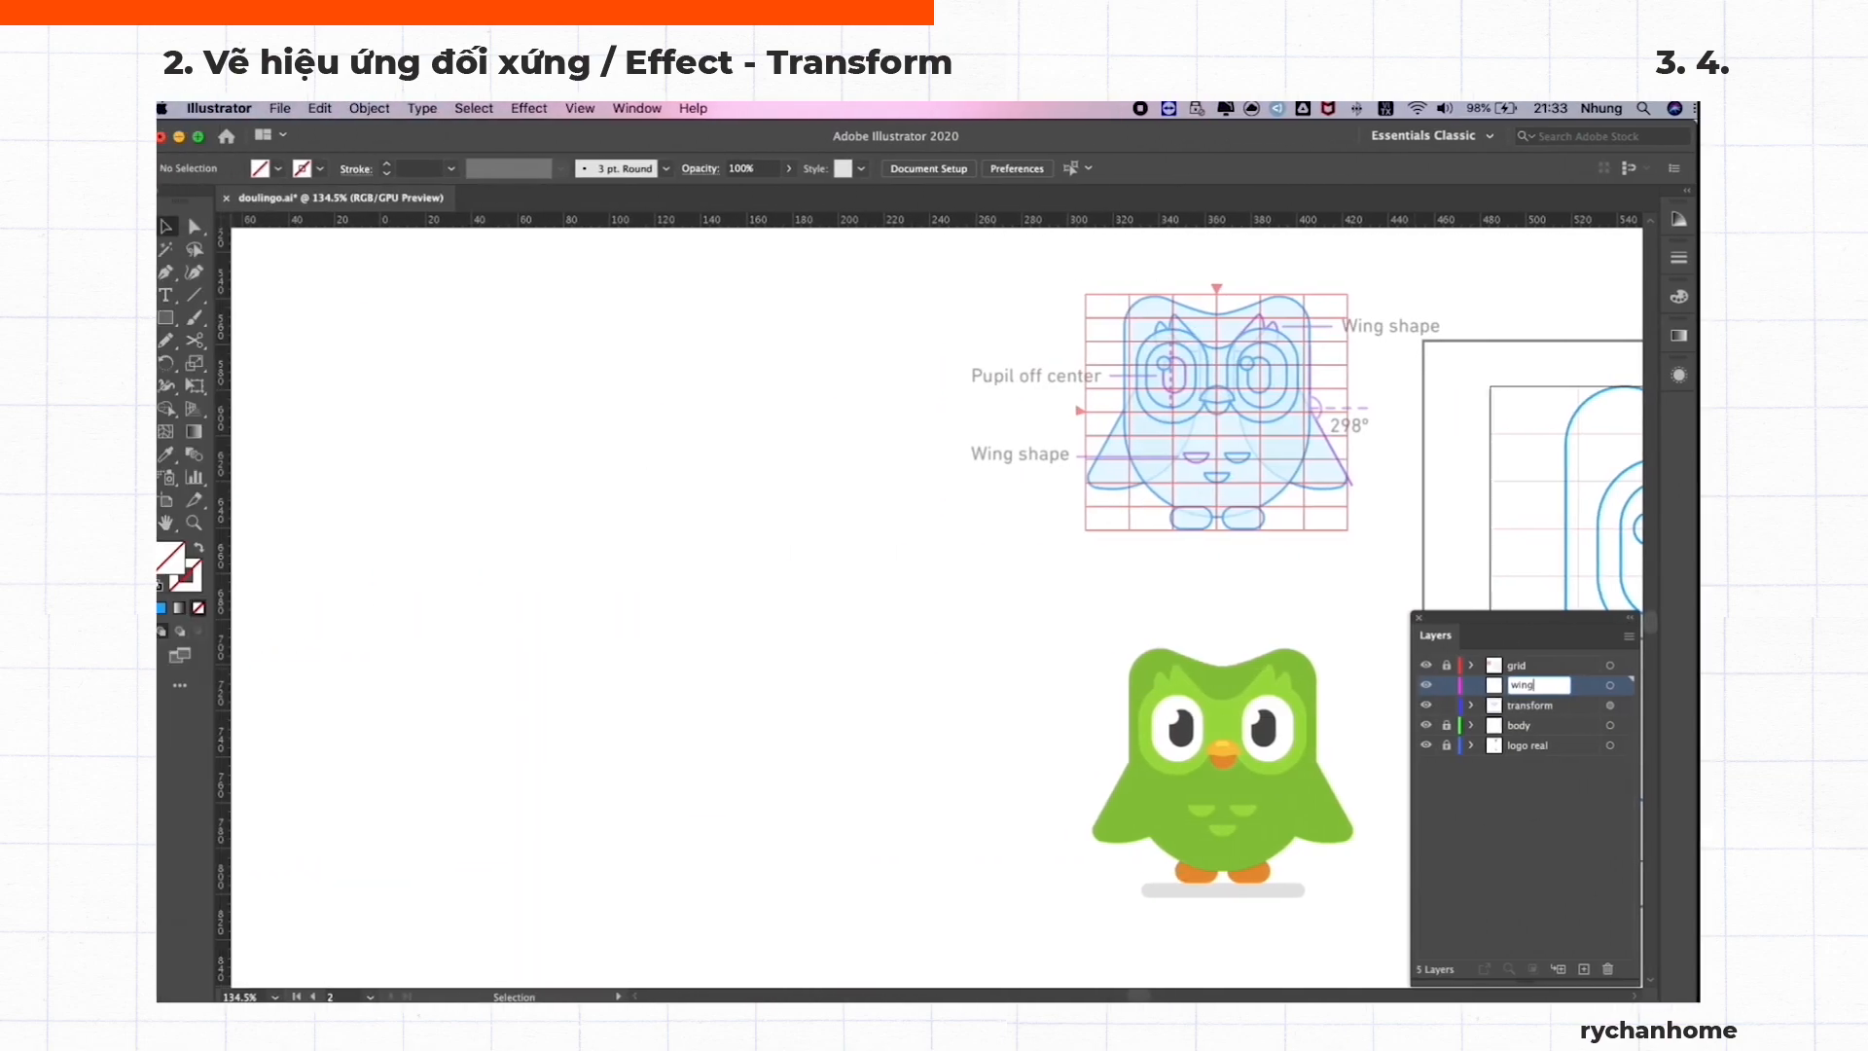
{"action": "left_click_drag", "start_coordinate": [648, 599], "coordinate": [797, 748]}
{"action": "key", "text": "m"}
{"action": "left_click_drag", "start_coordinate": [438, 797], "coordinate": [856, 624]}
{"action": "key", "text": "v"}
{"action": "left_click", "coordinate": [799, 599], "text": "shift"}
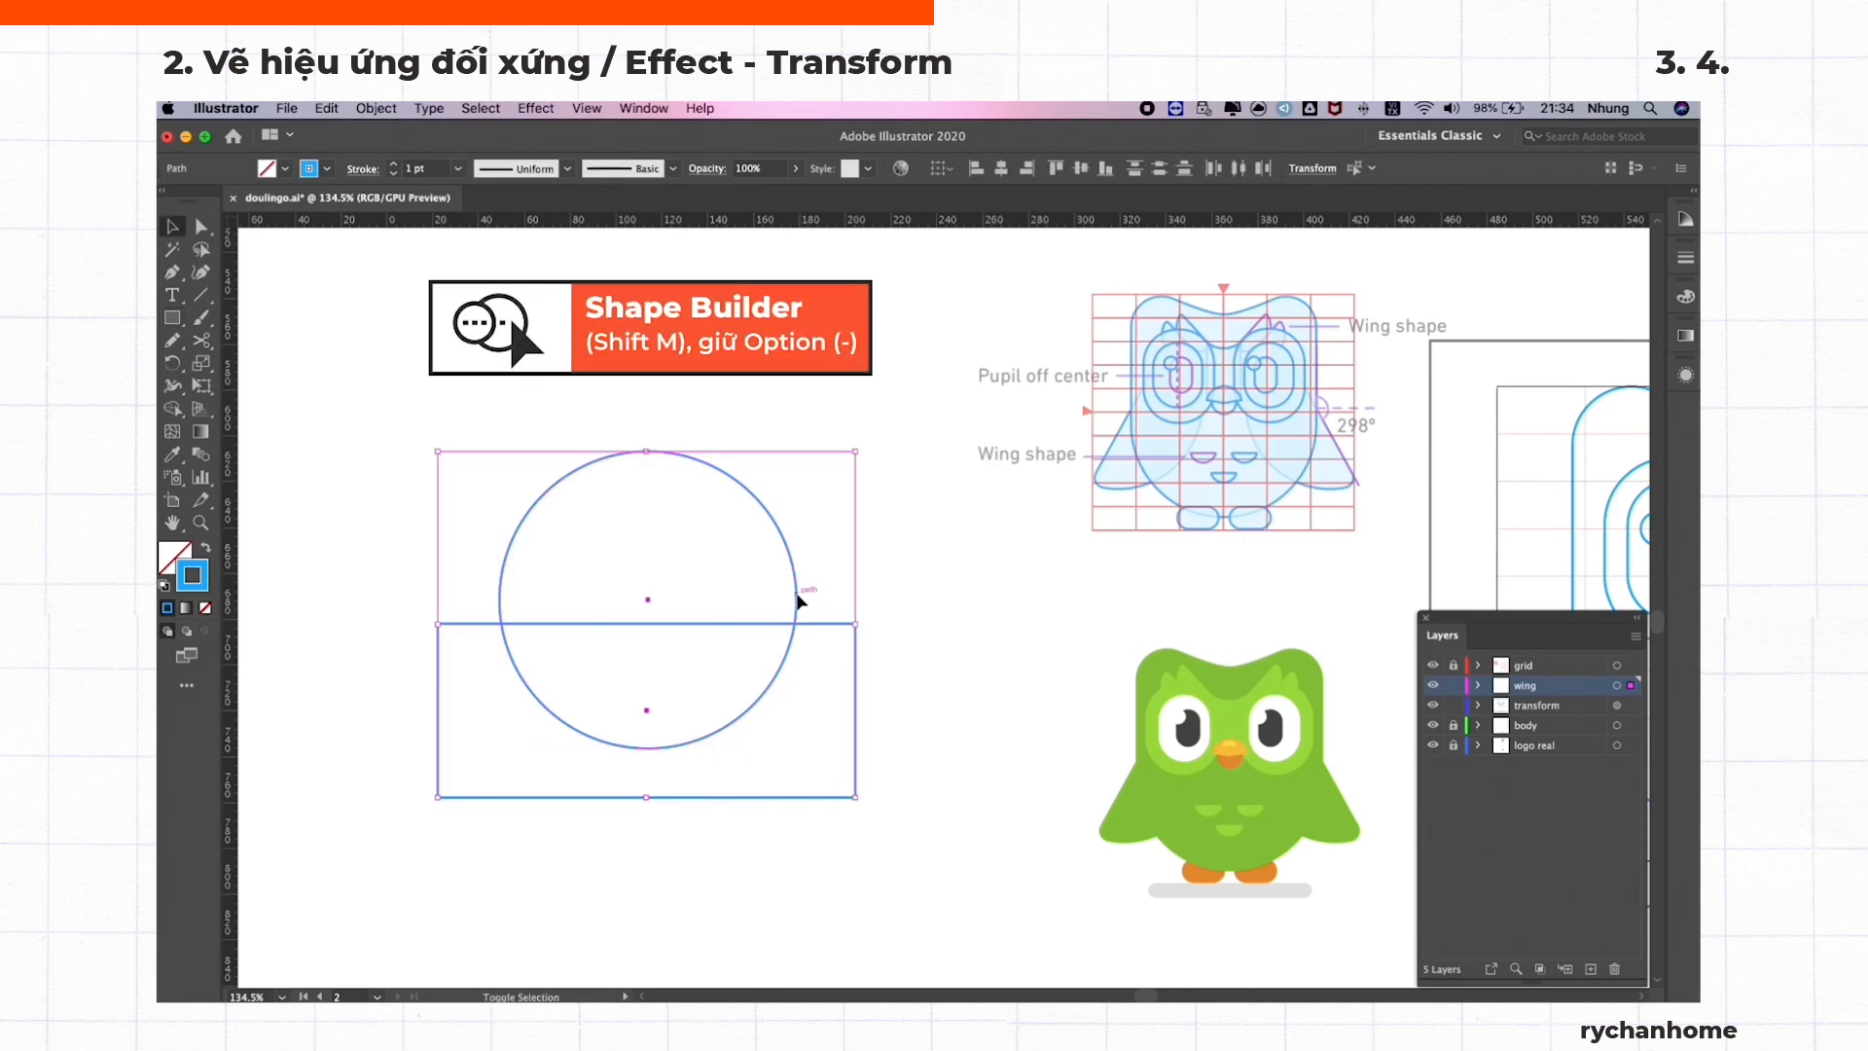
Use Shape Builder to remove the circle's upper part and the rectangle's outer area, leaving only the lower circle segment
{"action": "key", "text": "shift+m"}
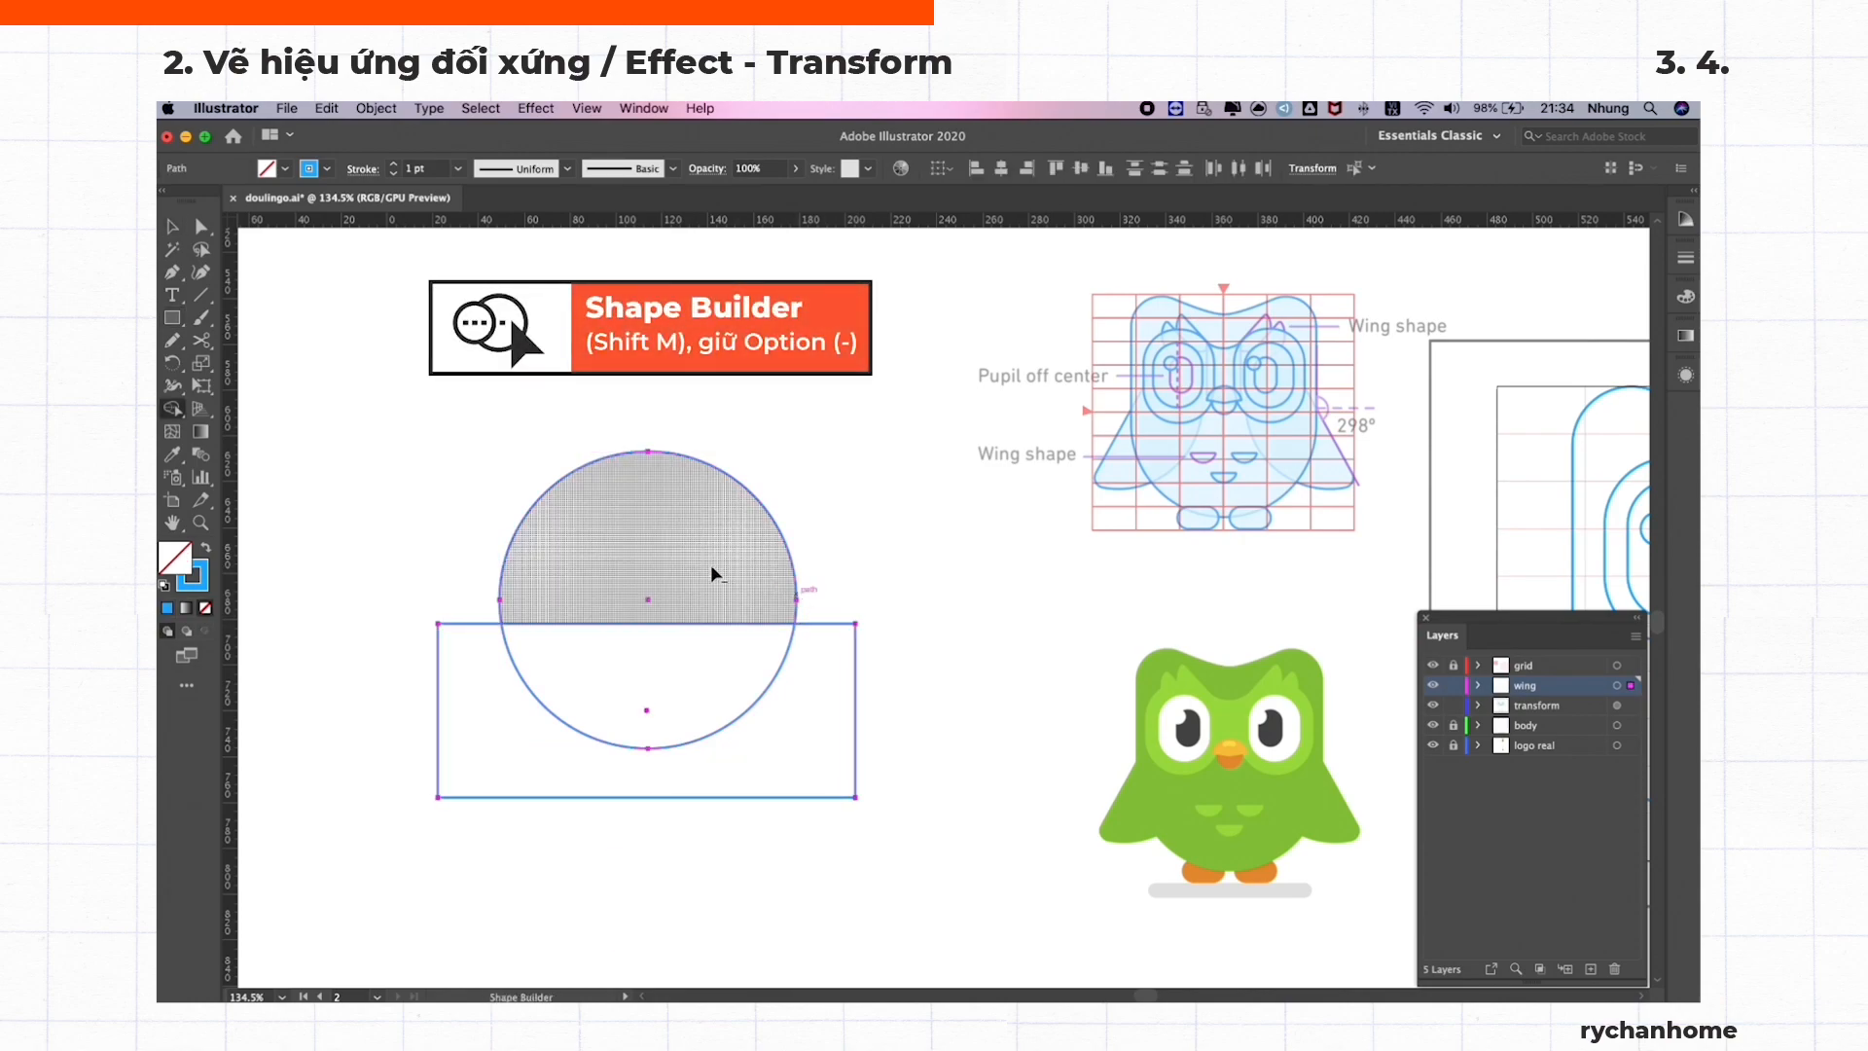
{"action": "left_click", "coordinate": [710, 564], "text": "alt"}
{"action": "left_click", "coordinate": [785, 709], "text": "alt"}
{"action": "key", "text": "v"}
{"action": "left_click", "coordinate": [759, 604]}
{"action": "left_click_drag", "start_coordinate": [750, 623], "coordinate": [751, 480]}
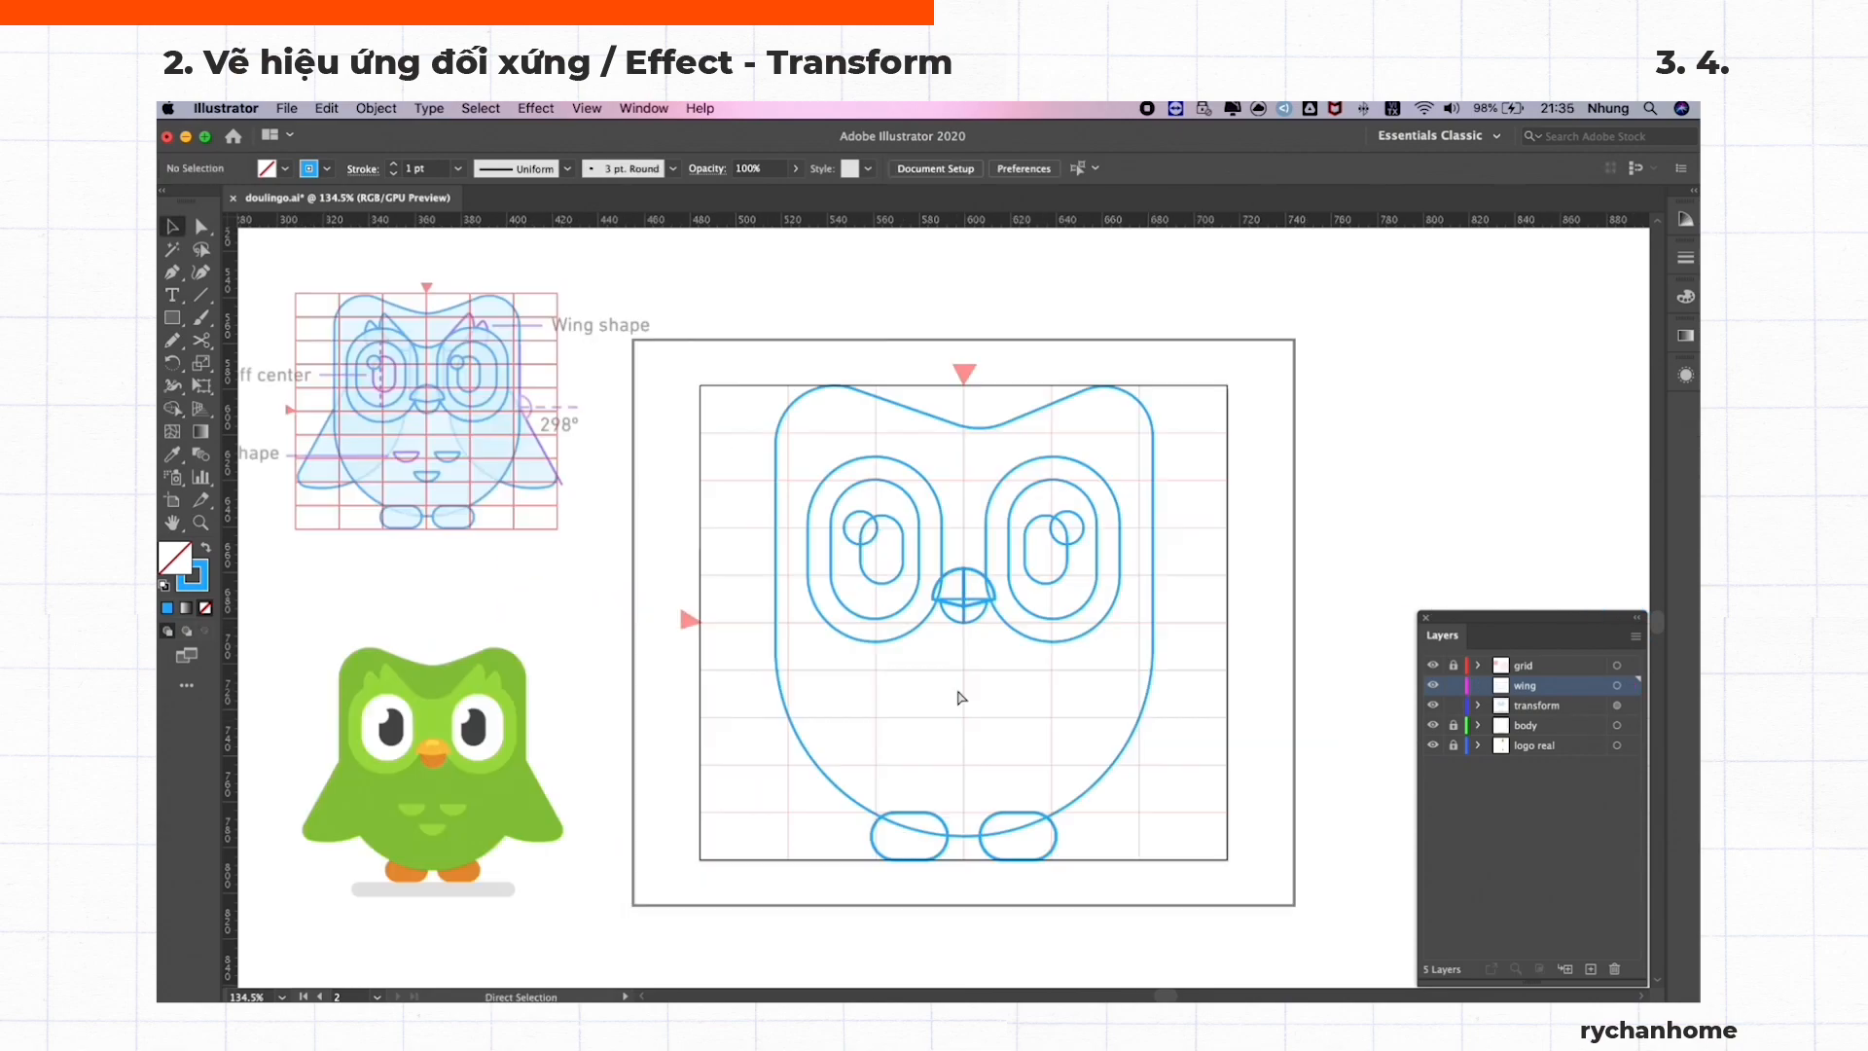
Paste the circle segment onto the owl and scale it to span the full width of the body
{"action": "key", "text": "super+v"}
{"action": "left_click_drag", "start_coordinate": [955, 671], "coordinate": [934, 701]}
{"action": "left_click_drag", "start_coordinate": [1068, 699], "coordinate": [1152, 768]}
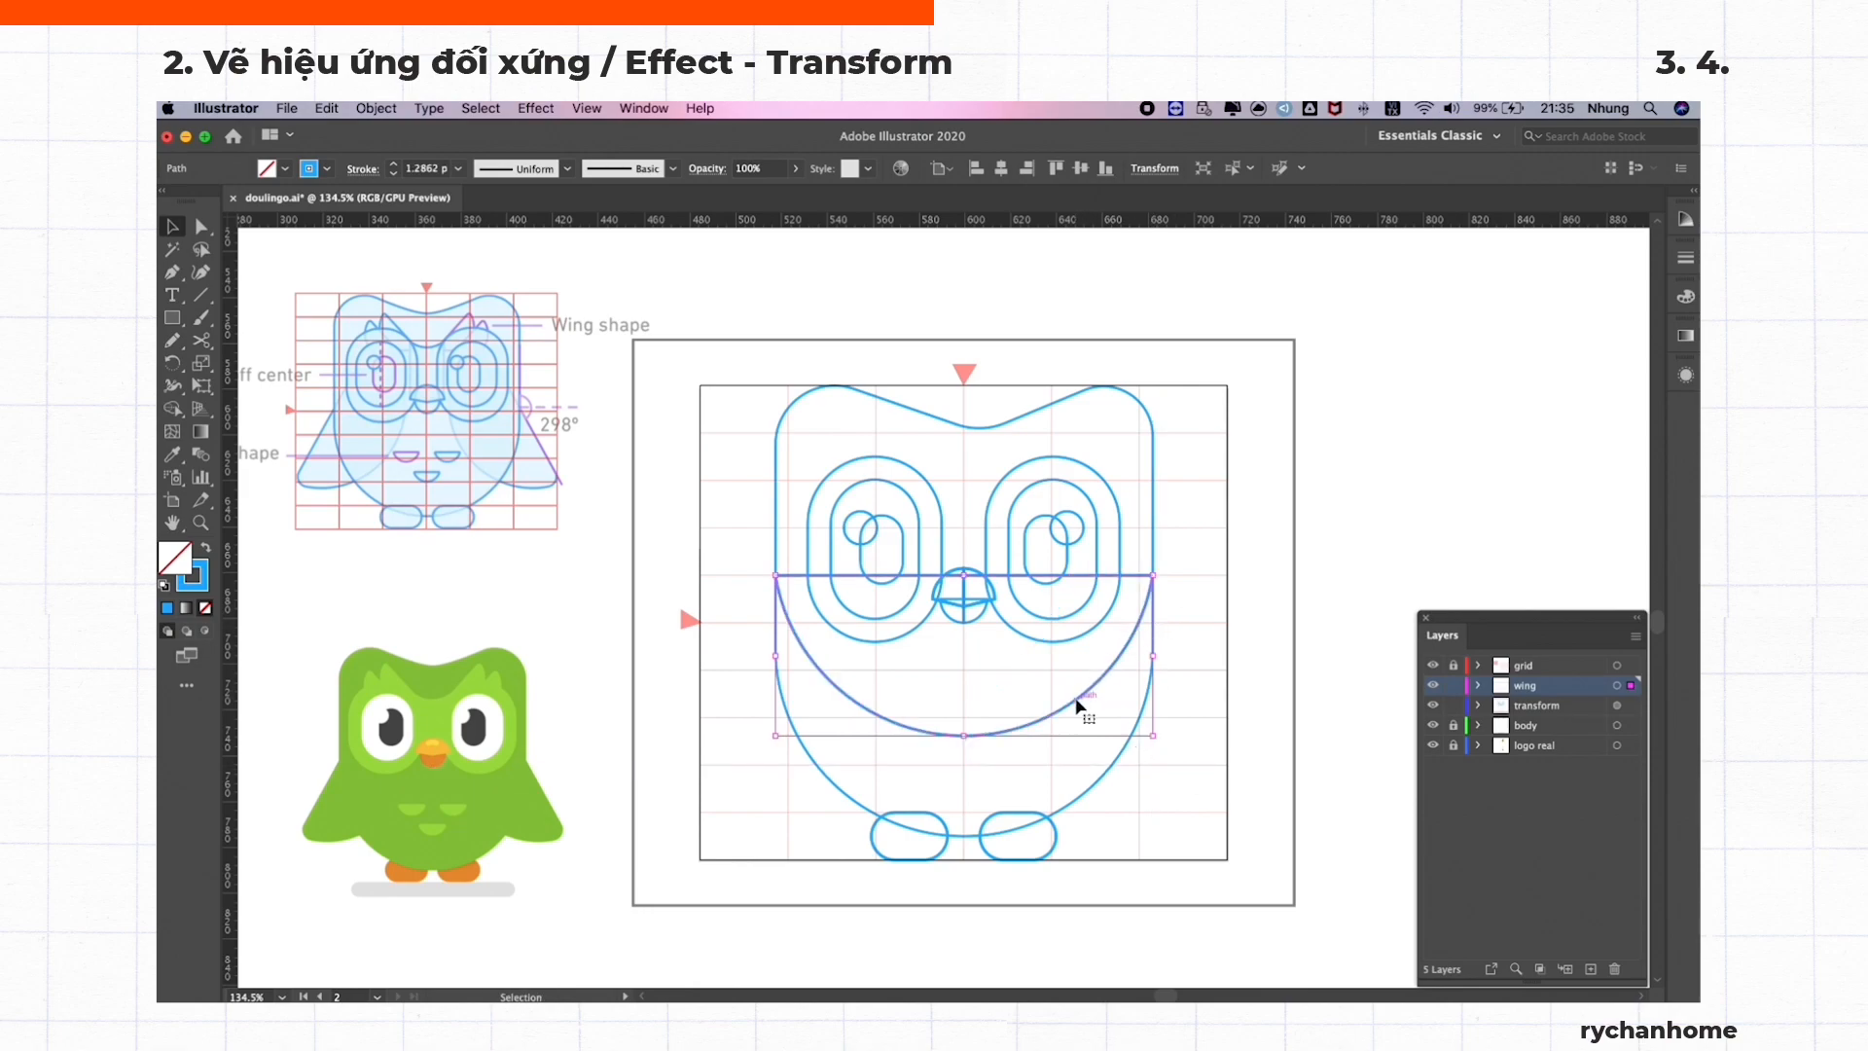
{"action": "left_click_drag", "start_coordinate": [1212, 602], "coordinate": [1223, 598]}
Round the segment's two upper corners with a 10 px radius and place a copy of it below the artboard
{"action": "key", "text": "a"}
{"action": "left_click", "coordinate": [997, 168]}
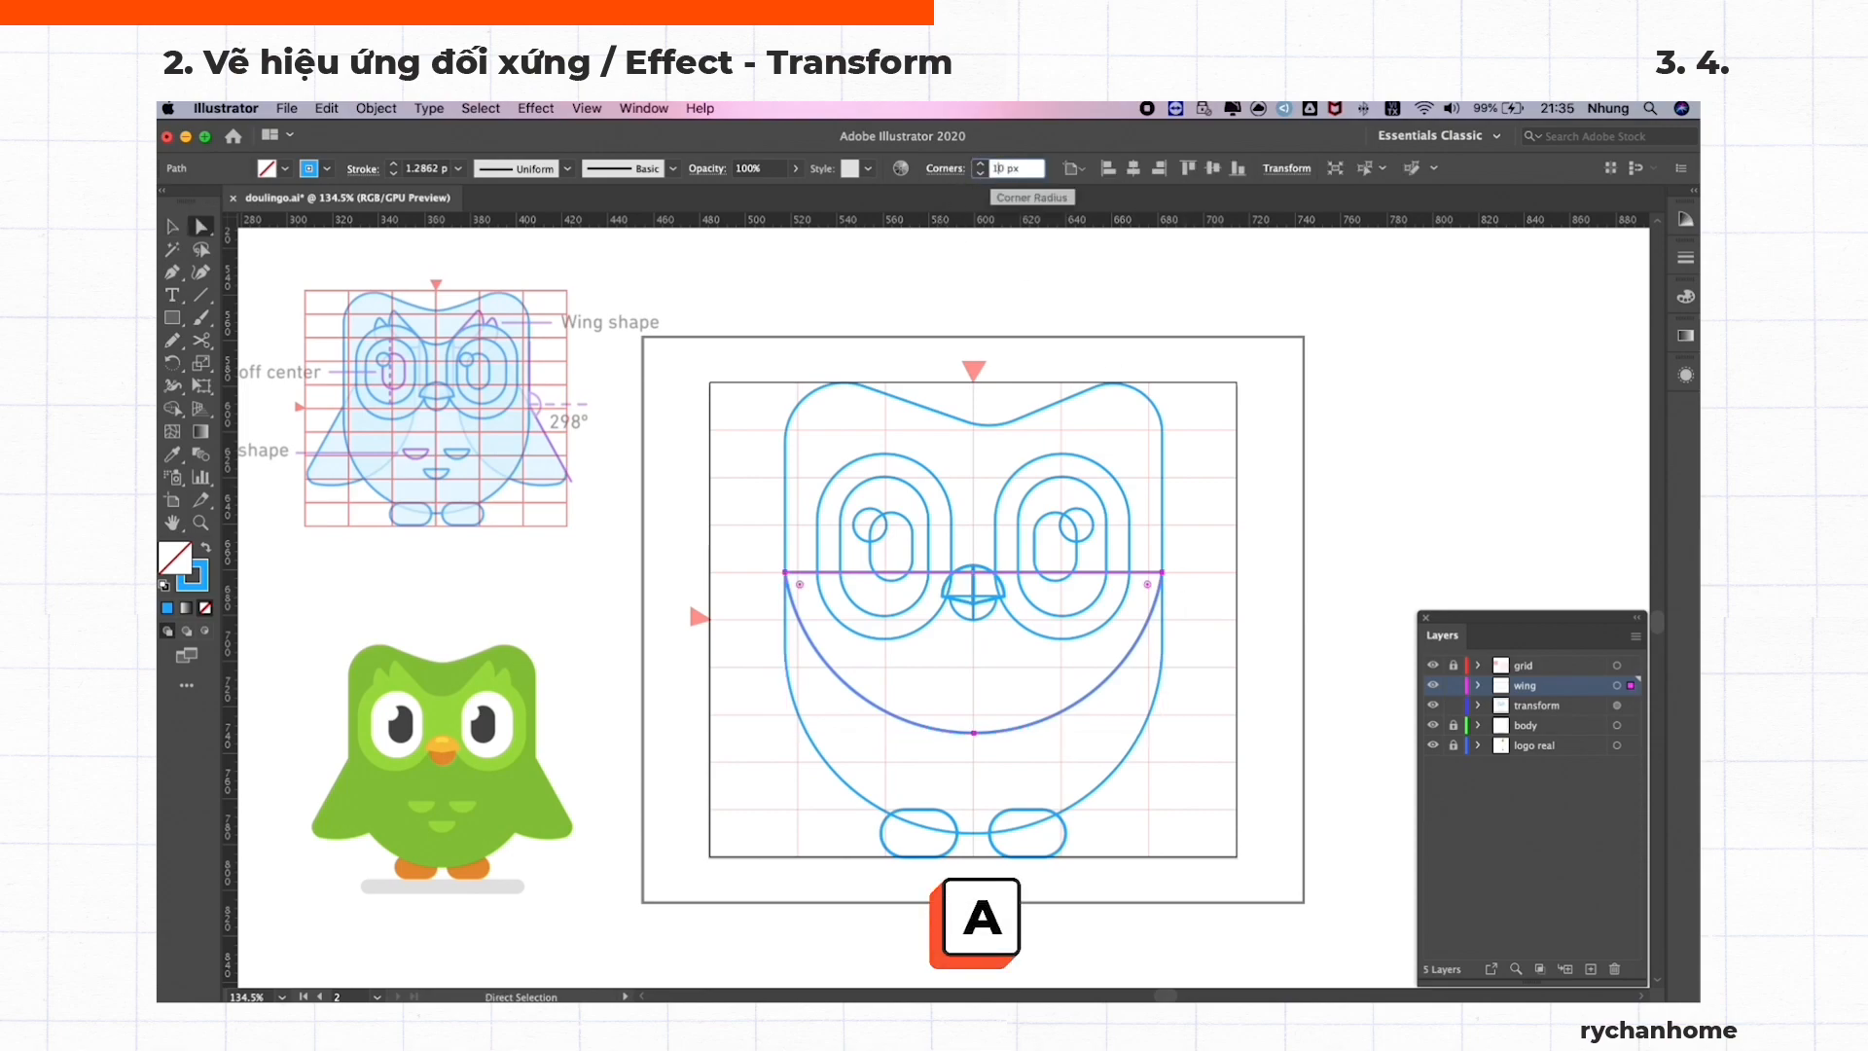
{"action": "key", "text": "Return"}
{"action": "key", "text": "v"}
{"action": "left_click", "coordinate": [1012, 292]}
{"action": "left_click_drag", "start_coordinate": [1012, 575], "coordinate": [1035, 929]}
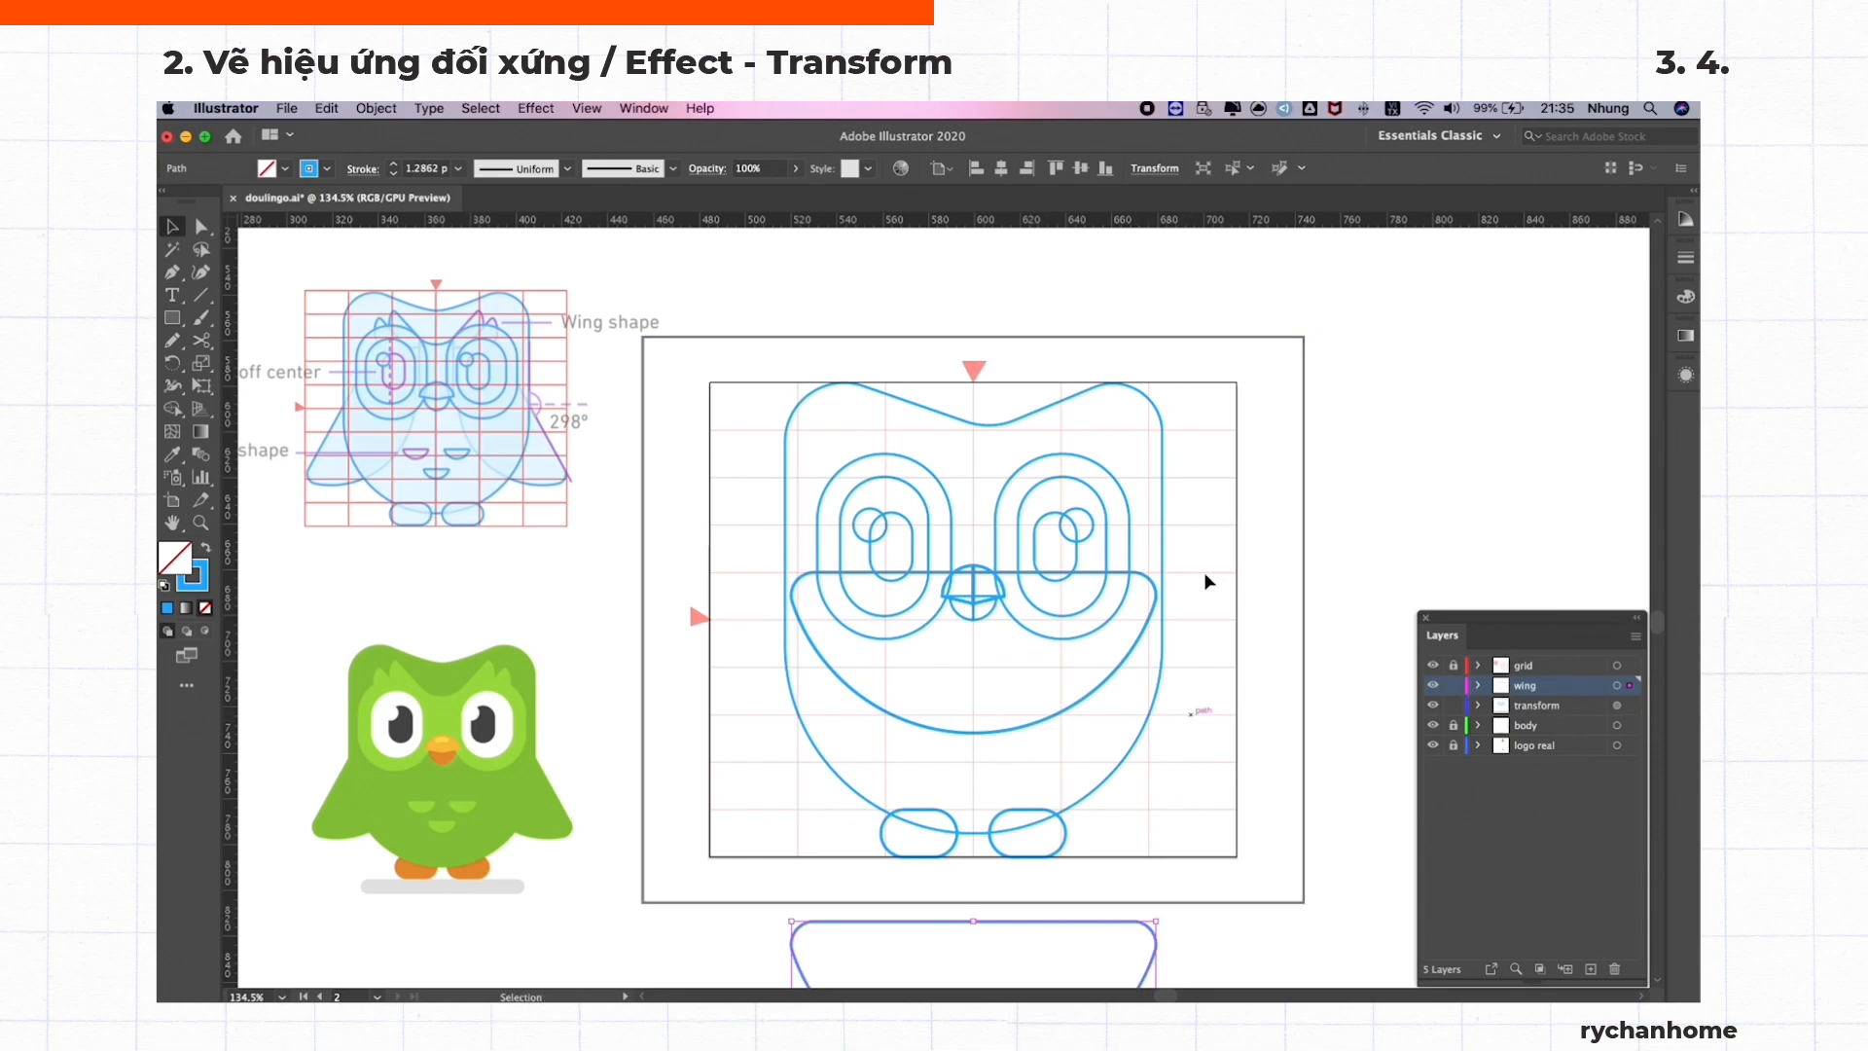
Rename the segment on the body as wing and move it from the wing layer into the transform layer
{"action": "left_click", "coordinate": [1478, 685]}
{"action": "left_click", "coordinate": [1631, 725]}
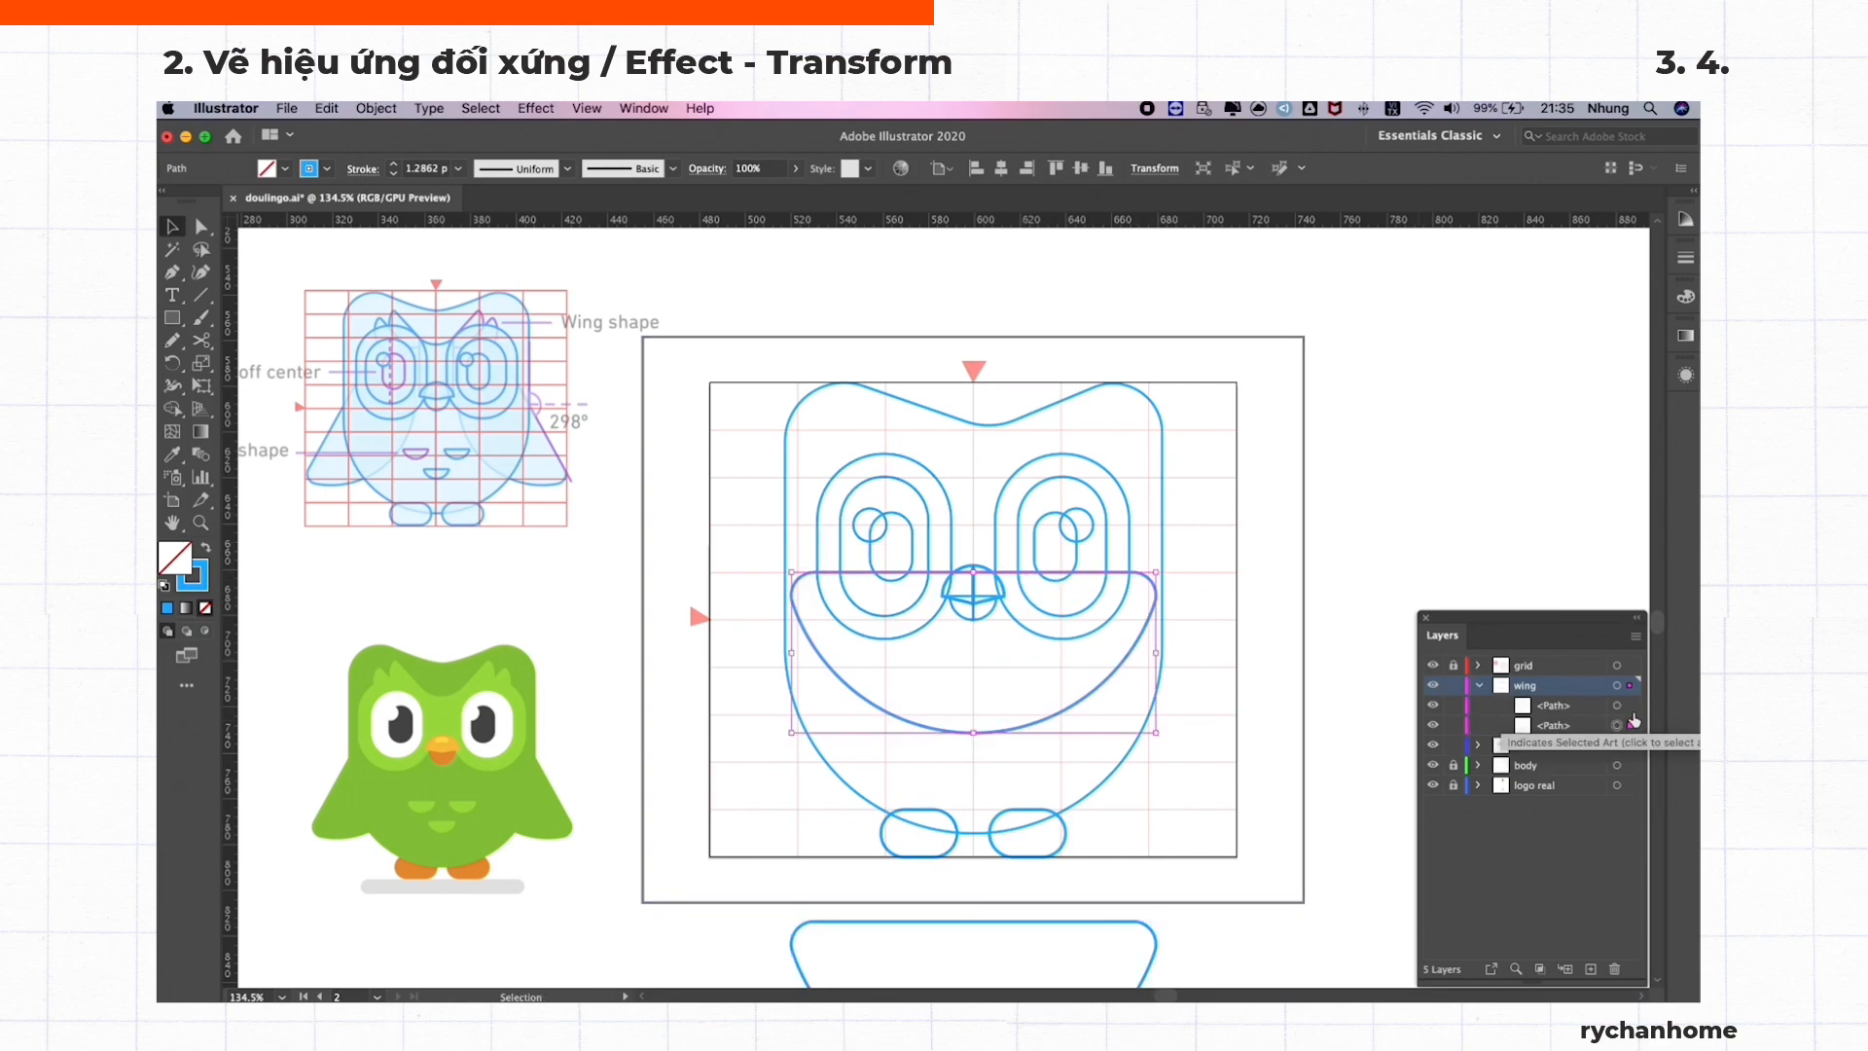
{"action": "double_click", "coordinate": [1555, 727]}
{"action": "type", "text": "wing"}
{"action": "key", "text": "Return"}
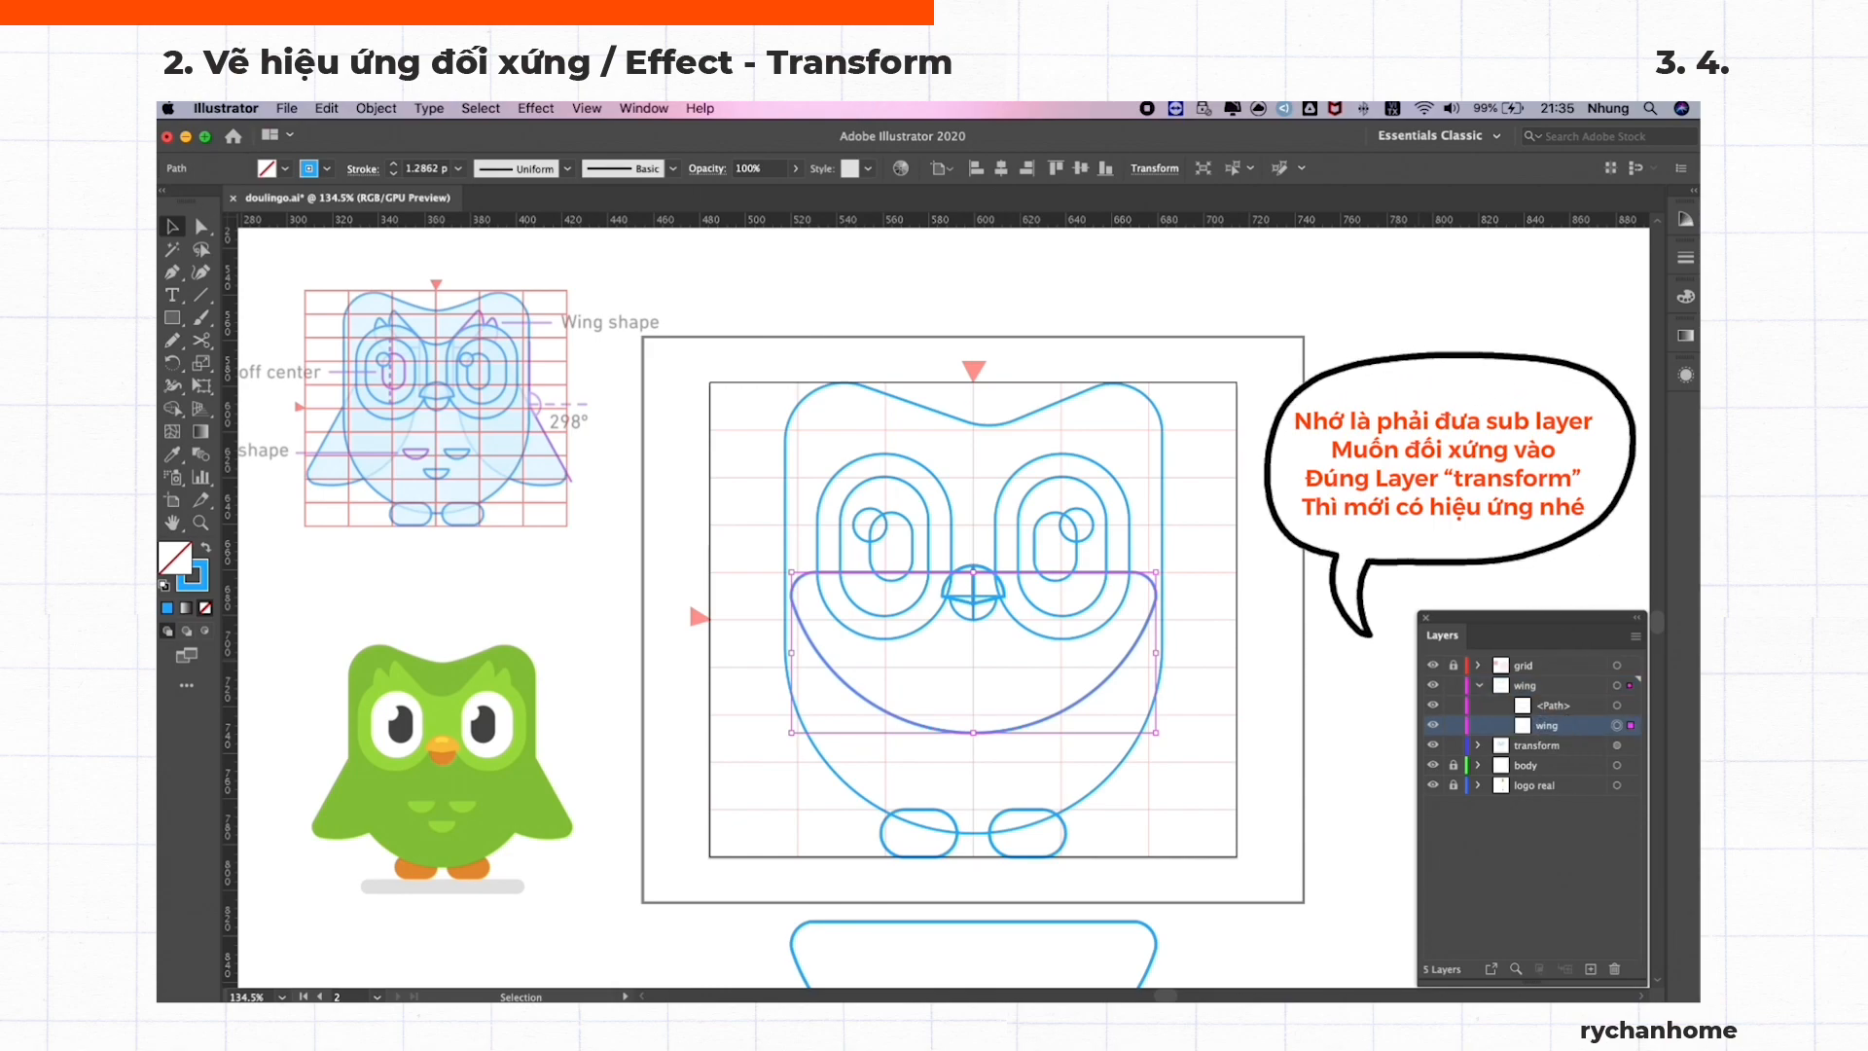
{"action": "left_click_drag", "start_coordinate": [1630, 726], "coordinate": [1631, 745]}
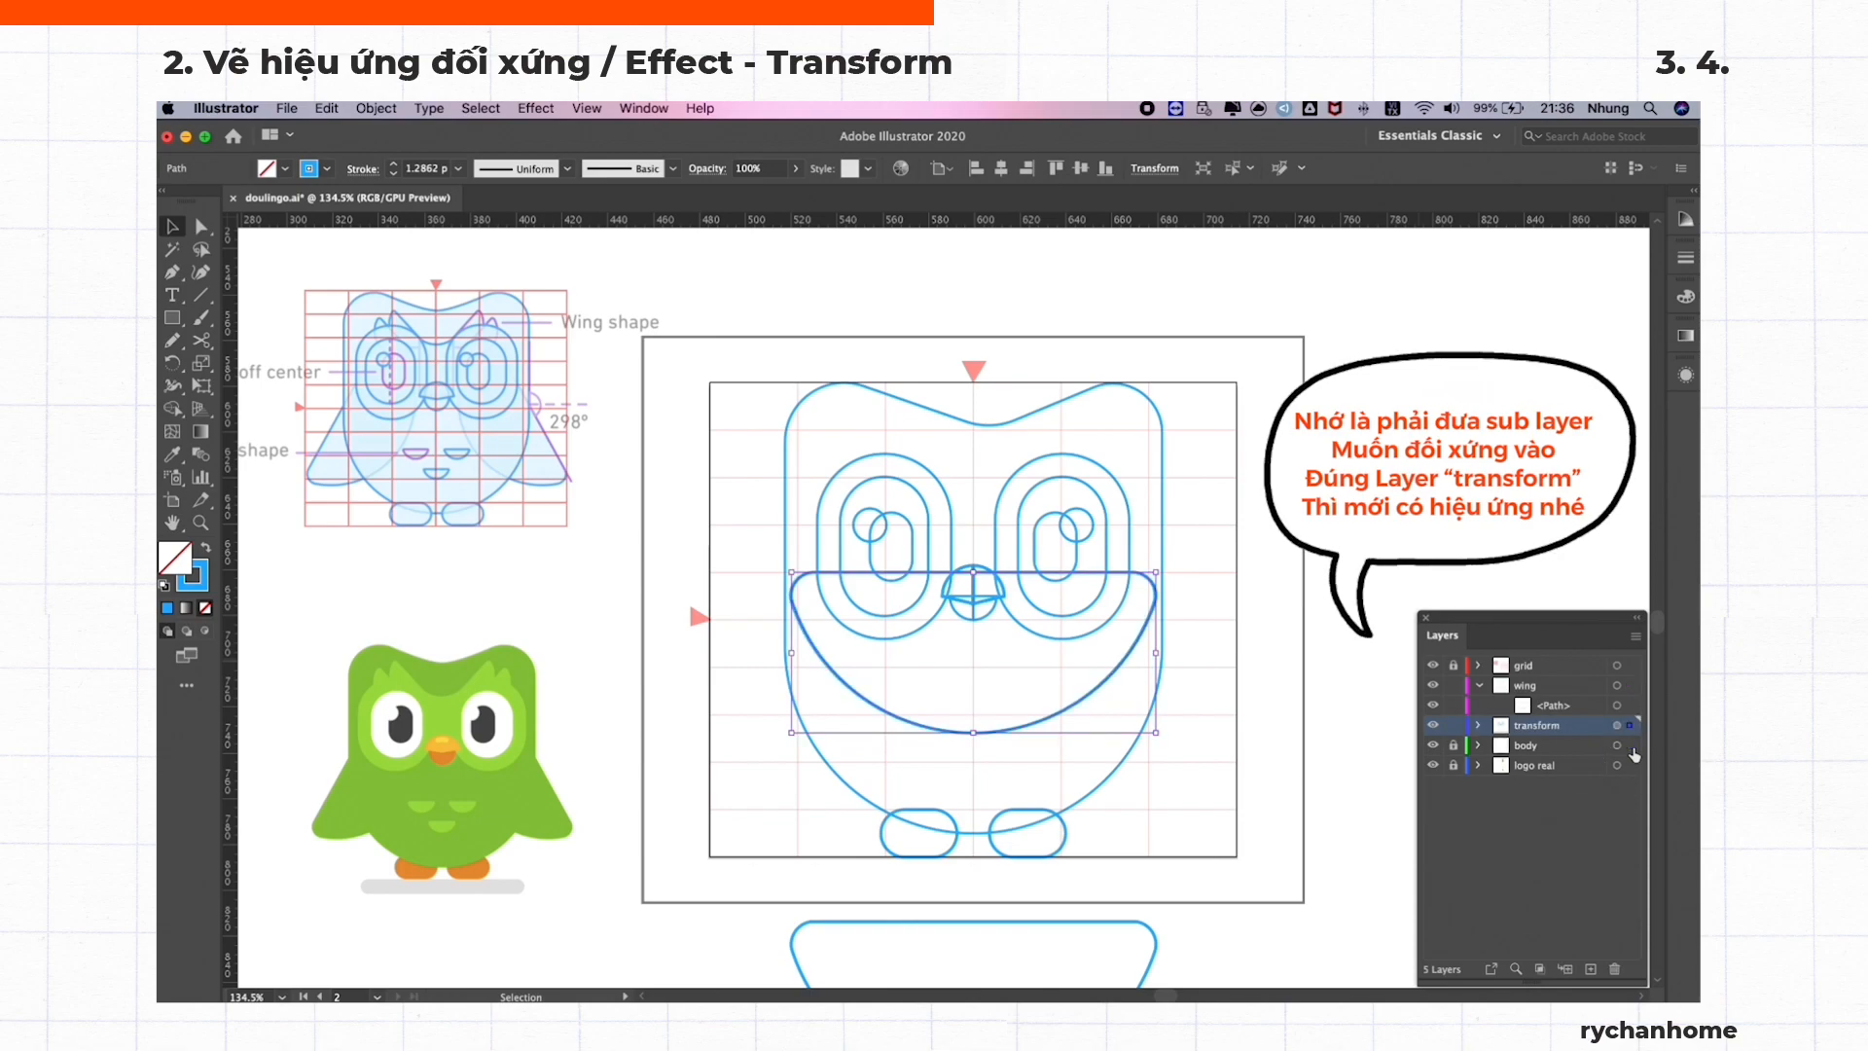
{"action": "left_click", "coordinate": [1478, 725]}
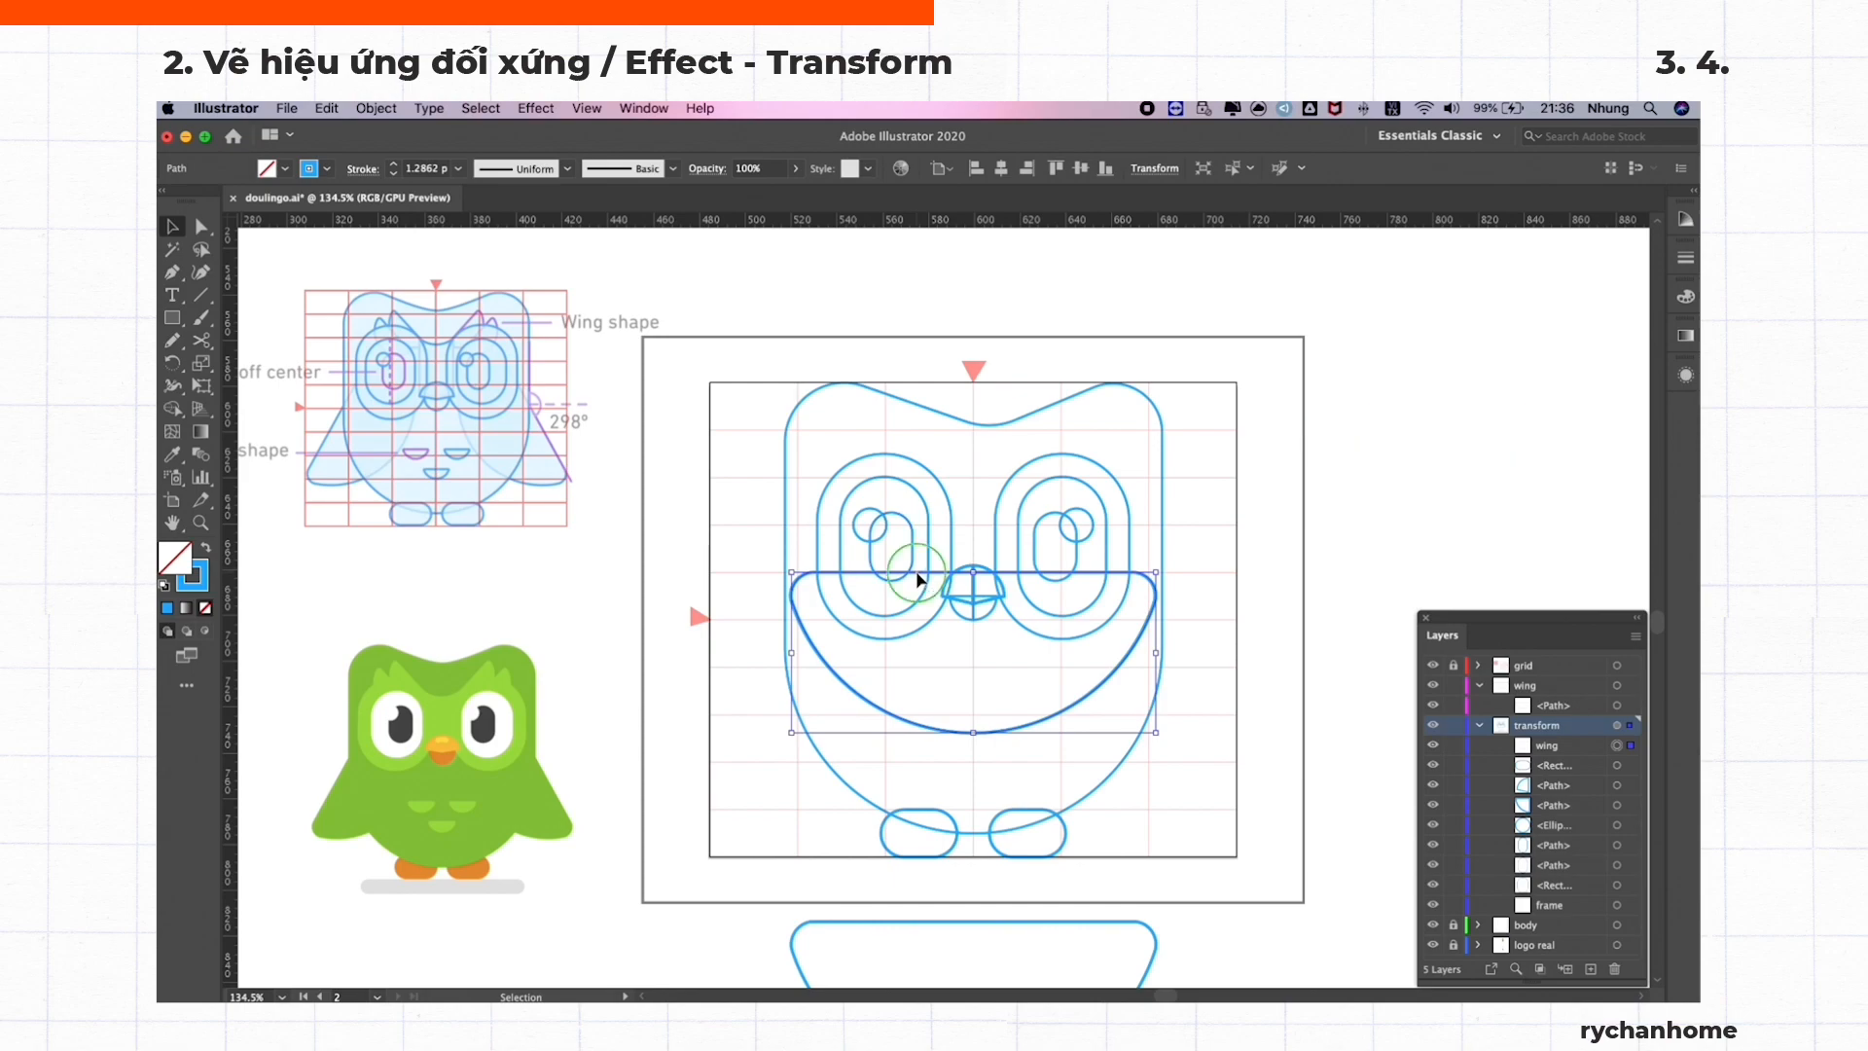
Rotate the wing shape by -298° with the Rotate command
{"action": "right_click", "coordinate": [917, 580]}
{"action": "mouse_move", "coordinate": [1025, 866]}
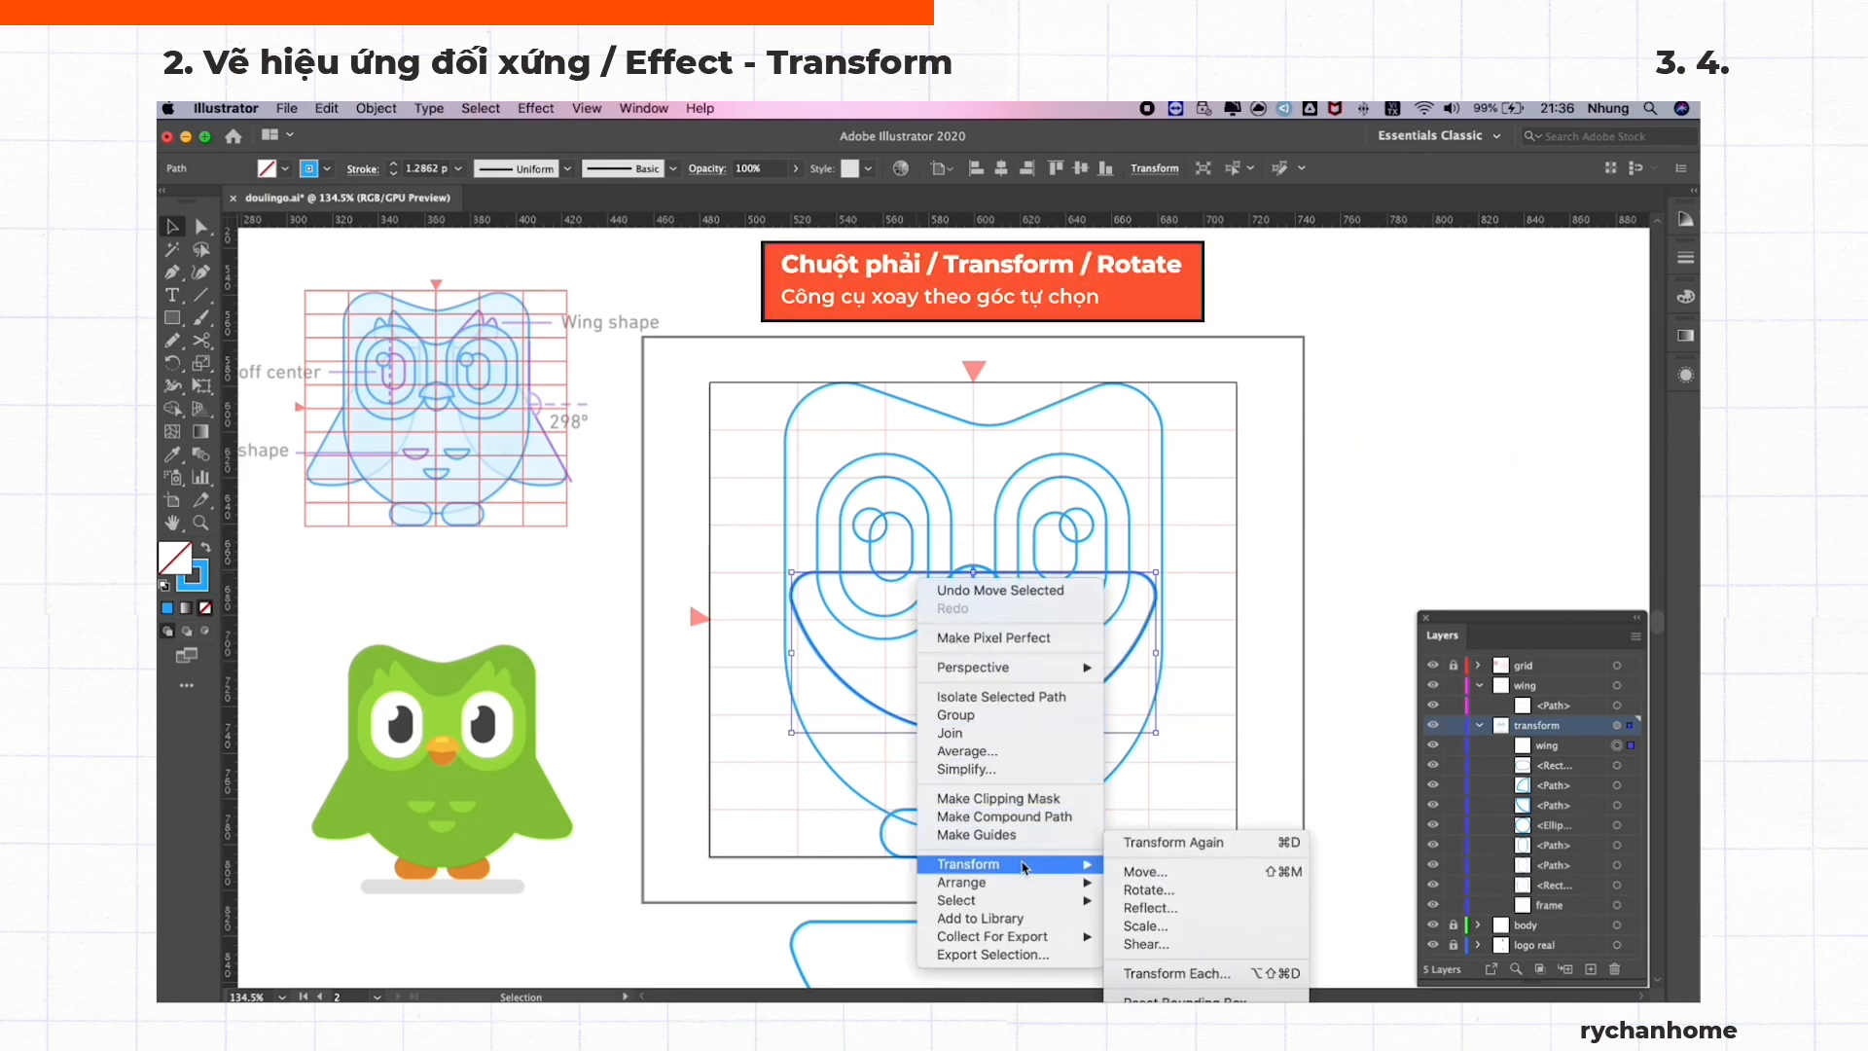
{"action": "left_click", "coordinate": [1193, 897]}
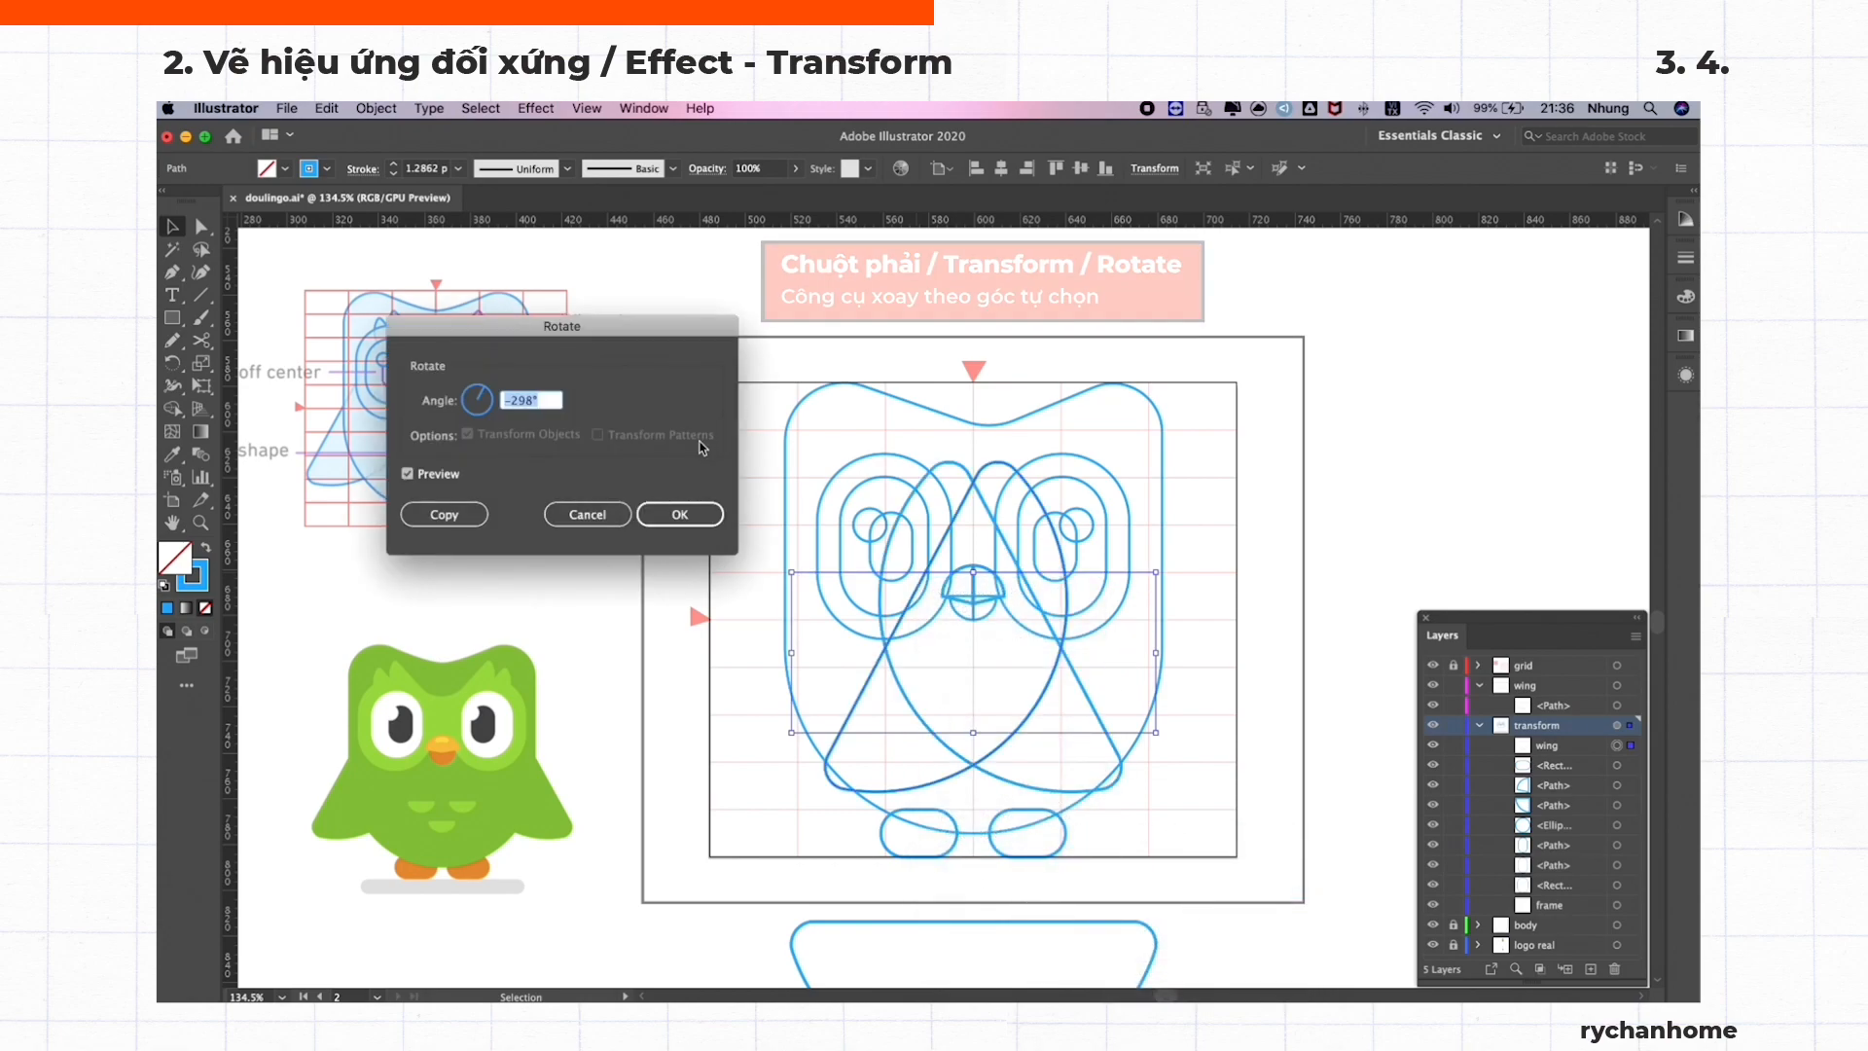
{"action": "mouse_move", "coordinate": [538, 325]}
{"action": "left_mouse_down"}
{"action": "mouse_move", "coordinate": [820, 266]}
{"action": "mouse_move", "coordinate": [787, 213]}
{"action": "mouse_move", "coordinate": [794, 260]}
{"action": "left_mouse_up"}
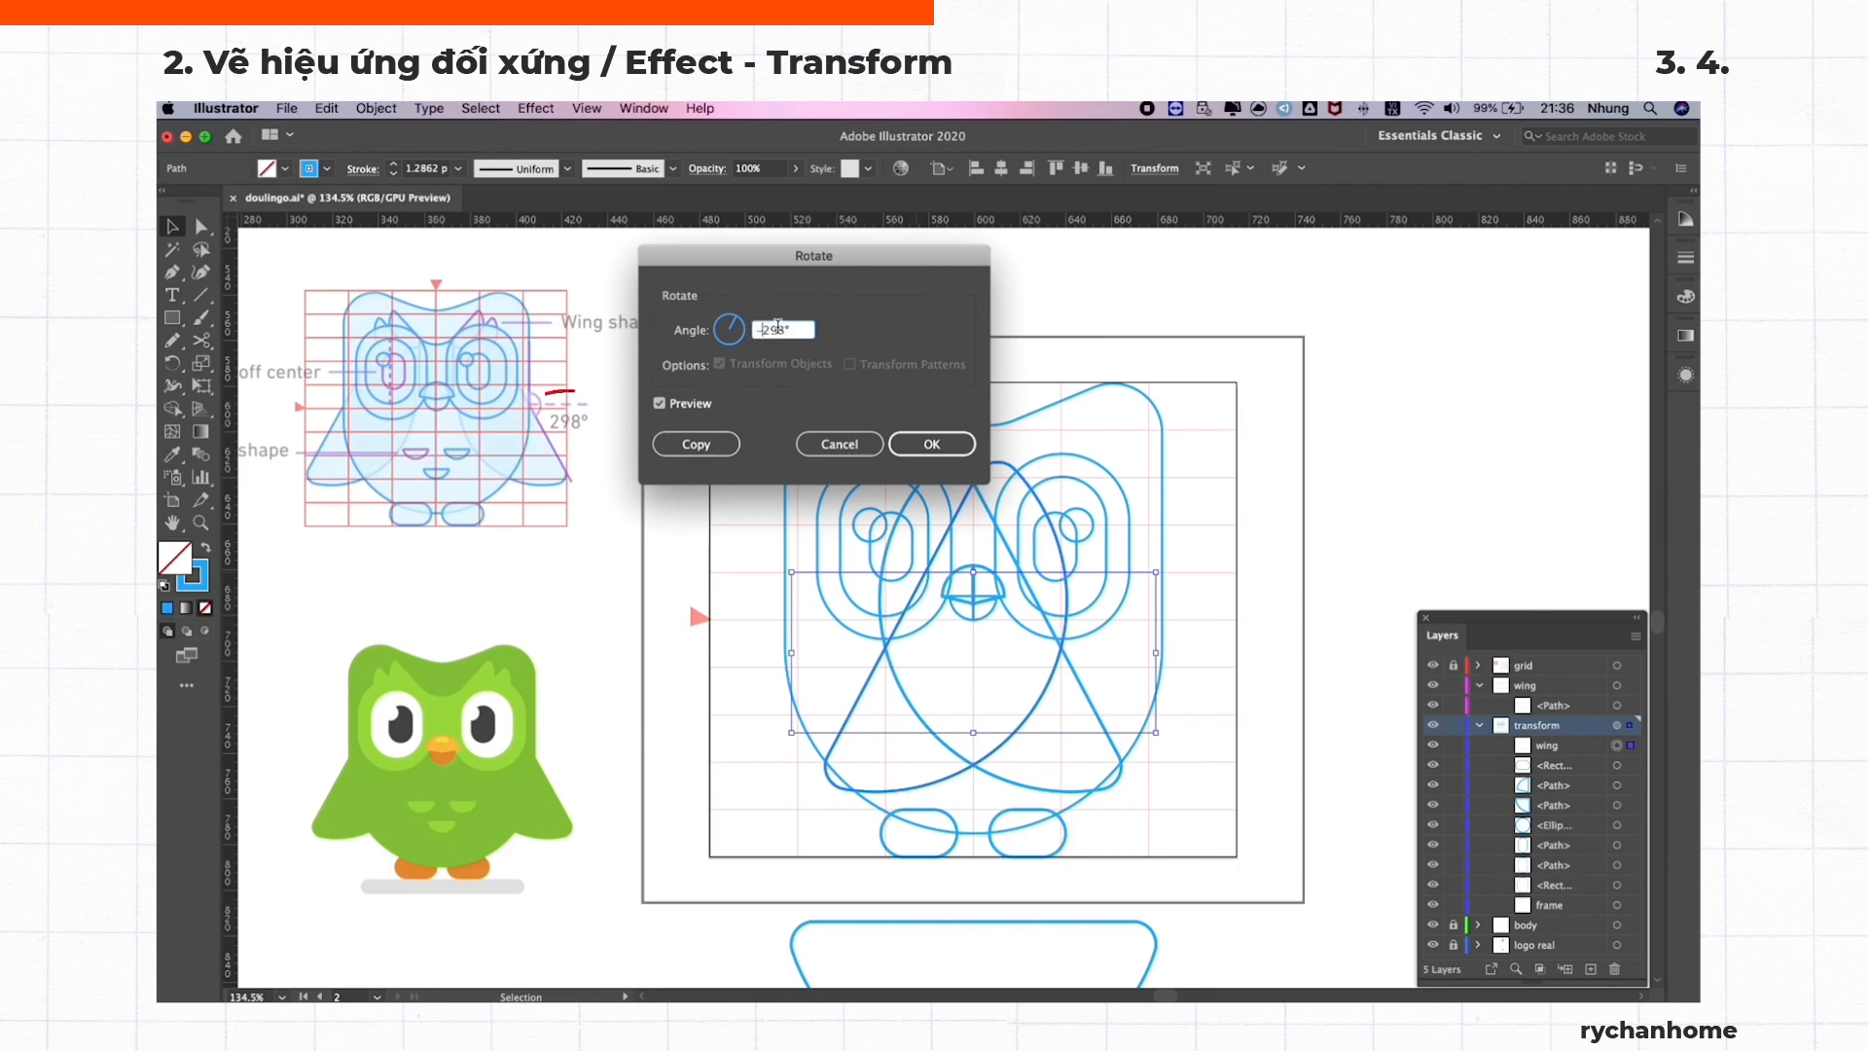
{"action": "key", "text": "Return"}
Align the wing's outer tip with the grid frame's left edge and its top with the outer eye outline, and hide the wing
{"action": "left_click", "coordinate": [975, 170]}
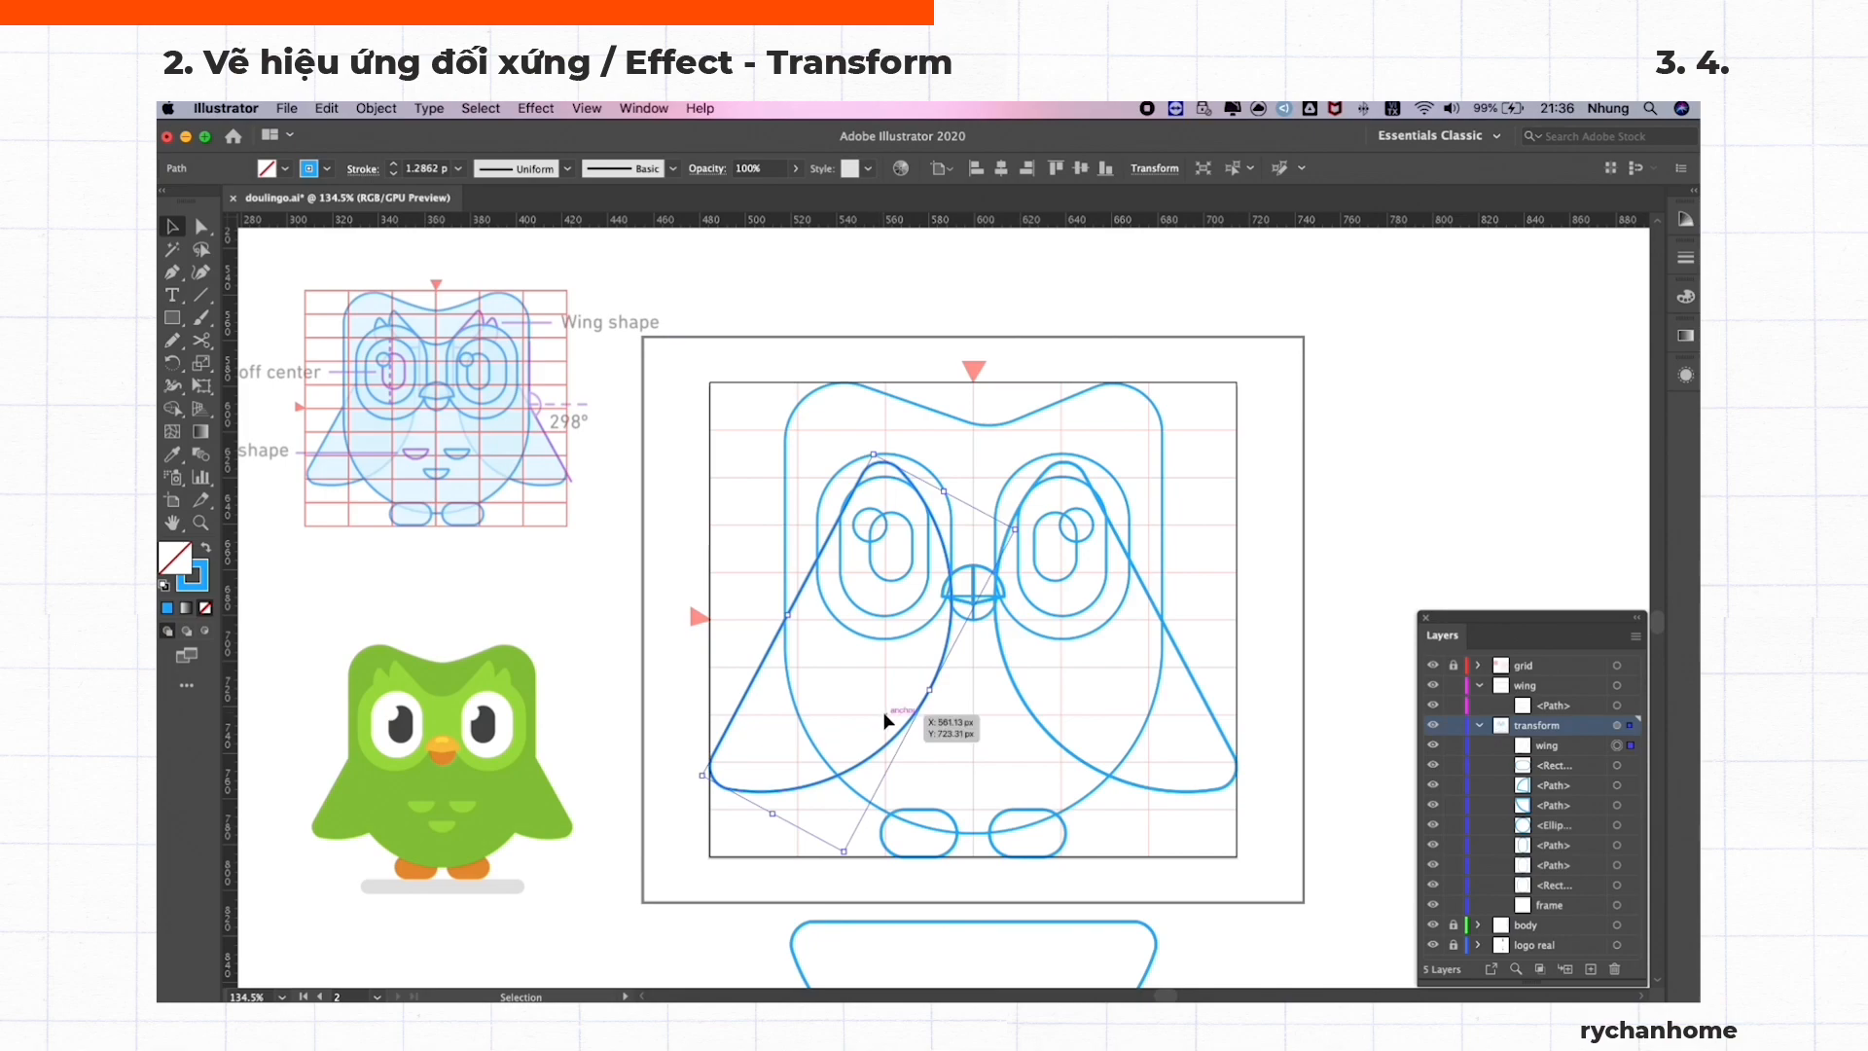
{"action": "left_click", "coordinate": [856, 467], "text": "shift"}
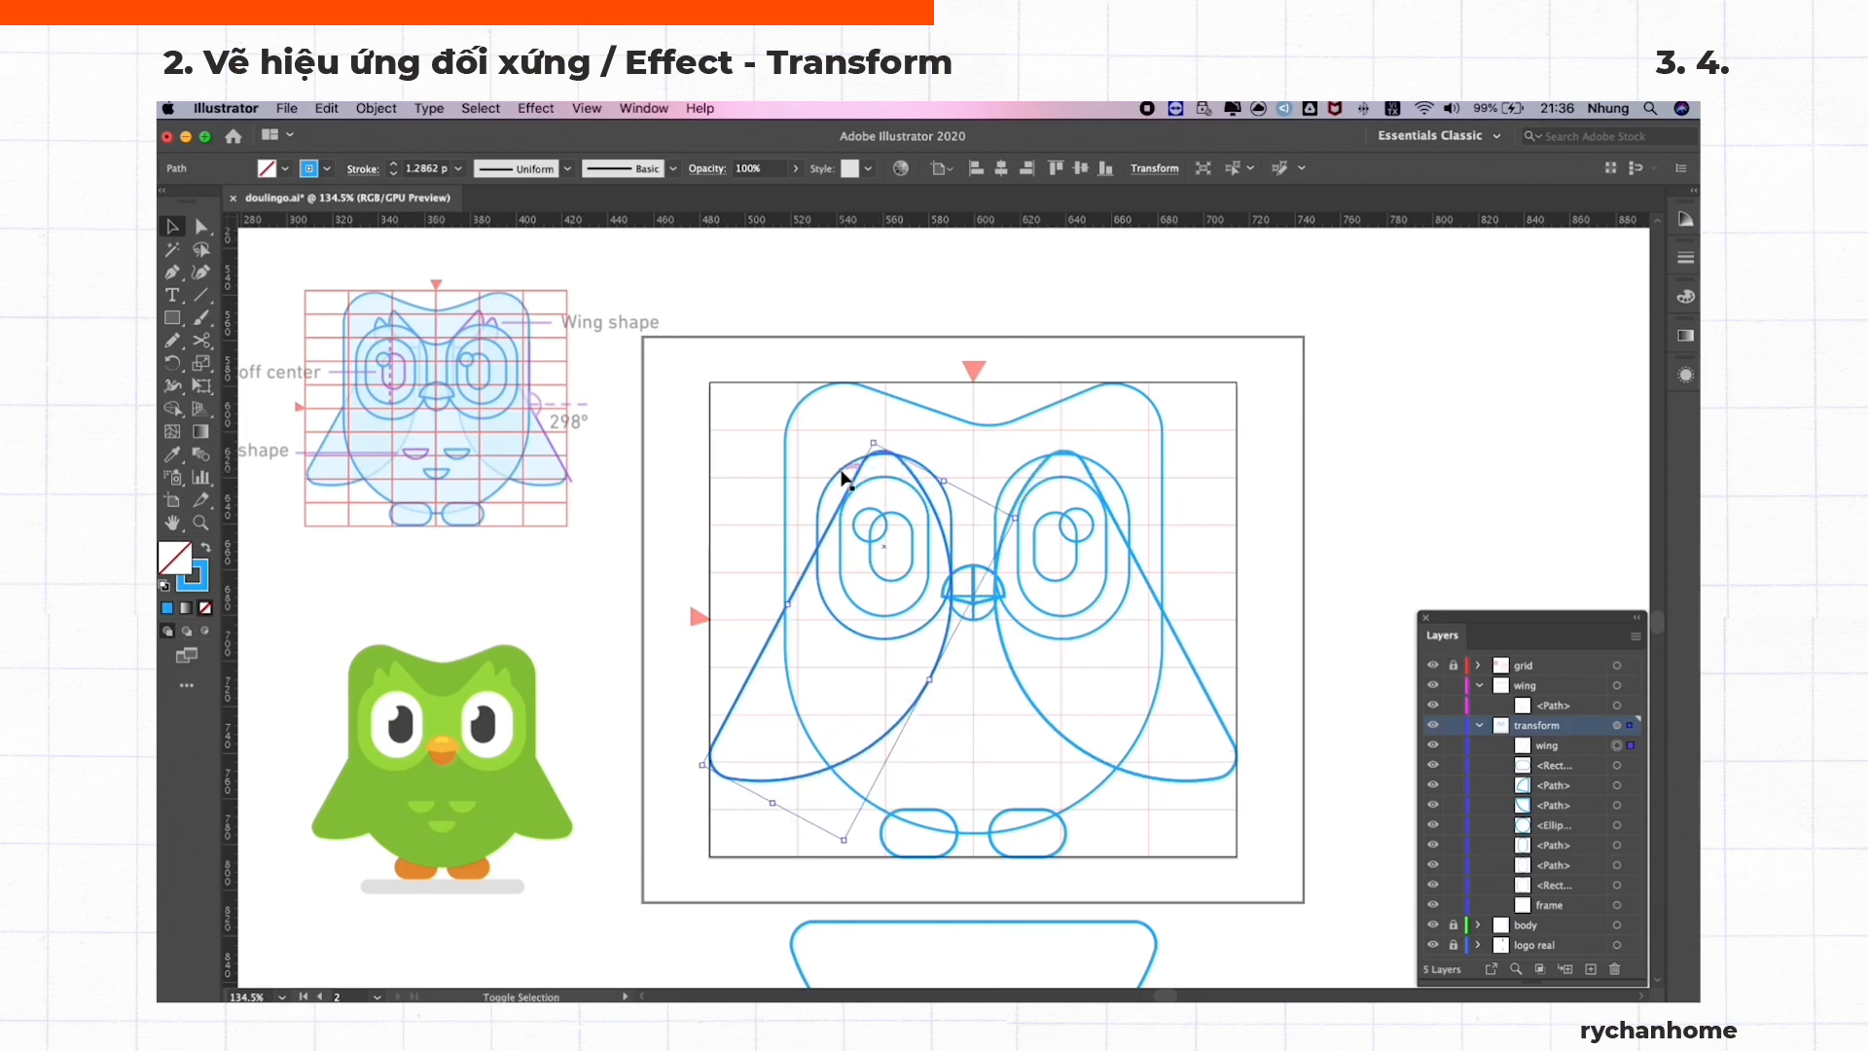
{"action": "left_click", "coordinate": [1059, 169]}
{"action": "left_click", "coordinate": [1045, 274]}
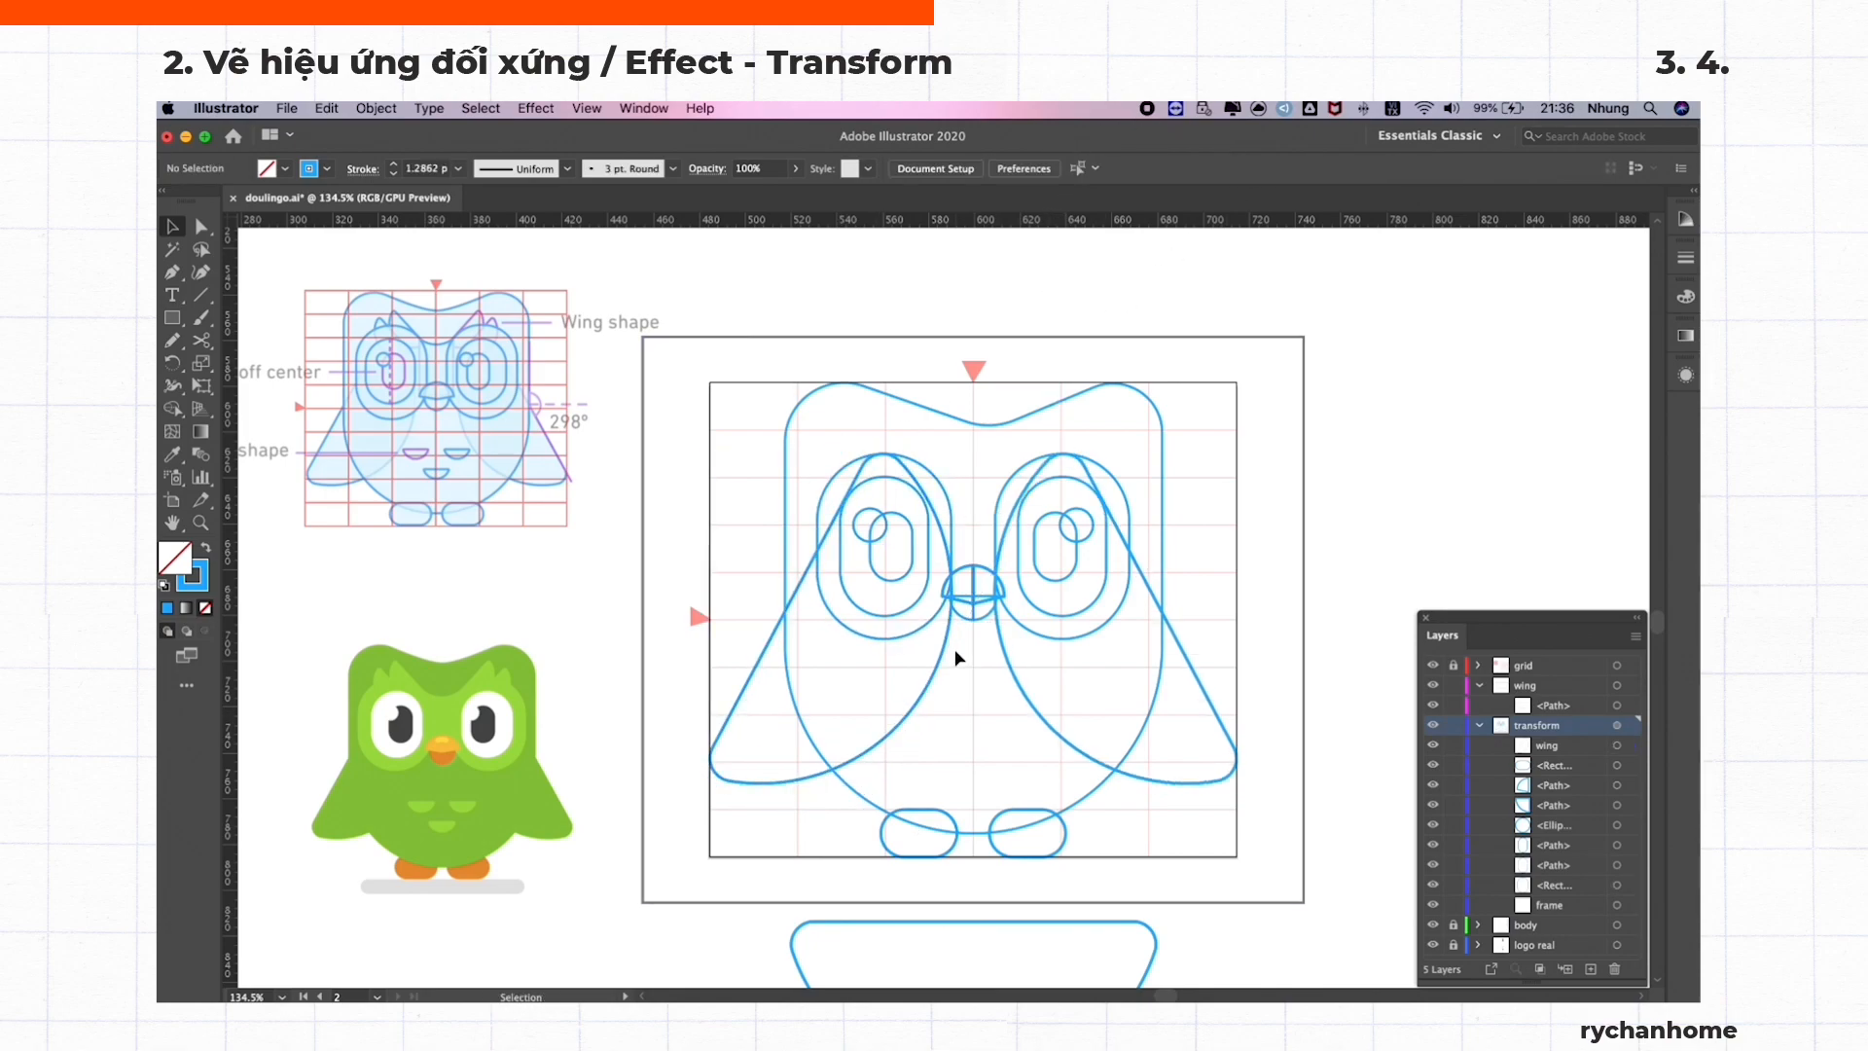
{"action": "left_click", "coordinate": [928, 697]}
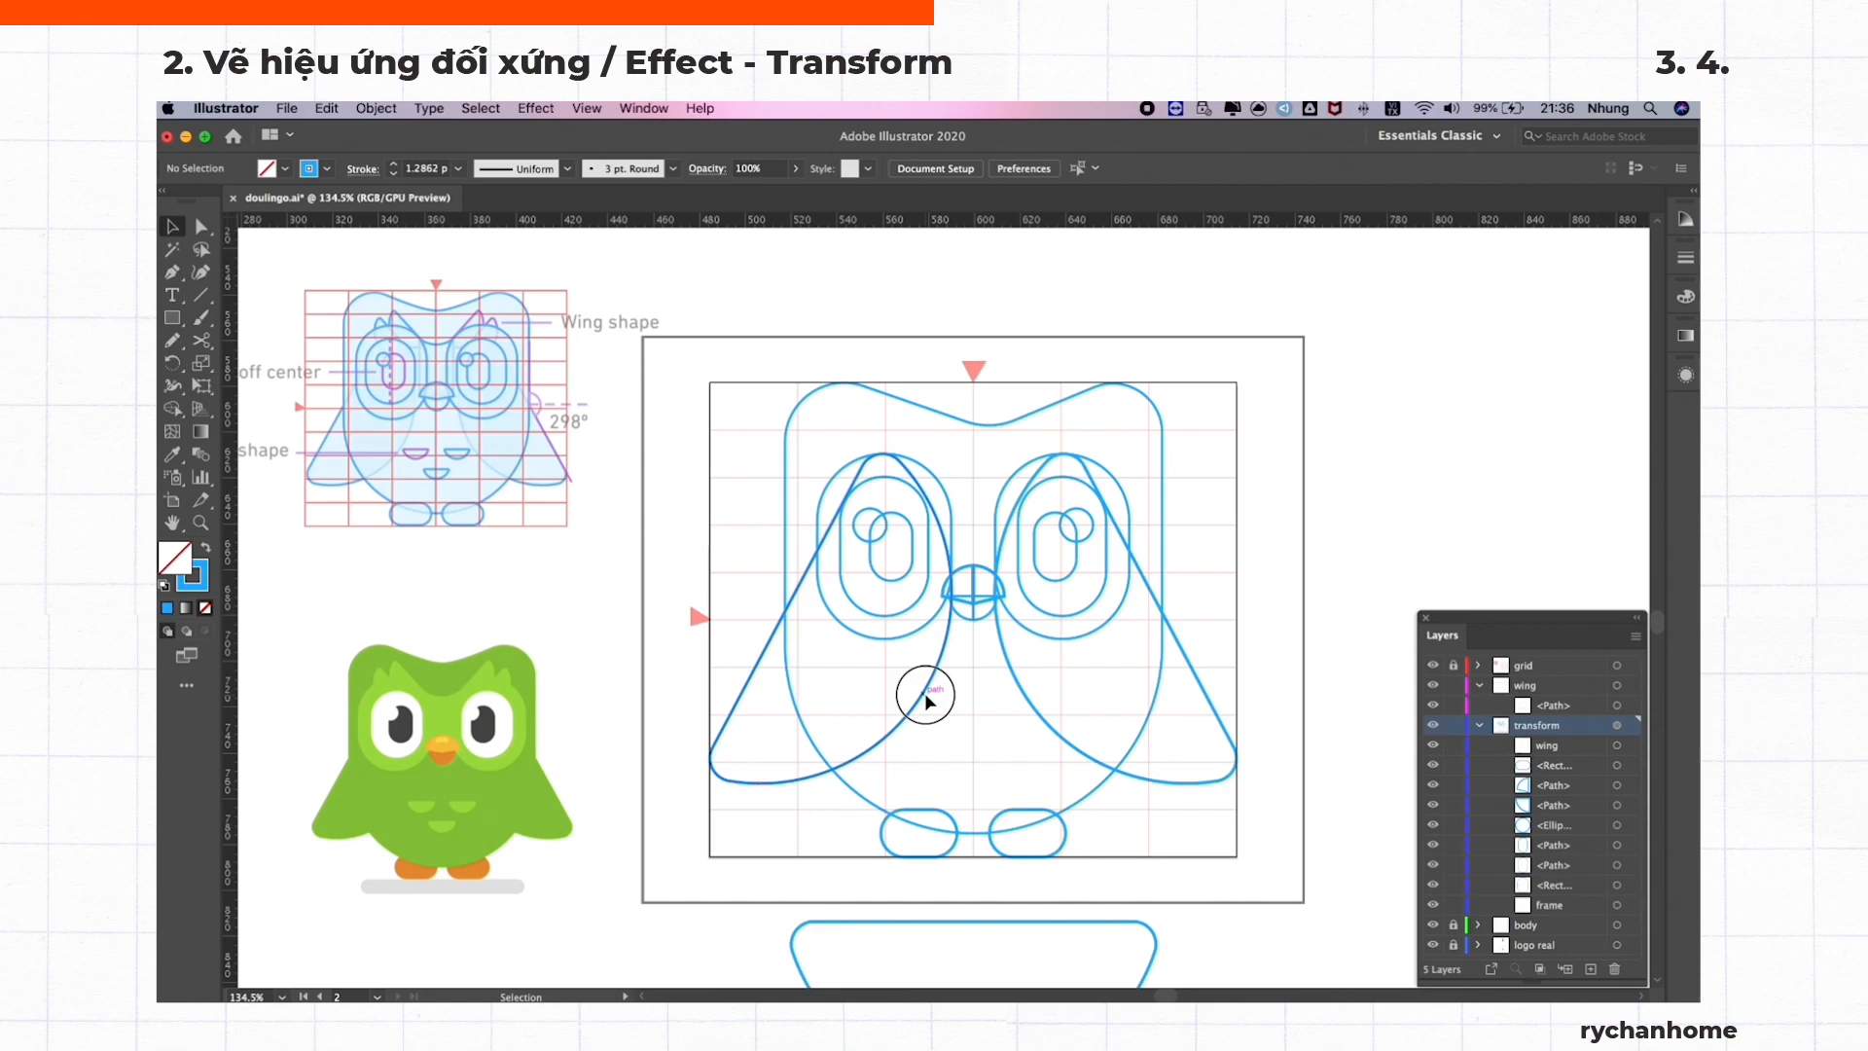
{"action": "left_click", "coordinate": [1435, 746]}
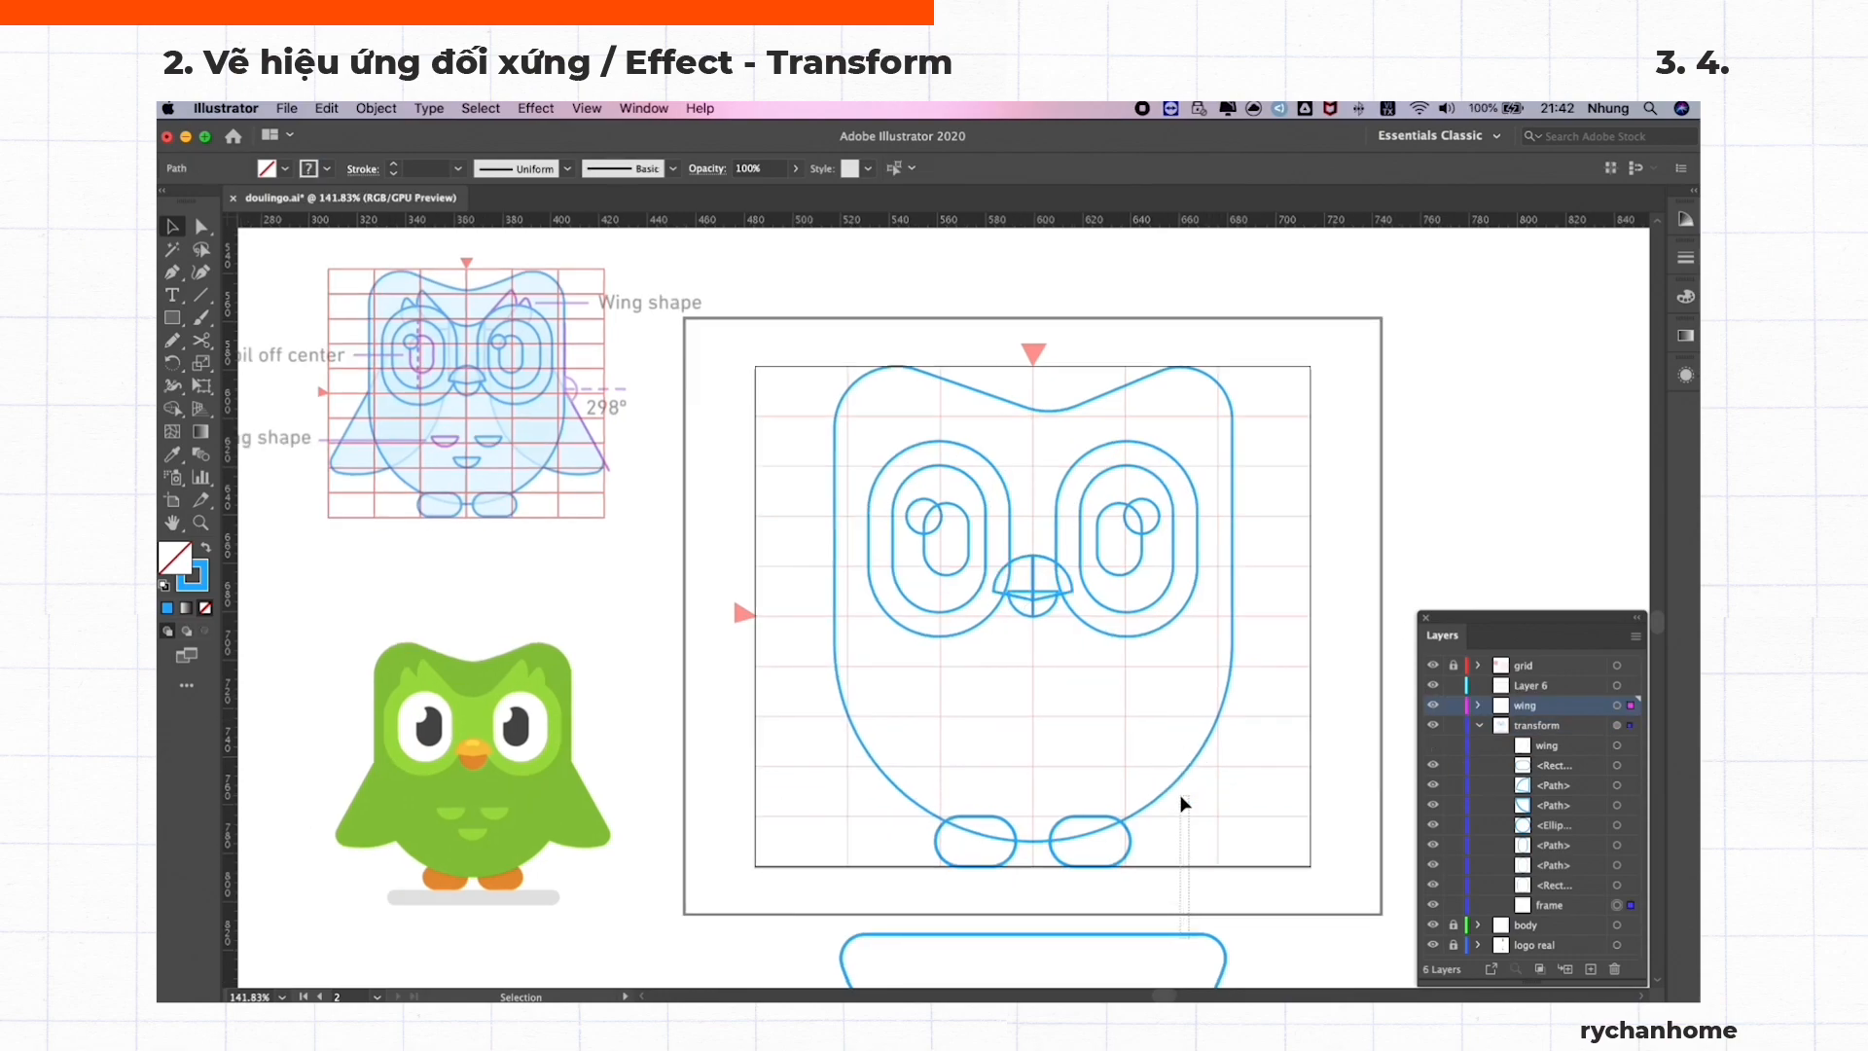
Move the spare wing copy up onto the owl's head and scale it down to a small feather above the left eye
{"action": "left_click_drag", "start_coordinate": [1238, 956], "coordinate": [1226, 689]}
{"action": "scroll", "coordinate": [1168, 662], "scroll_direction": "up", "scroll_amount": 1}
{"action": "left_click_drag", "start_coordinate": [1130, 716], "coordinate": [1138, 612]}
{"action": "left_click_drag", "start_coordinate": [1251, 782], "coordinate": [1012, 527]}
{"action": "scroll", "coordinate": [1036, 508], "scroll_direction": "up", "scroll_amount": 8}
Rotate the small feather about its lower inner corner so its straight side slopes down towards the centre line over the left eye
{"action": "key", "text": "r"}
{"action": "left_click", "coordinate": [1041, 673]}
{"action": "mouse_move", "coordinate": [717, 875]}
{"action": "left_mouse_down"}
{"action": "mouse_move", "coordinate": [617, 634]}
{"action": "mouse_move", "coordinate": [701, 498]}
{"action": "left_mouse_up"}
{"action": "scroll", "coordinate": [834, 379], "scroll_direction": "down", "scroll_amount": 3}
{"action": "key", "text": "v"}
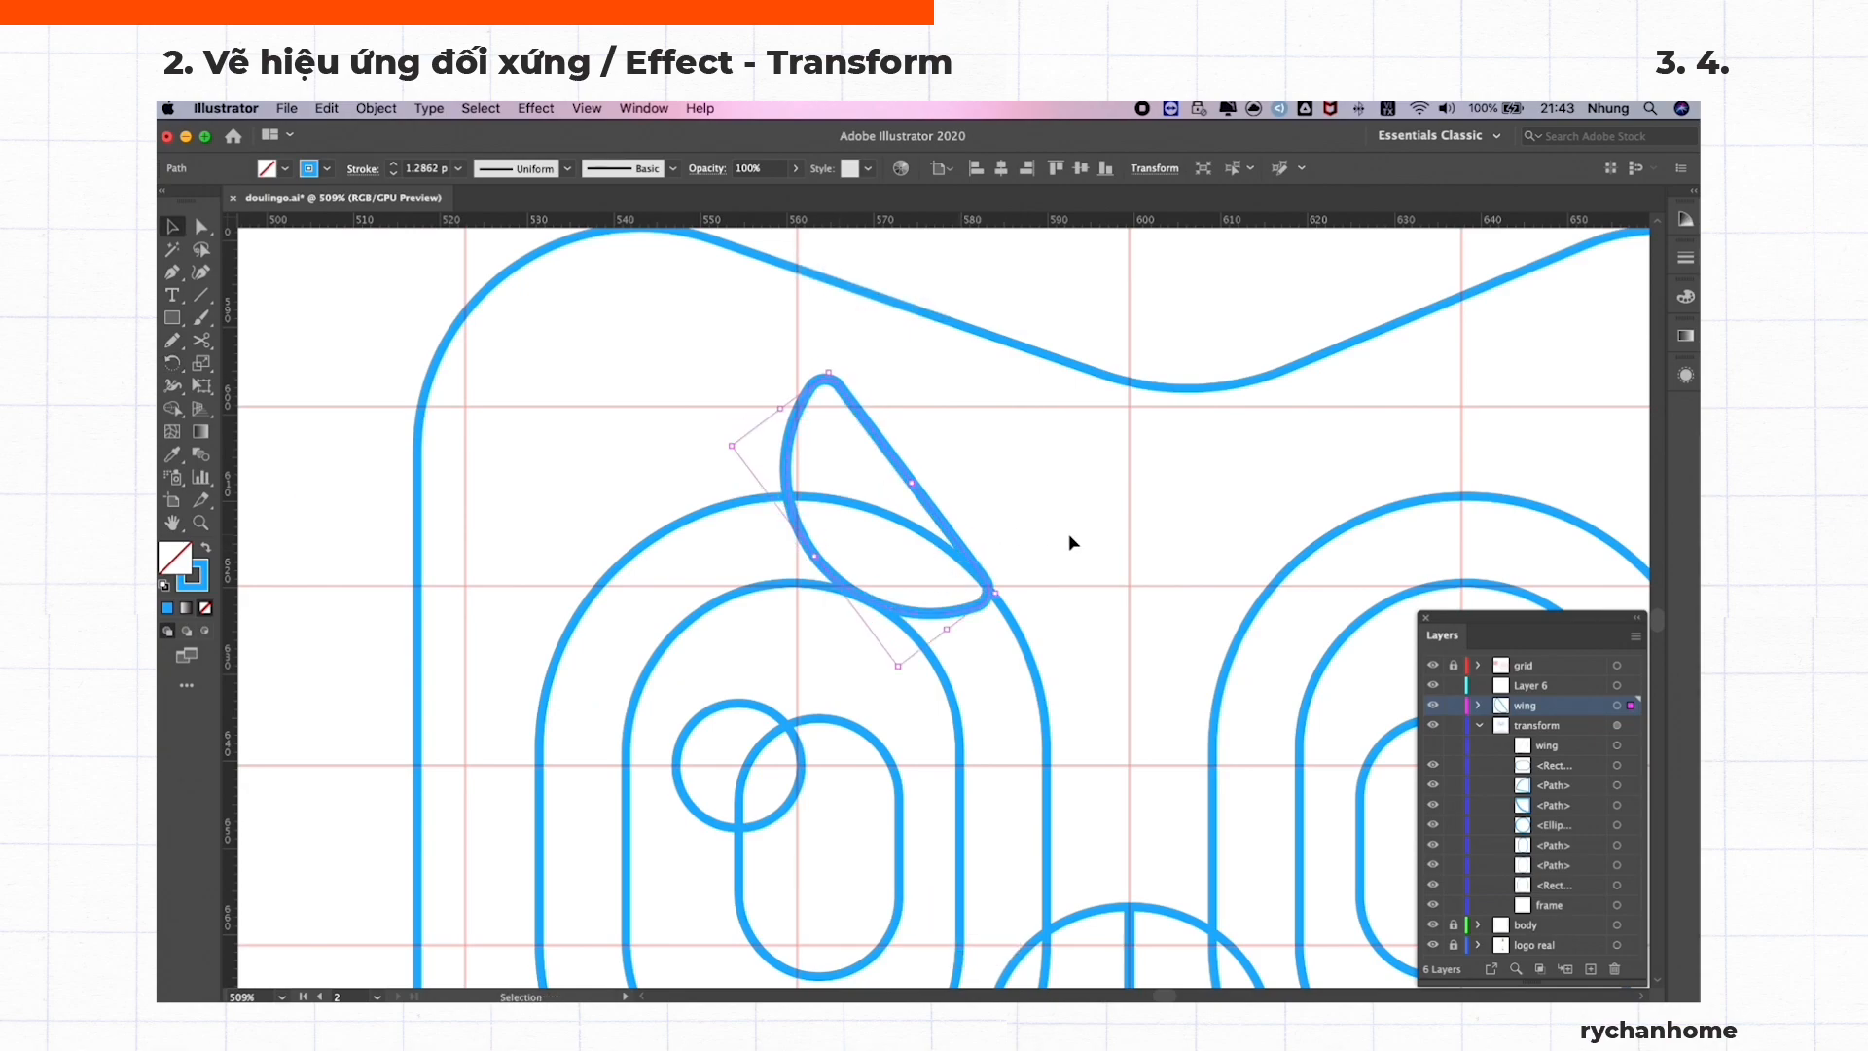
{"action": "scroll", "coordinate": [1068, 534], "scroll_direction": "down", "scroll_amount": 2}
{"action": "left_click", "coordinate": [1058, 502]}
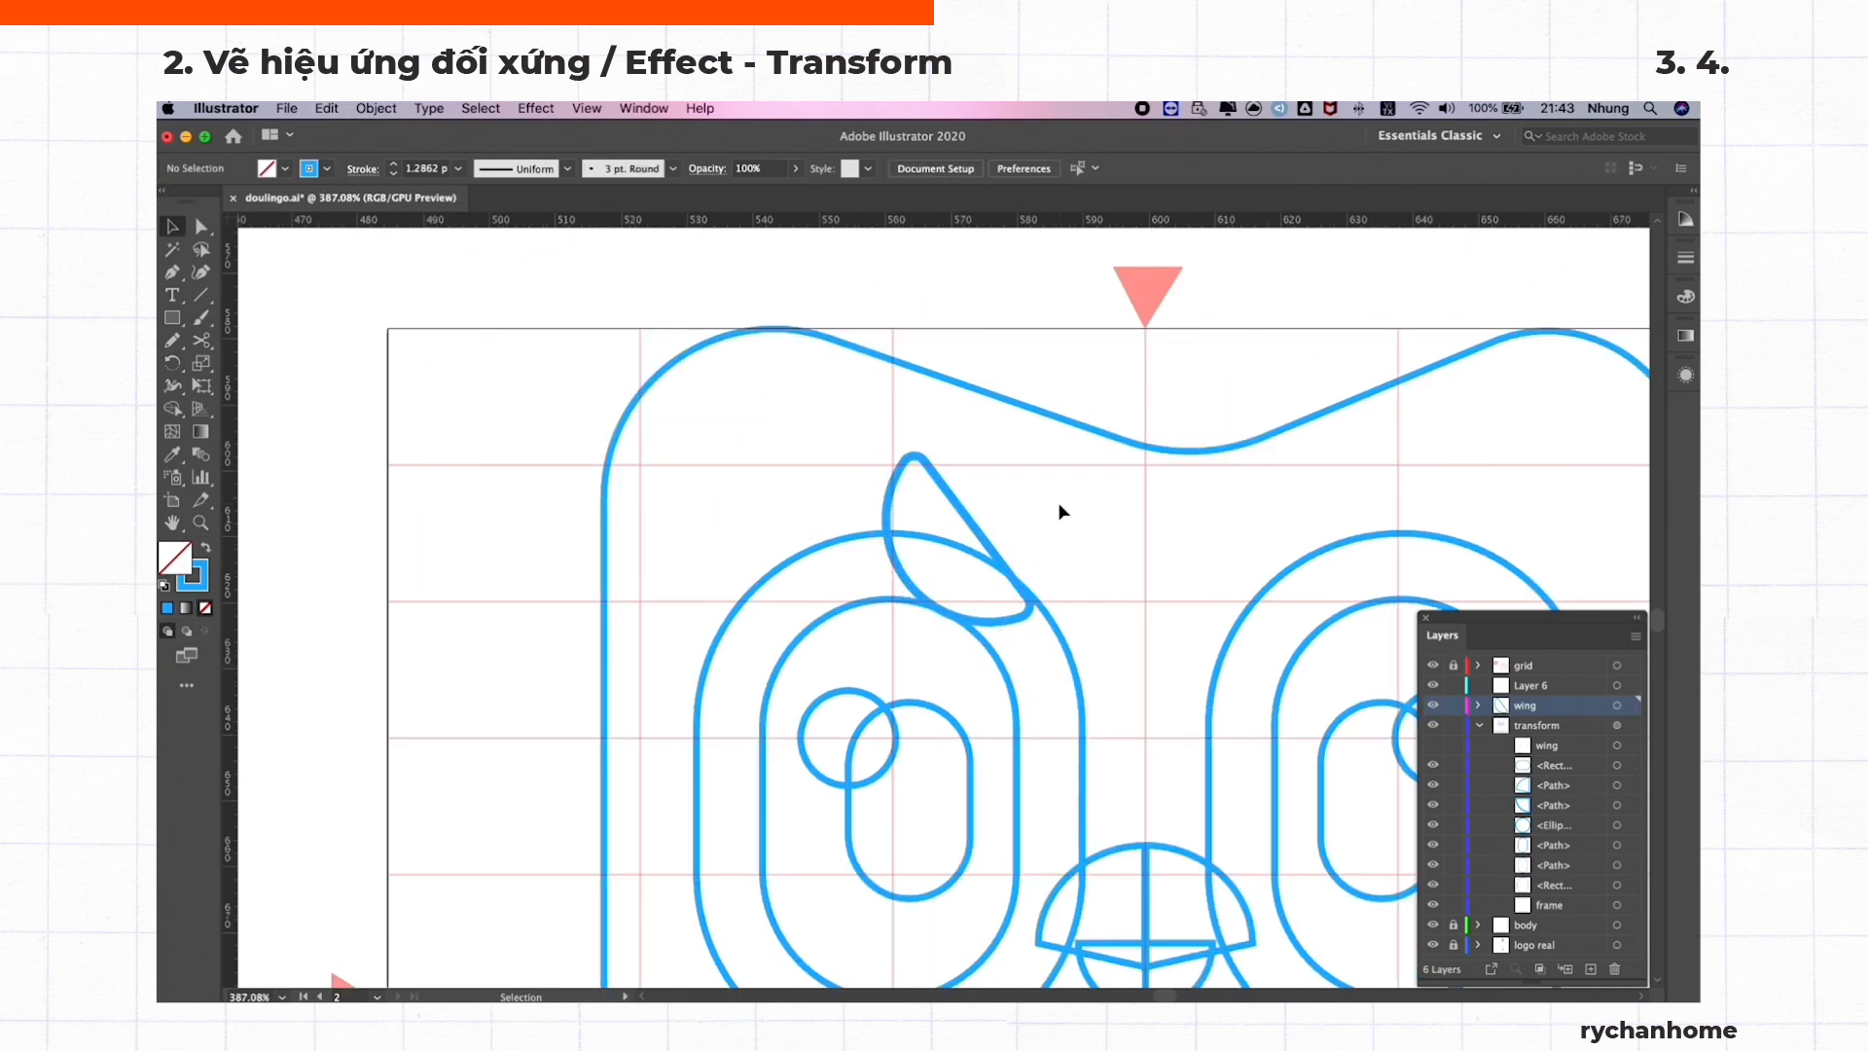
Move the small feather into the transform layer and place a copy of it on its outer side
{"action": "left_click", "coordinate": [985, 541]}
{"action": "left_click_drag", "start_coordinate": [1633, 747], "coordinate": [1632, 749]}
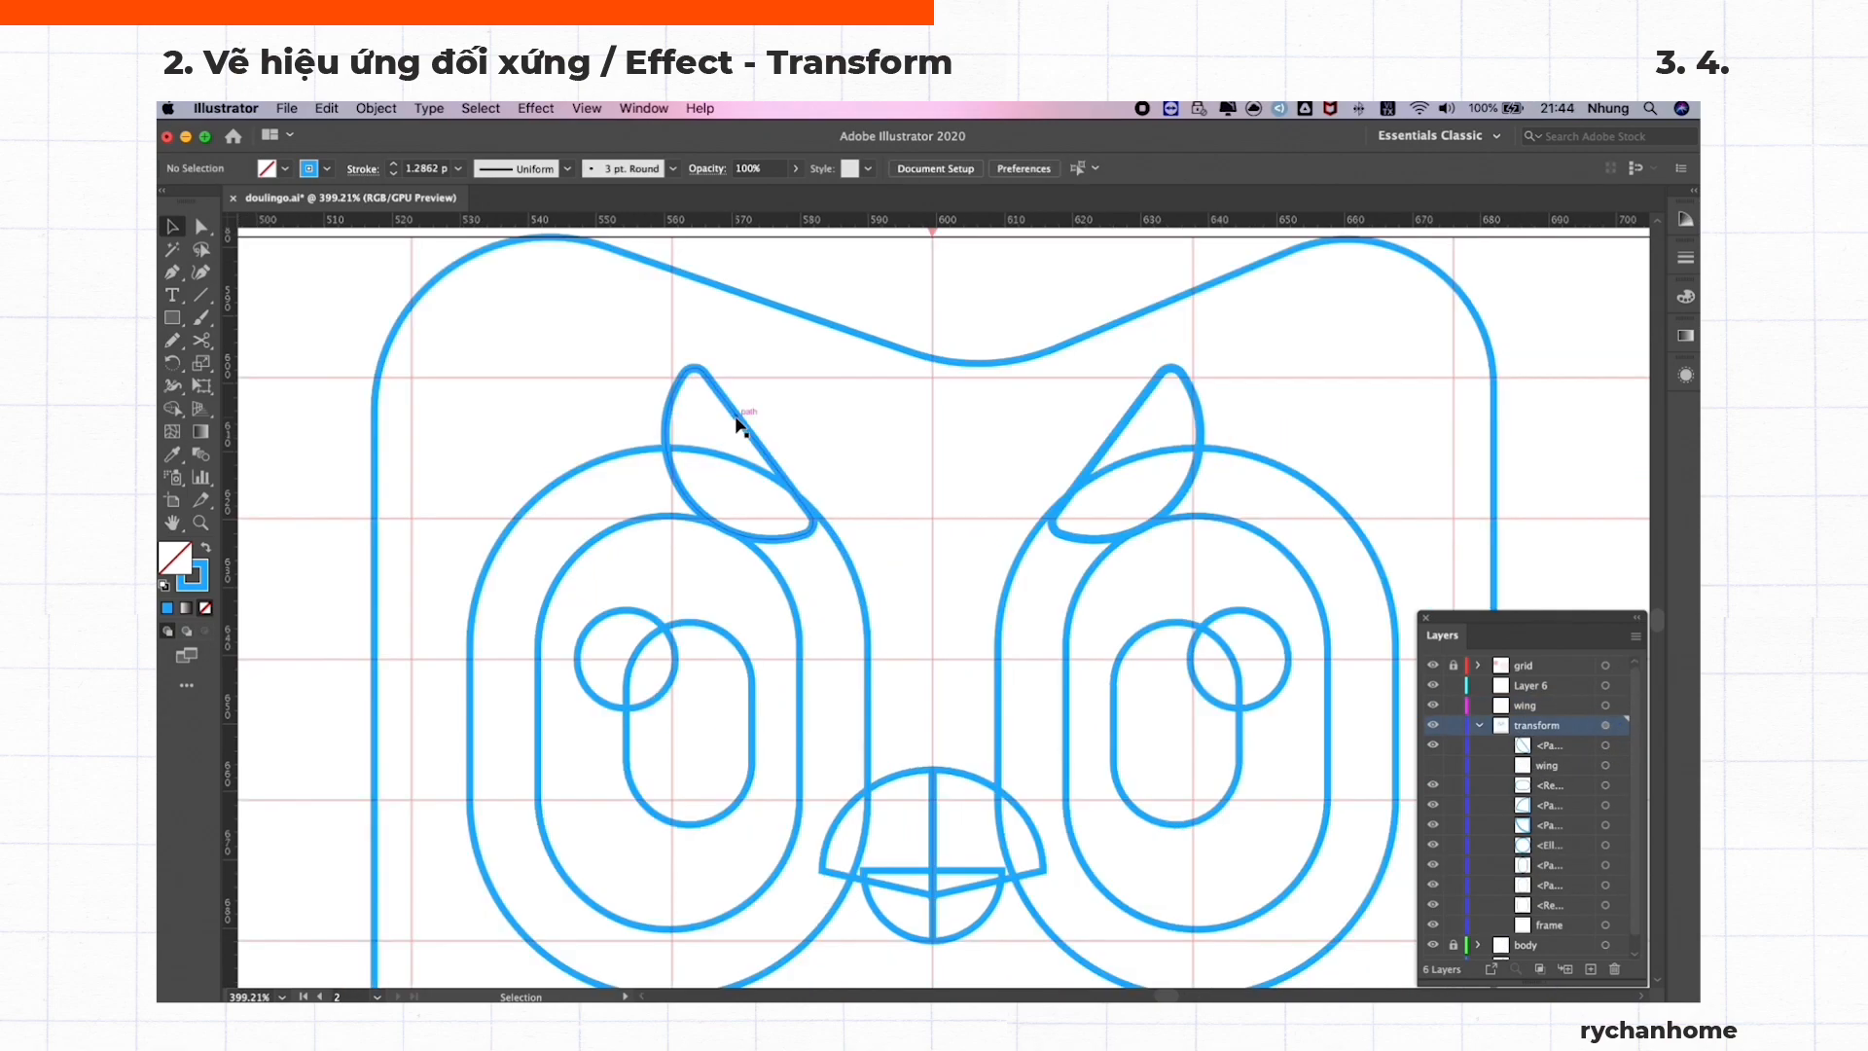
{"action": "left_click_drag", "start_coordinate": [736, 420], "coordinate": [634, 434]}
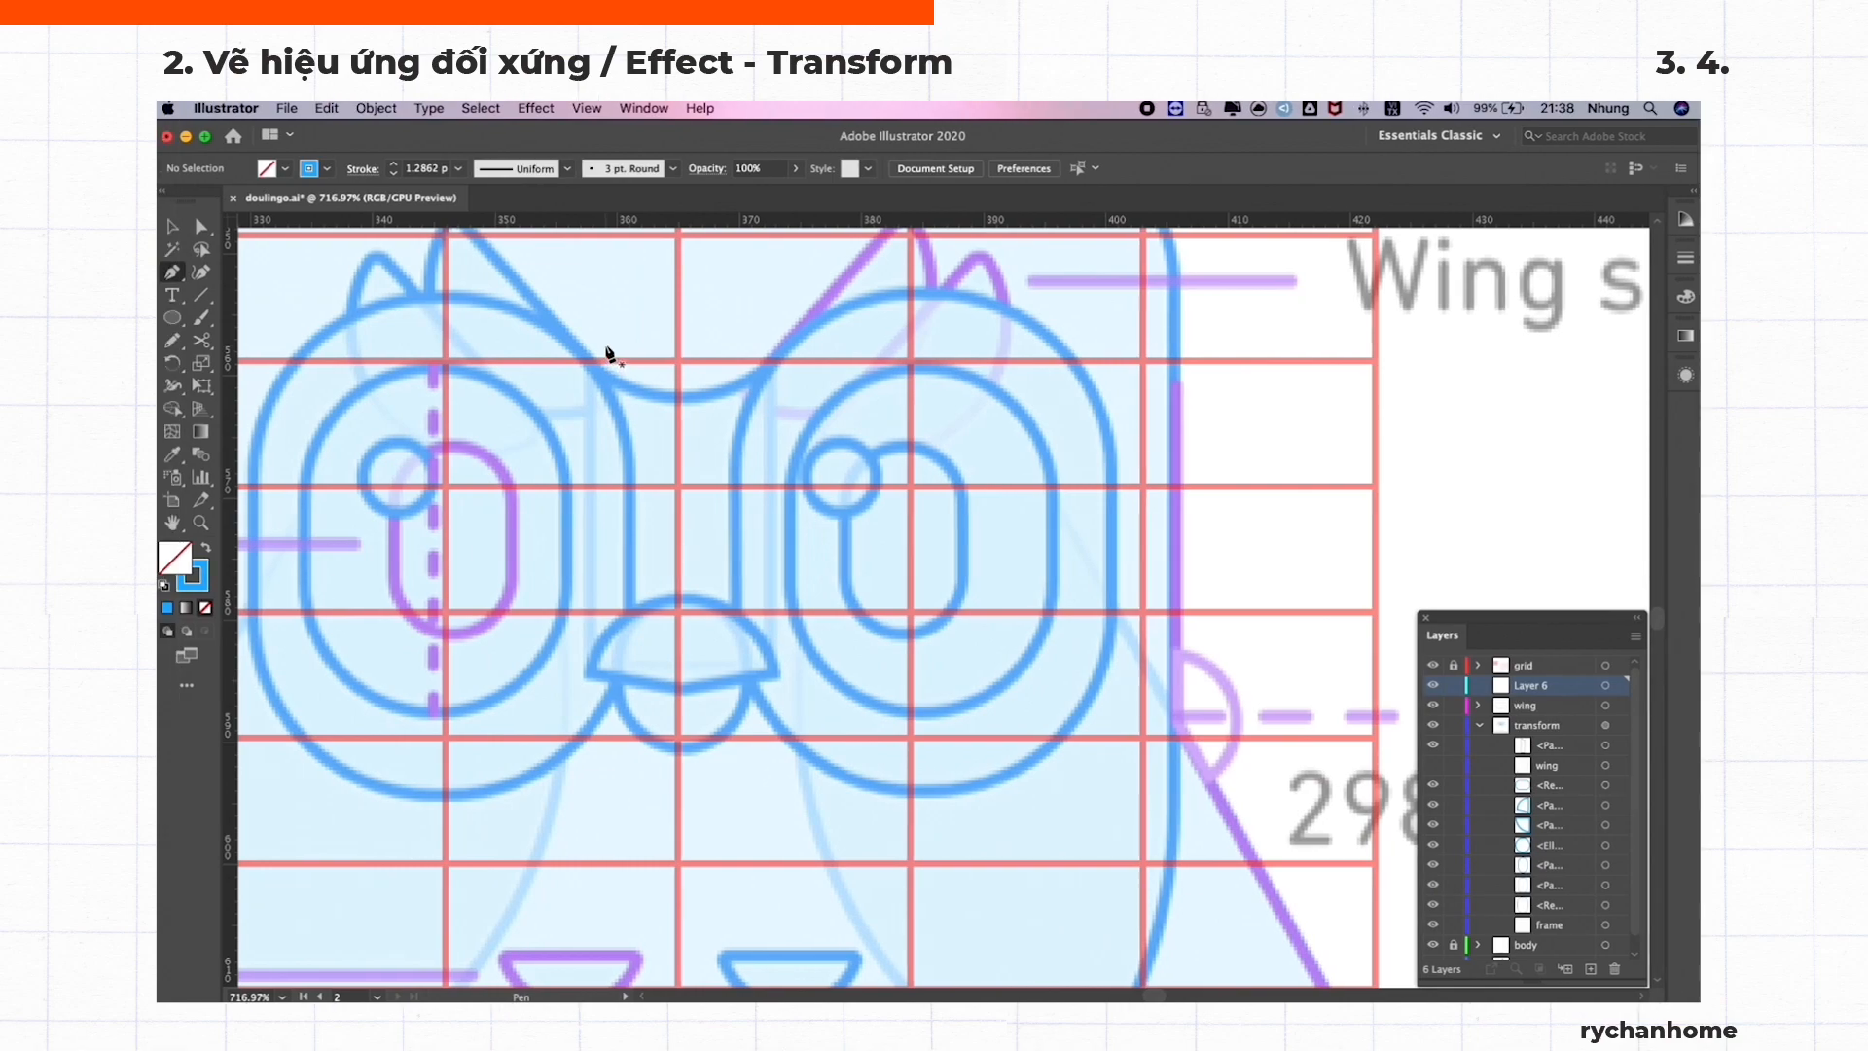
Mark the feather's meeting point with the left eye outline on the reference with two short crossed lines, and sample the purple pupil's colour for them
{"action": "left_click", "coordinate": [606, 347]}
{"action": "left_click", "coordinate": [571, 380]}
{"action": "key", "text": "v"}
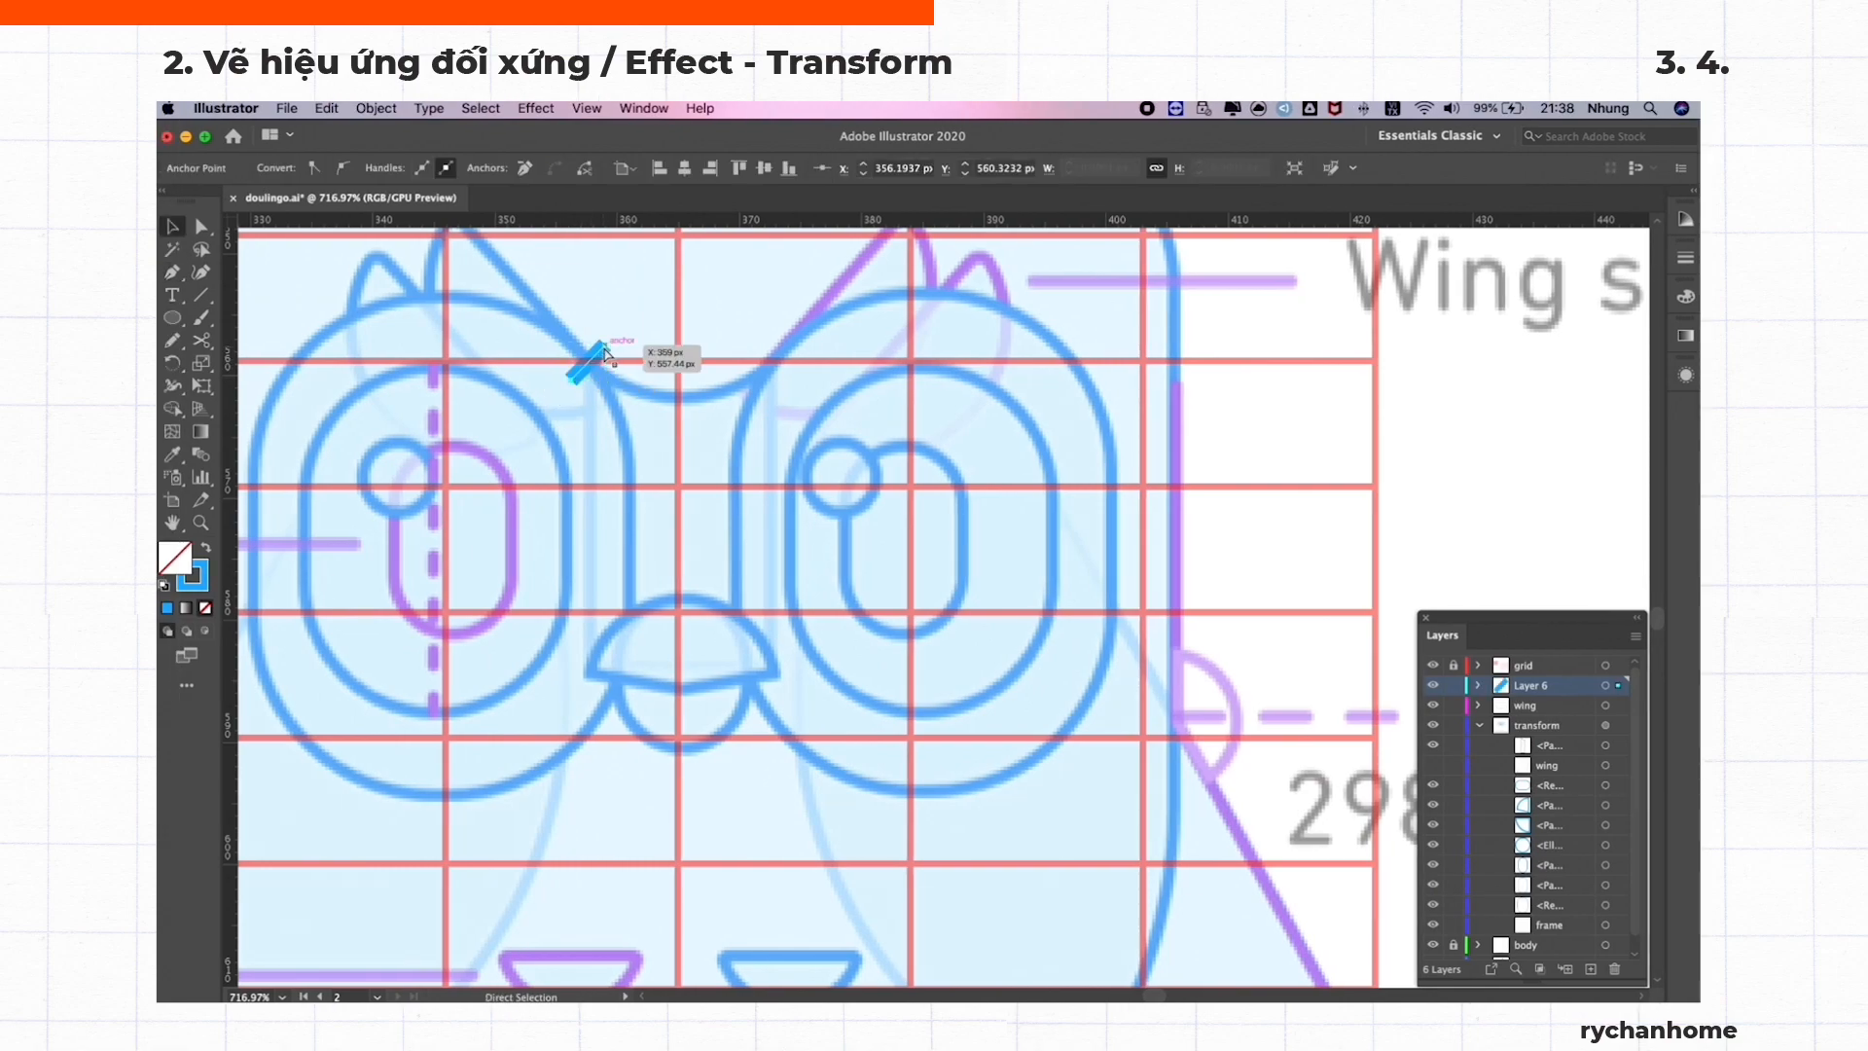
{"action": "key", "text": "v"}
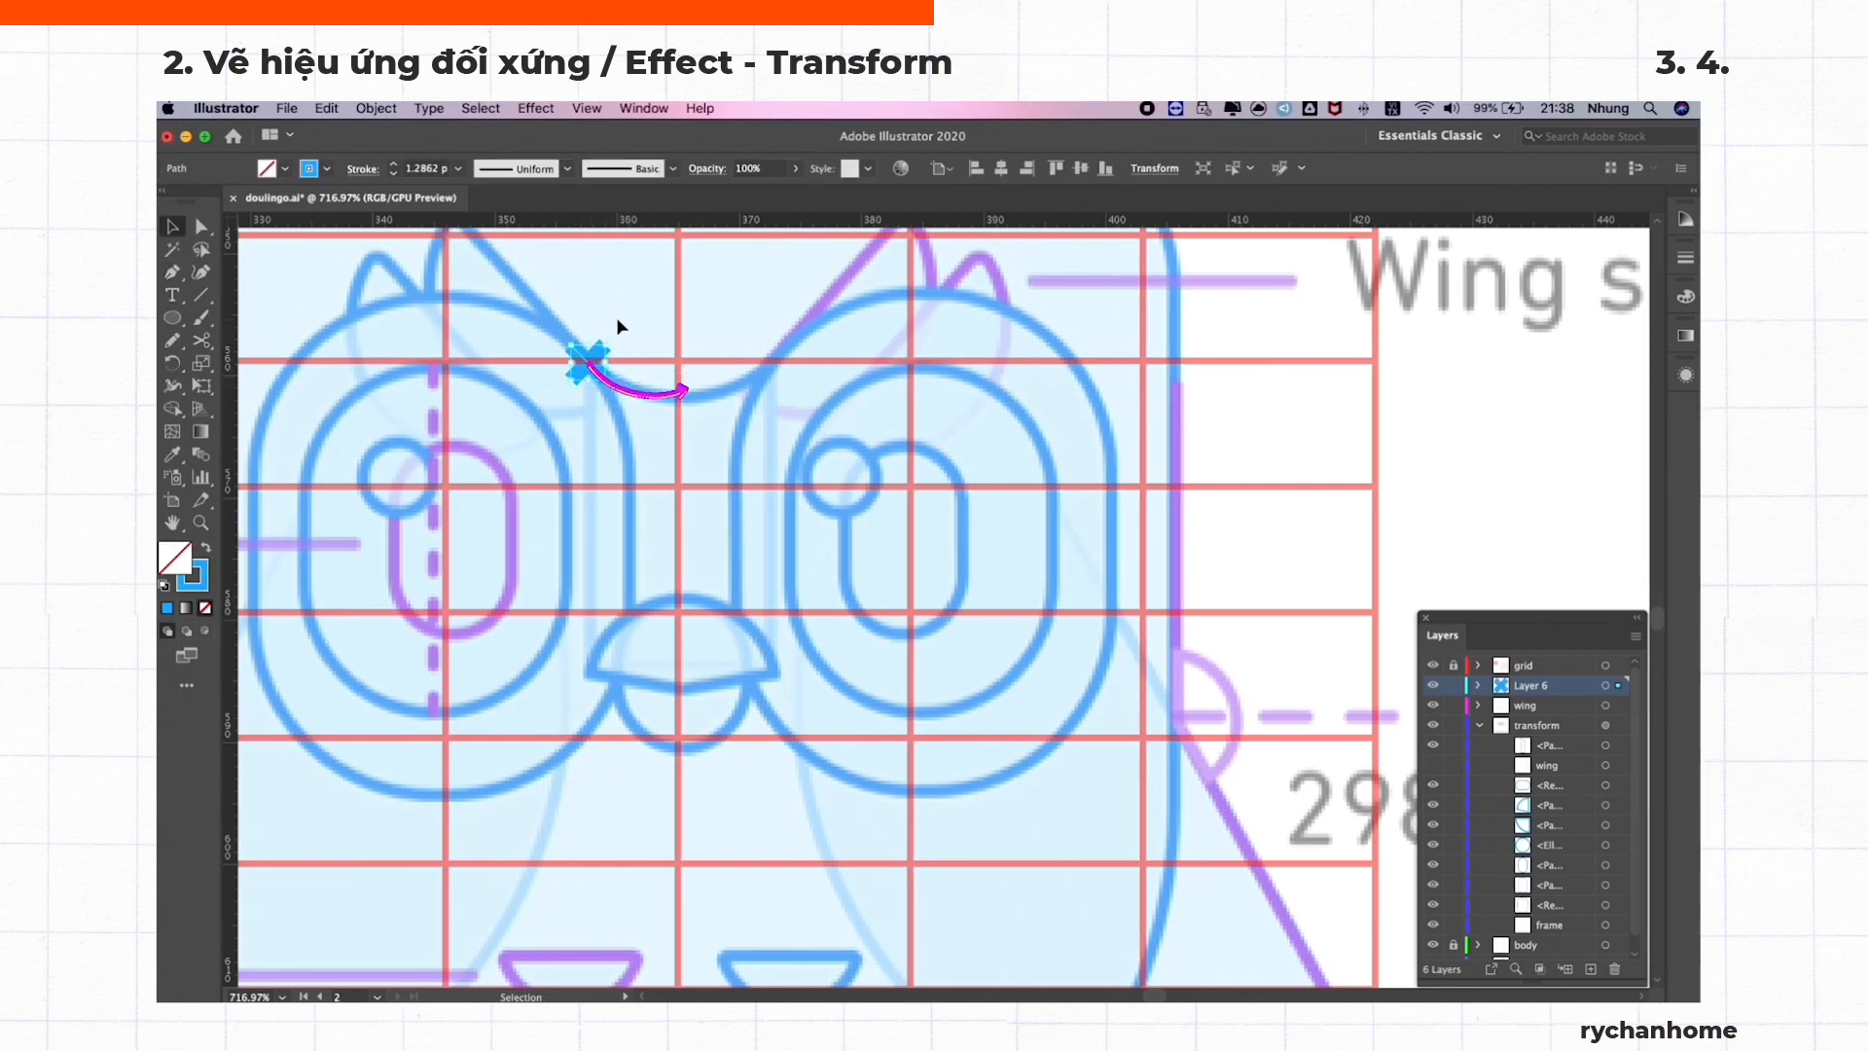
{"action": "key", "text": "i"}
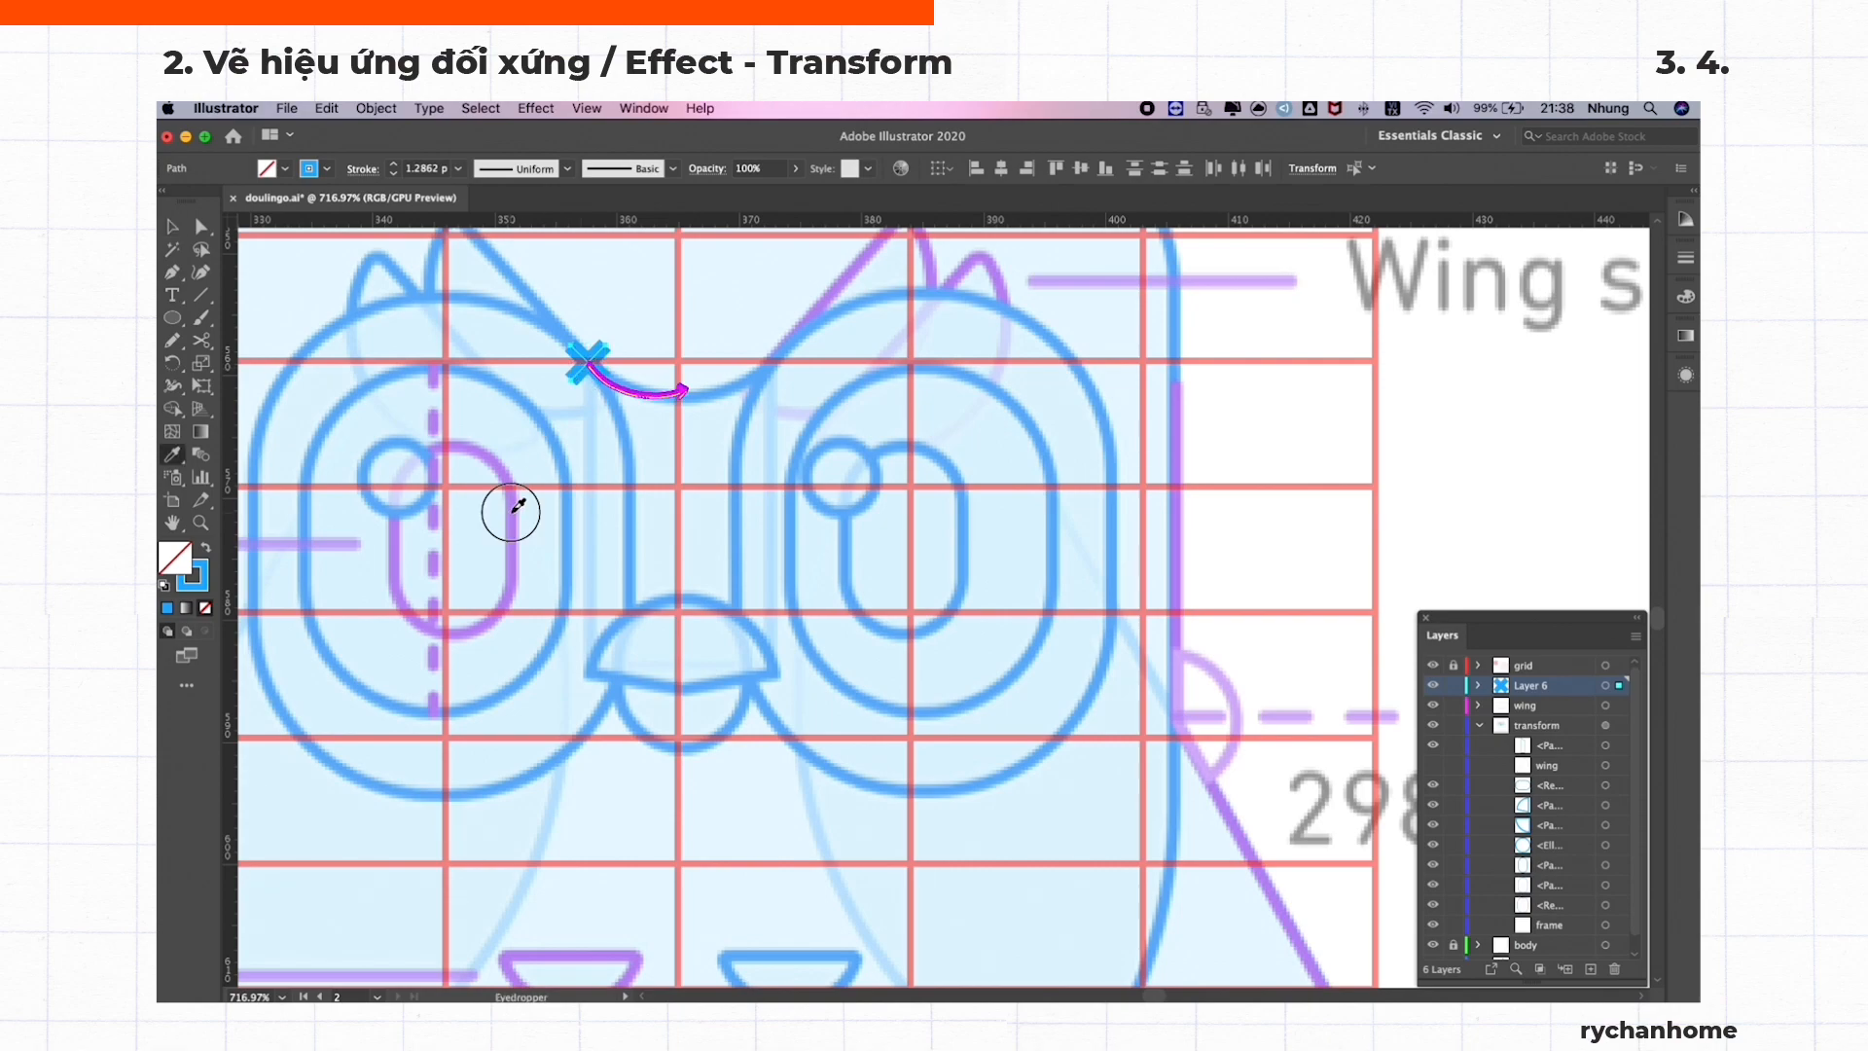
{"action": "left_click", "coordinate": [513, 510]}
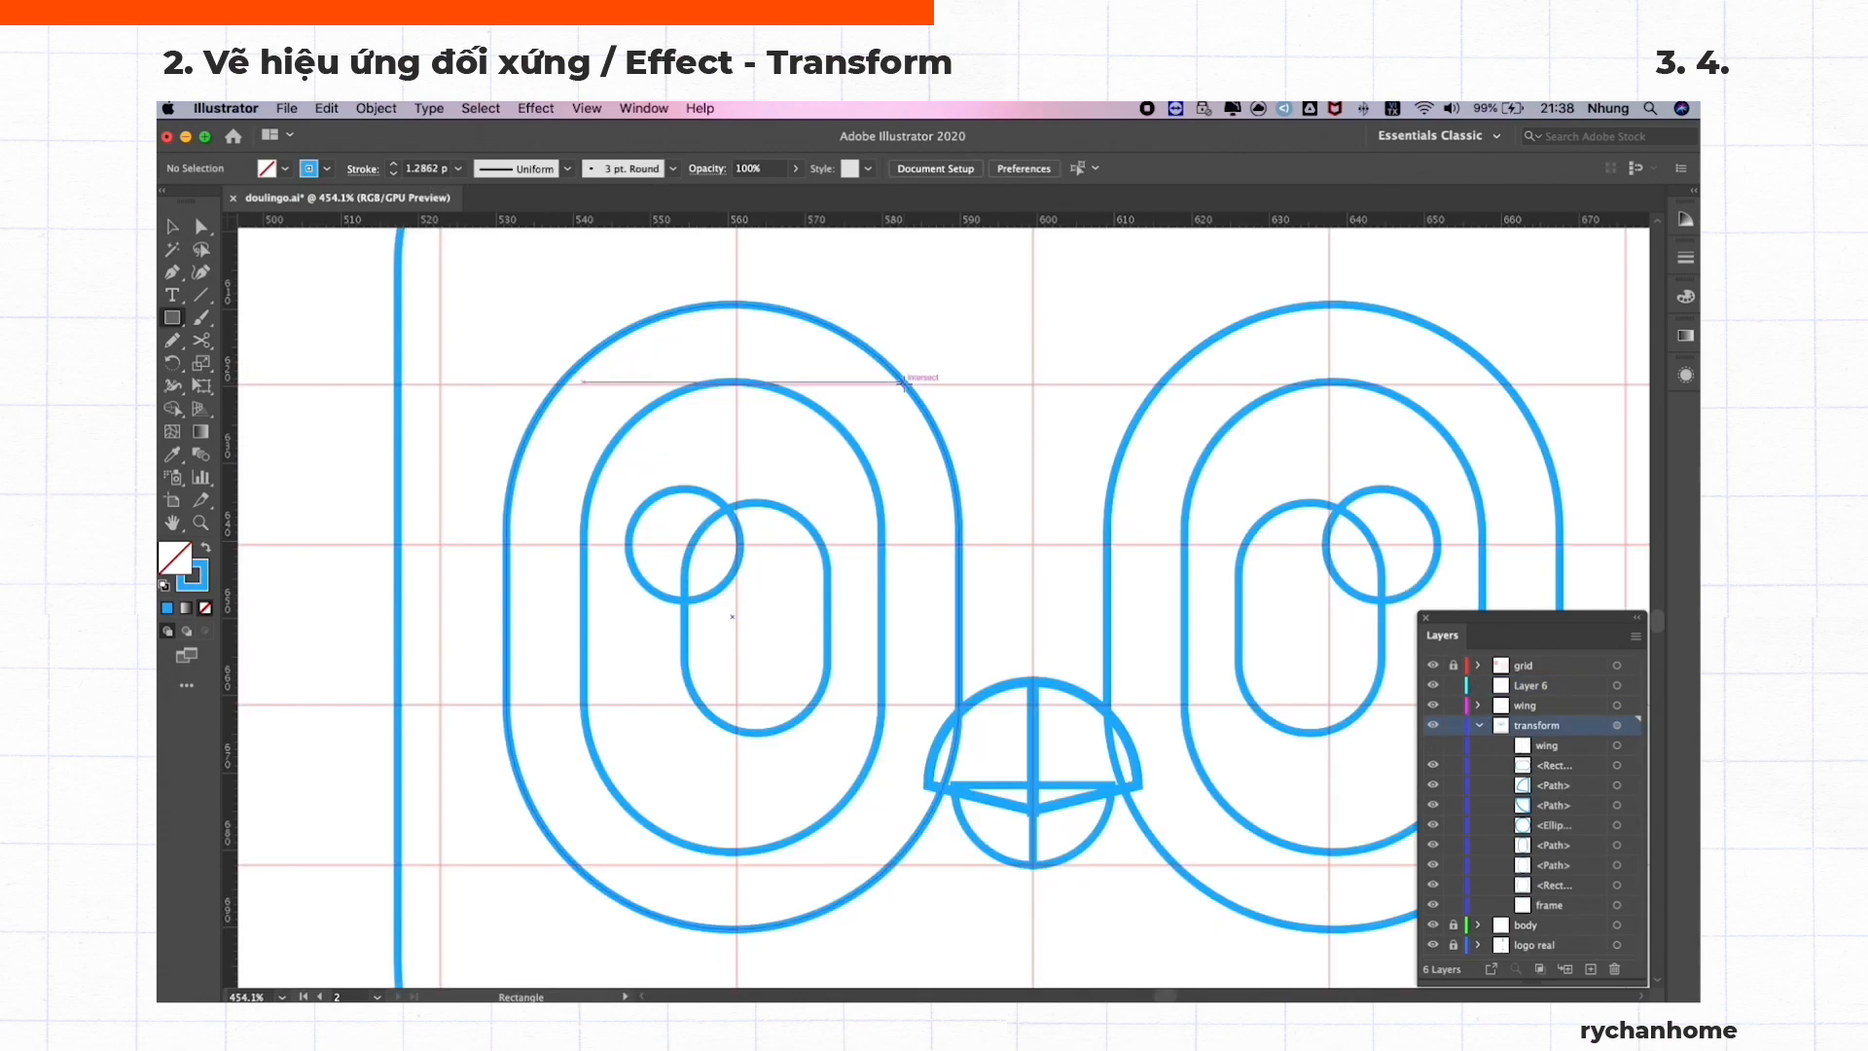
Draw a rectangle about 17 by 52 px from the left eye's outline to the centre line, and enlarge the upper beak half to its width
{"action": "left_click_drag", "start_coordinate": [903, 382], "coordinate": [1032, 786]}
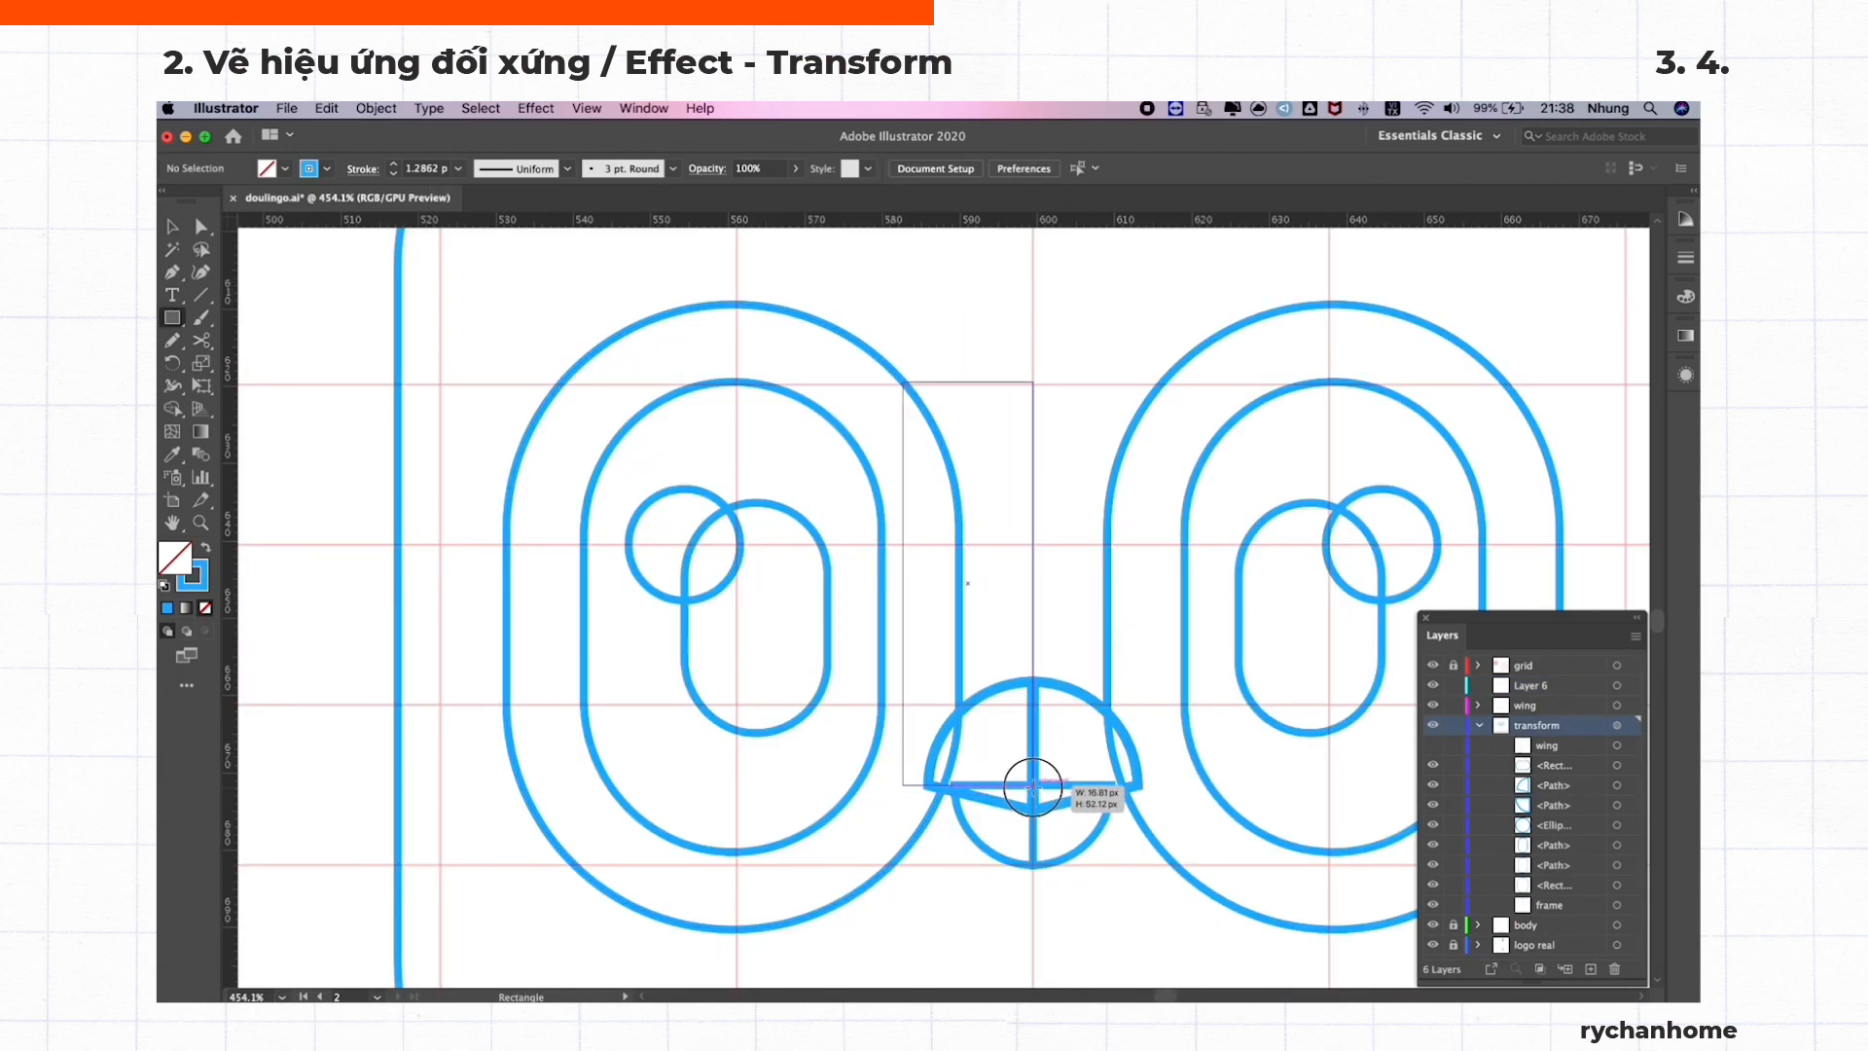
{"action": "left_click_drag", "start_coordinate": [1032, 786], "coordinate": [1033, 786]}
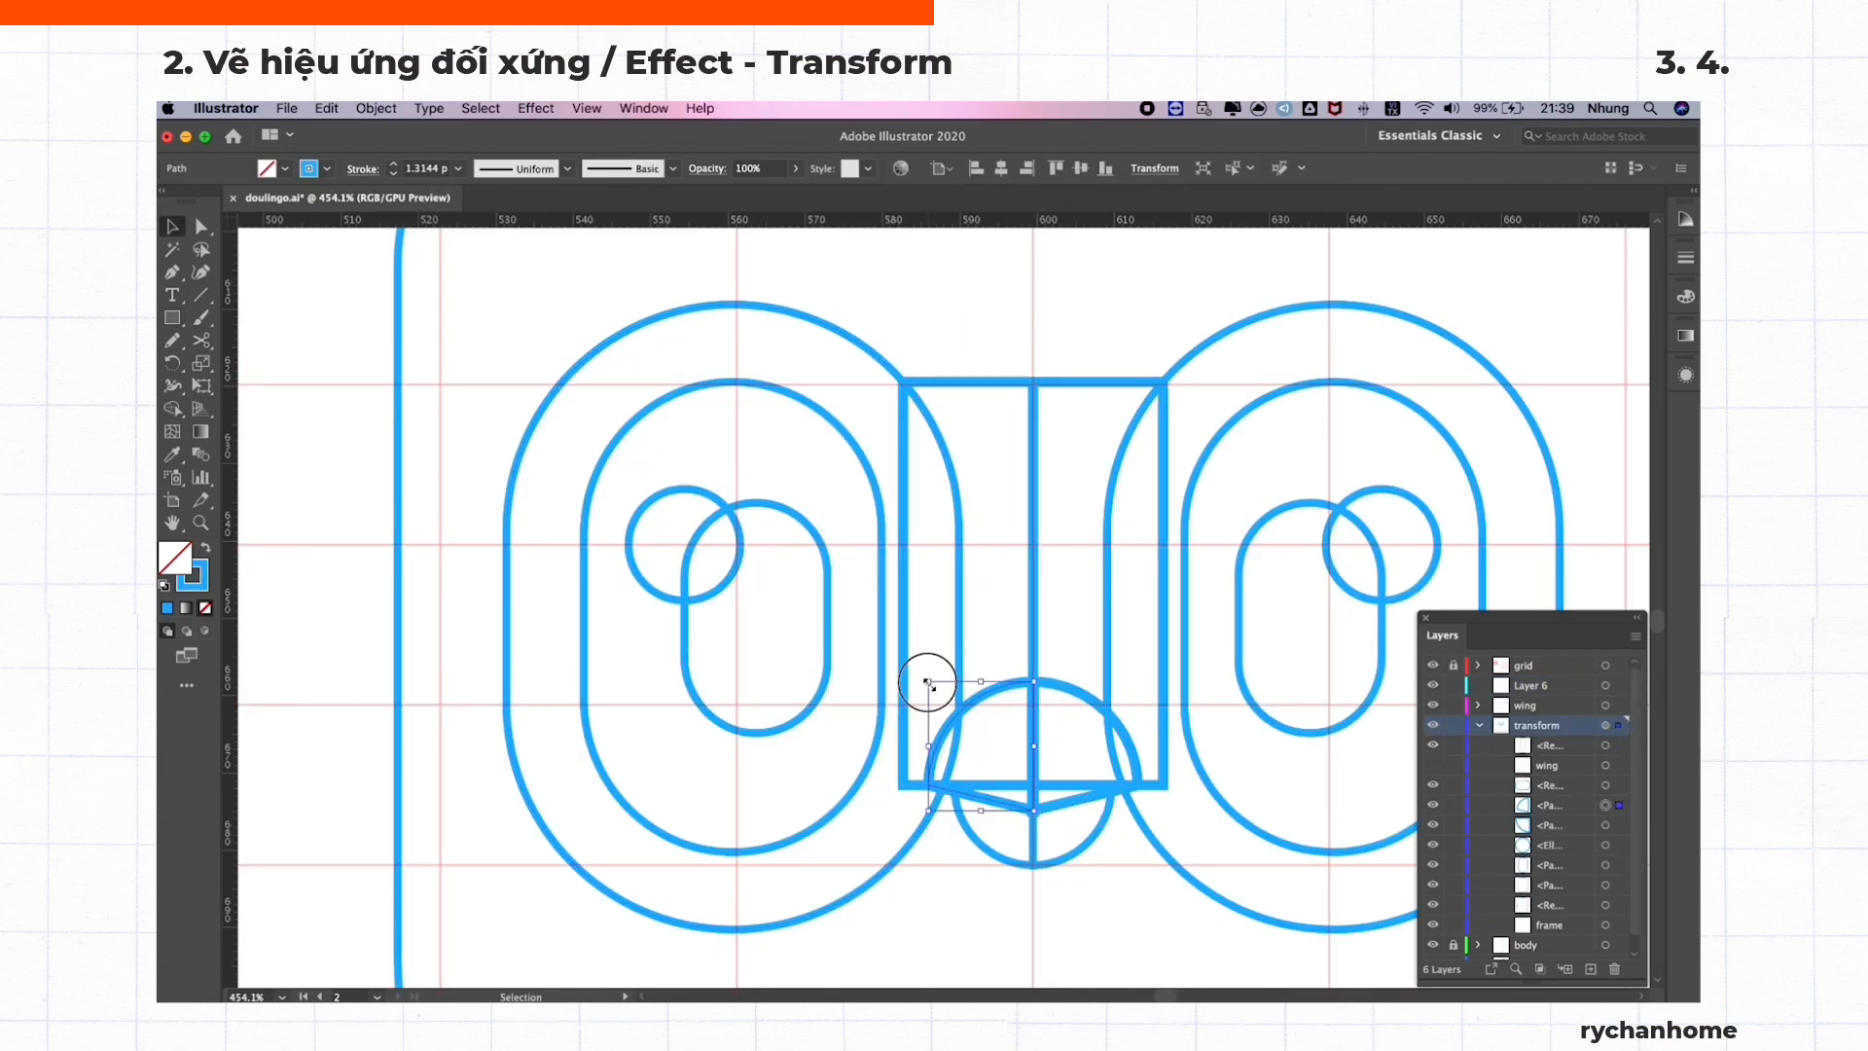
{"action": "mouse_move", "coordinate": [927, 683]}
{"action": "left_mouse_down"}
{"action": "mouse_move", "coordinate": [884, 651]}
{"action": "mouse_move", "coordinate": [906, 657]}
{"action": "left_mouse_up"}
{"action": "scroll", "coordinate": [906, 762], "scroll_direction": "up", "scroll_amount": 3}
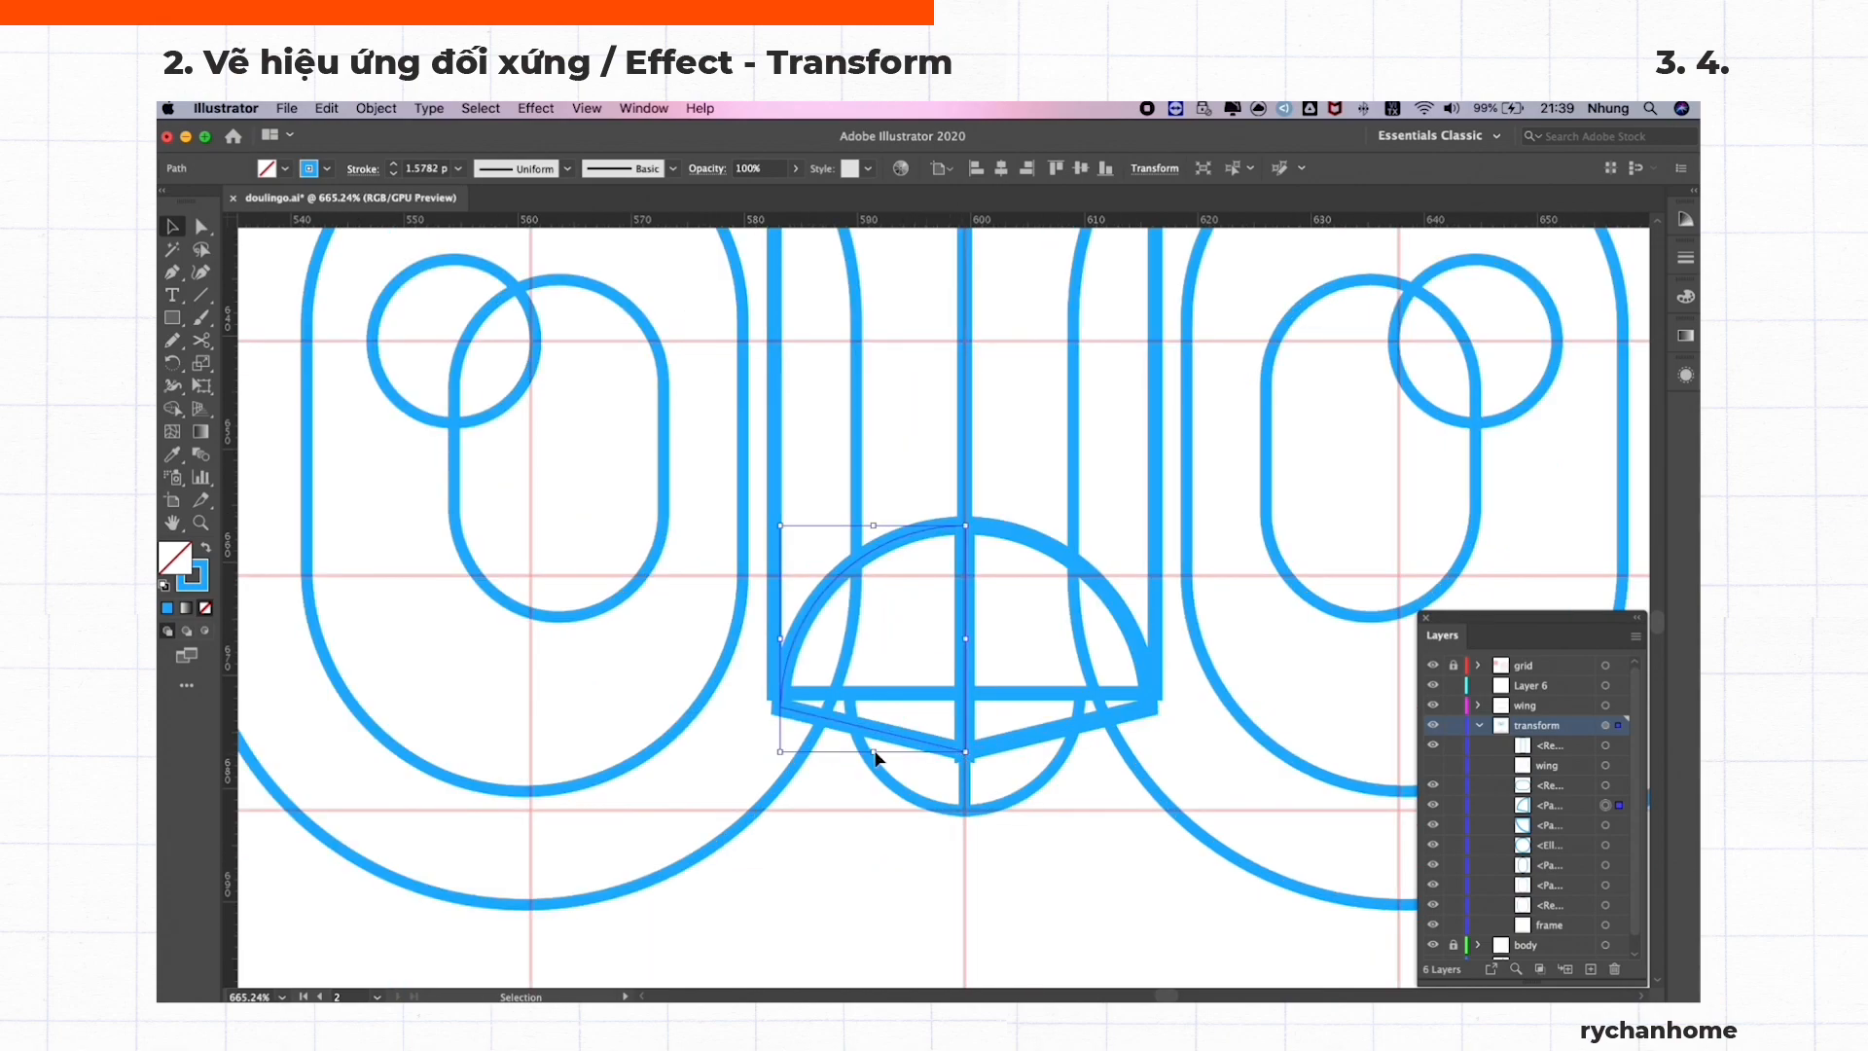
Shorten the upper beak half from its lower edge, and enlarge the lower beak half from its upper outer corner
{"action": "left_click_drag", "start_coordinate": [874, 751], "coordinate": [874, 734]}
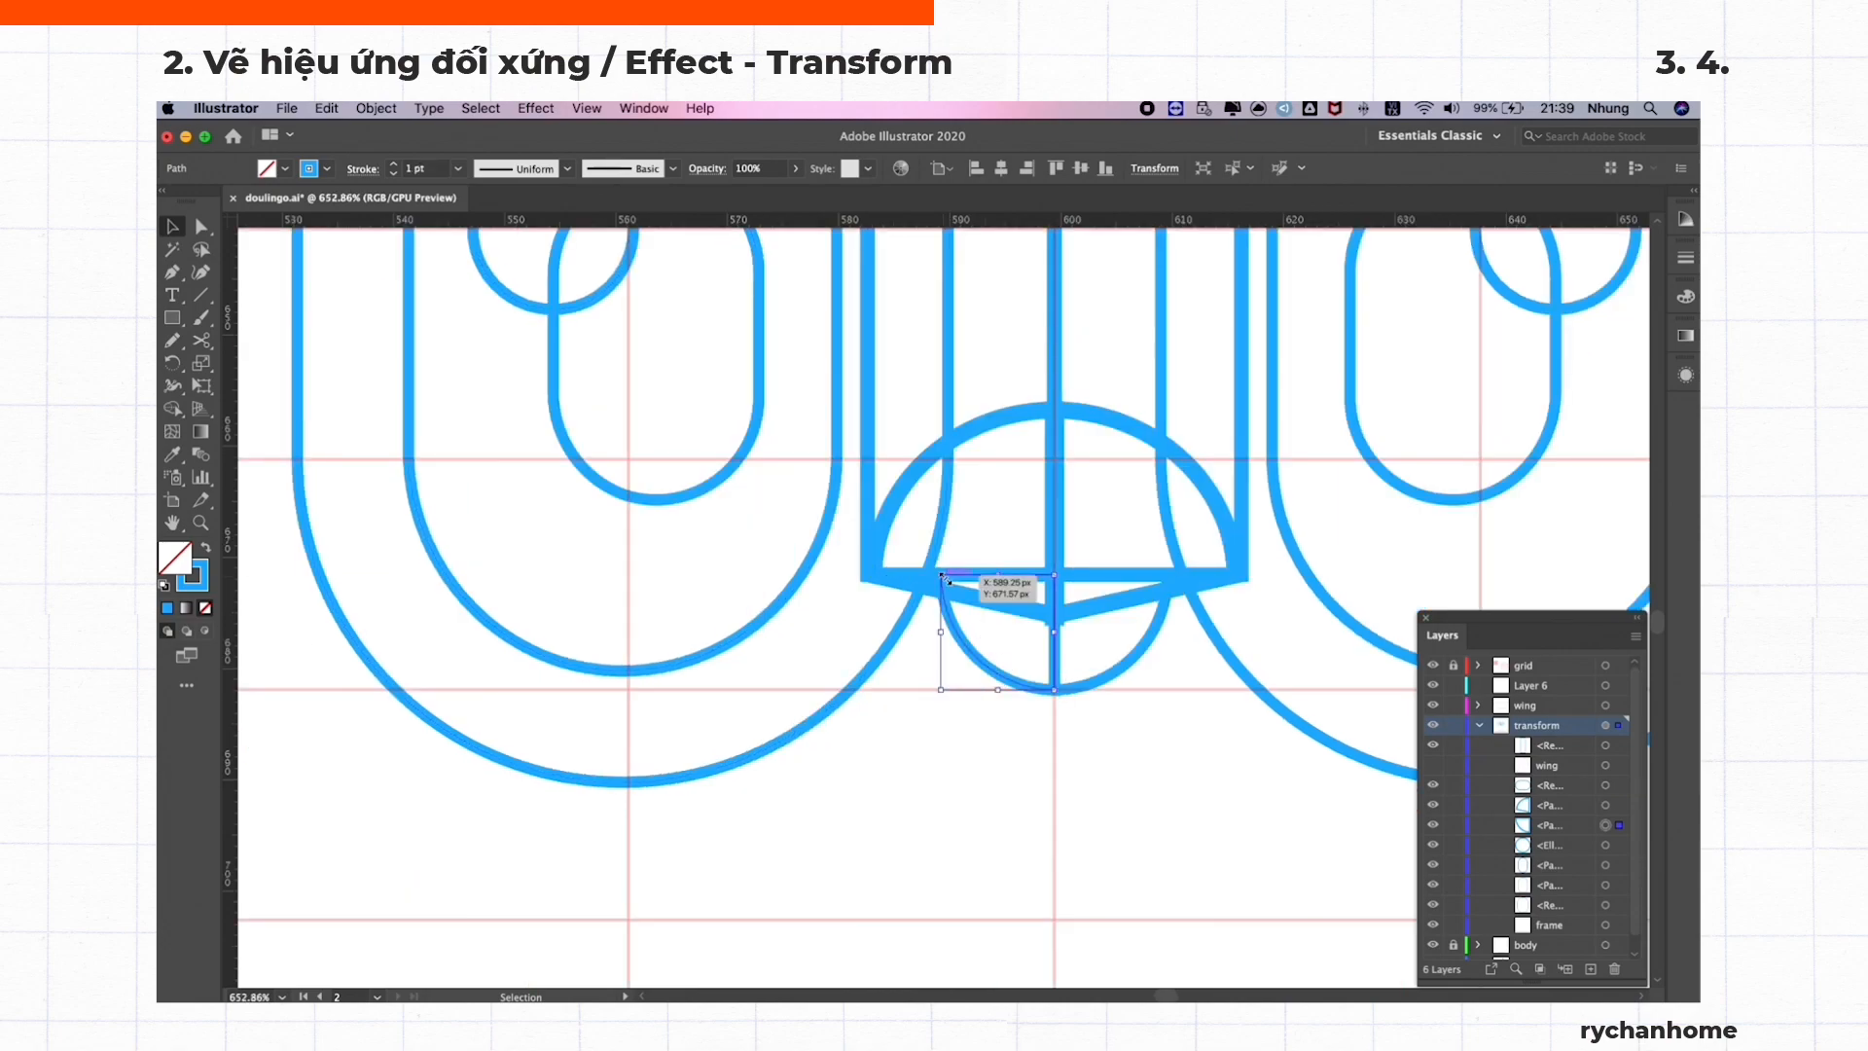
{"action": "left_click_drag", "start_coordinate": [943, 576], "coordinate": [916, 561]}
Draw a face panel with the Pen tool: a curve from the feather's inner corner to the centre line, closed with straight sides down to the beak
{"action": "key", "text": "p"}
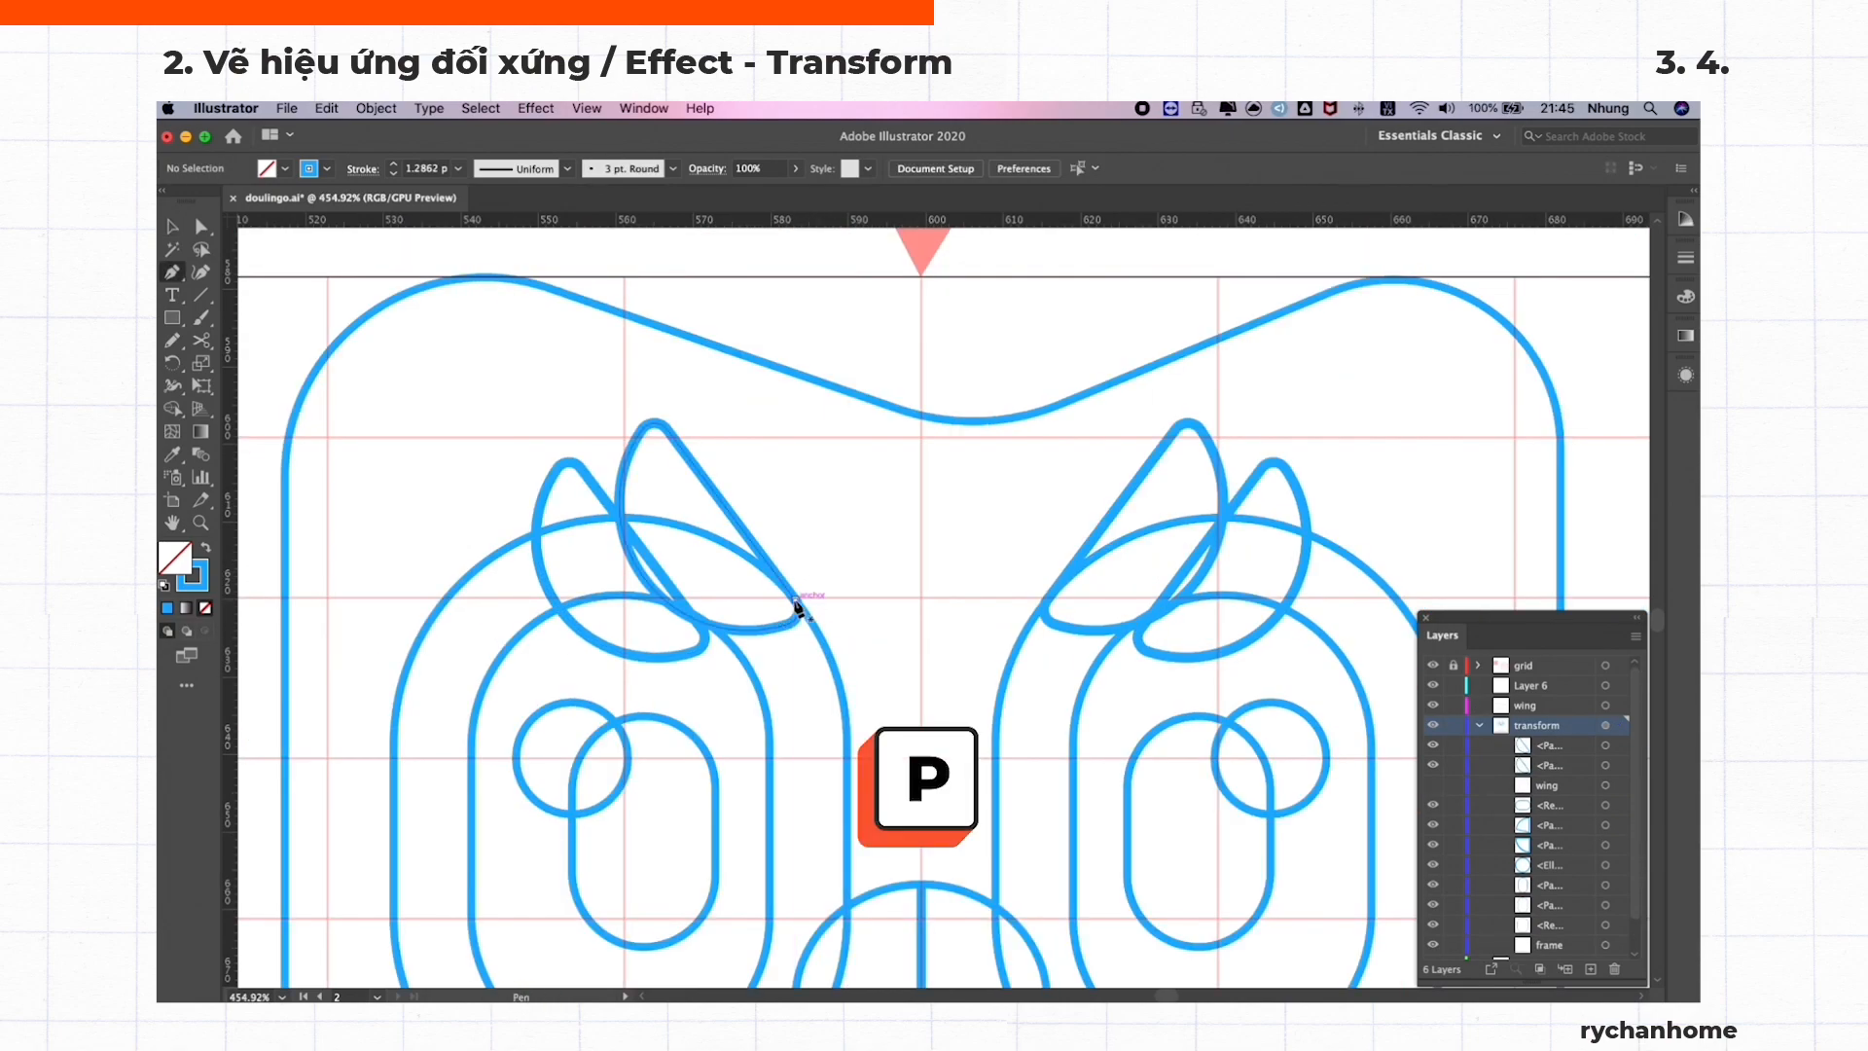
{"action": "left_click", "coordinate": [795, 600]}
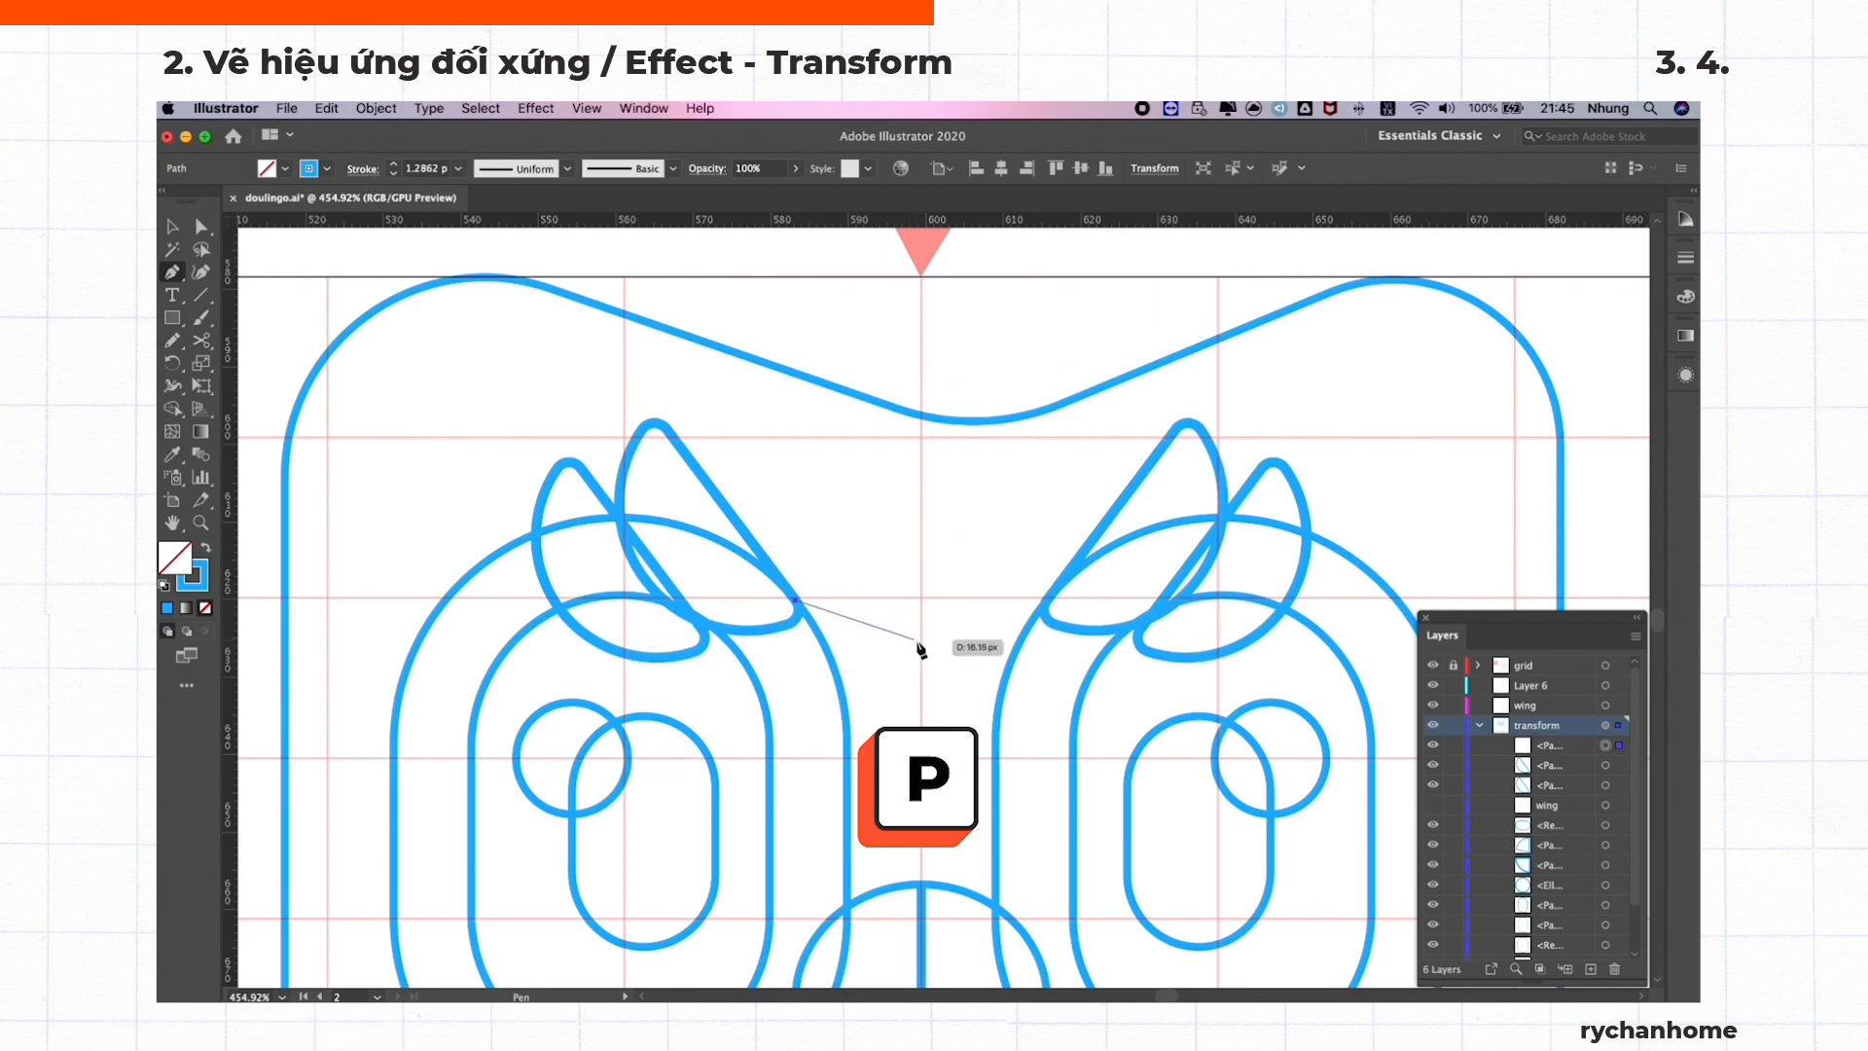
{"action": "left_click_drag", "start_coordinate": [922, 659], "coordinate": [1009, 675]}
{"action": "left_click", "coordinate": [967, 565]}
{"action": "key", "text": "p"}
{"action": "scroll", "coordinate": [968, 559], "scroll_direction": "down", "scroll_amount": 3}
{"action": "left_click", "coordinate": [865, 585]}
{"action": "left_click", "coordinate": [865, 799]}
{"action": "left_click", "coordinate": [941, 801]}
{"action": "key", "text": "v"}
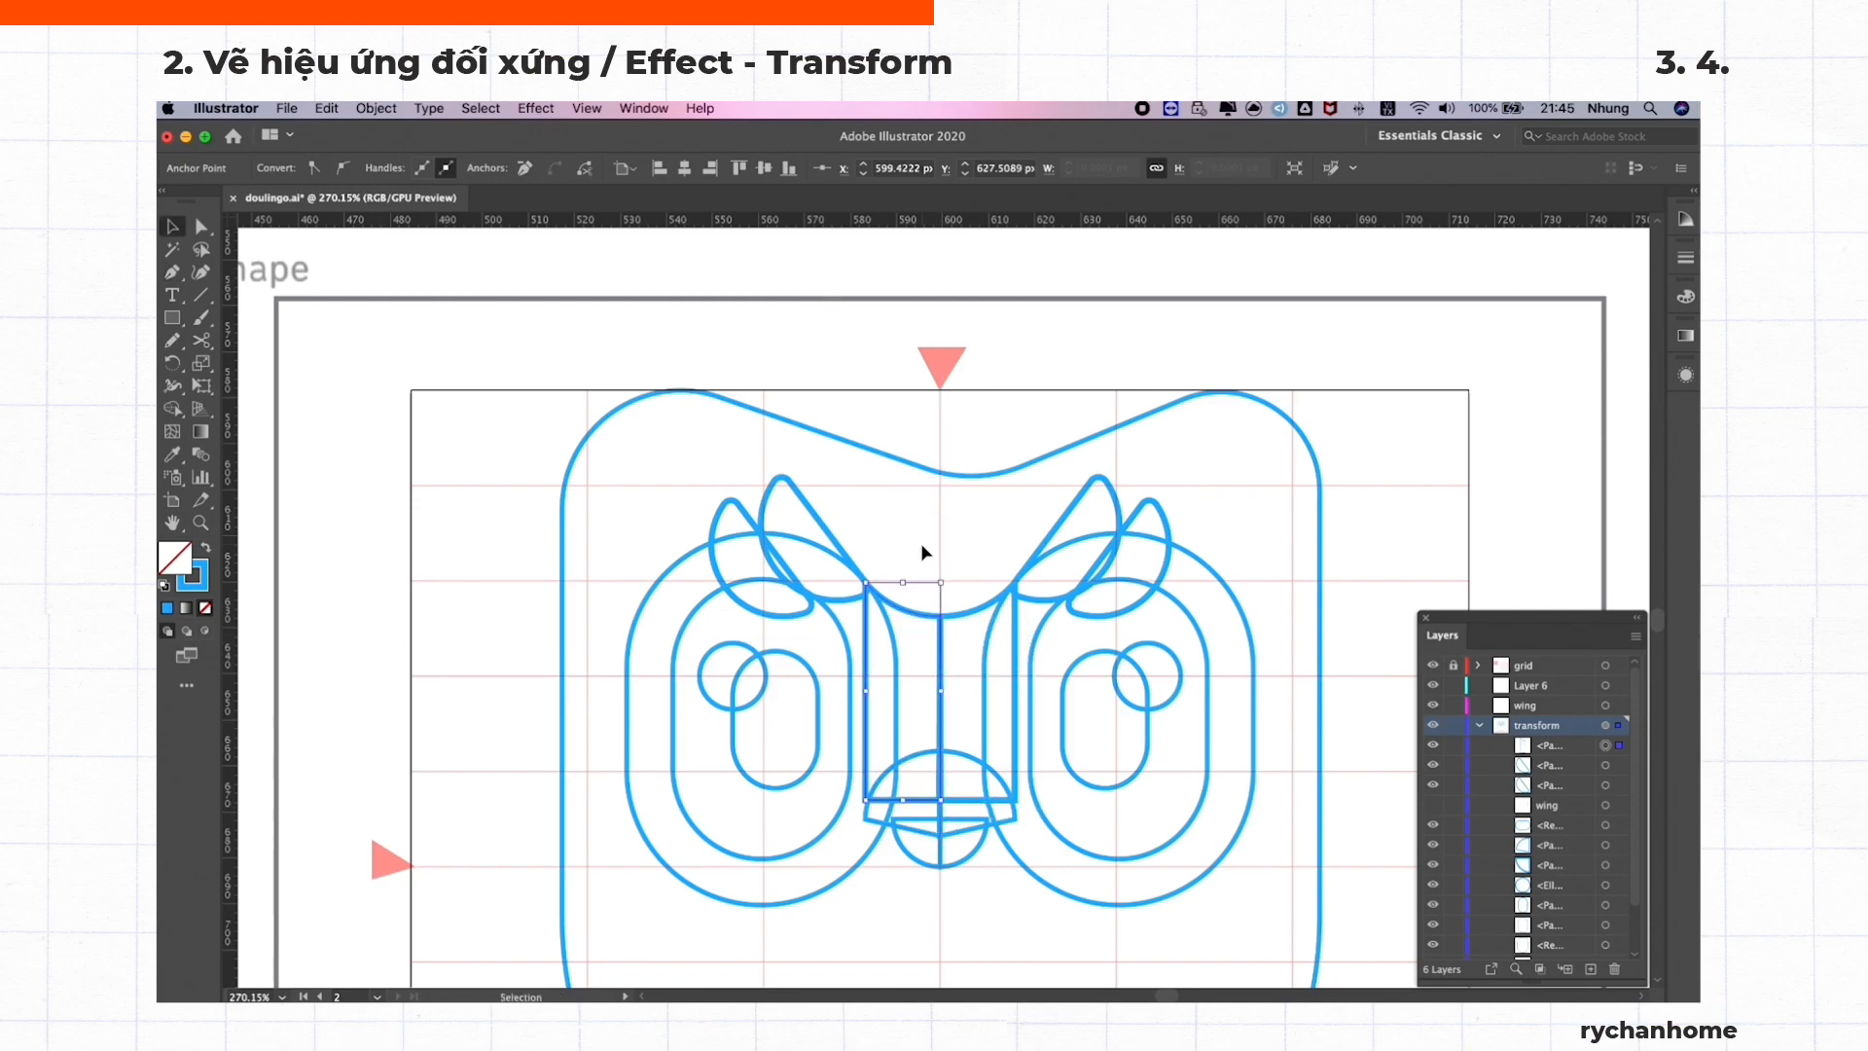
Set the opacity of the new face panel to 30%
{"action": "scroll", "coordinate": [920, 543], "scroll_direction": "down", "scroll_amount": 3}
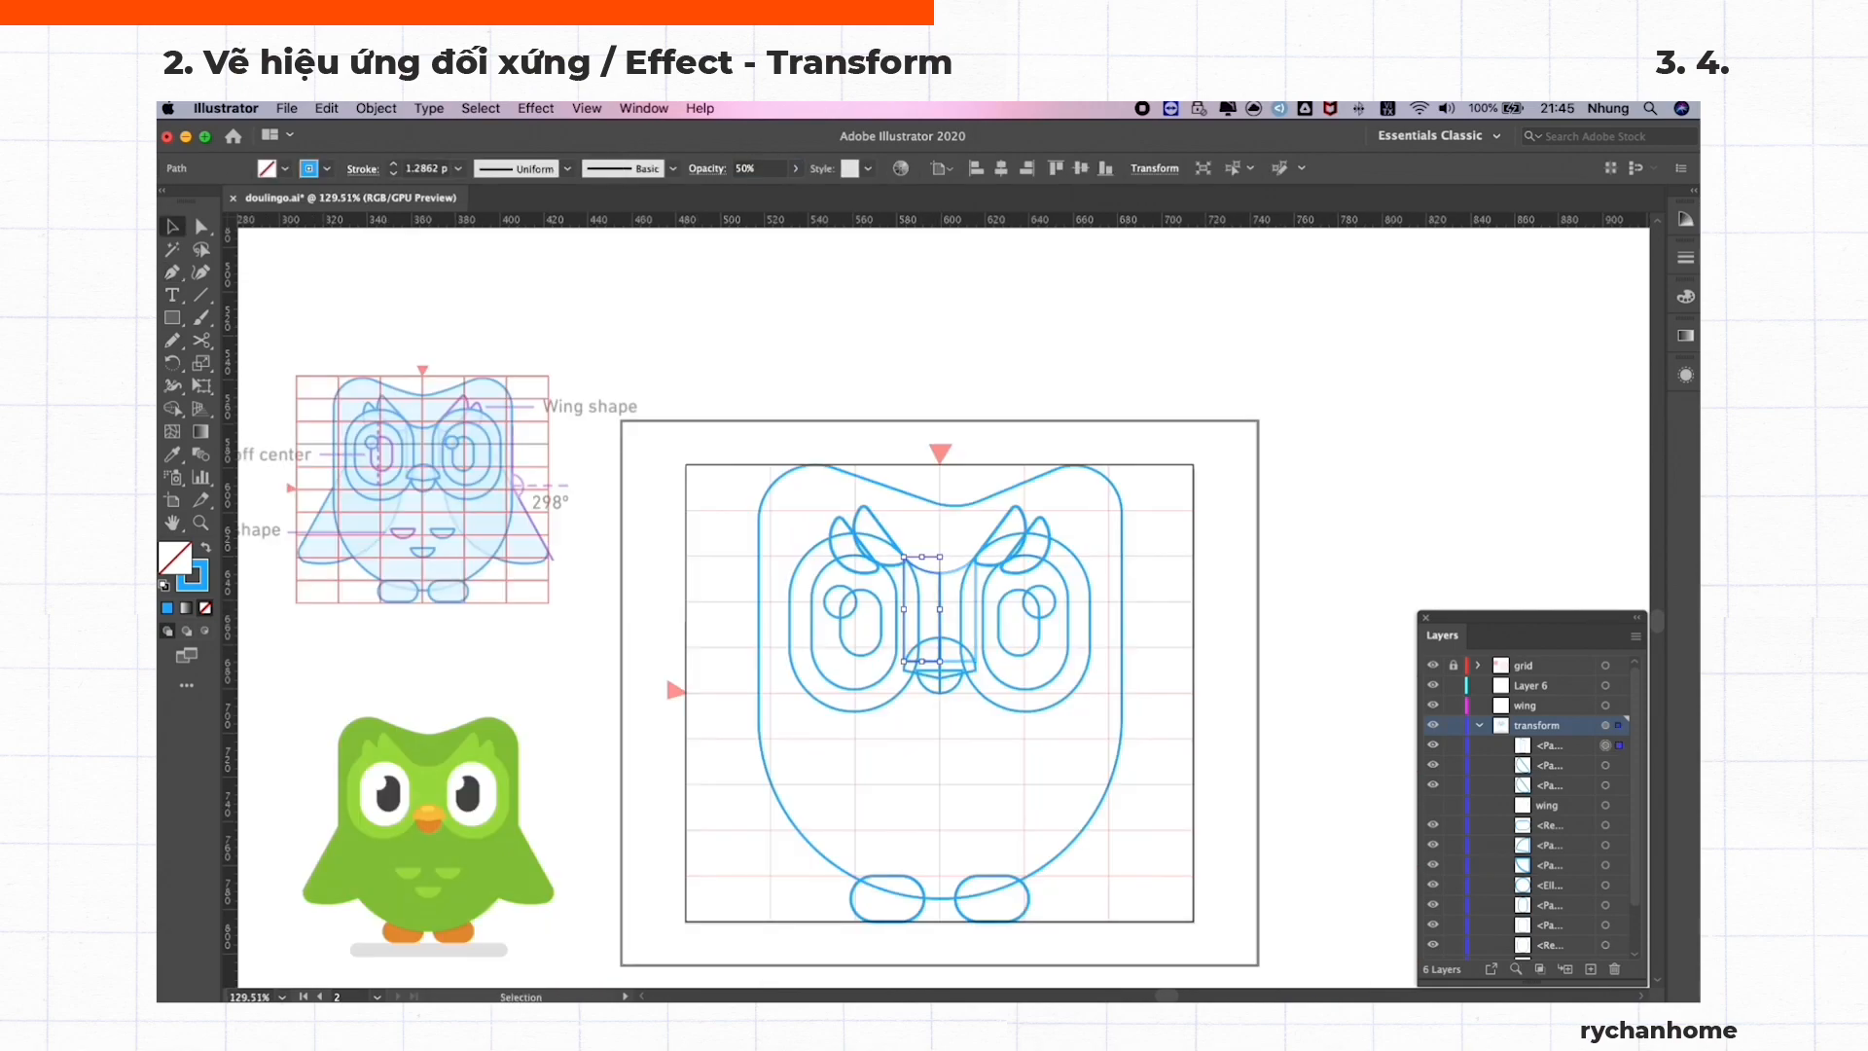
{"action": "scroll", "coordinate": [1144, 330], "scroll_direction": "left", "scroll_amount": 2}
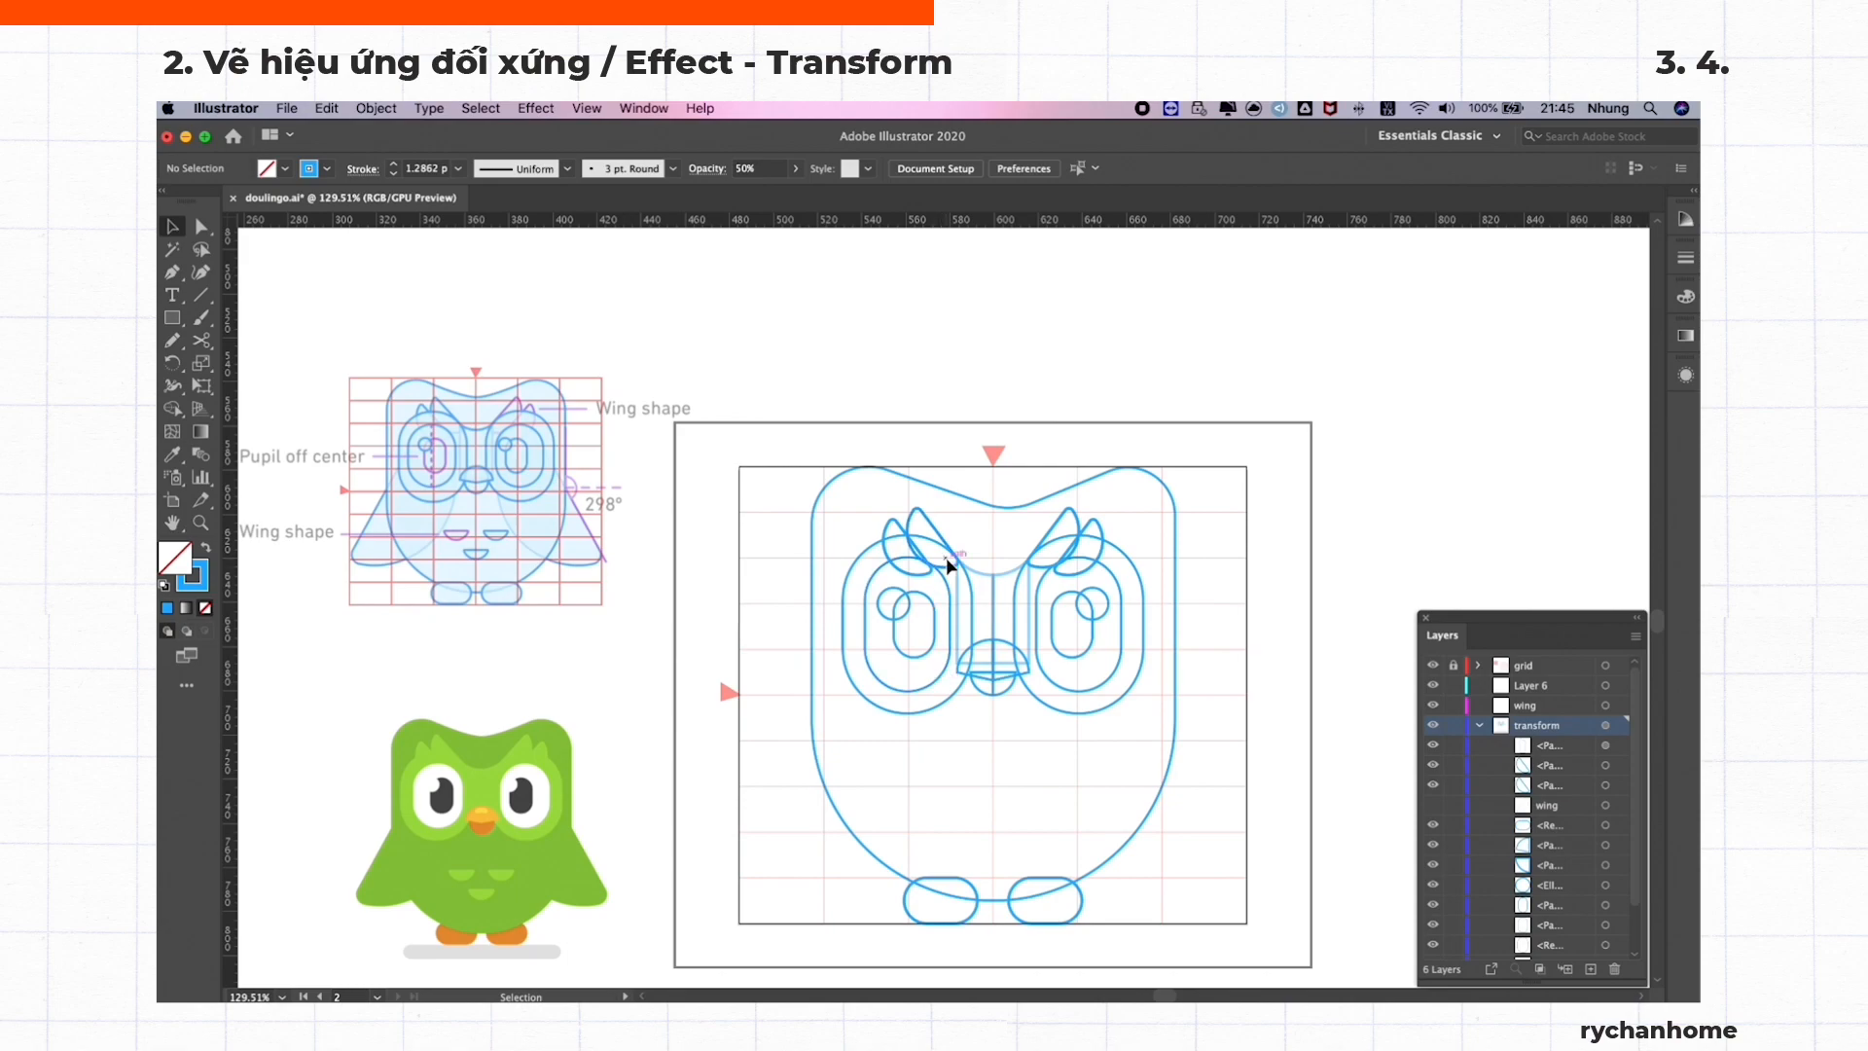
{"action": "left_click", "coordinate": [959, 587]}
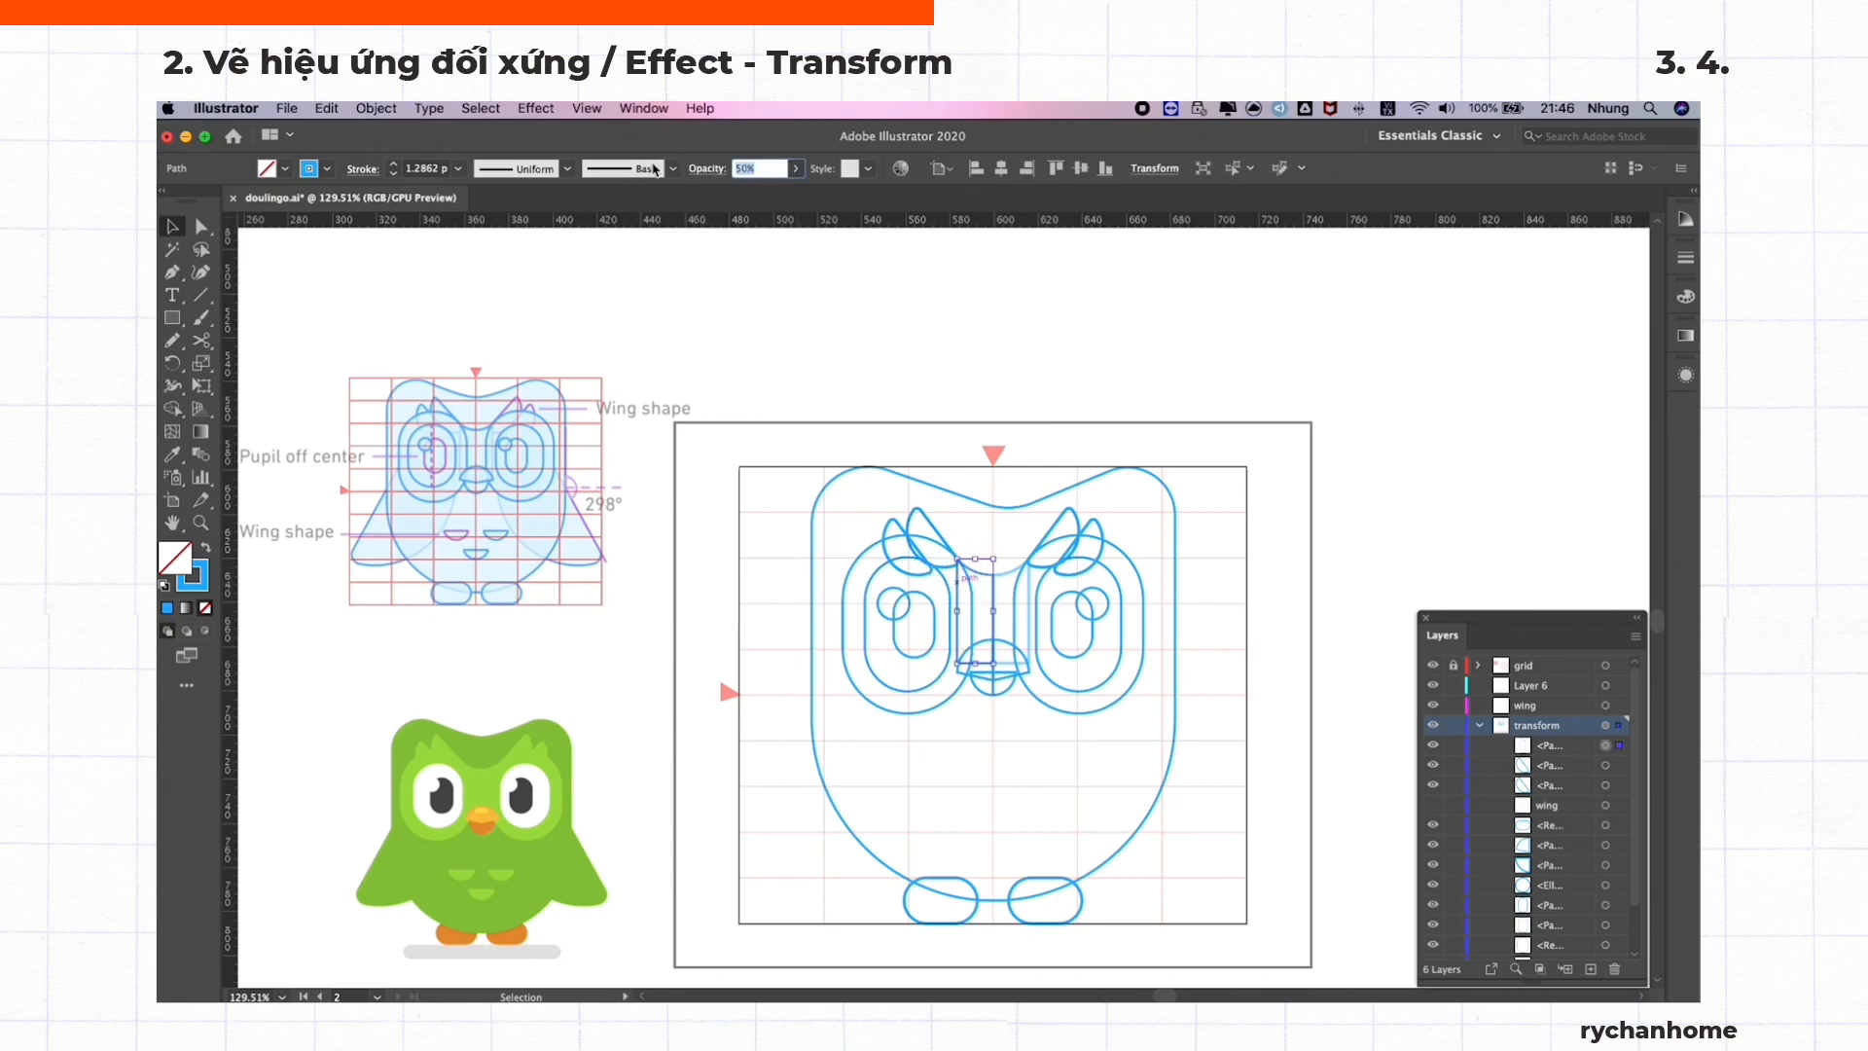
{"action": "left_click", "coordinate": [1023, 335]}
Show the hidden large wing and copy the face panel's faint blue outline appearance onto it
{"action": "left_click", "coordinate": [1434, 806]}
{"action": "left_click", "coordinate": [782, 745]}
{"action": "key", "text": "i"}
{"action": "left_click", "coordinate": [958, 579]}
{"action": "key", "text": "v"}
{"action": "left_click", "coordinate": [924, 461]}
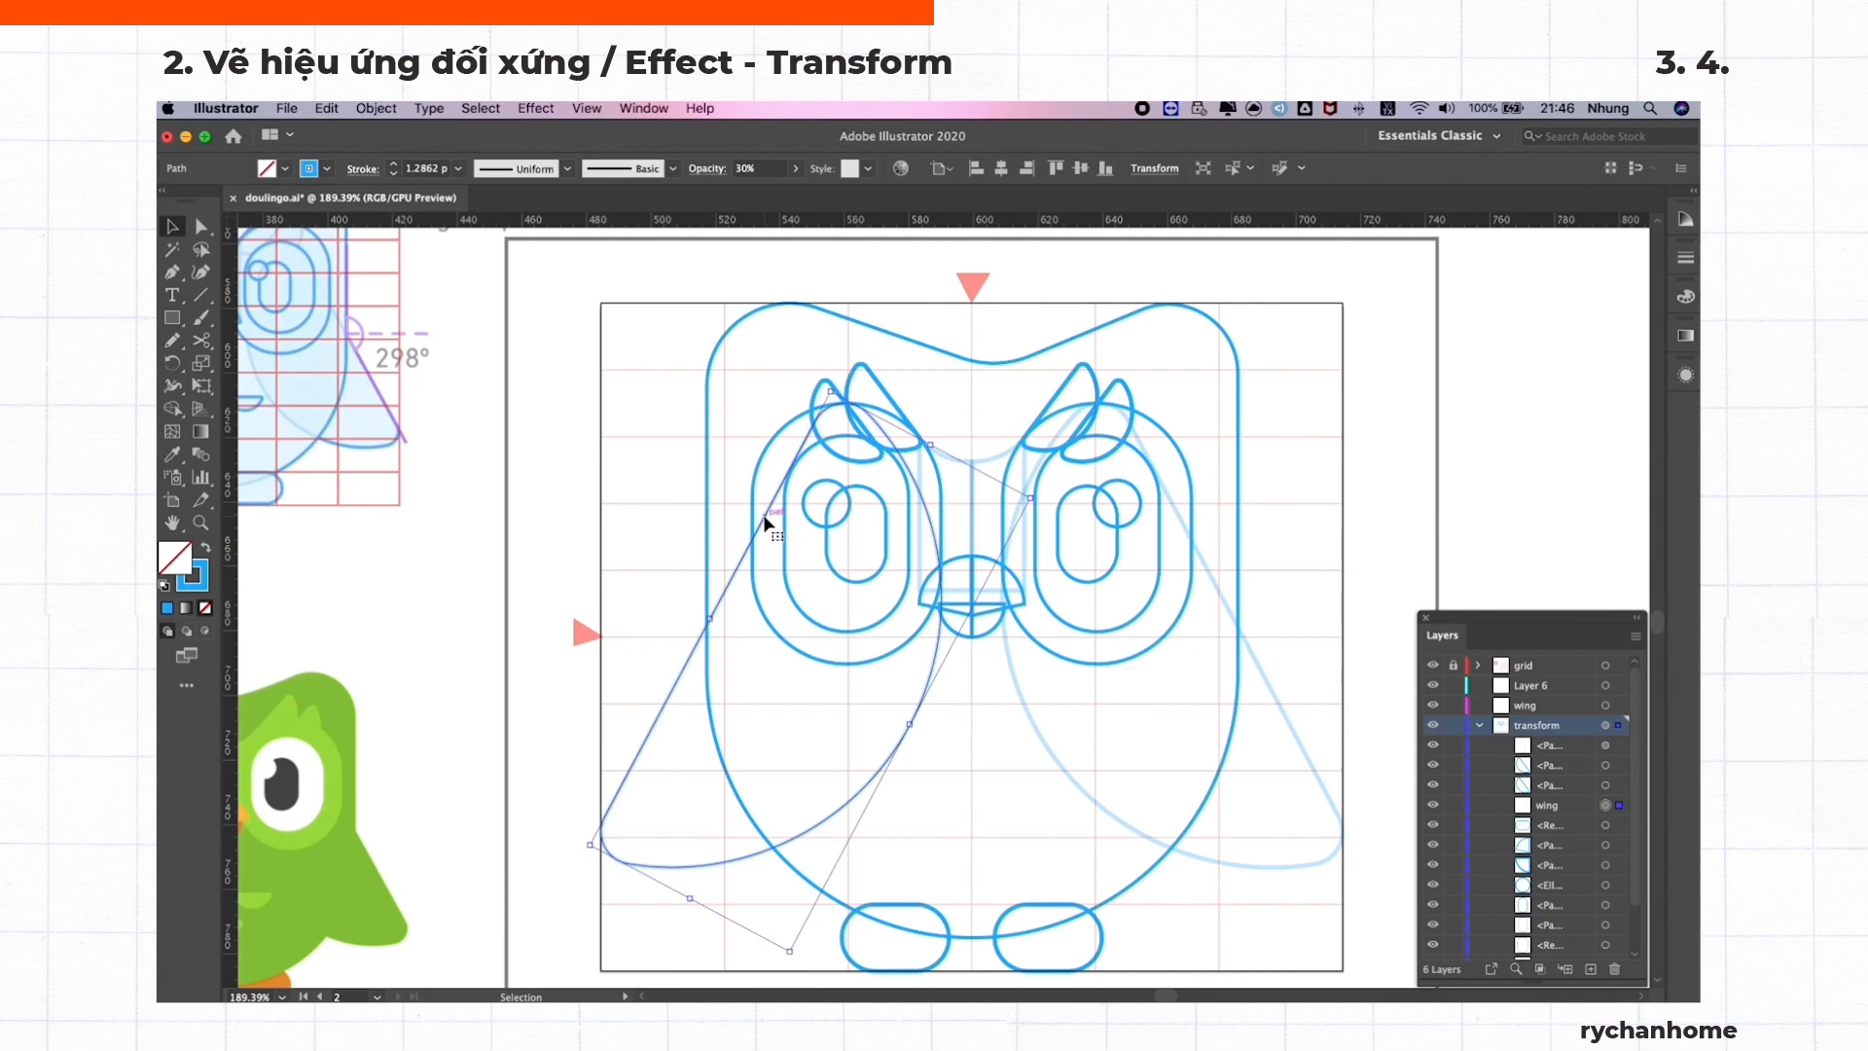
Place a copy of the large wing up and outwards from the original, and rotate the copy by 298°
{"action": "left_click_drag", "start_coordinate": [765, 523], "coordinate": [726, 443]}
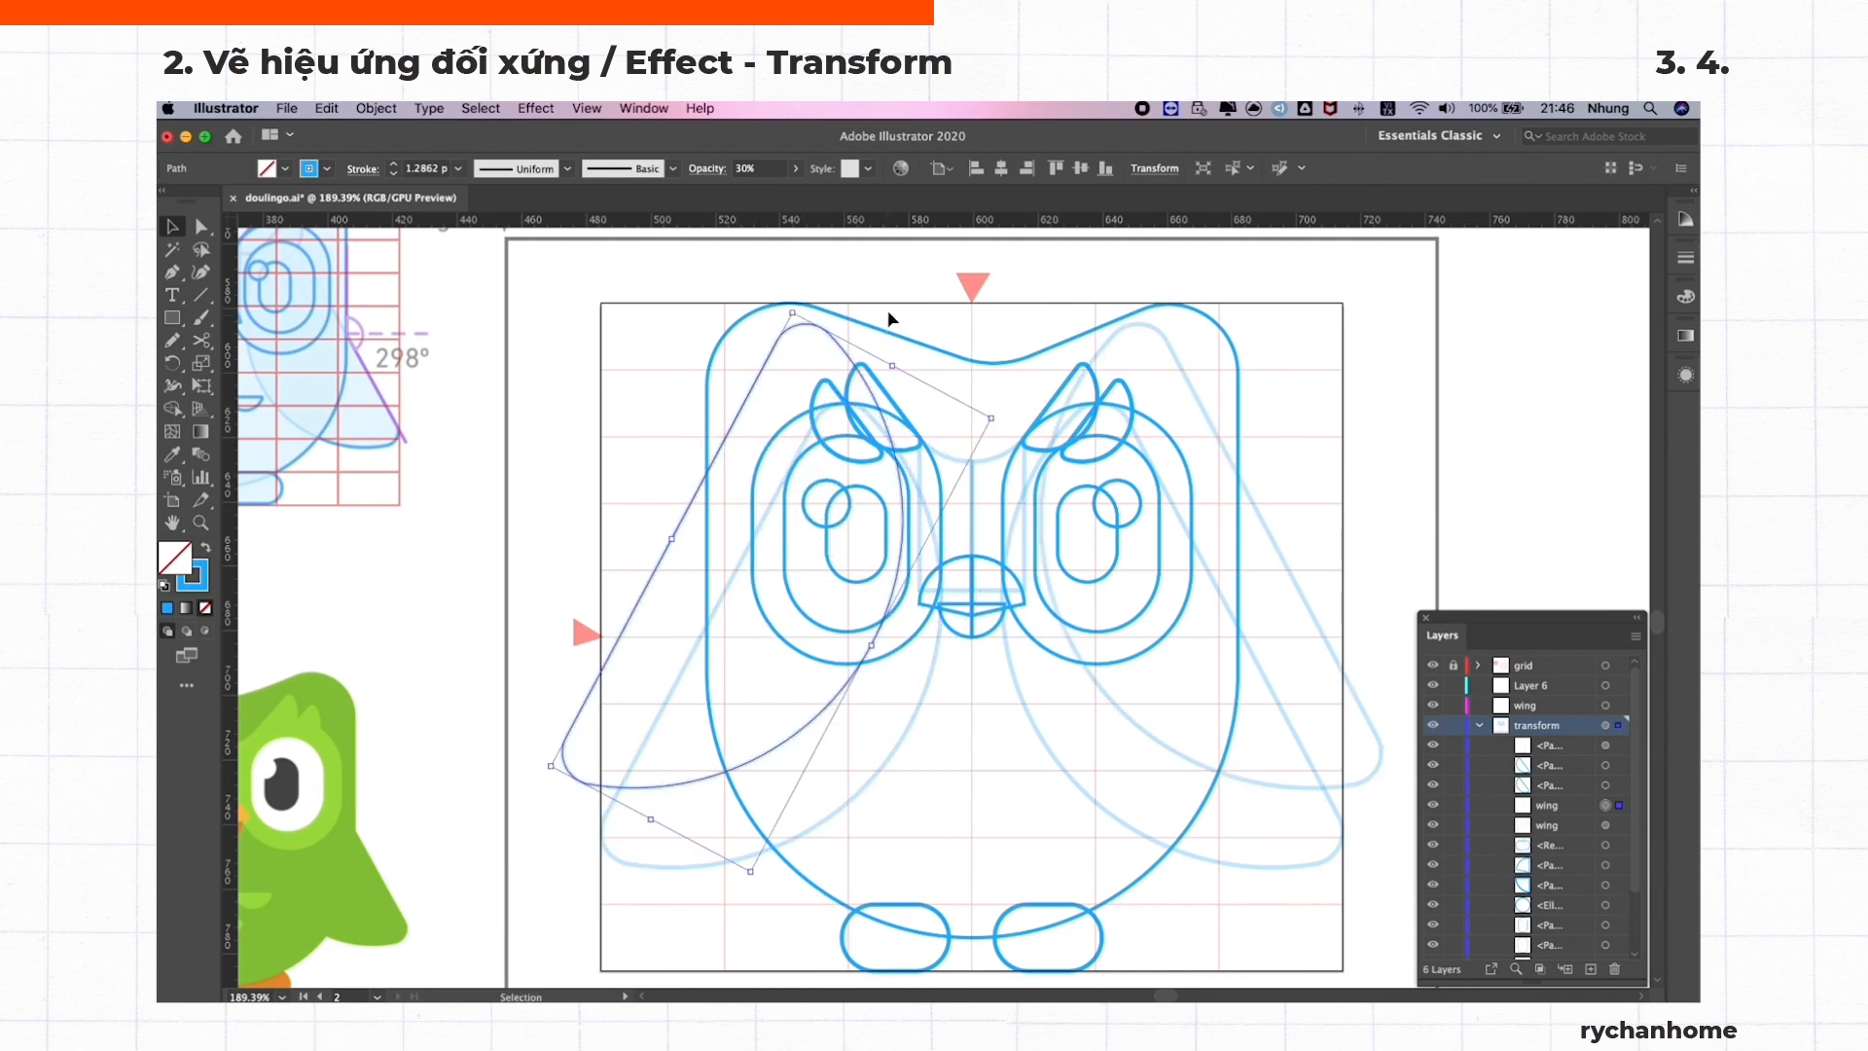
{"action": "right_click", "coordinate": [850, 350]}
{"action": "mouse_move", "coordinate": [934, 635]}
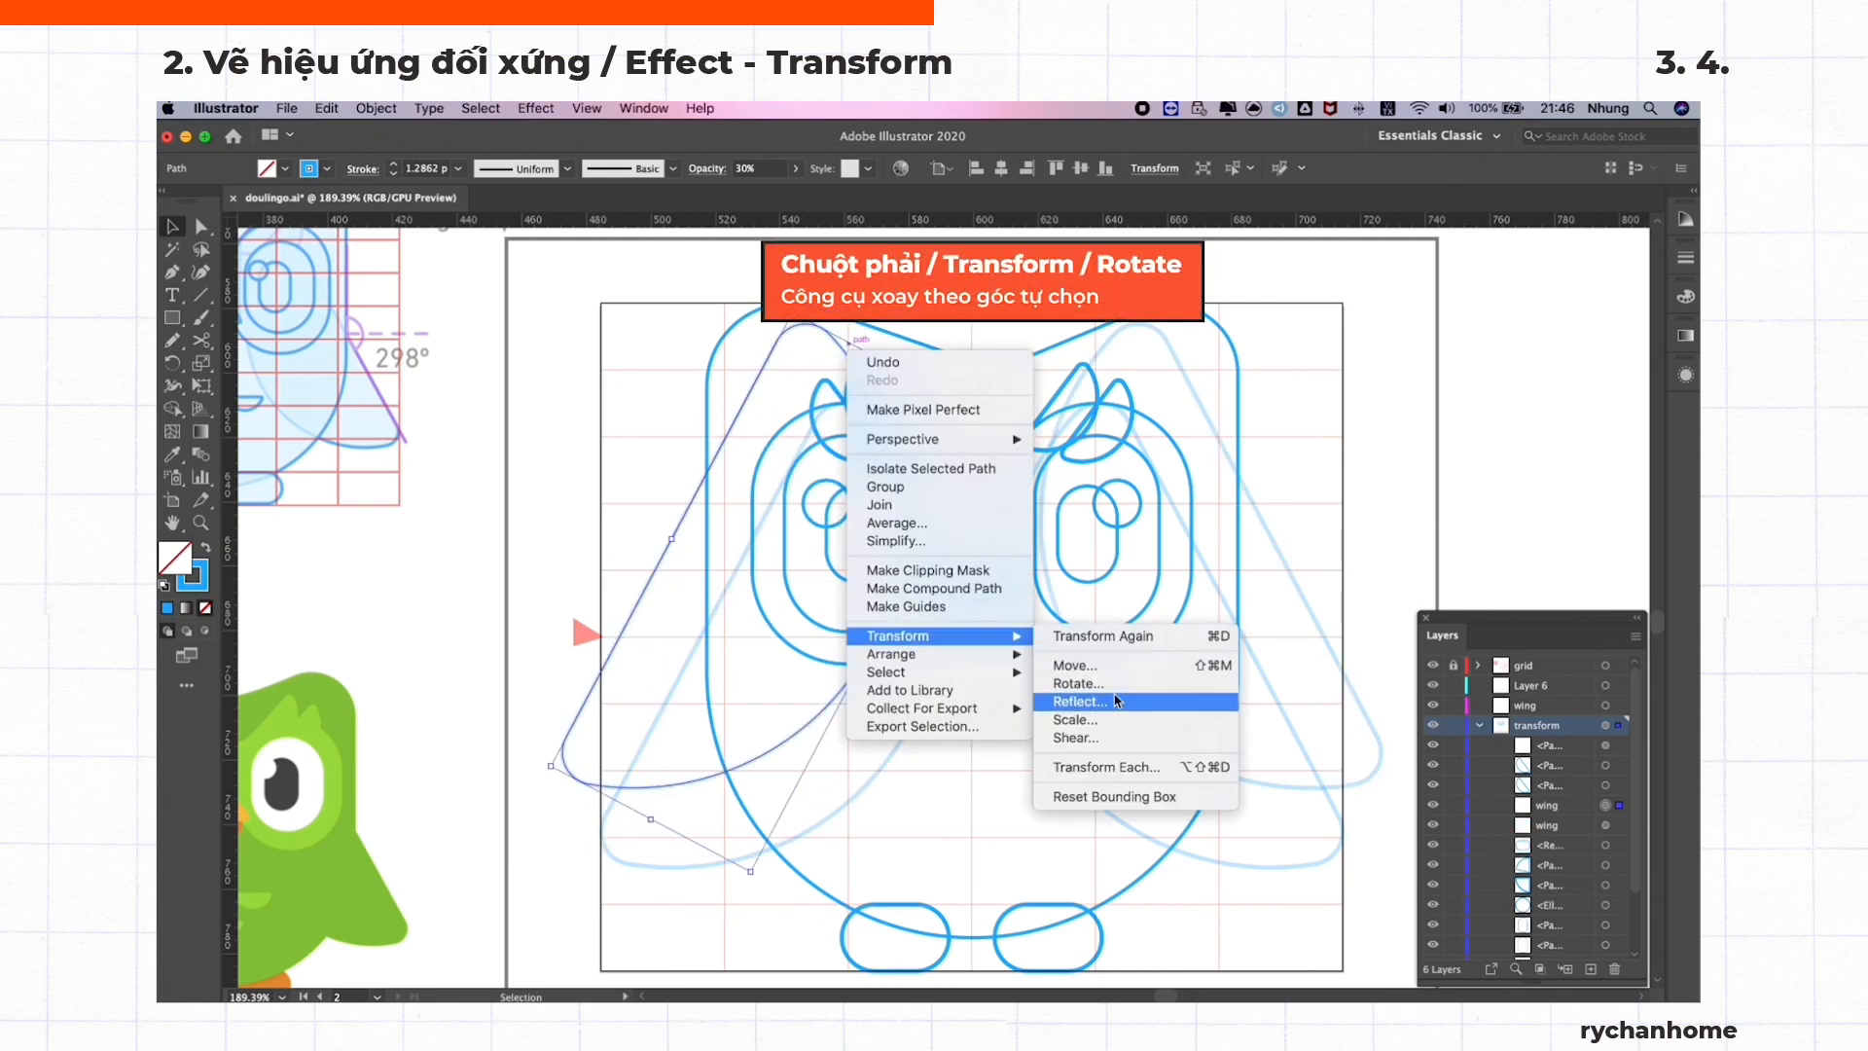
{"action": "left_click", "coordinate": [1114, 684]}
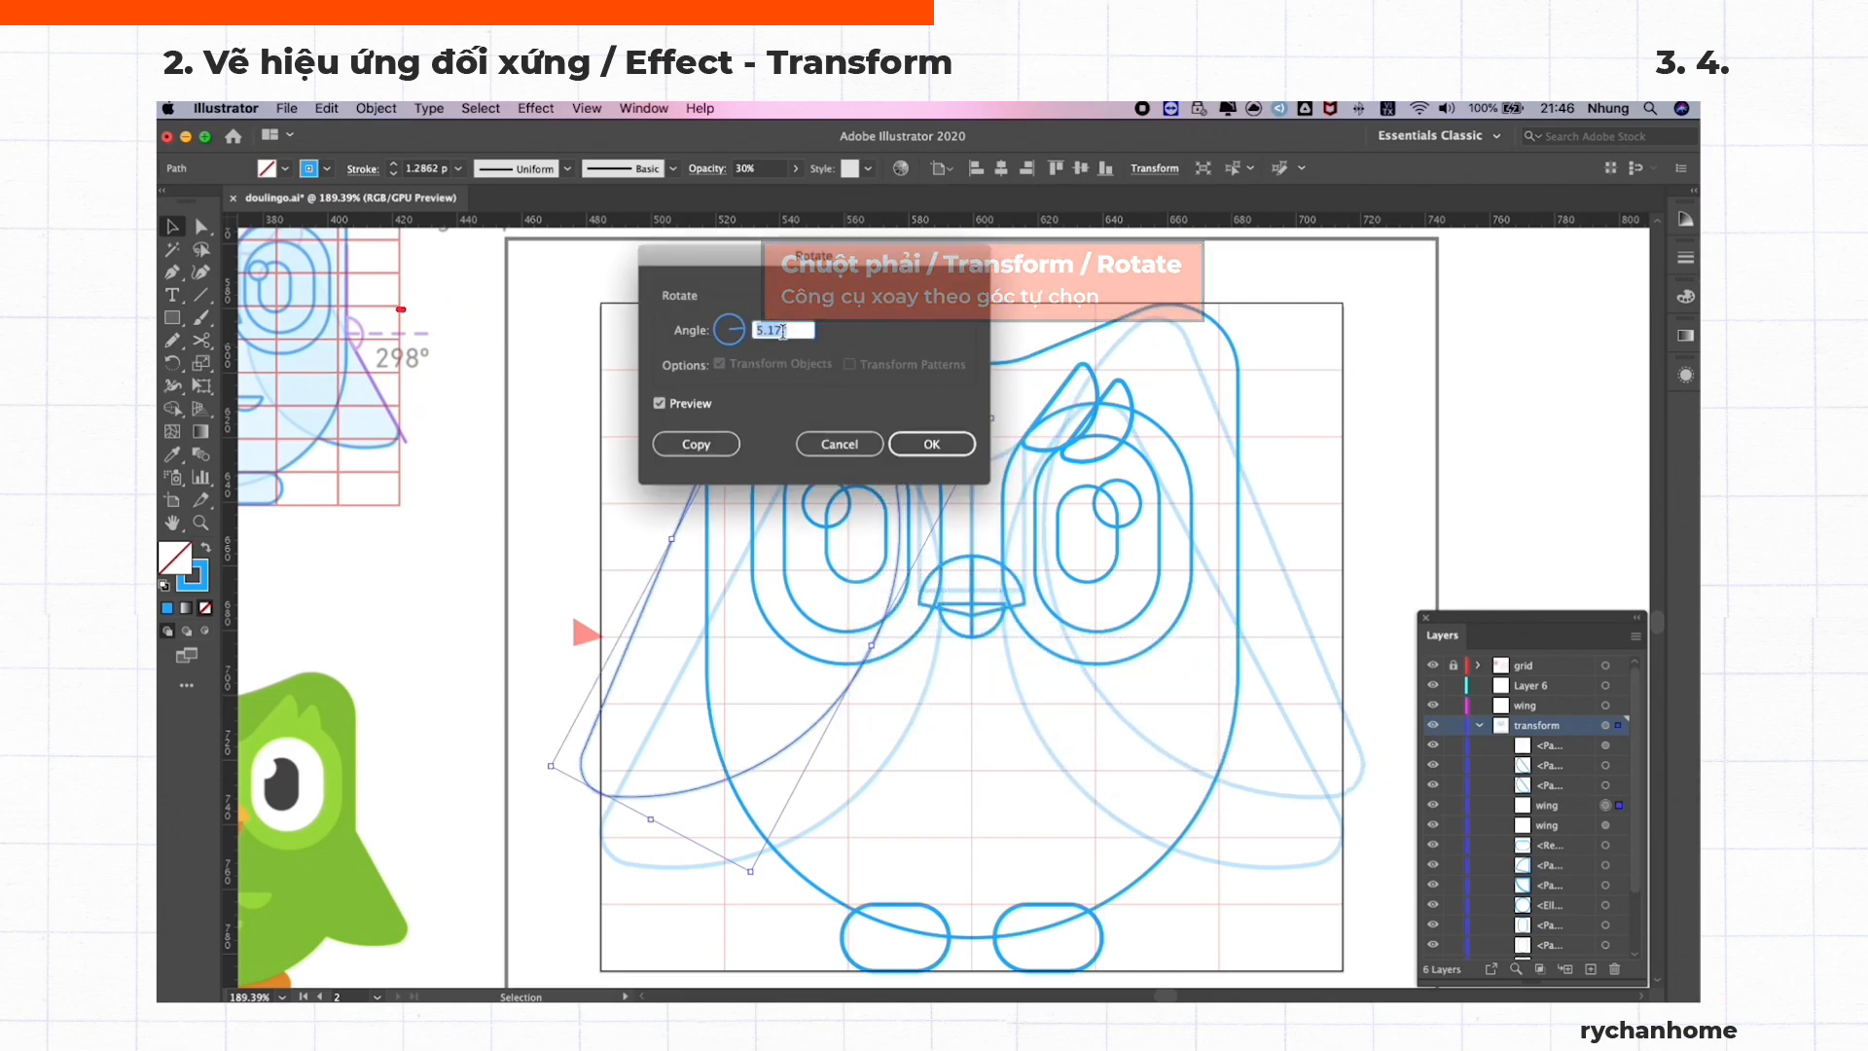
{"action": "type", "text": "298"}
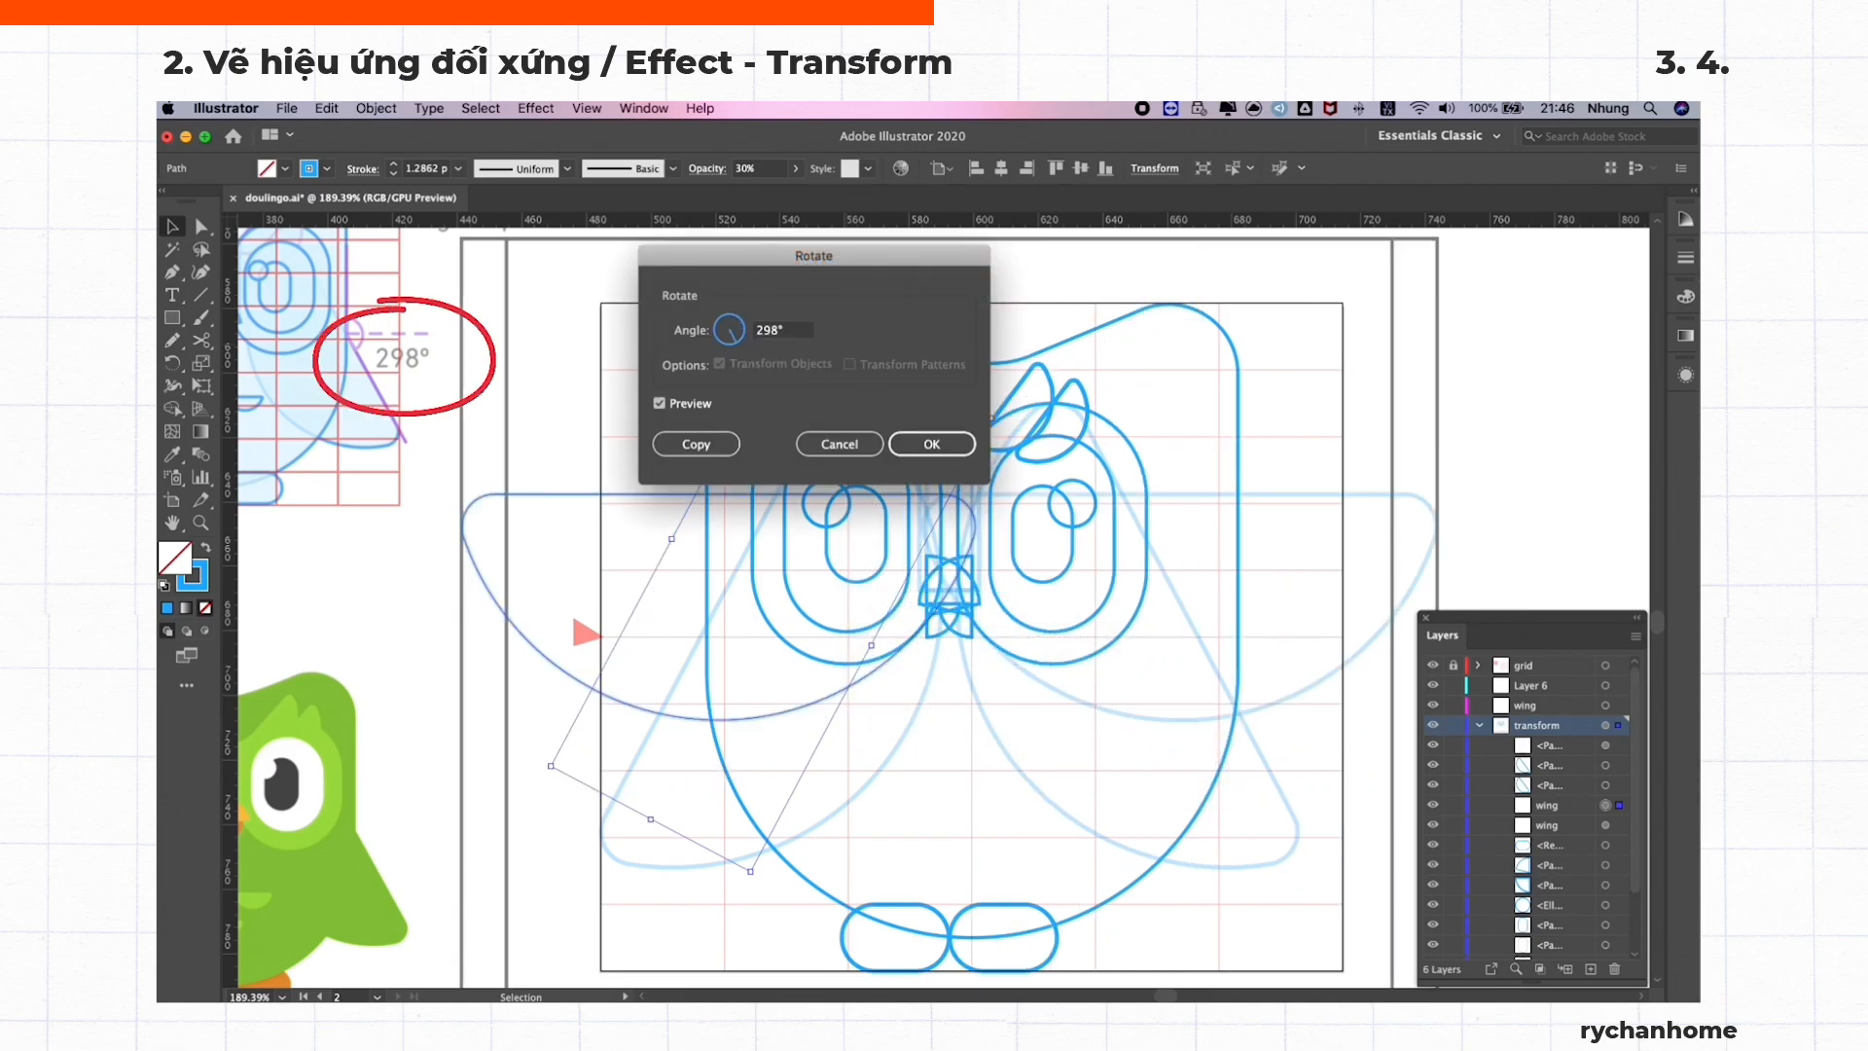
{"action": "key", "text": "Return"}
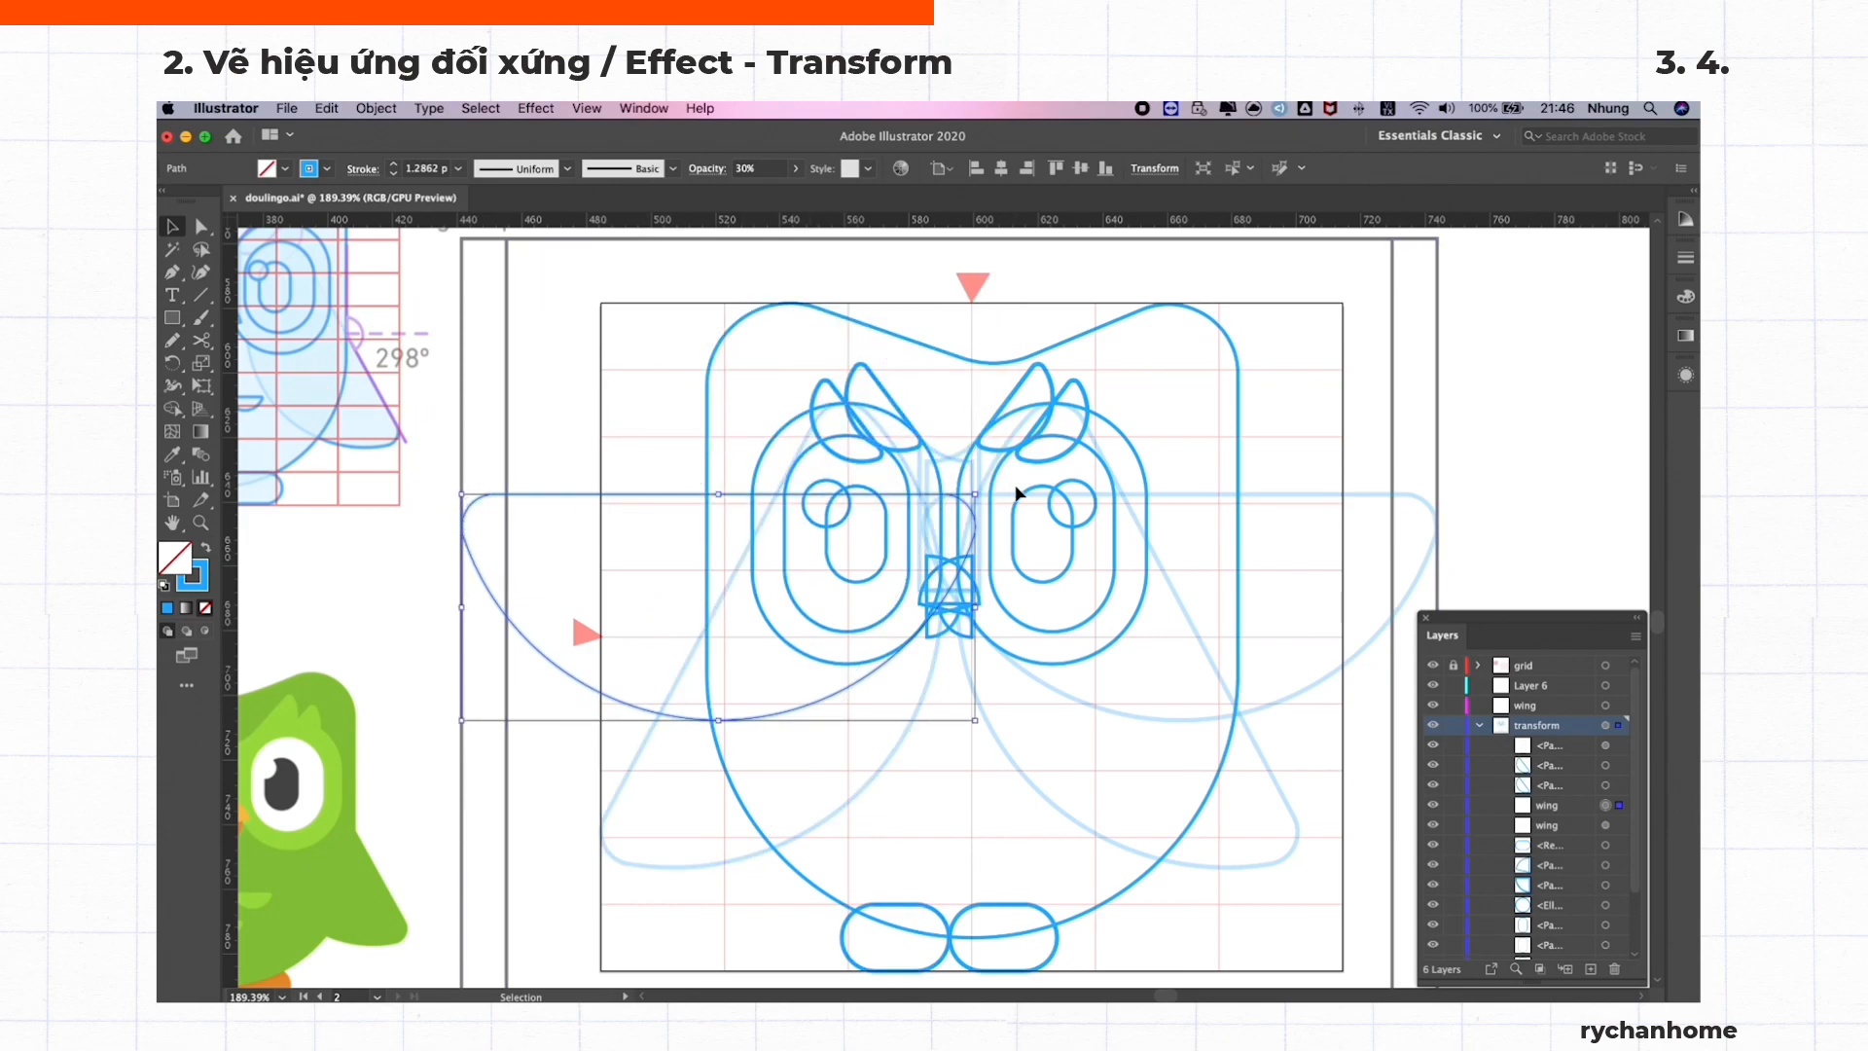
Shrink the rotated wing copy to a small feather and place it on the chest beside the centre line
{"action": "left_click_drag", "start_coordinate": [975, 495], "coordinate": [827, 561]}
{"action": "left_click_drag", "start_coordinate": [663, 565], "coordinate": [816, 737]}
{"action": "left_click_drag", "start_coordinate": [1012, 736], "coordinate": [940, 763]}
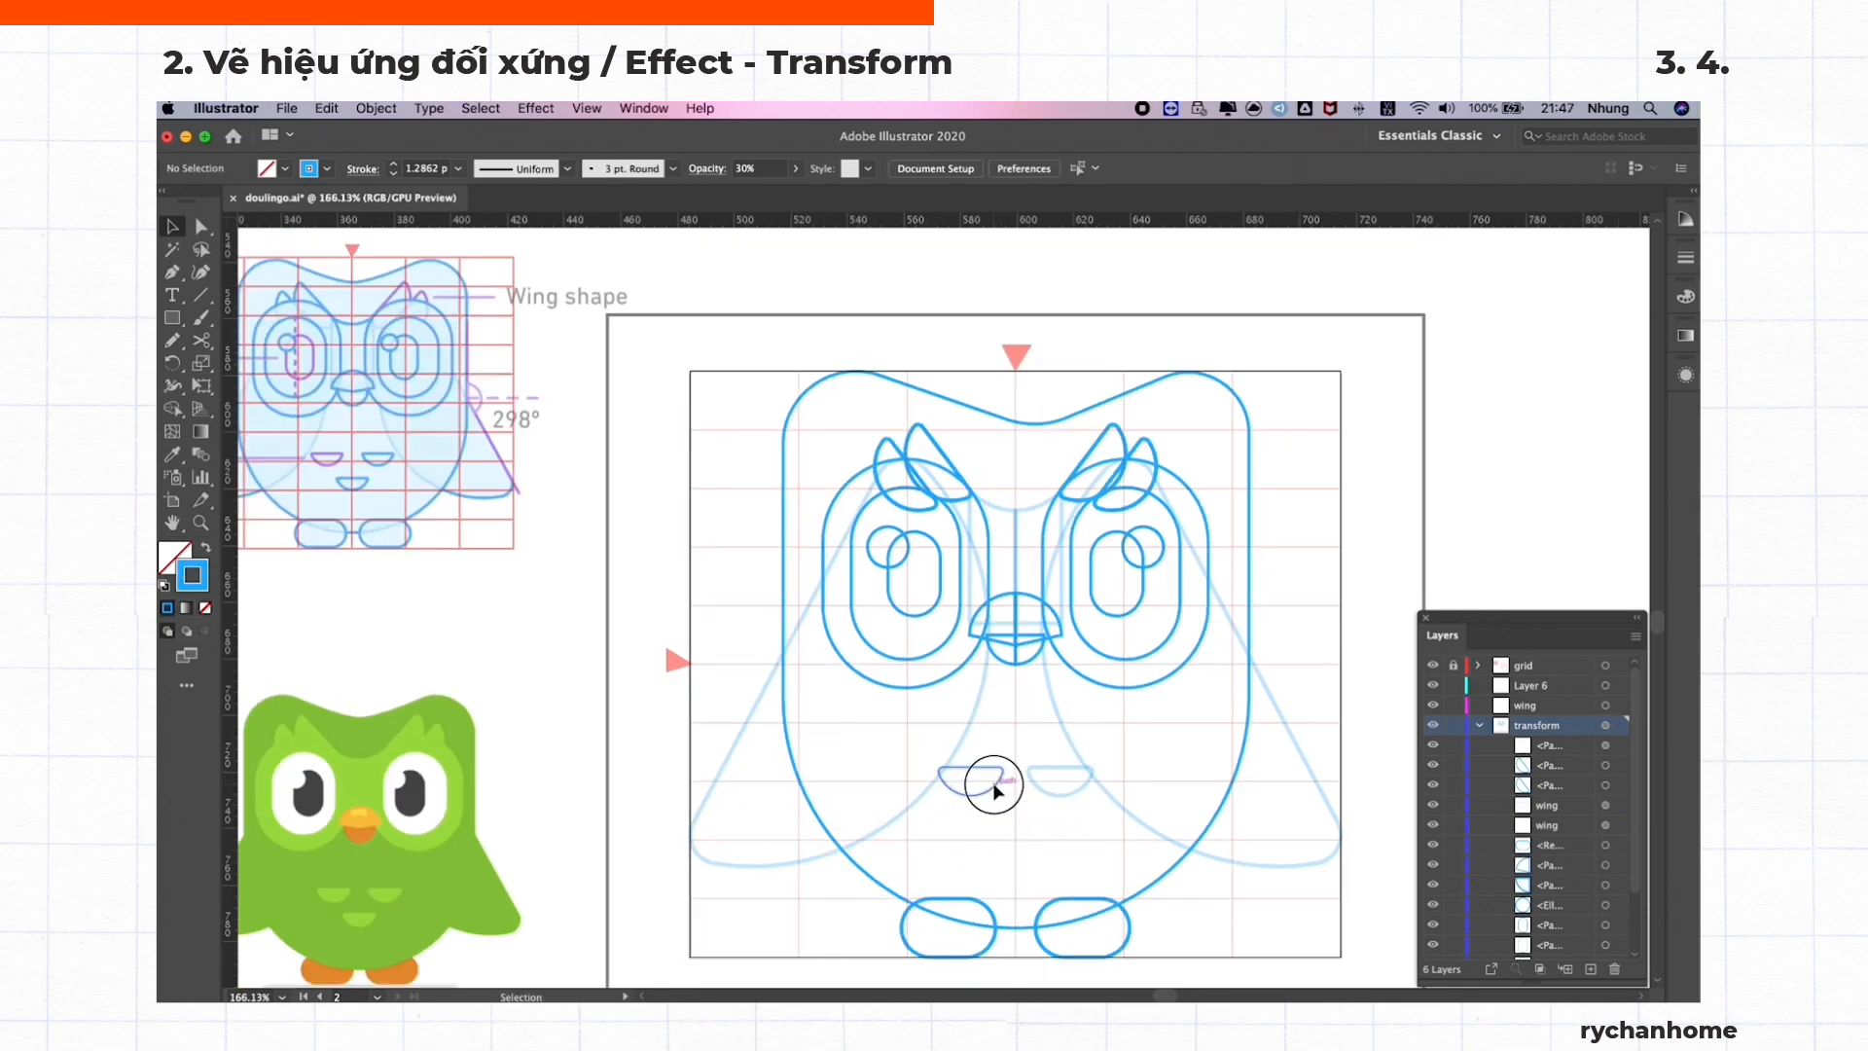
Place a copy of the small chest feather just below the original
{"action": "left_click_drag", "start_coordinate": [996, 790], "coordinate": [943, 811]}
{"action": "scroll", "coordinate": [1002, 827], "scroll_direction": "up", "scroll_amount": 3}
{"action": "left_click", "coordinate": [954, 862]}
{"action": "scroll", "coordinate": [956, 857], "scroll_direction": "up", "scroll_amount": 3}
{"action": "left_click", "coordinate": [972, 846]}
Draw a rectangle over the outer half of the lower chest feather and trim away everything outside their overlap with Shape Builder
{"action": "key", "text": "m"}
{"action": "left_click_drag", "start_coordinate": [729, 688], "coordinate": [888, 856]}
{"action": "key", "text": "v"}
{"action": "left_click", "coordinate": [949, 808], "text": "shift"}
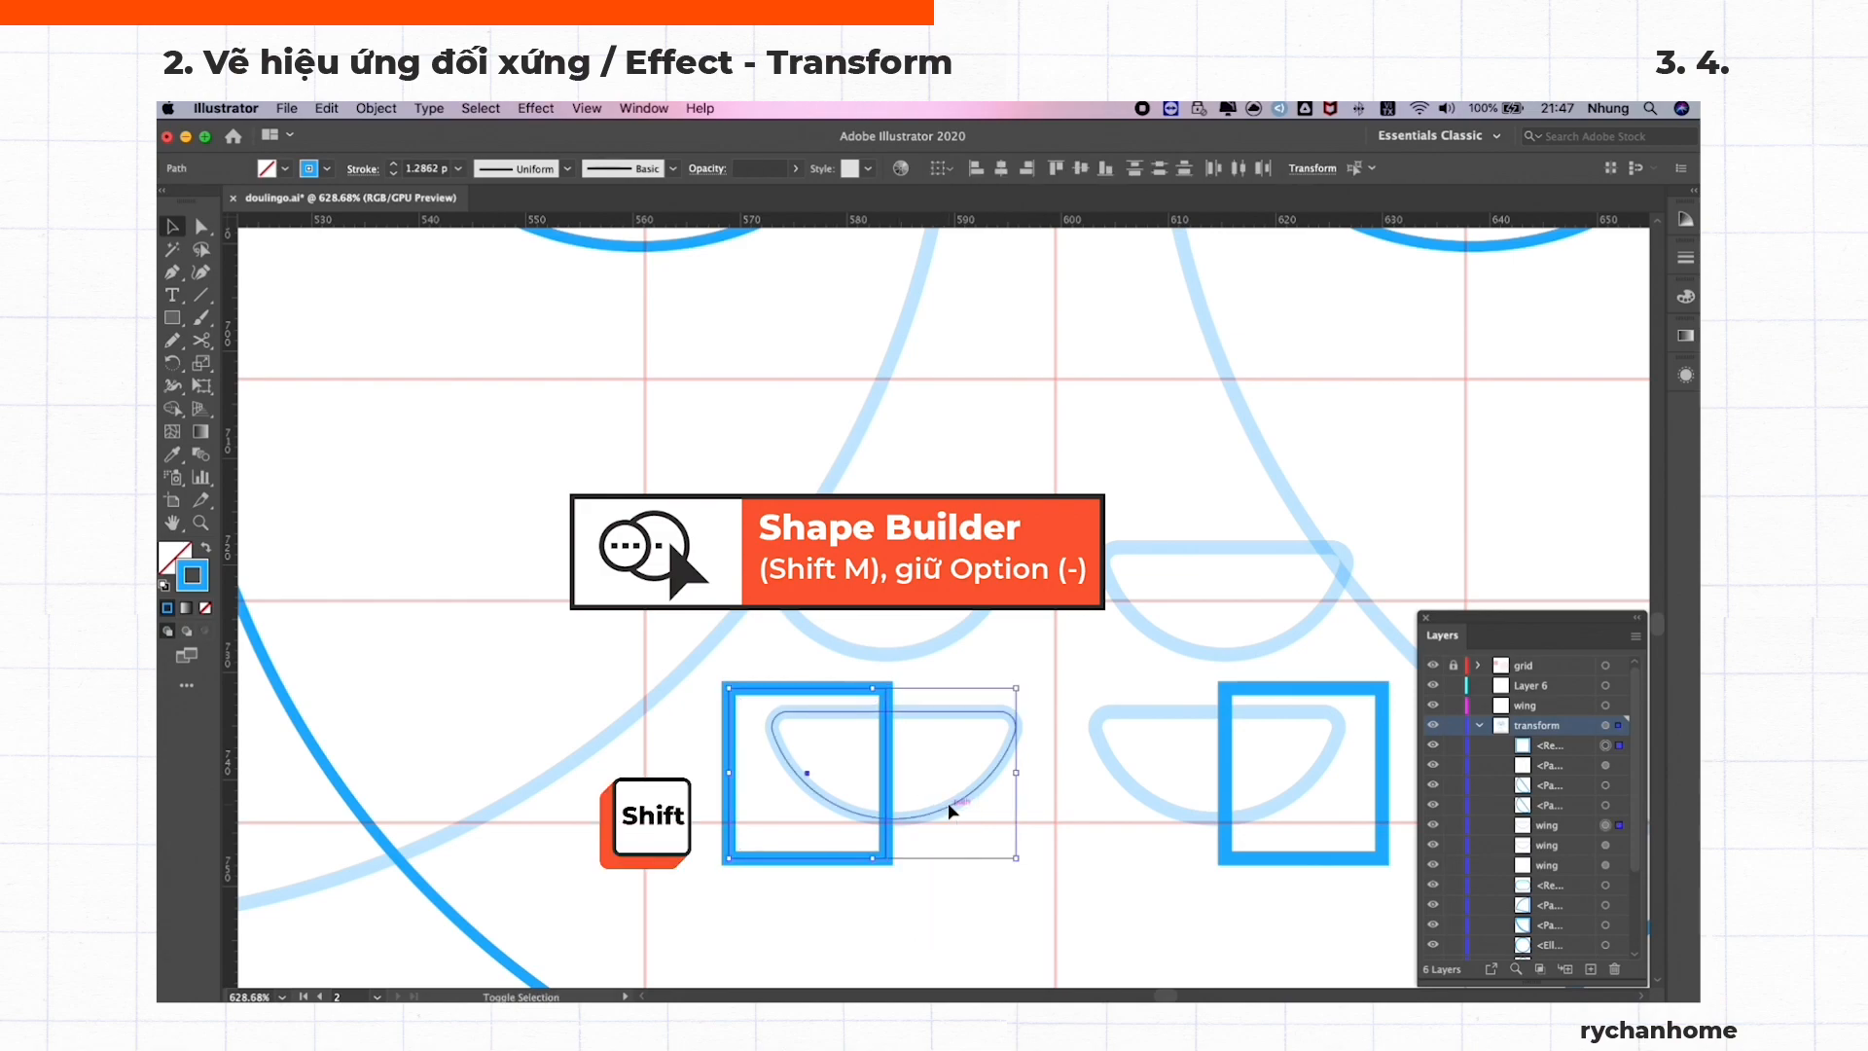
{"action": "key", "text": "shift+m"}
{"action": "left_click", "coordinate": [942, 763], "text": "alt"}
{"action": "left_click", "coordinate": [774, 810], "text": "alt"}
{"action": "key", "text": "v"}
{"action": "left_click", "coordinate": [896, 751]}
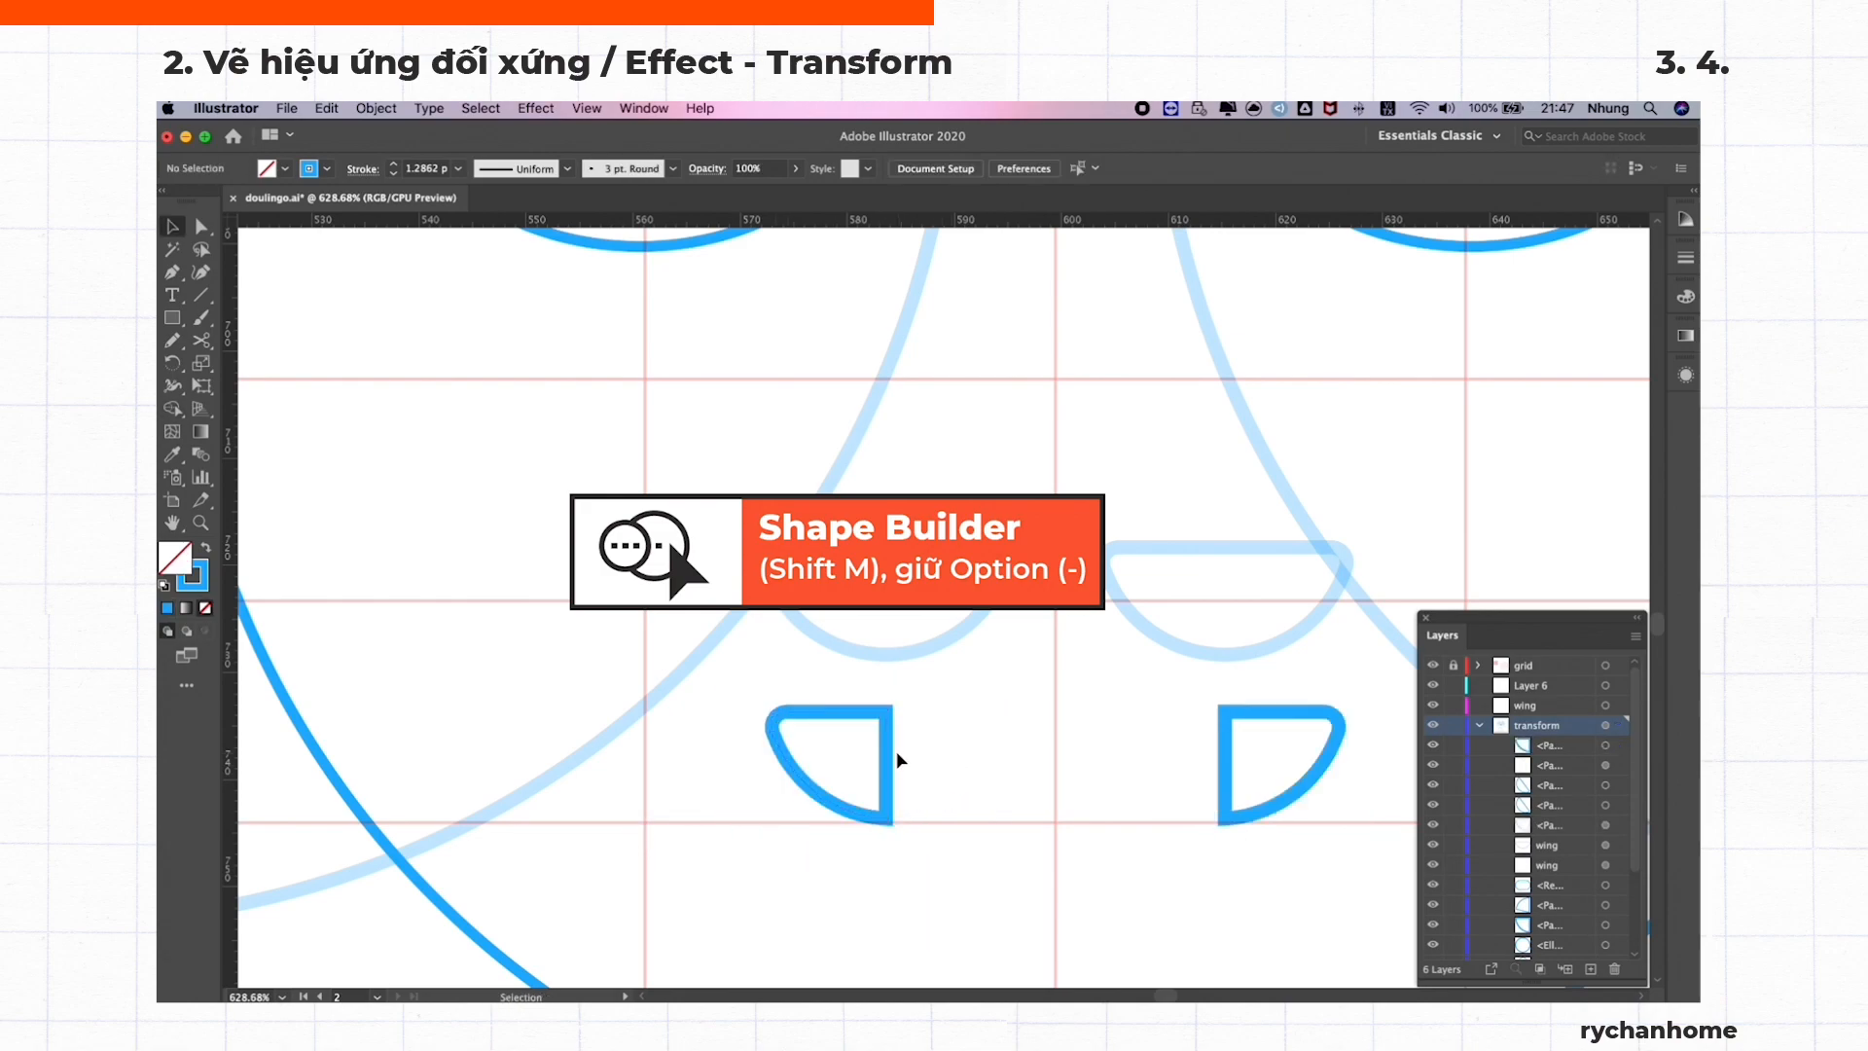
Delete the trimmed leftovers and move the half feather so its straight side lies on the centre line
{"action": "left_click_drag", "start_coordinate": [889, 751], "coordinate": [1013, 743]}
{"action": "key", "text": "Delete"}
{"action": "left_click_drag", "start_coordinate": [886, 778], "coordinate": [1056, 782]}
{"action": "left_click", "coordinate": [929, 792]}
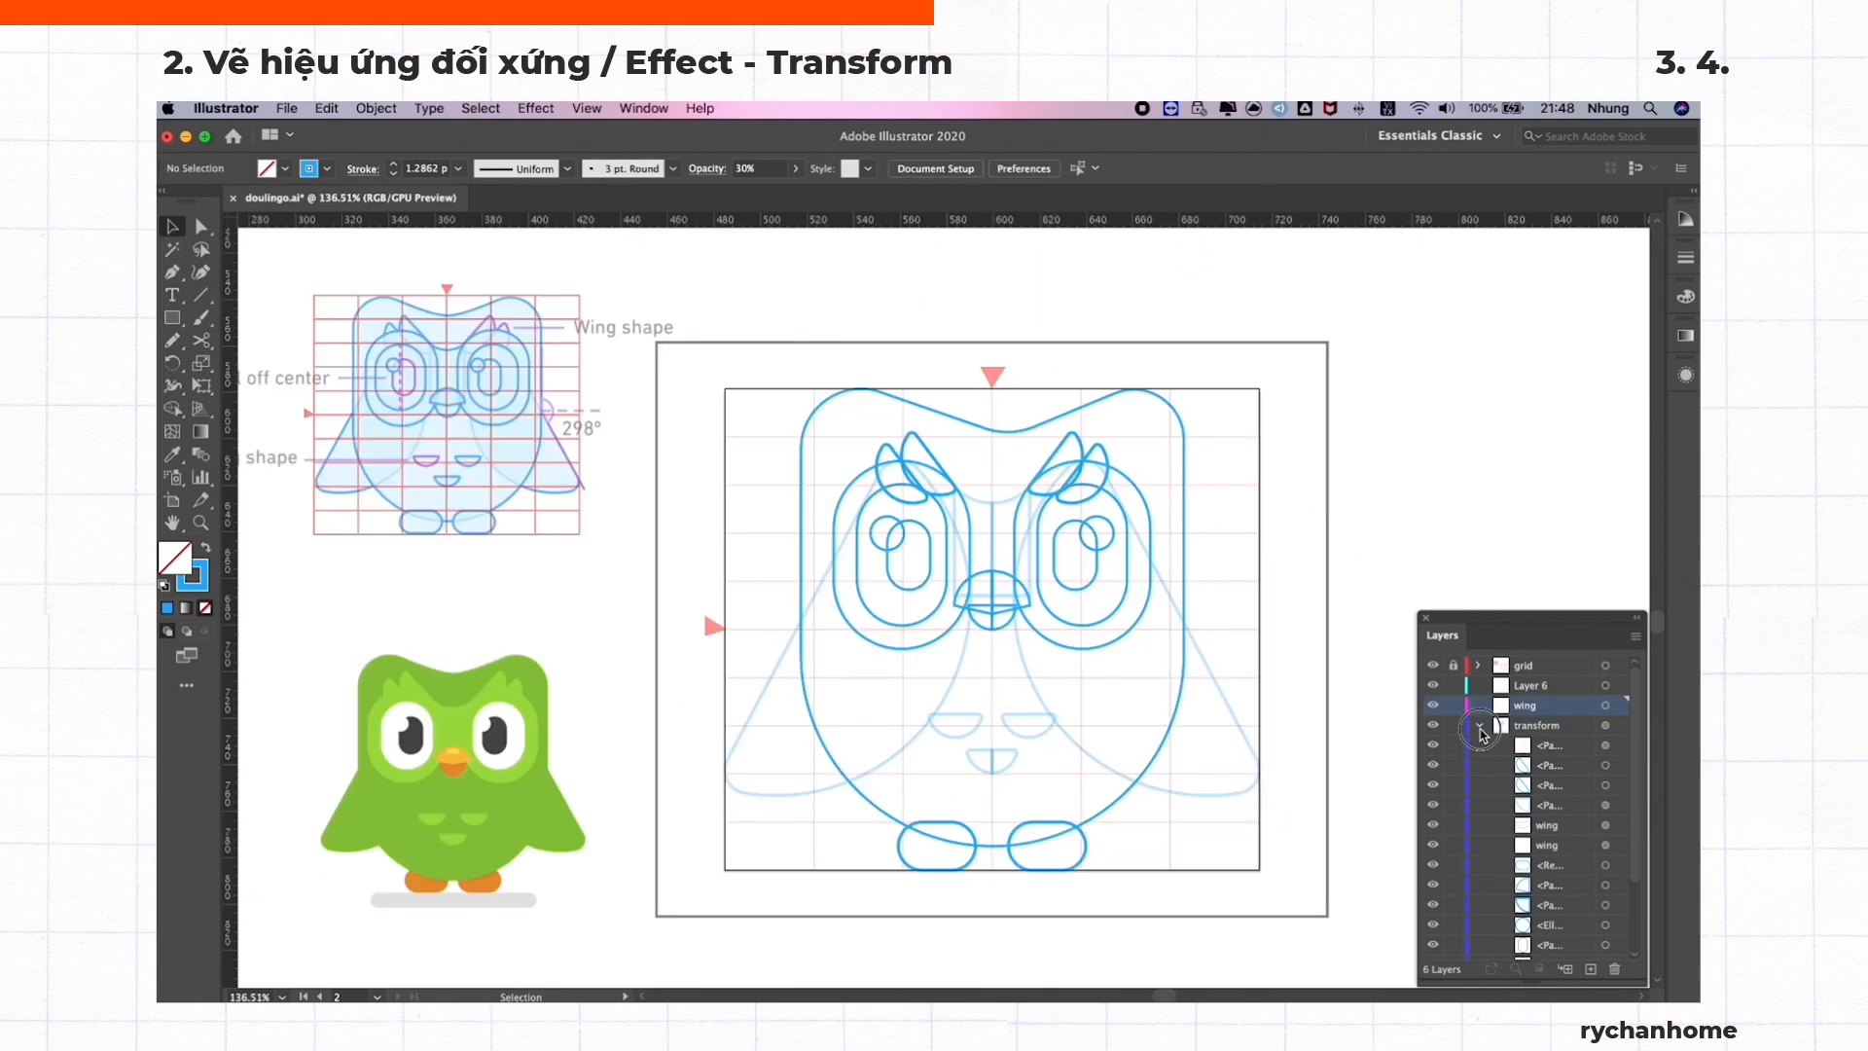
Delete the unused Layer 6 and wing layers
{"action": "left_click", "coordinate": [1480, 727]}
{"action": "left_click", "coordinate": [1617, 707]}
{"action": "left_click", "coordinate": [1582, 685]}
{"action": "left_click", "coordinate": [1582, 707], "text": "shift"}
{"action": "left_click", "coordinate": [1613, 969]}
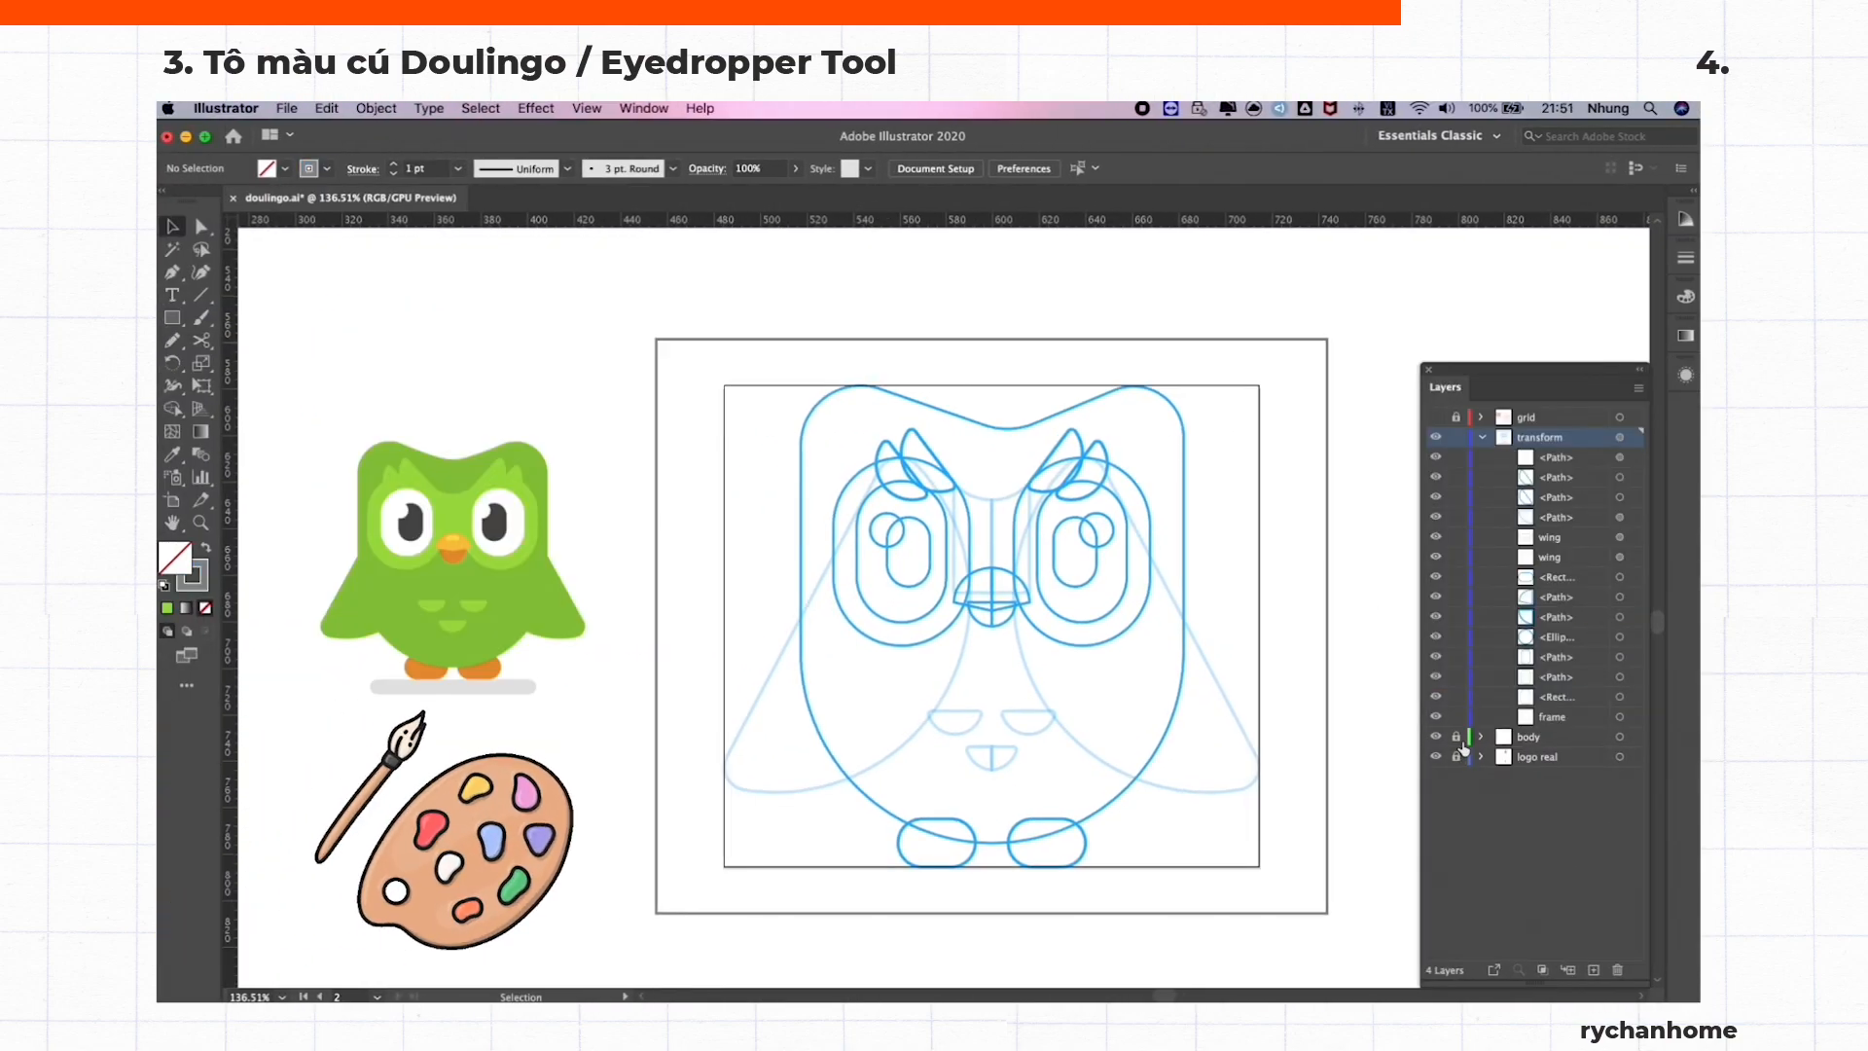
Fill the owl's body shape with the green sampled from the reference owl's head
{"action": "left_click", "coordinate": [804, 460]}
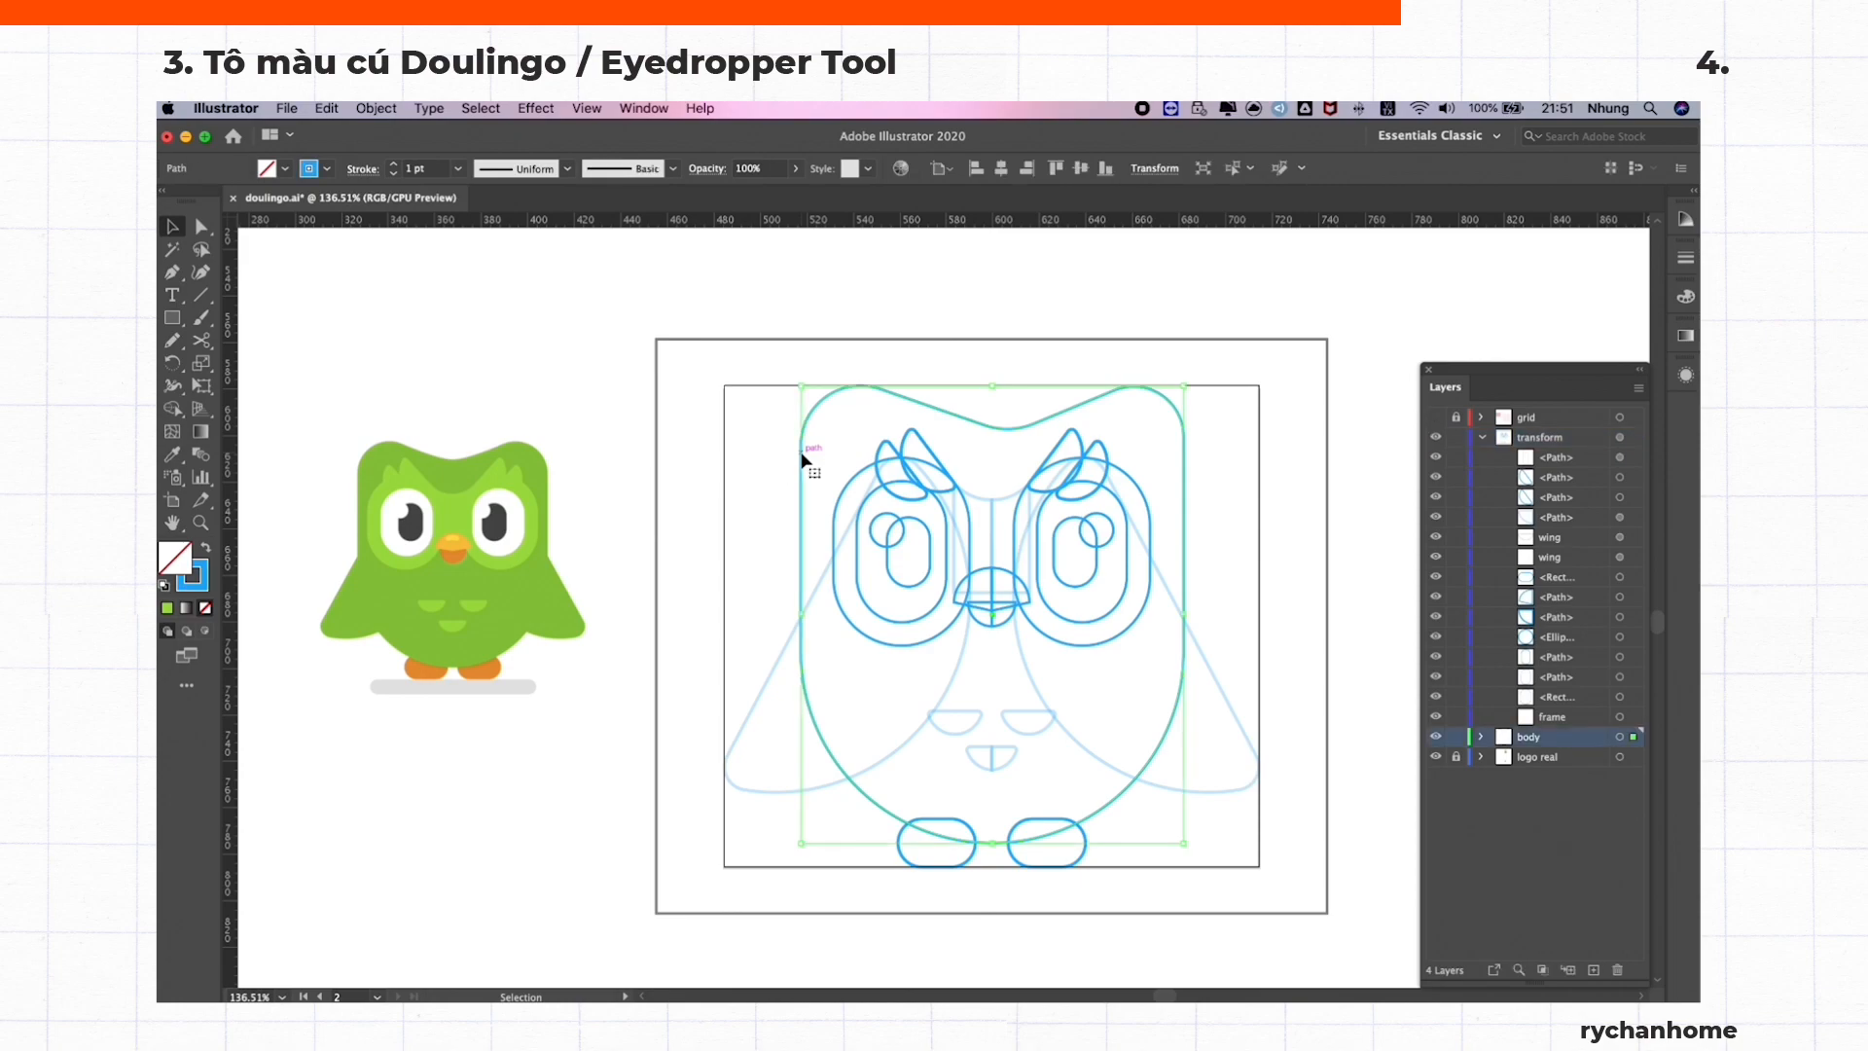
{"action": "key", "text": "i"}
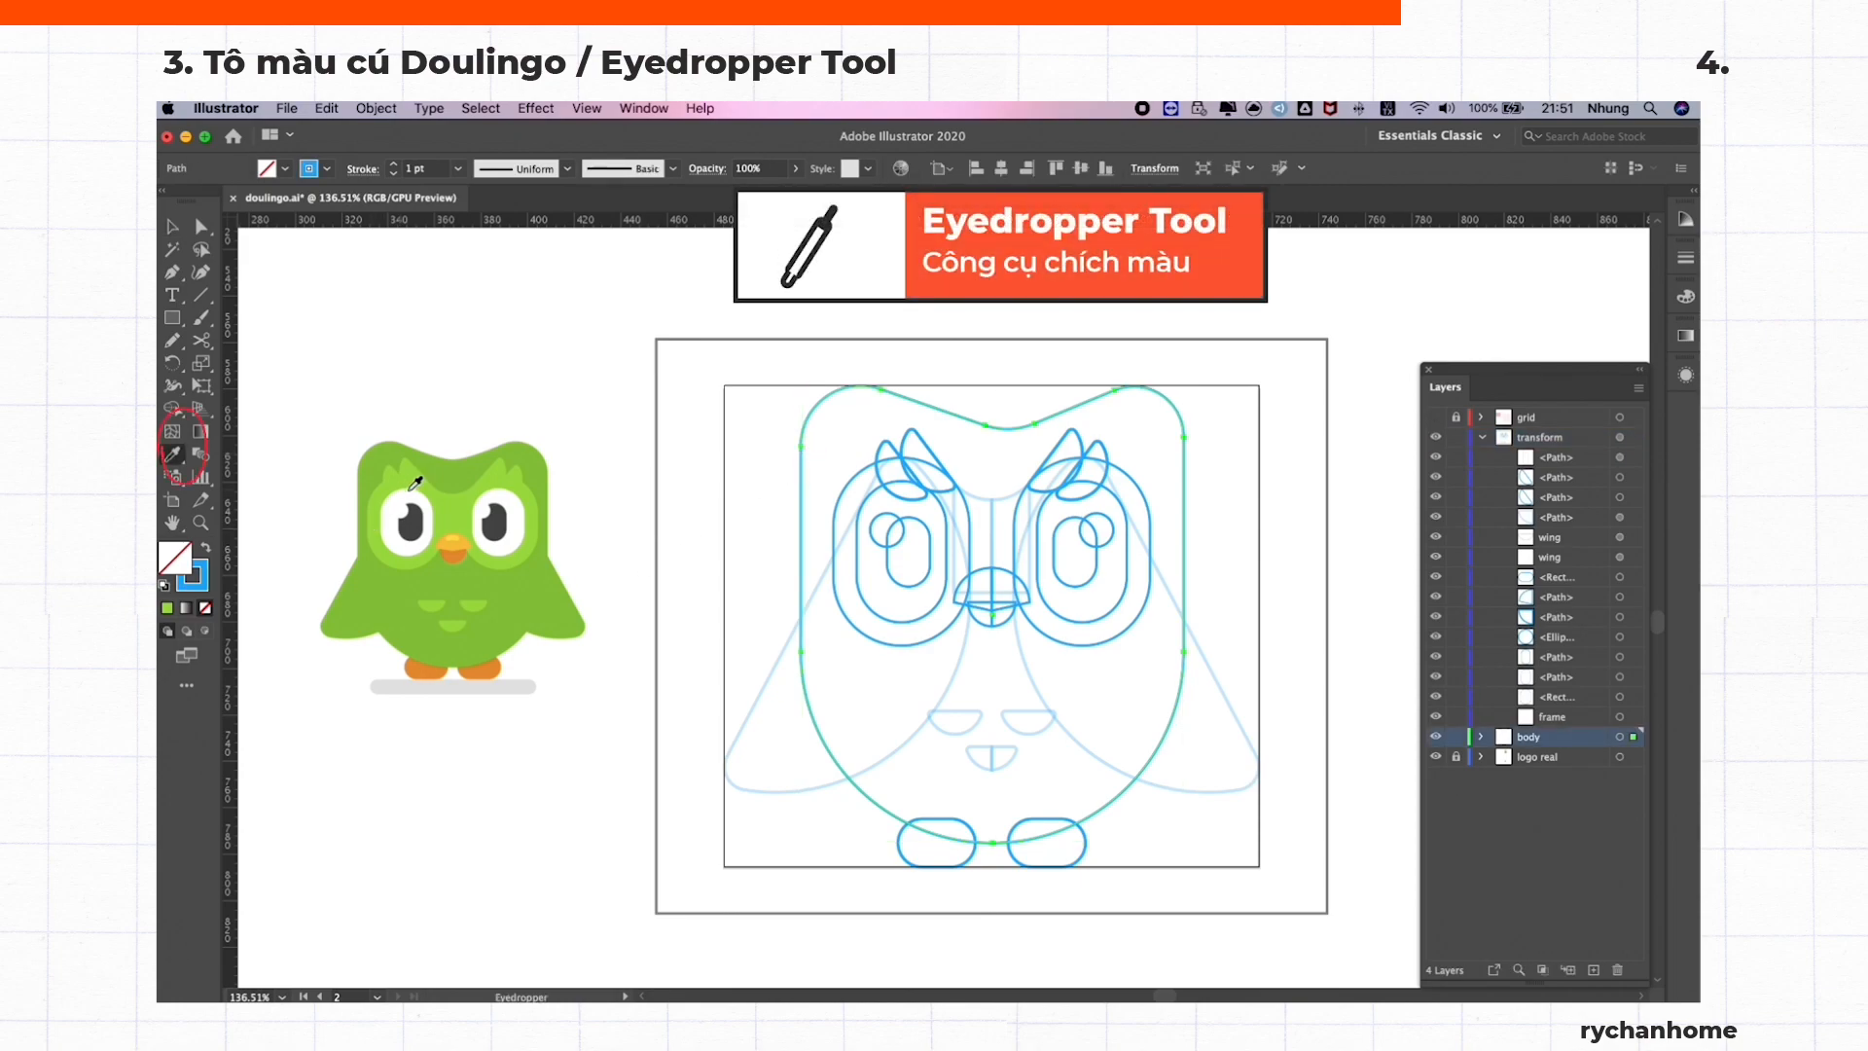
{"action": "left_click", "coordinate": [449, 473]}
{"action": "key", "text": "v"}
Move the large wing down to just above the frame in the transform layer, and fill it with the reference body's green
{"action": "left_click", "coordinate": [797, 783]}
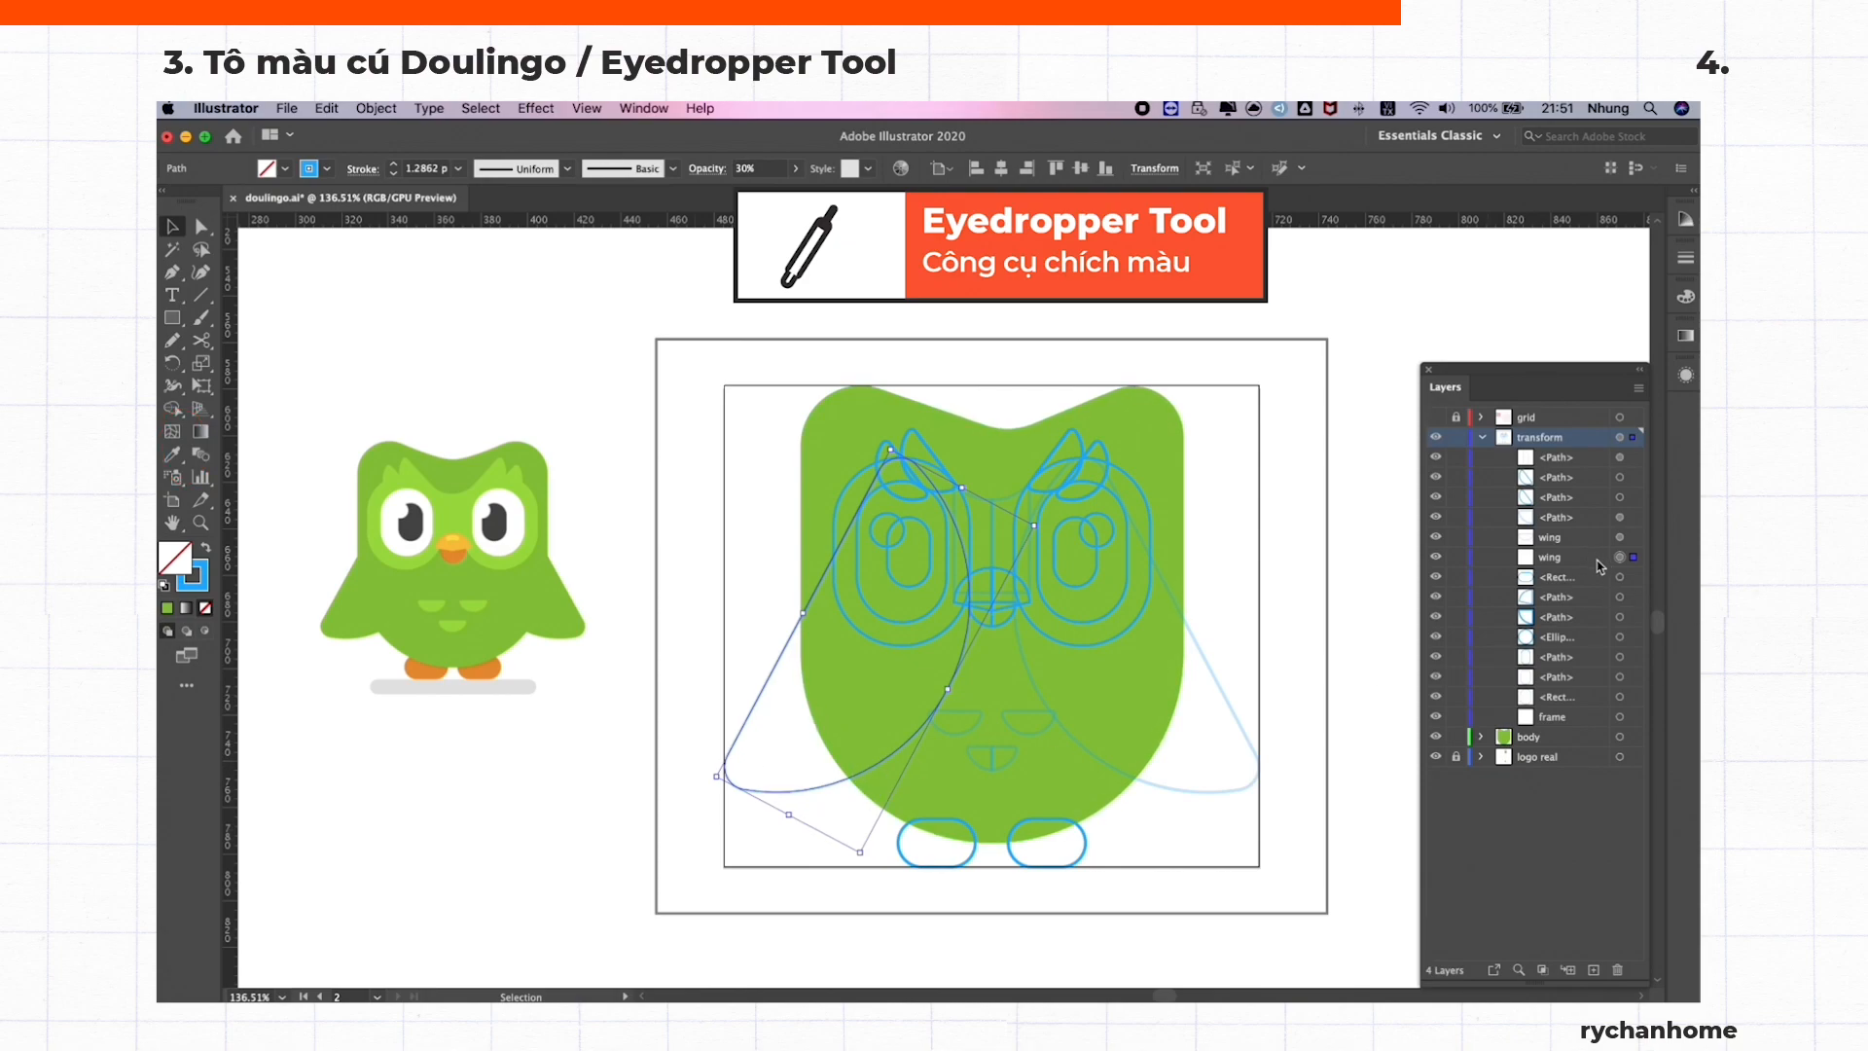
{"action": "left_click_drag", "start_coordinate": [1596, 564], "coordinate": [1576, 706]}
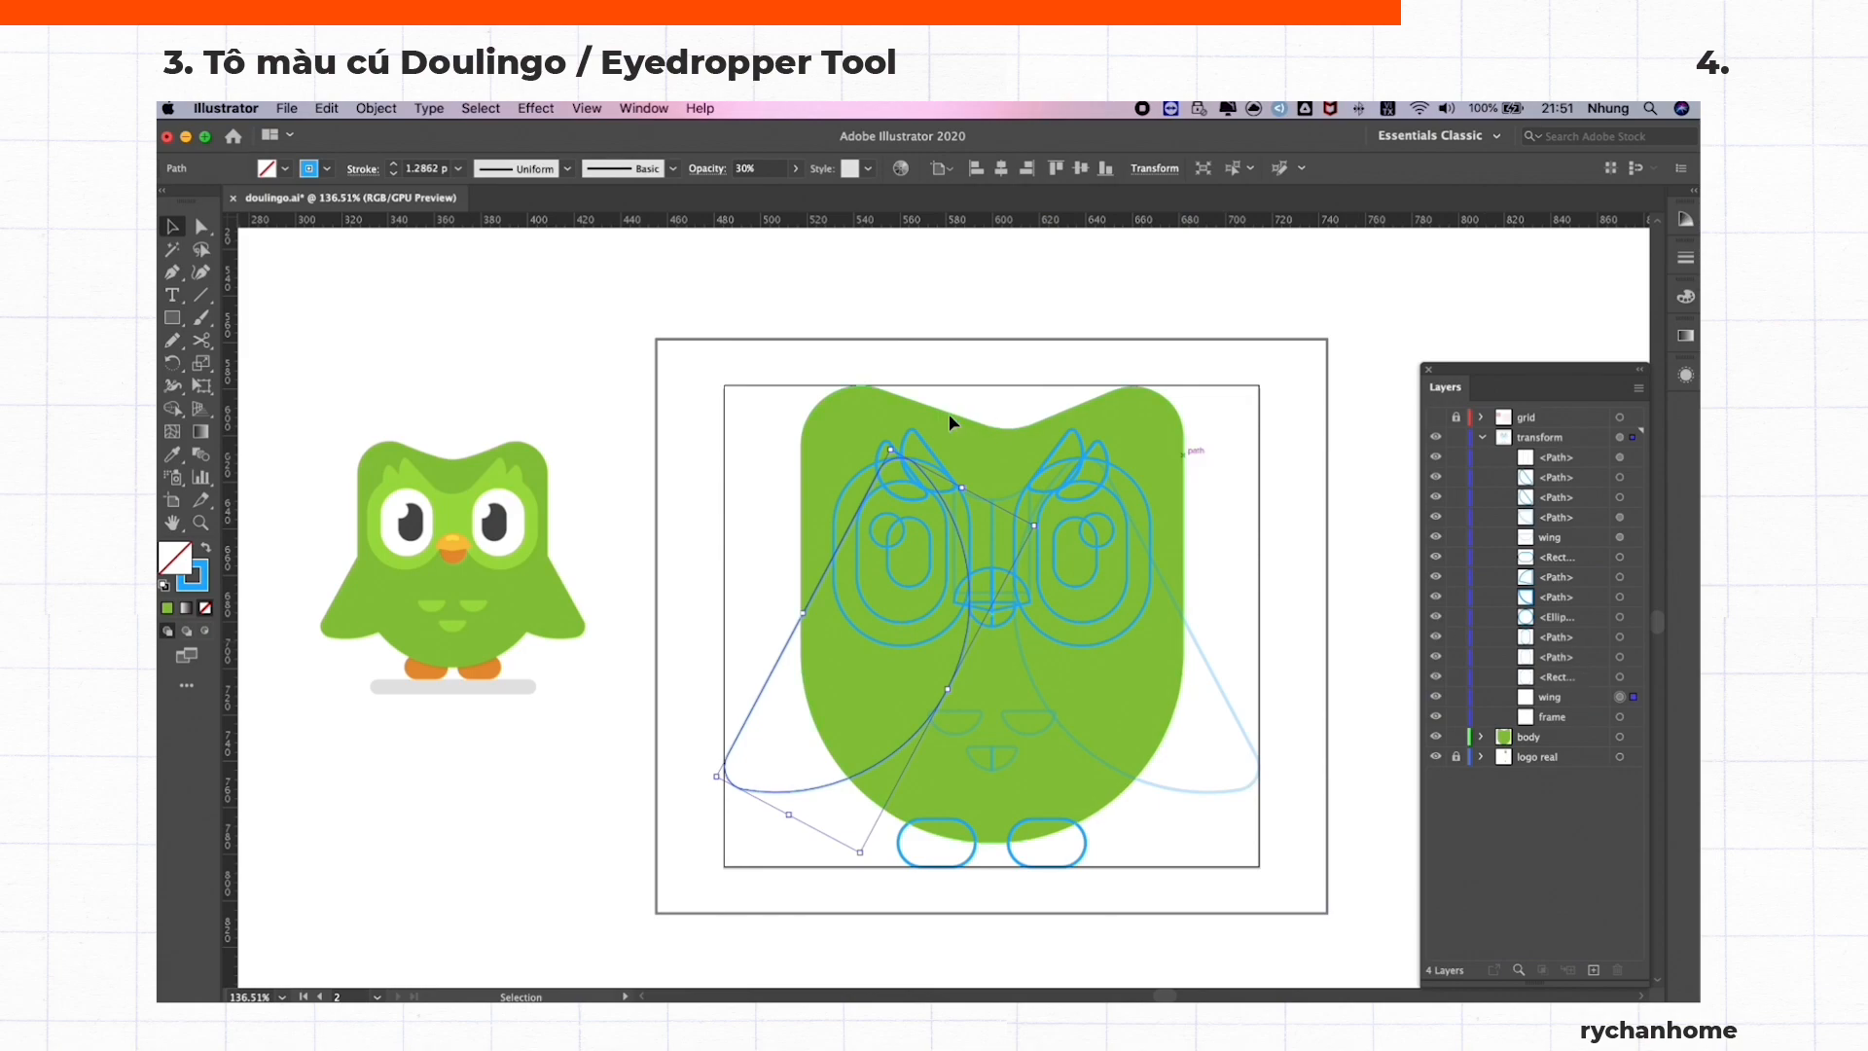
{"action": "key", "text": "i"}
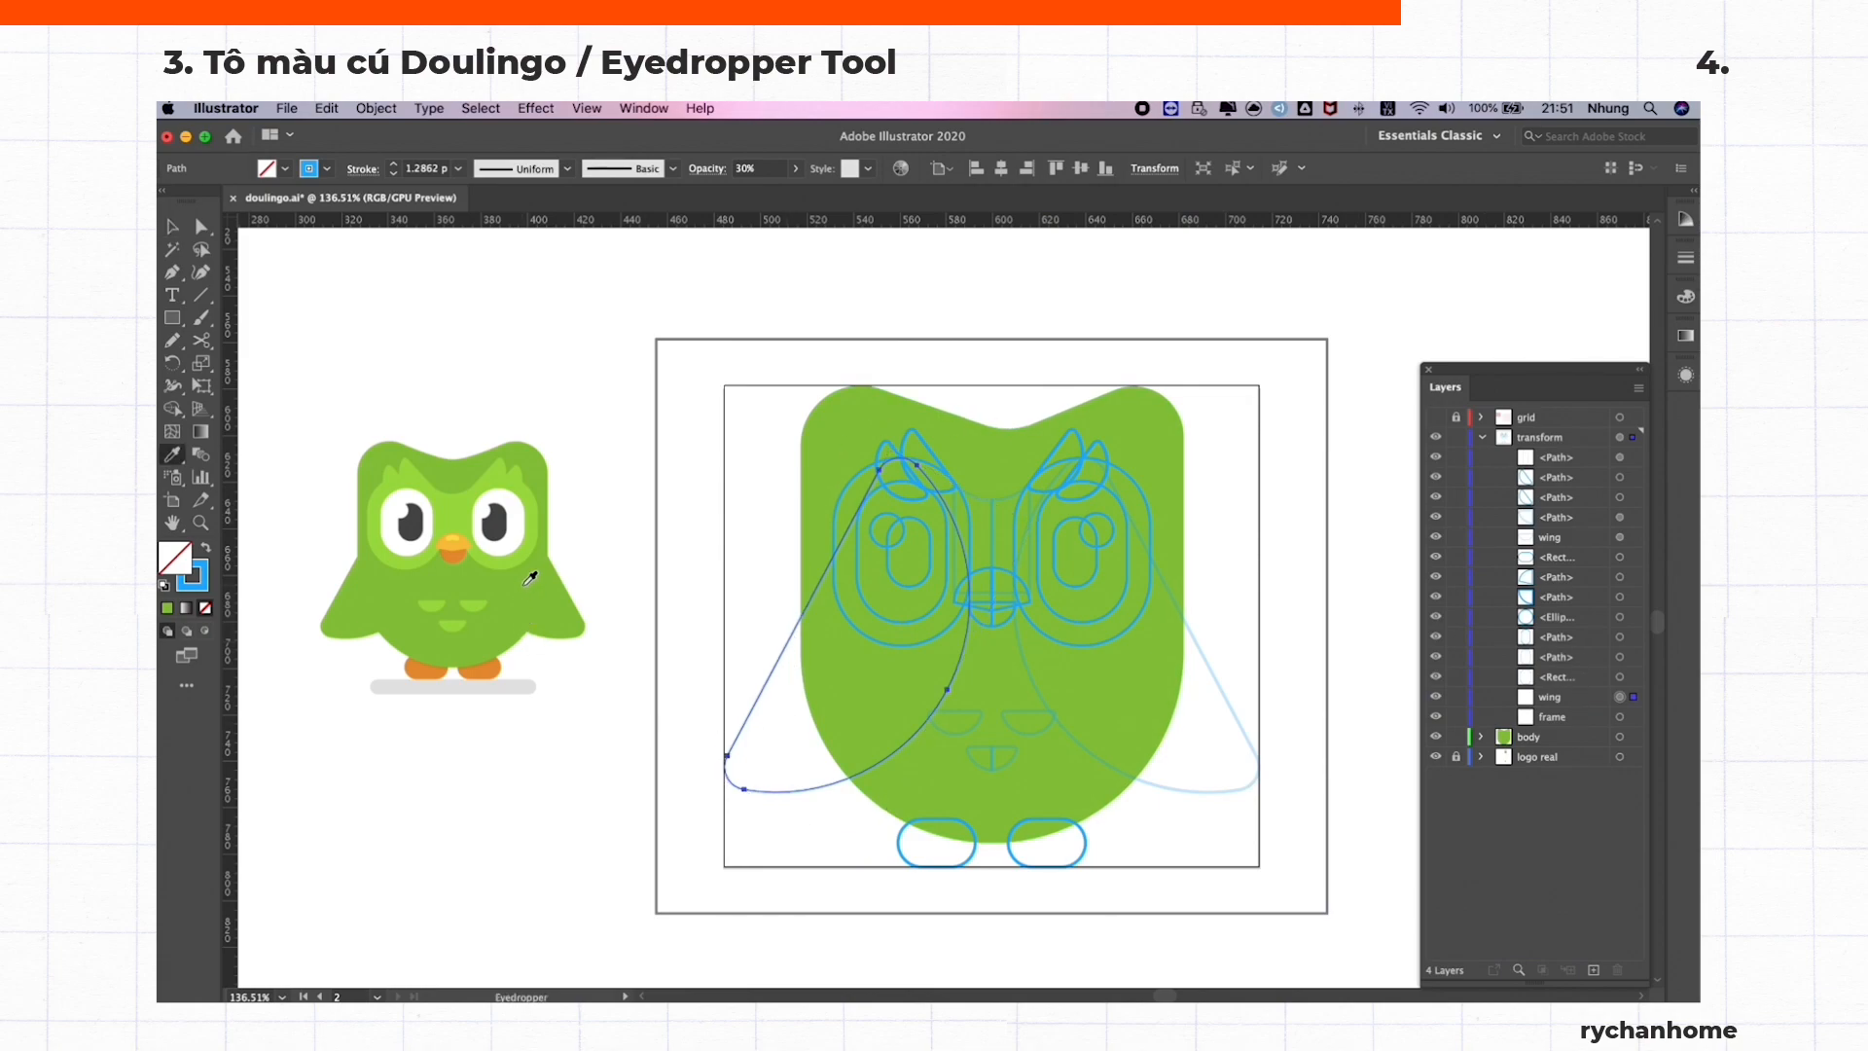
{"action": "left_click", "coordinate": [530, 579]}
{"action": "left_click", "coordinate": [623, 777]}
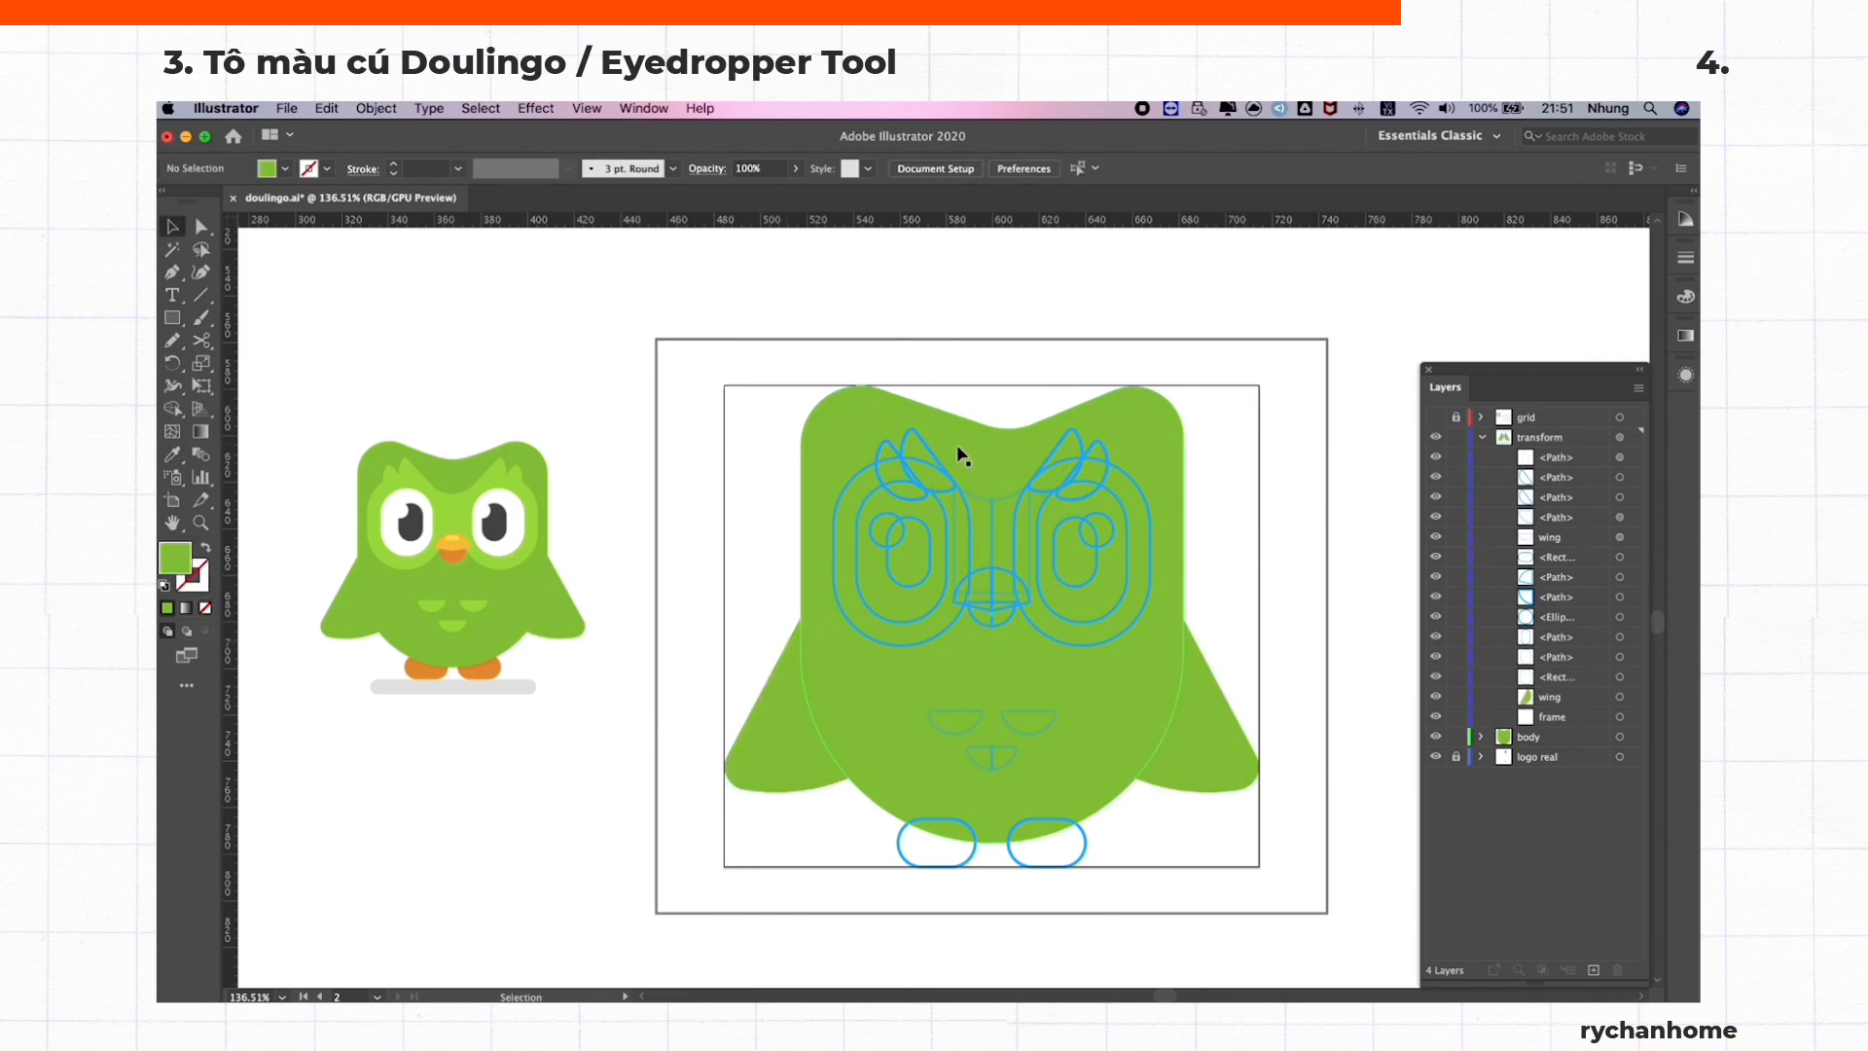
Fill the left eye's inner shape and its small highlight circle with white
{"action": "left_click", "coordinate": [860, 568]}
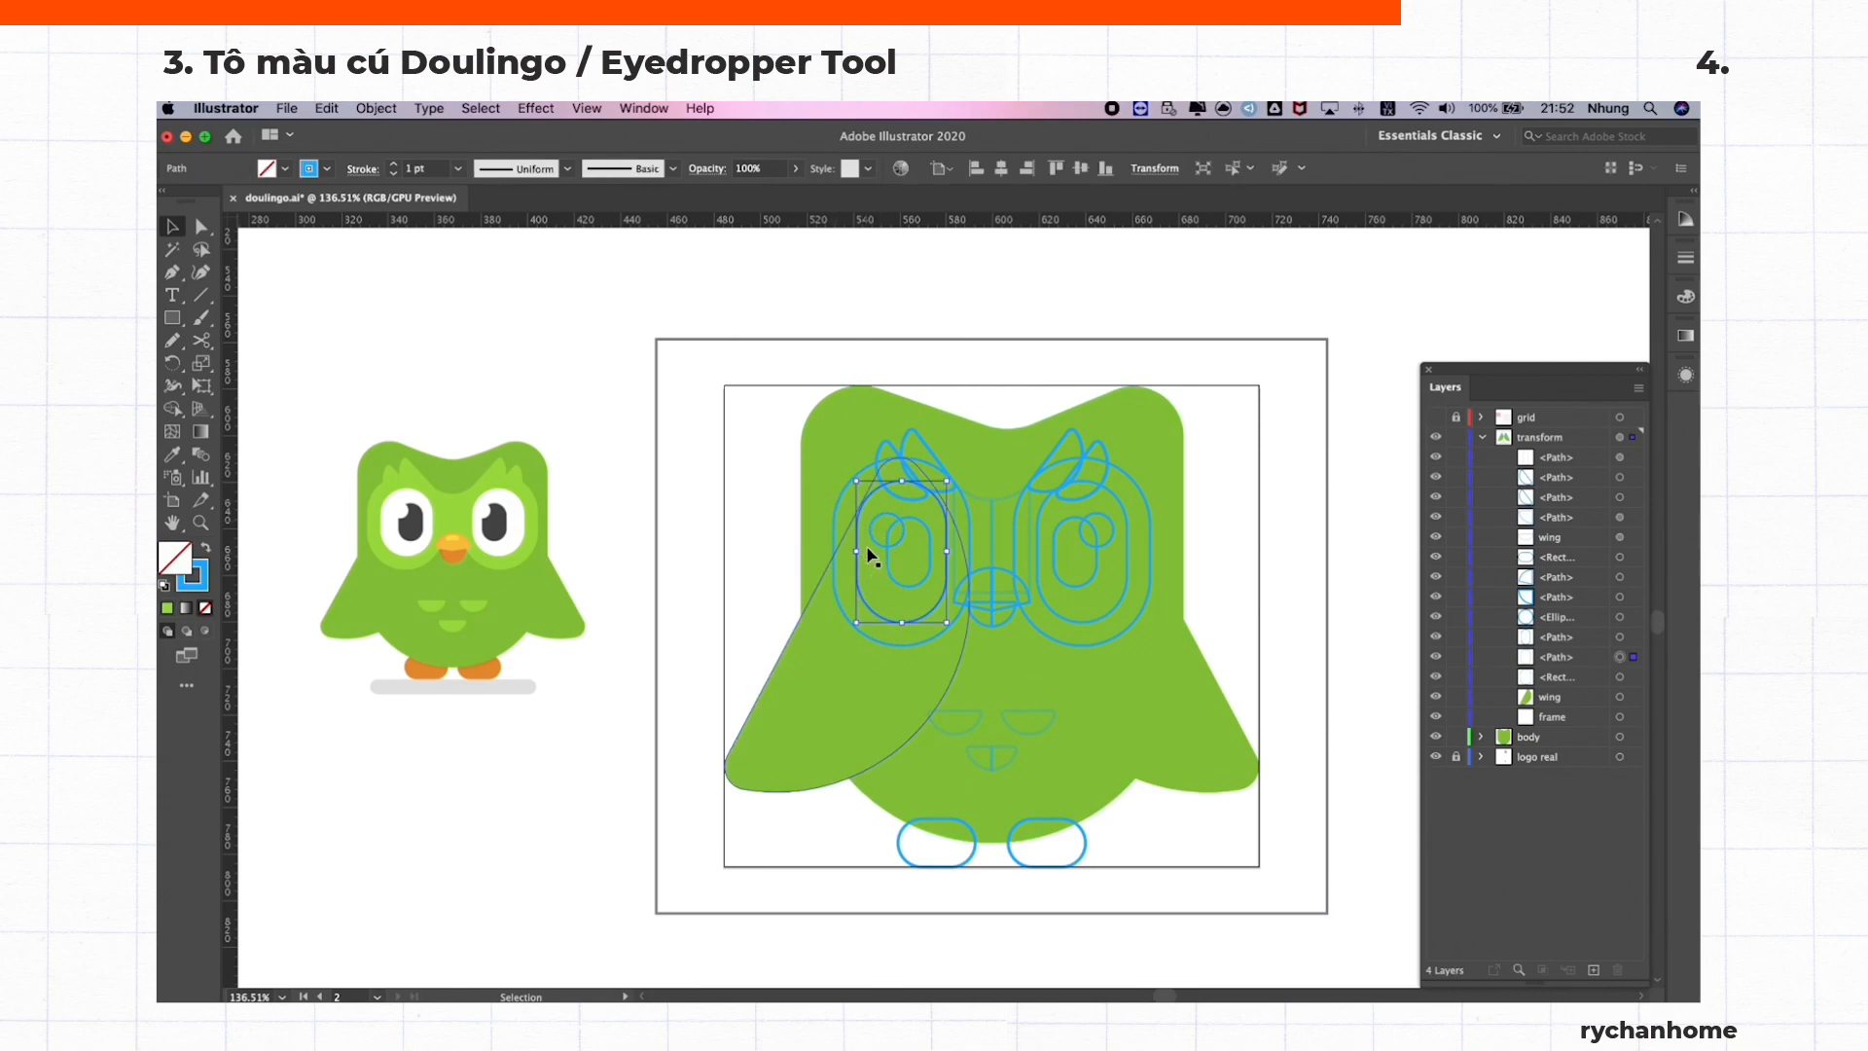
{"action": "left_click", "coordinate": [876, 528], "text": "shift"}
{"action": "key", "text": "i"}
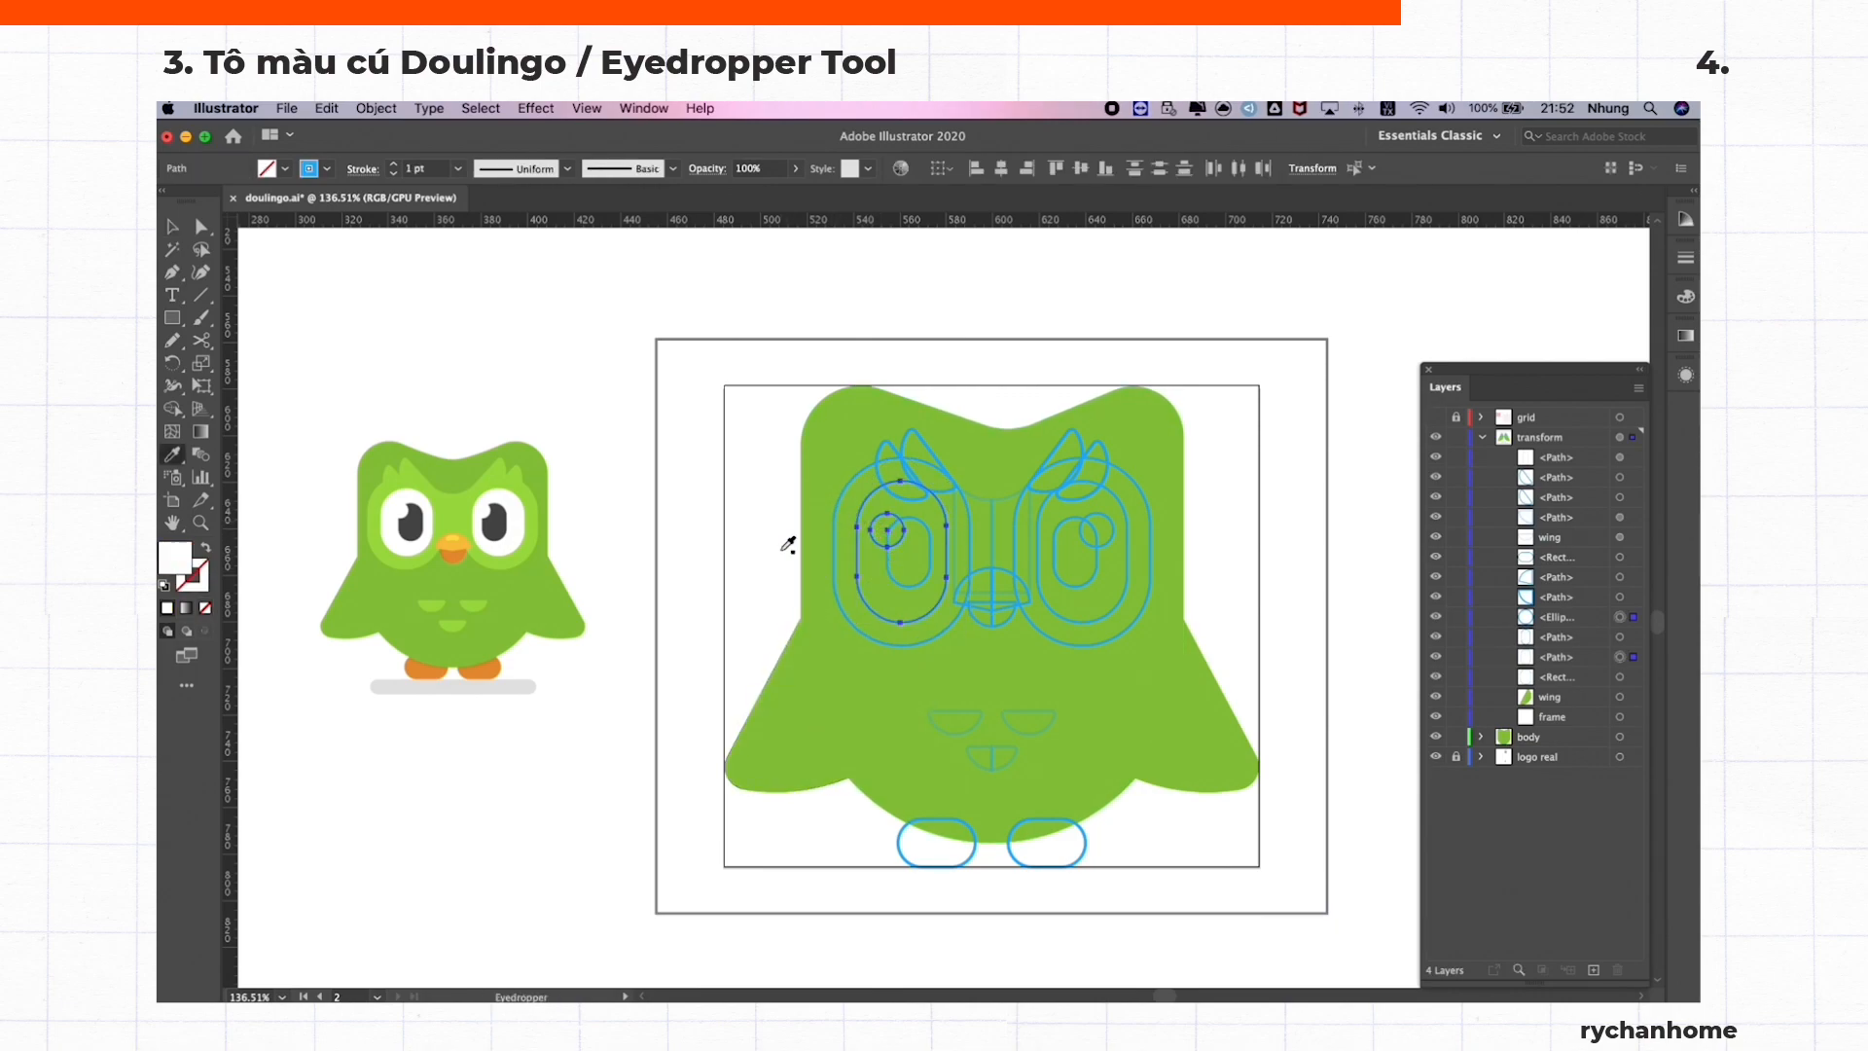
{"action": "left_click", "coordinate": [785, 549]}
{"action": "key", "text": "v"}
Fill the left pupil with the dark grey sampled from the reference owl's pupil
{"action": "left_click", "coordinate": [928, 586]}
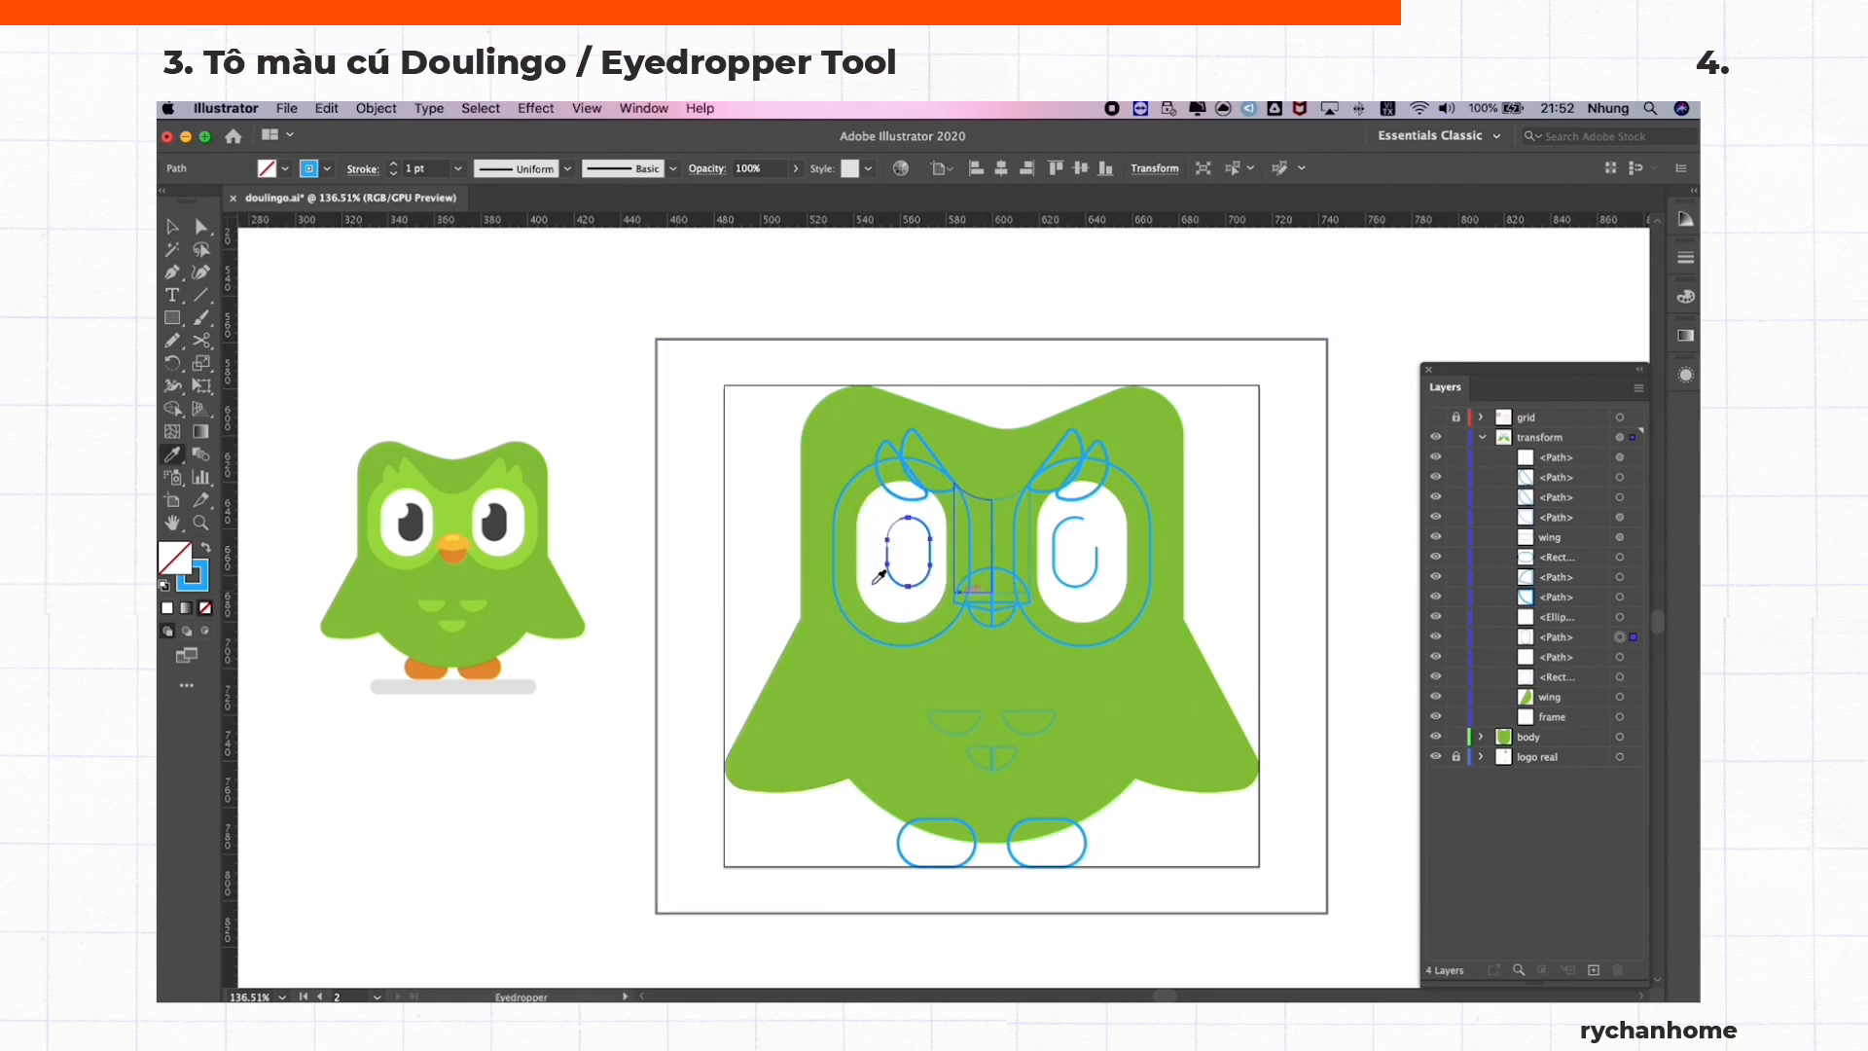
{"action": "left_click", "coordinate": [506, 508]}
{"action": "key", "text": "v"}
Fill the upper beak half with the reference's yellow-orange and the lower beak half with its darker orange
{"action": "left_click", "coordinate": [980, 575]}
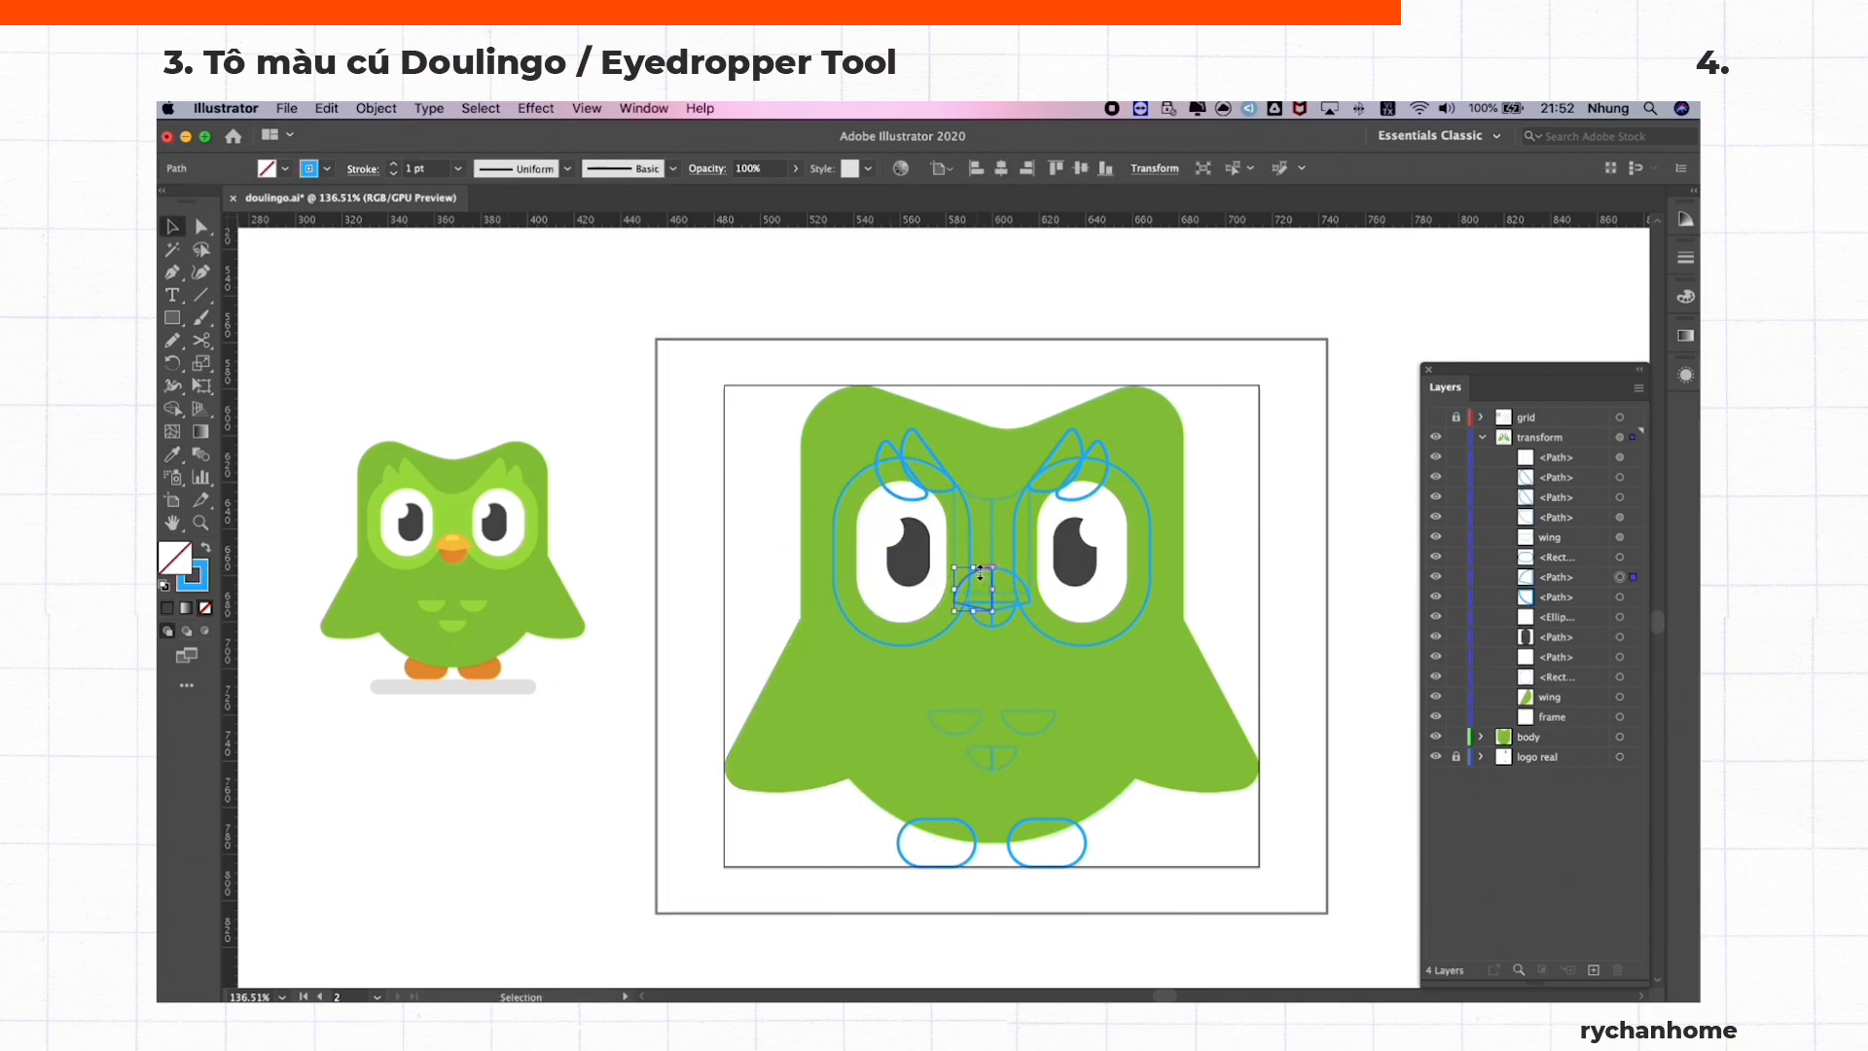
{"action": "left_click", "coordinate": [455, 538]}
{"action": "key", "text": "v"}
{"action": "left_click", "coordinate": [983, 619]}
{"action": "left_click", "coordinate": [455, 560]}
{"action": "key", "text": "v"}
{"action": "left_click", "coordinate": [563, 770]}
Fill the face panel, both feathers and the outer left eye shape with the light green sampled from the reference face
{"action": "left_click", "coordinate": [955, 490]}
{"action": "left_click", "coordinate": [929, 457], "text": "shift"}
{"action": "left_click", "coordinate": [882, 448], "text": "shift"}
{"action": "left_click", "coordinate": [850, 483], "text": "shift"}
{"action": "key", "text": "i"}
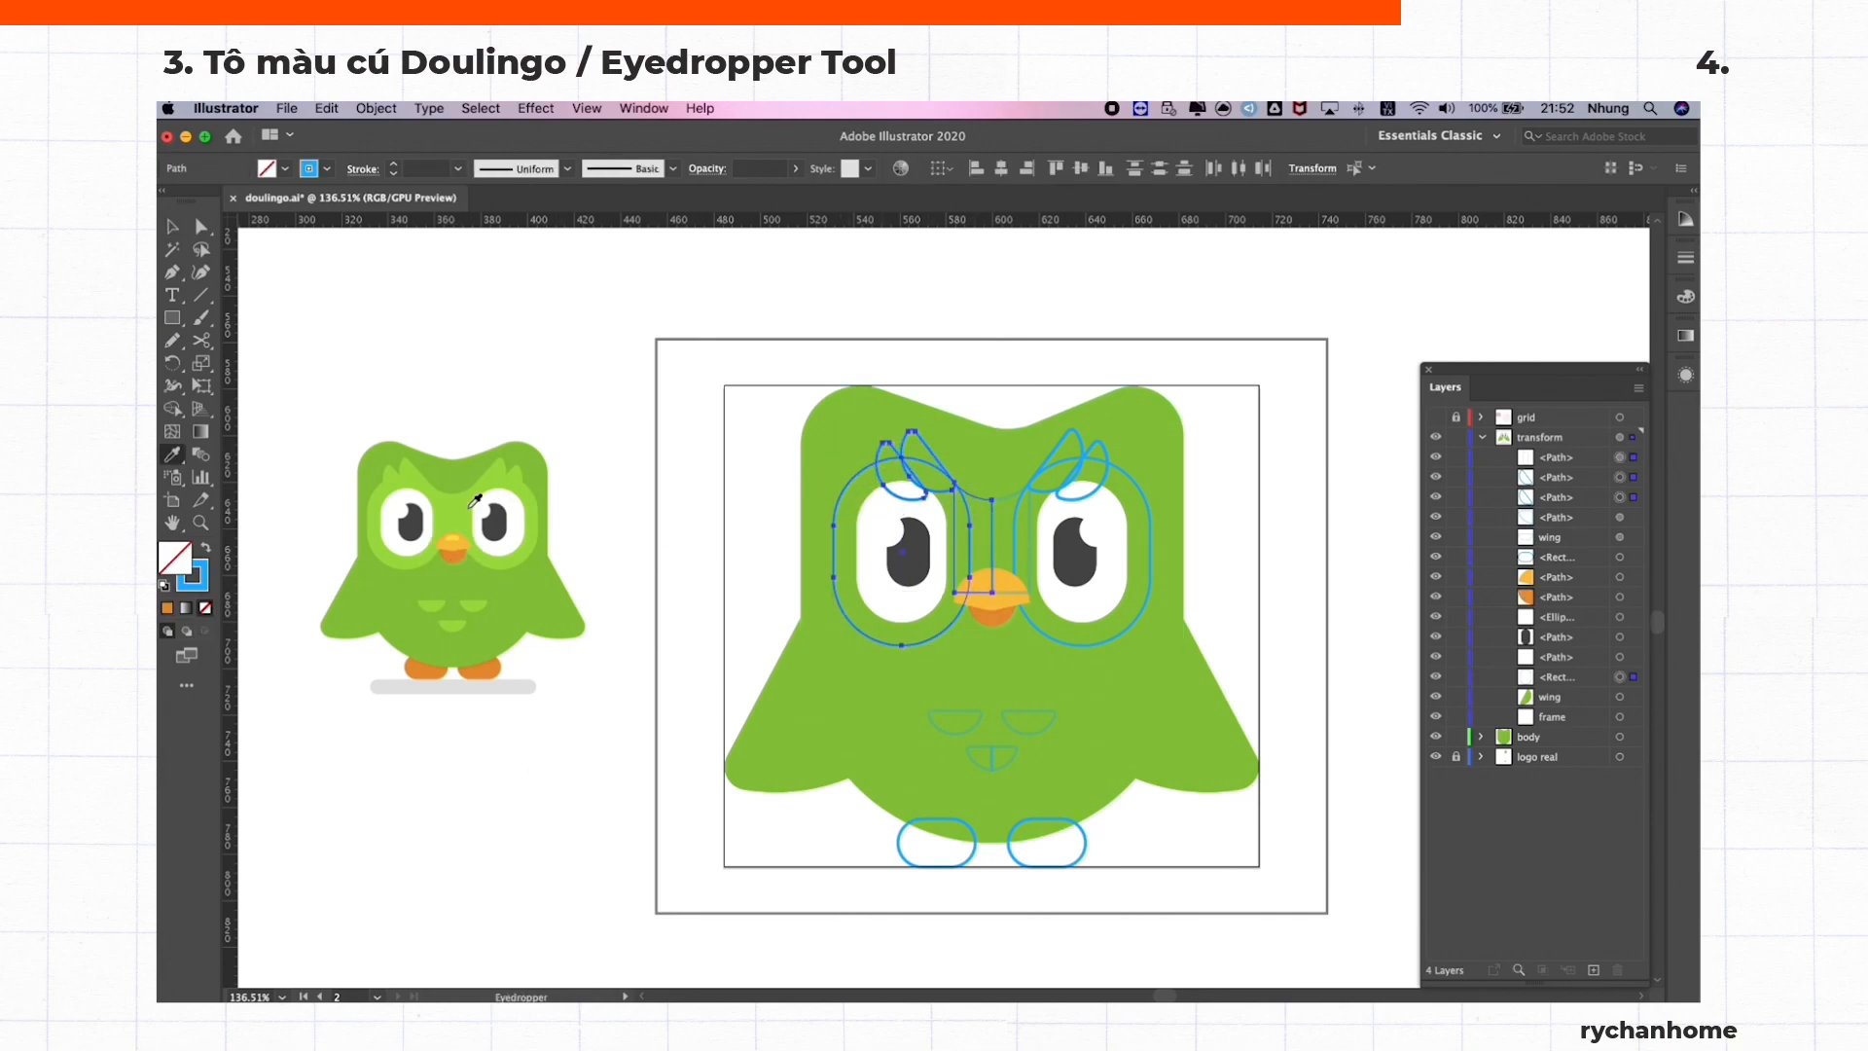
{"action": "left_click", "coordinate": [469, 508]}
Move the feathers over the left eye beneath the eye white in the transform layer's stacking order
{"action": "key", "text": "a"}
{"action": "left_click", "coordinate": [623, 492]}
{"action": "left_click", "coordinate": [899, 481]}
{"action": "left_click_drag", "start_coordinate": [1560, 476], "coordinate": [1563, 667]}
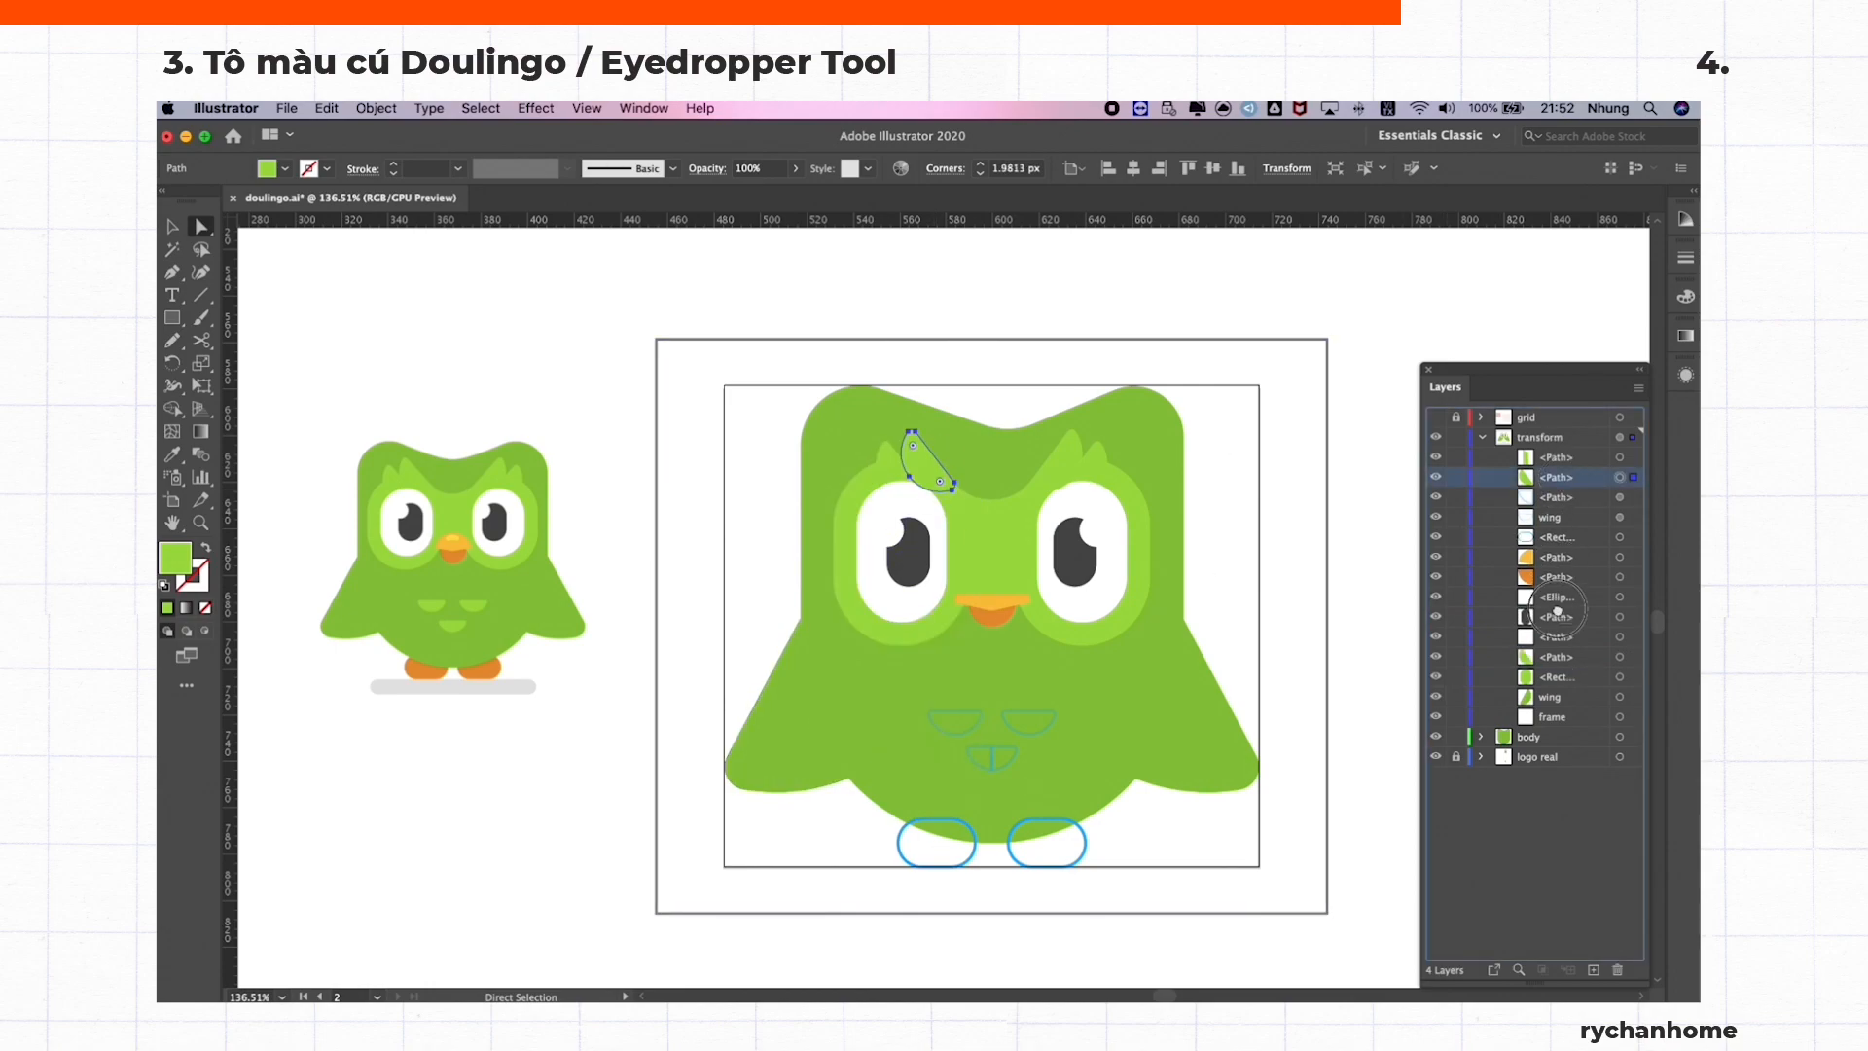
Adjust the outer feather above the left eye so it sits slightly closer to the inner feather
{"action": "key", "text": "v"}
{"action": "scroll", "coordinate": [909, 448], "scroll_direction": "up", "scroll_amount": 5}
{"action": "left_click_drag", "start_coordinate": [864, 628], "coordinate": [843, 672]}
{"action": "key", "text": "super+z"}
{"action": "left_click_drag", "start_coordinate": [736, 457], "coordinate": [729, 453]}
{"action": "left_click_drag", "start_coordinate": [814, 440], "coordinate": [820, 442]}
{"action": "scroll", "coordinate": [868, 393], "scroll_direction": "down", "scroll_amount": 5}
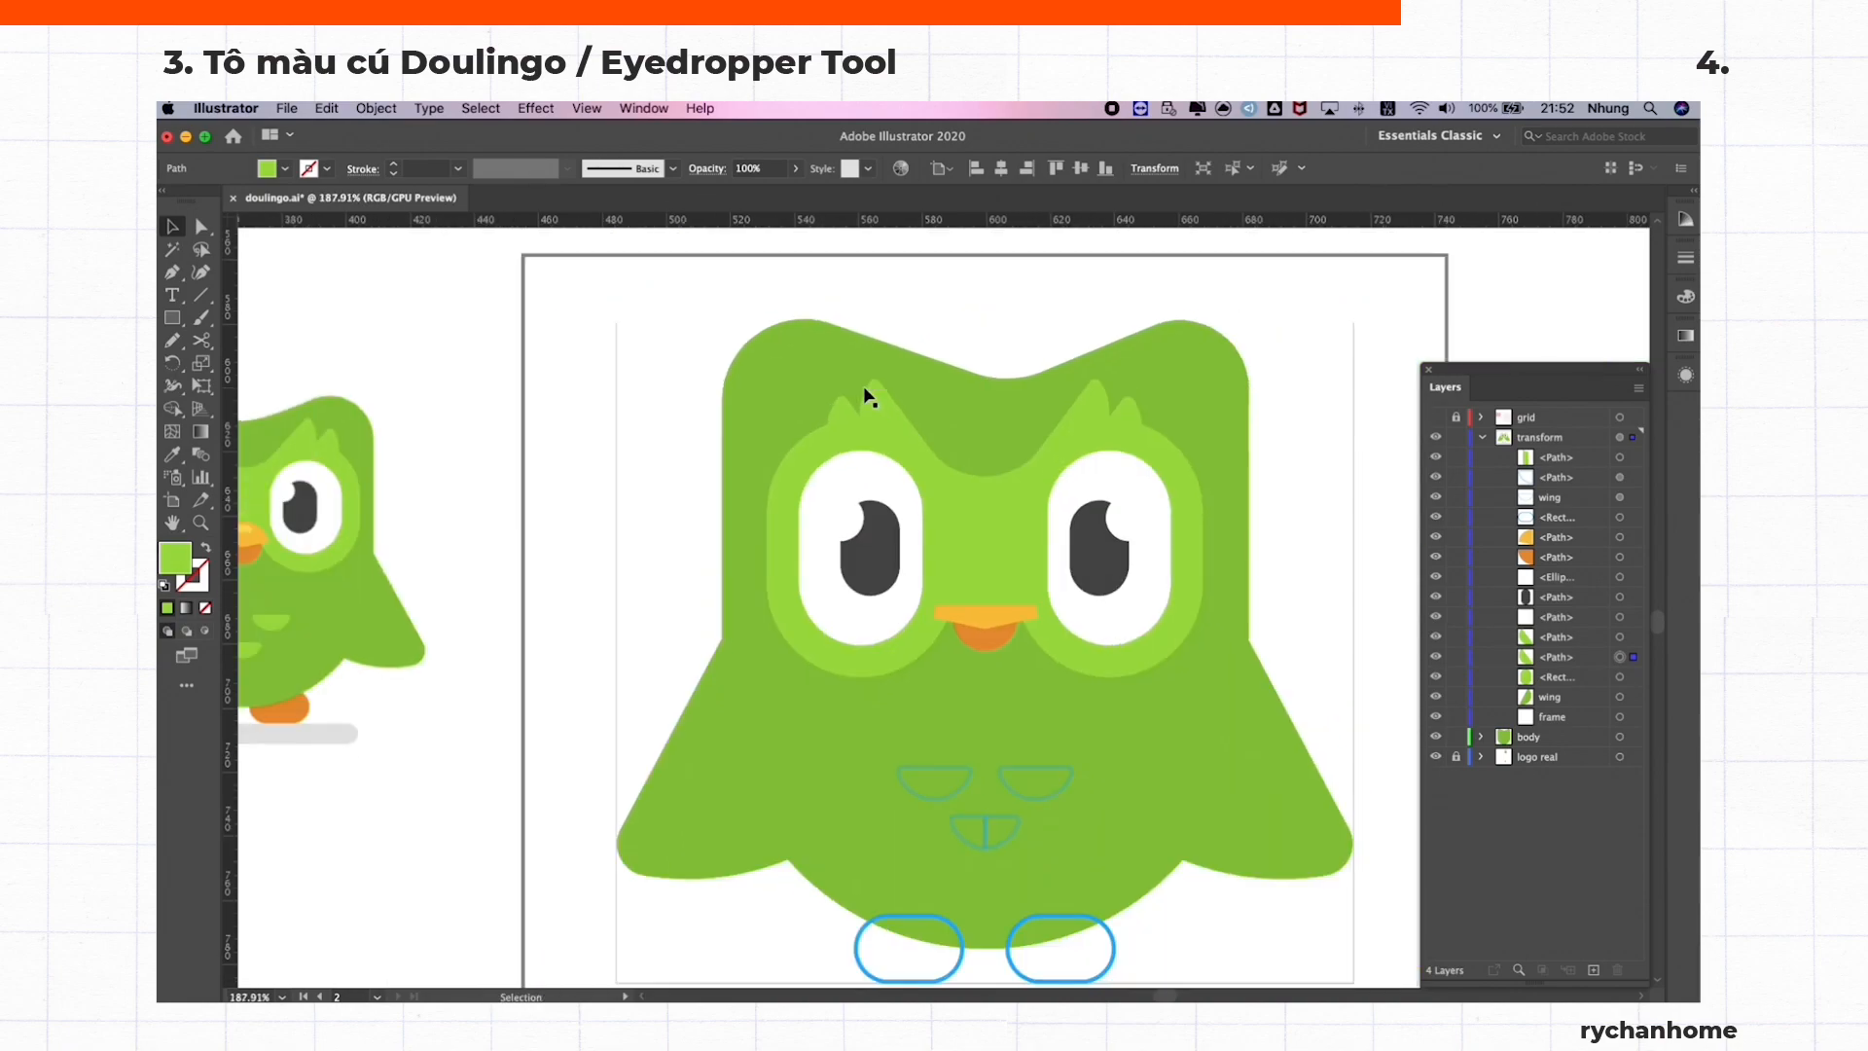
{"action": "left_click", "coordinate": [489, 652]}
Enlarge both feathers above the left eye together and align the inner one with the face panel's upper outer corner
{"action": "scroll", "coordinate": [958, 367], "scroll_direction": "up", "scroll_amount": 6}
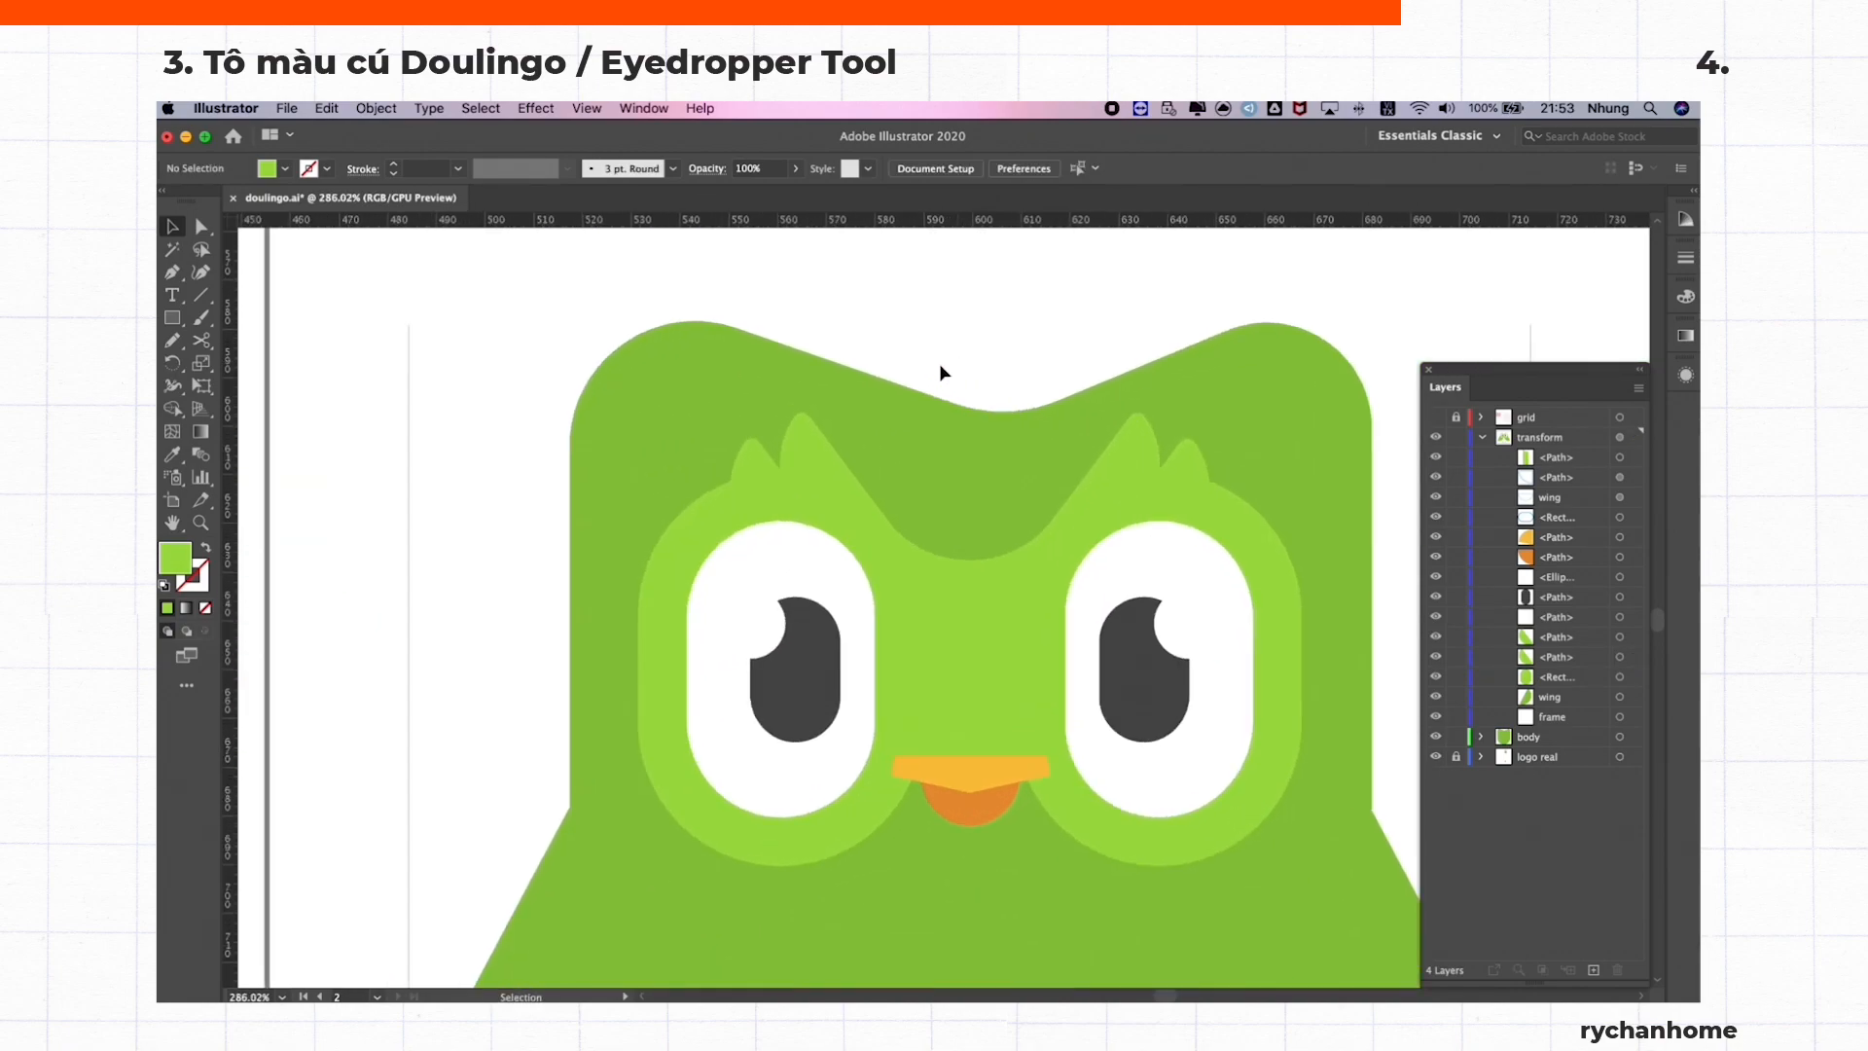
{"action": "key", "text": "a"}
{"action": "left_click", "coordinate": [669, 496]}
{"action": "key", "text": "v"}
{"action": "left_click_drag", "start_coordinate": [633, 506], "coordinate": [609, 500]}
{"action": "left_click_drag", "start_coordinate": [784, 489], "coordinate": [786, 500]}
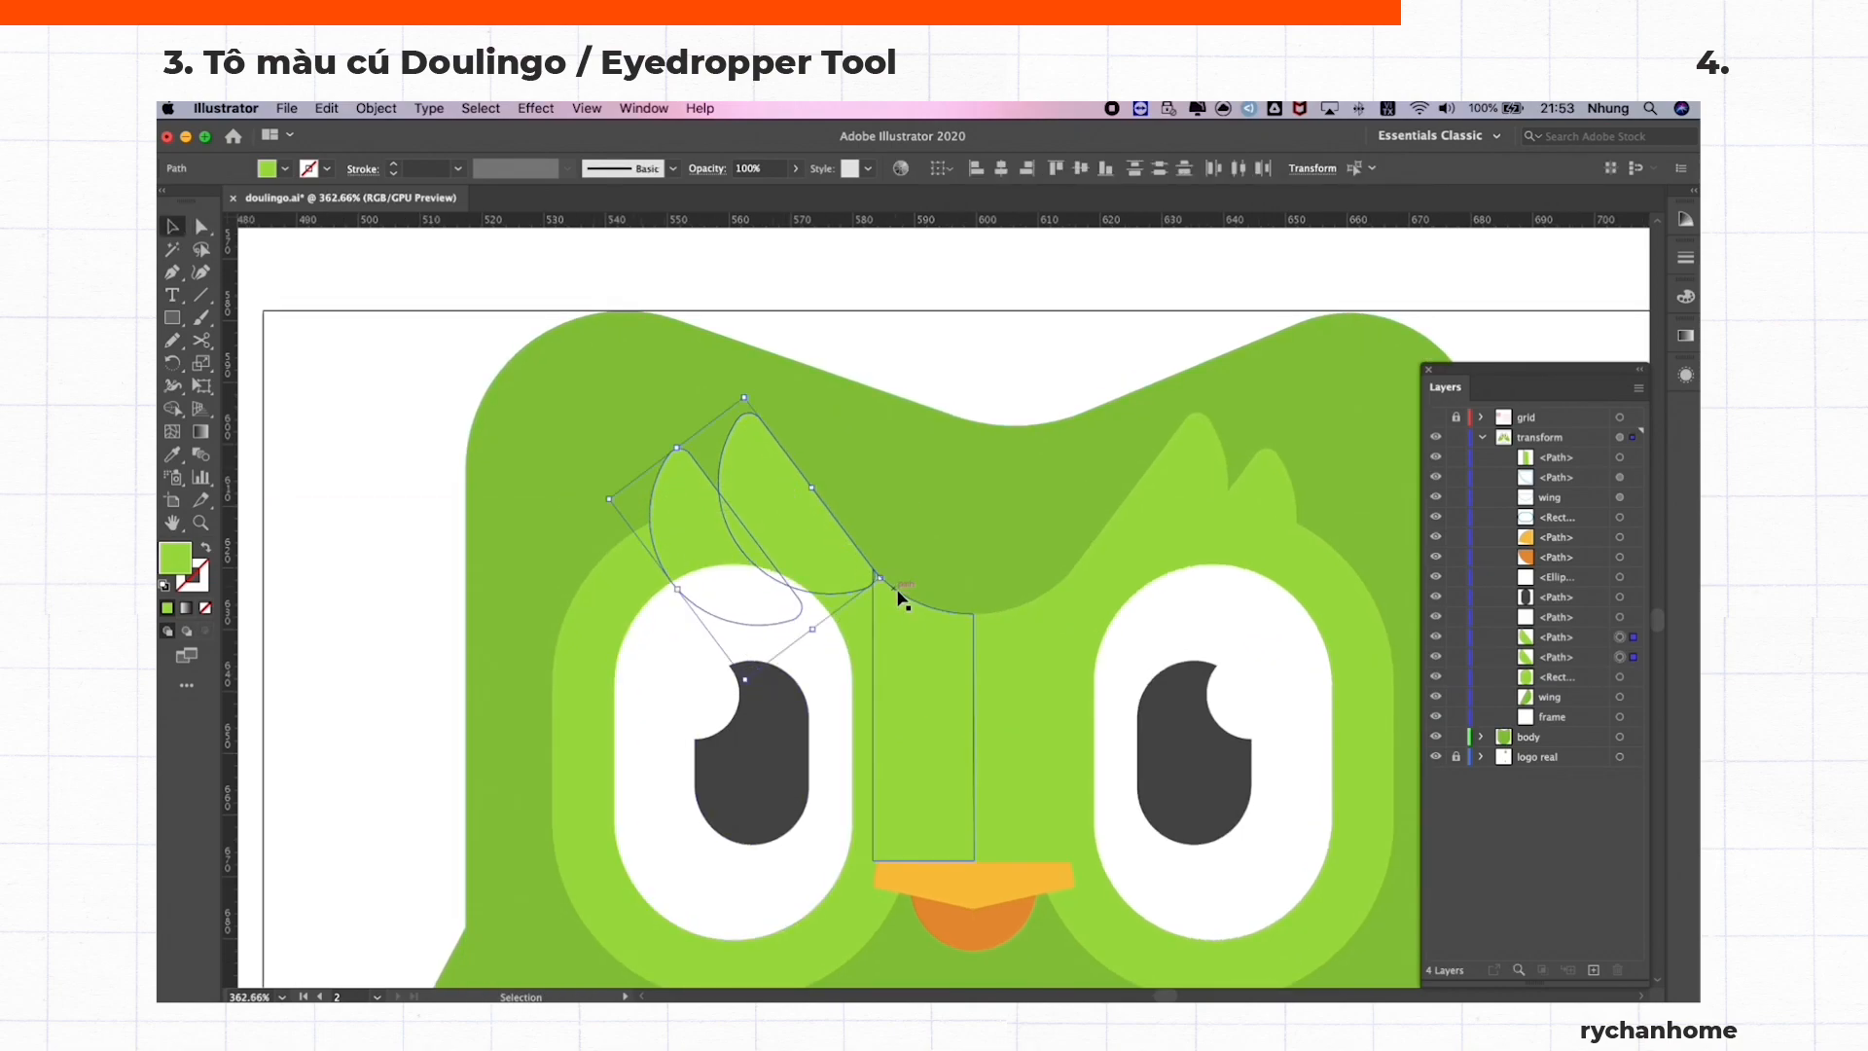
Move both beak halves to the top of the transform layer's stacking order
{"action": "left_click", "coordinate": [944, 621]}
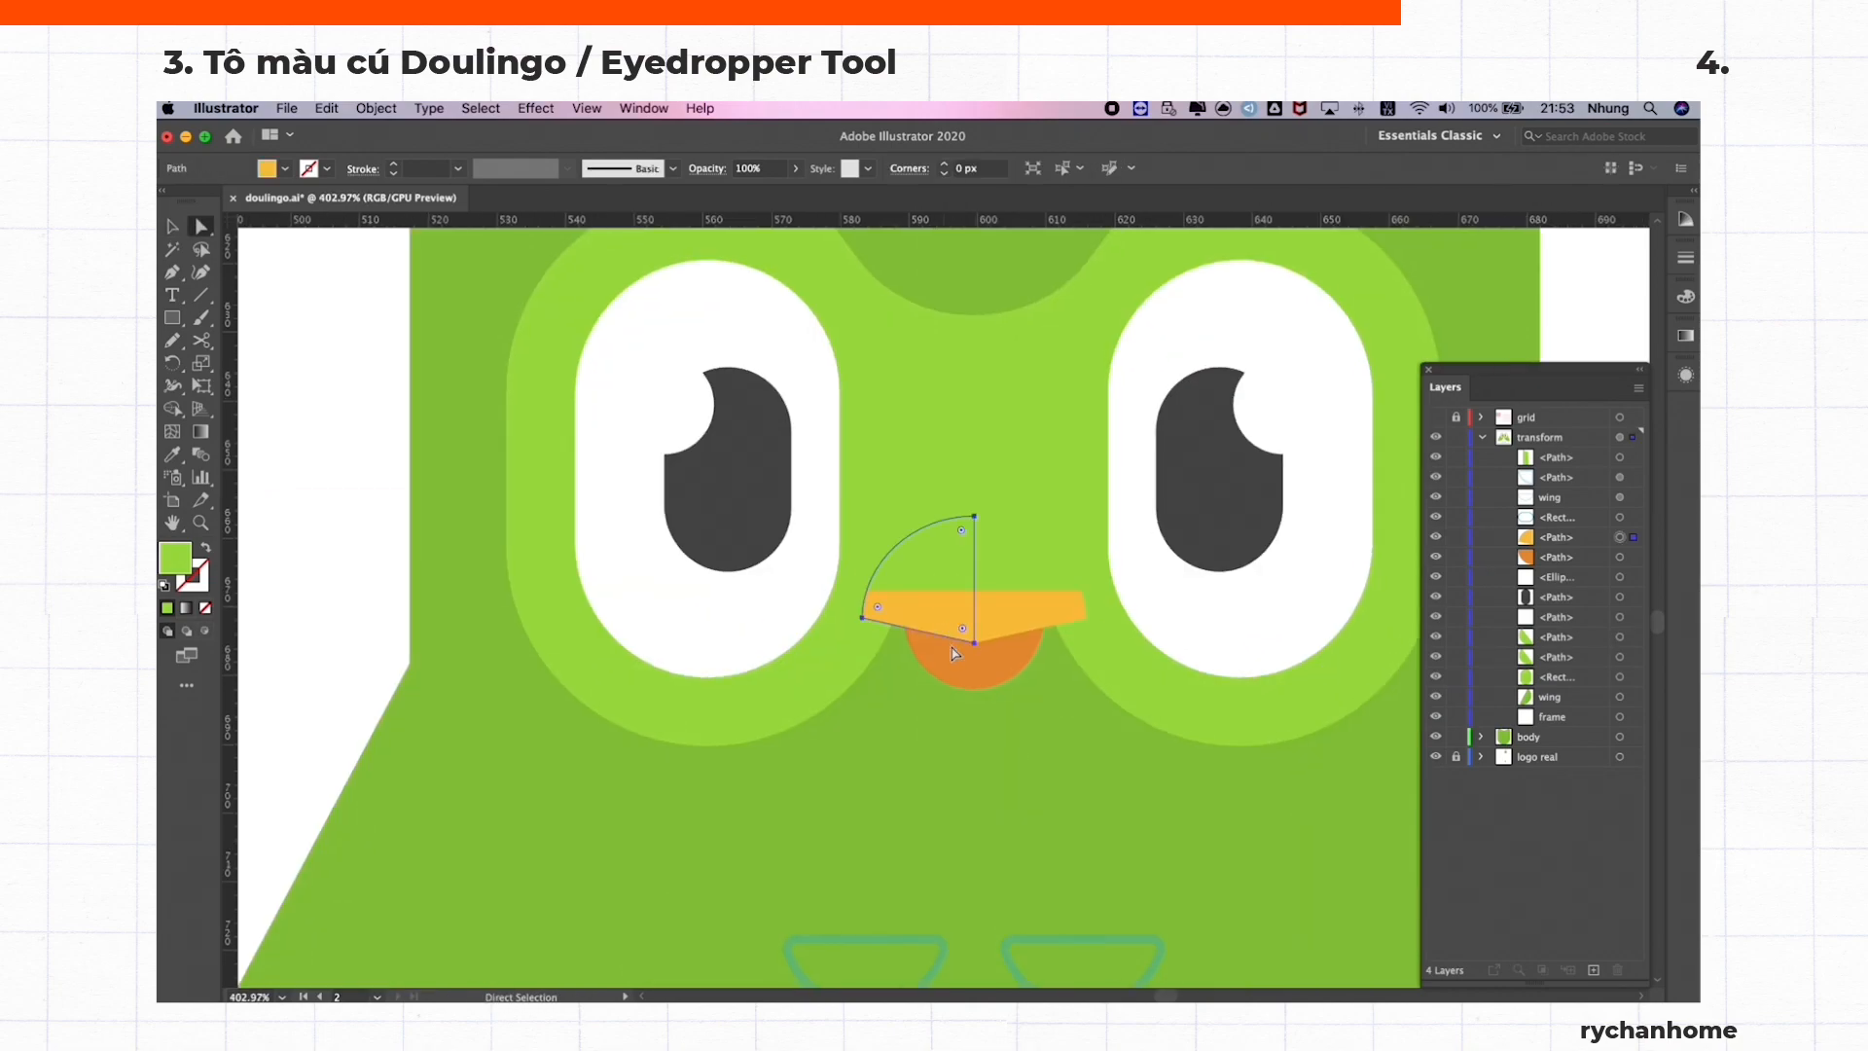
{"action": "left_click", "coordinate": [954, 657], "text": "shift"}
{"action": "left_click_drag", "start_coordinate": [1568, 538], "coordinate": [1569, 466]}
{"action": "key", "text": "v"}
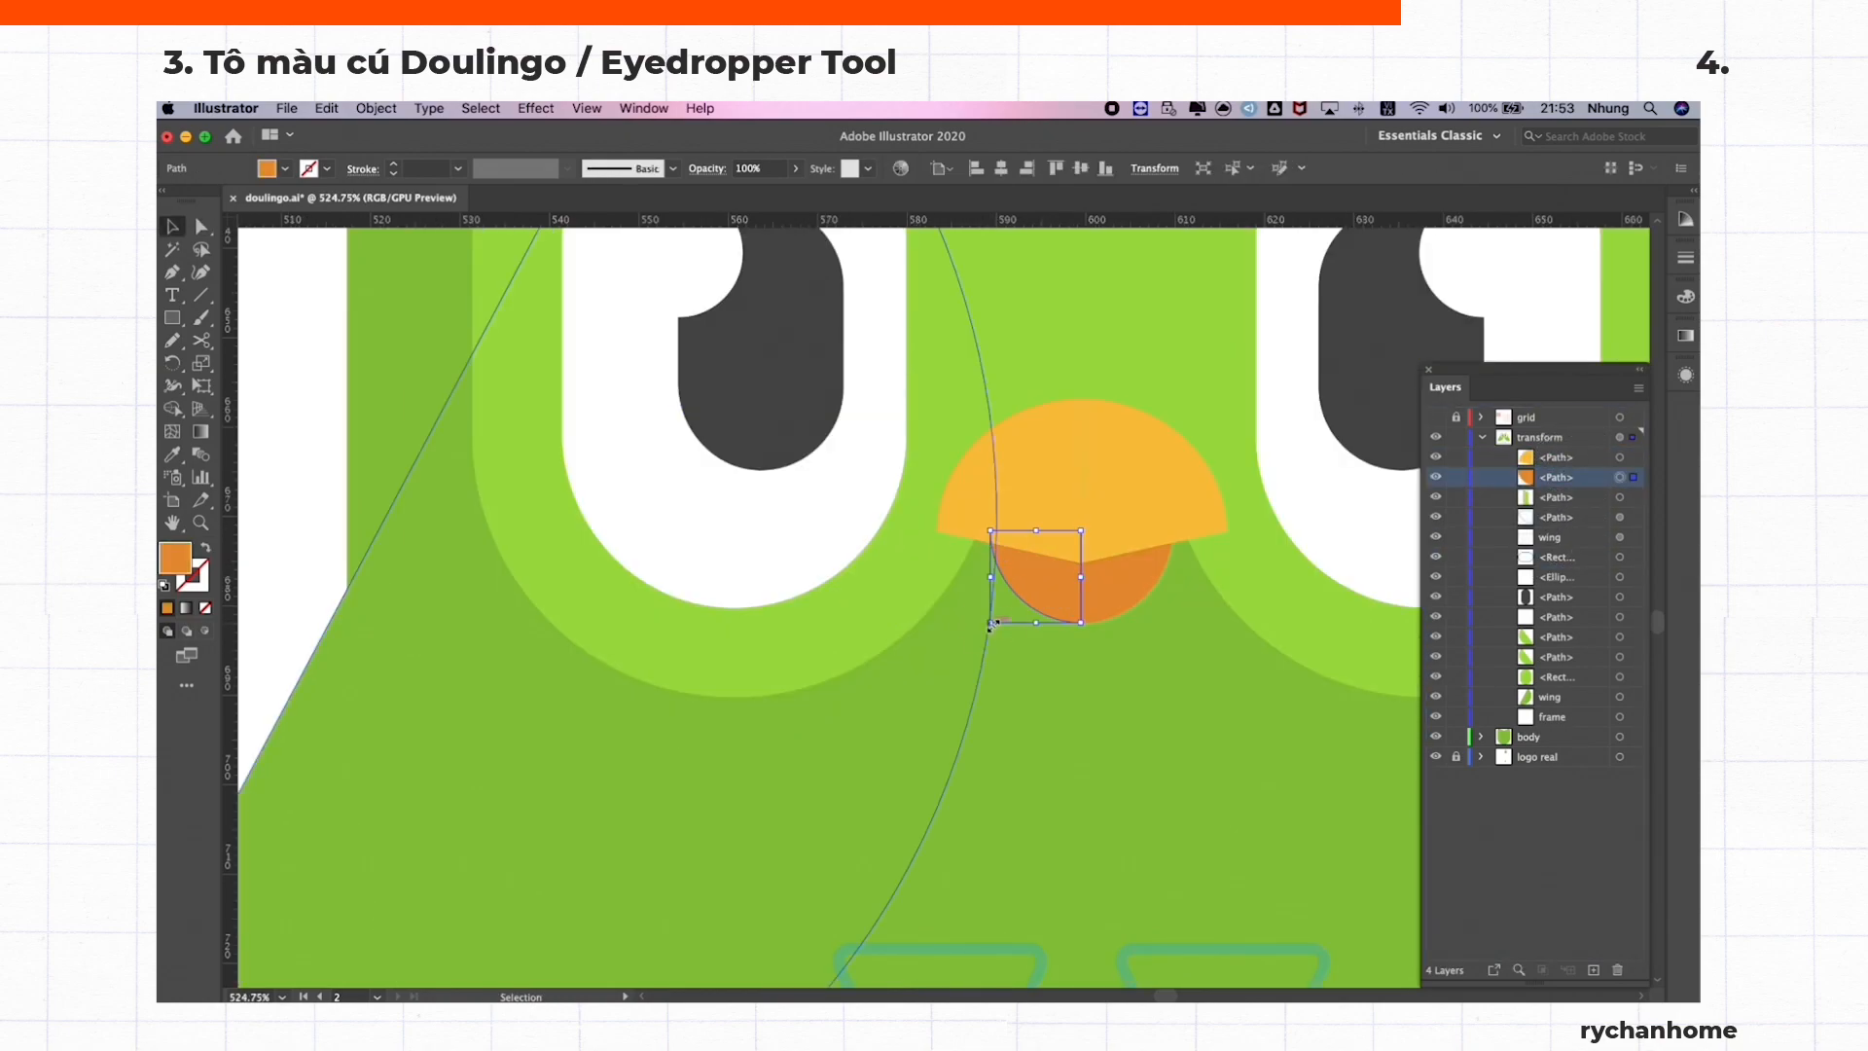
Draw a curved highlight path with the Pen tool on the upper beak, from its left half up to the mirror axis
{"action": "key", "text": "p"}
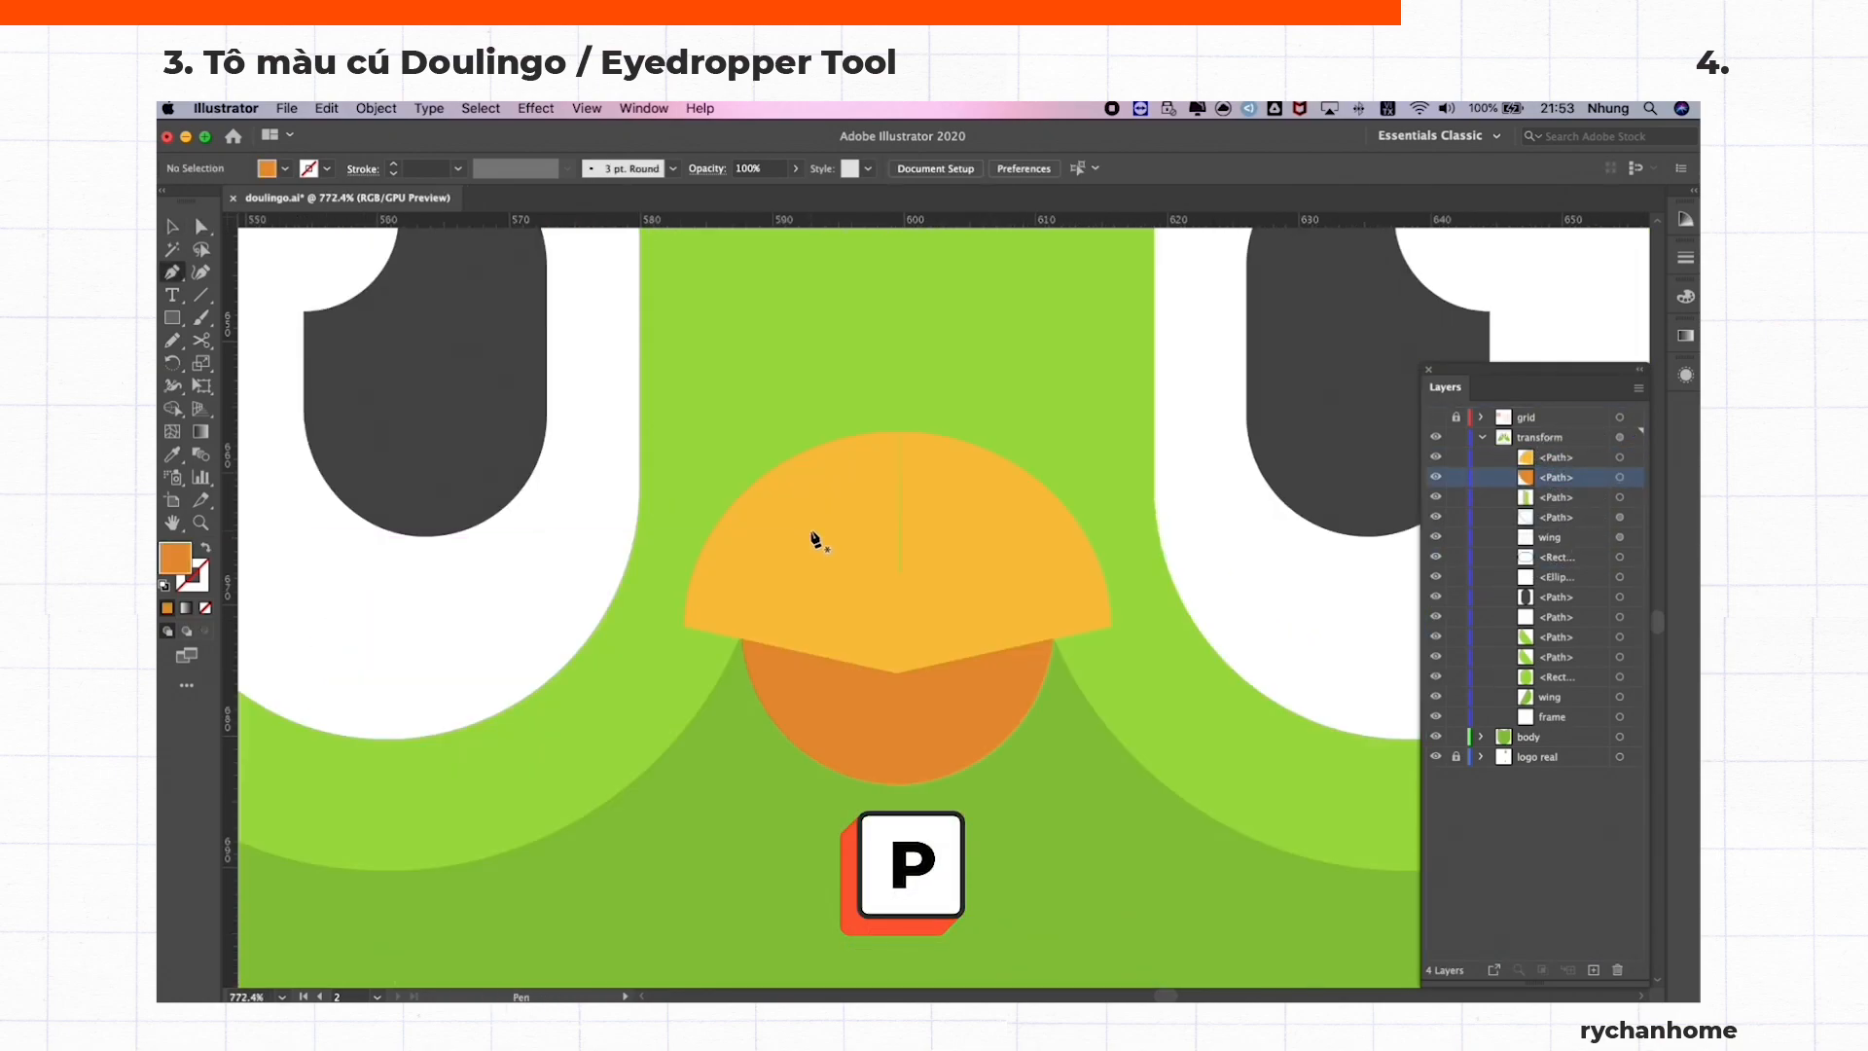
{"action": "left_click", "coordinate": [811, 531]}
{"action": "left_click_drag", "start_coordinate": [896, 493], "coordinate": [952, 493]}
Give the beak highlight path no fill and a white stroke sampled from the left eye white
{"action": "key", "text": "shift+x"}
{"action": "key", "text": "v"}
{"action": "key", "text": "i"}
{"action": "left_click", "coordinate": [396, 588], "text": "shift"}
{"action": "key", "text": "v"}
Set the beak highlight path's stroke weight to 4 pt with round caps
{"action": "left_click", "coordinate": [754, 444]}
{"action": "left_click", "coordinate": [833, 508]}
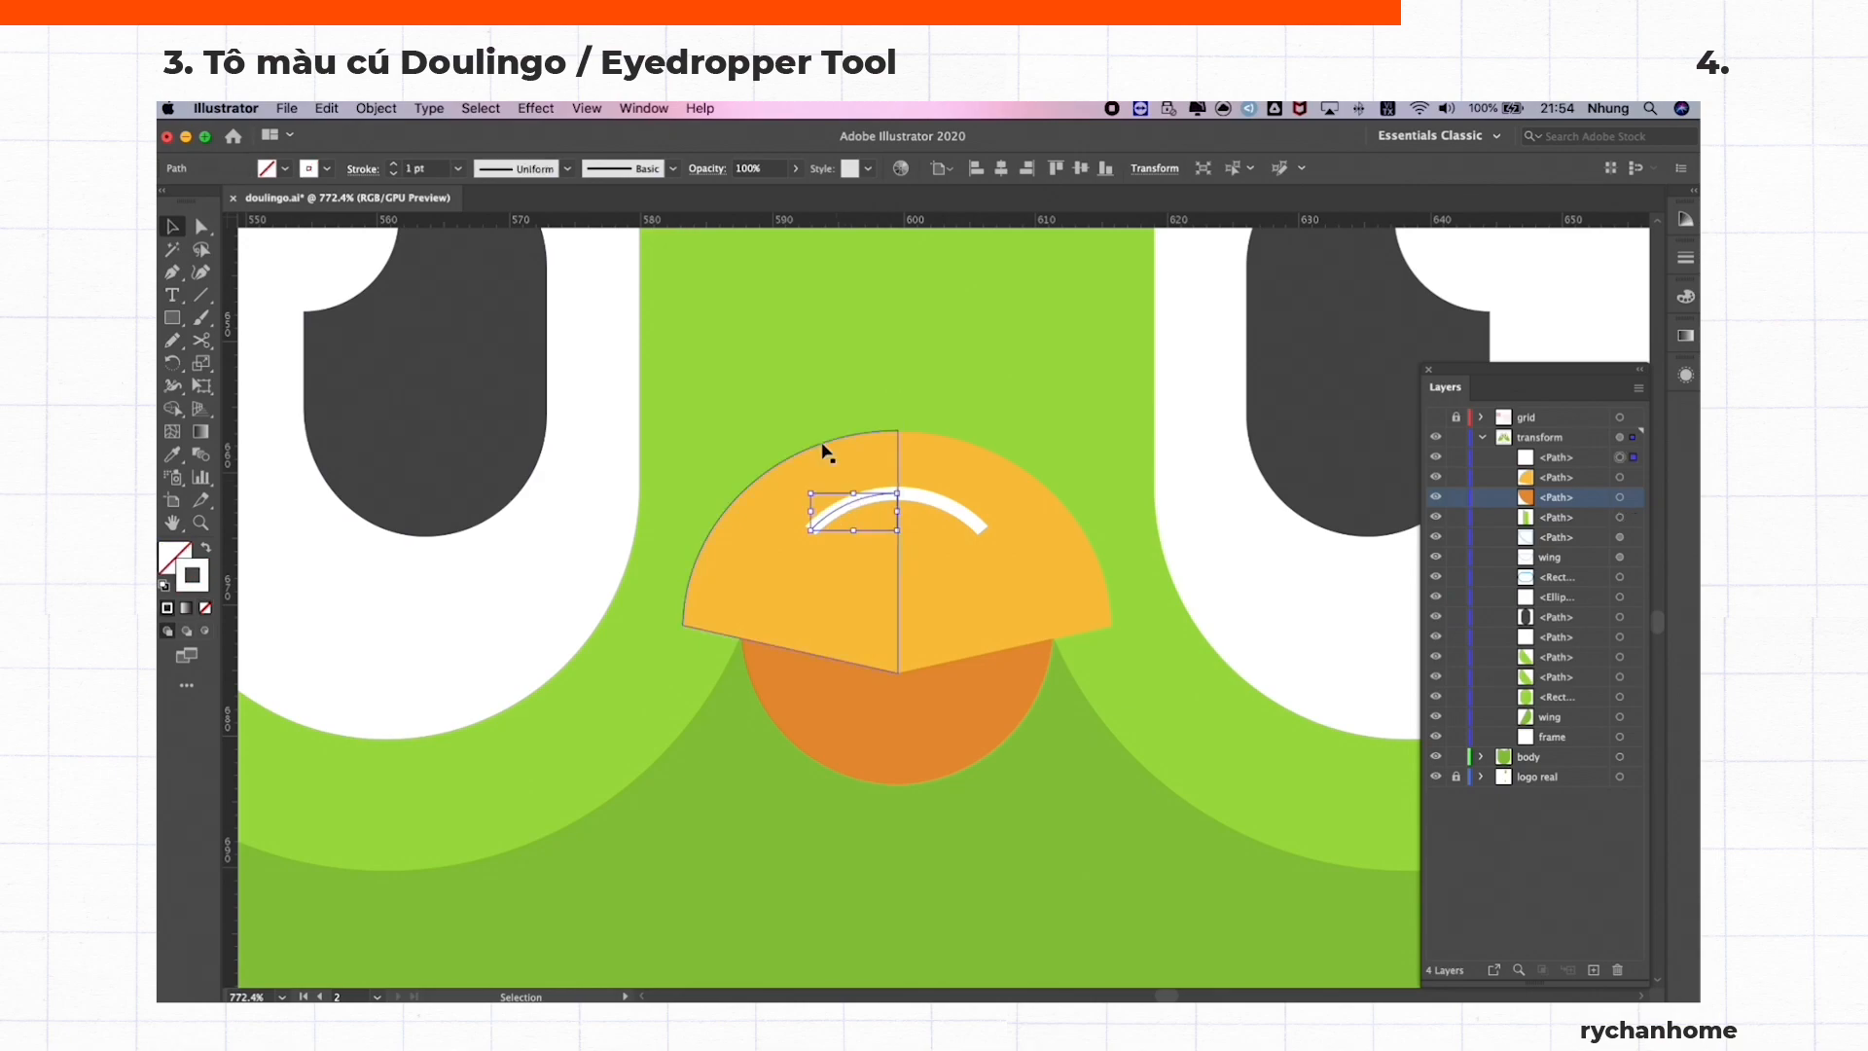
{"action": "left_click", "coordinate": [393, 164]}
{"action": "left_click", "coordinate": [393, 163]}
{"action": "left_click", "coordinate": [393, 164]}
{"action": "left_click", "coordinate": [362, 170]}
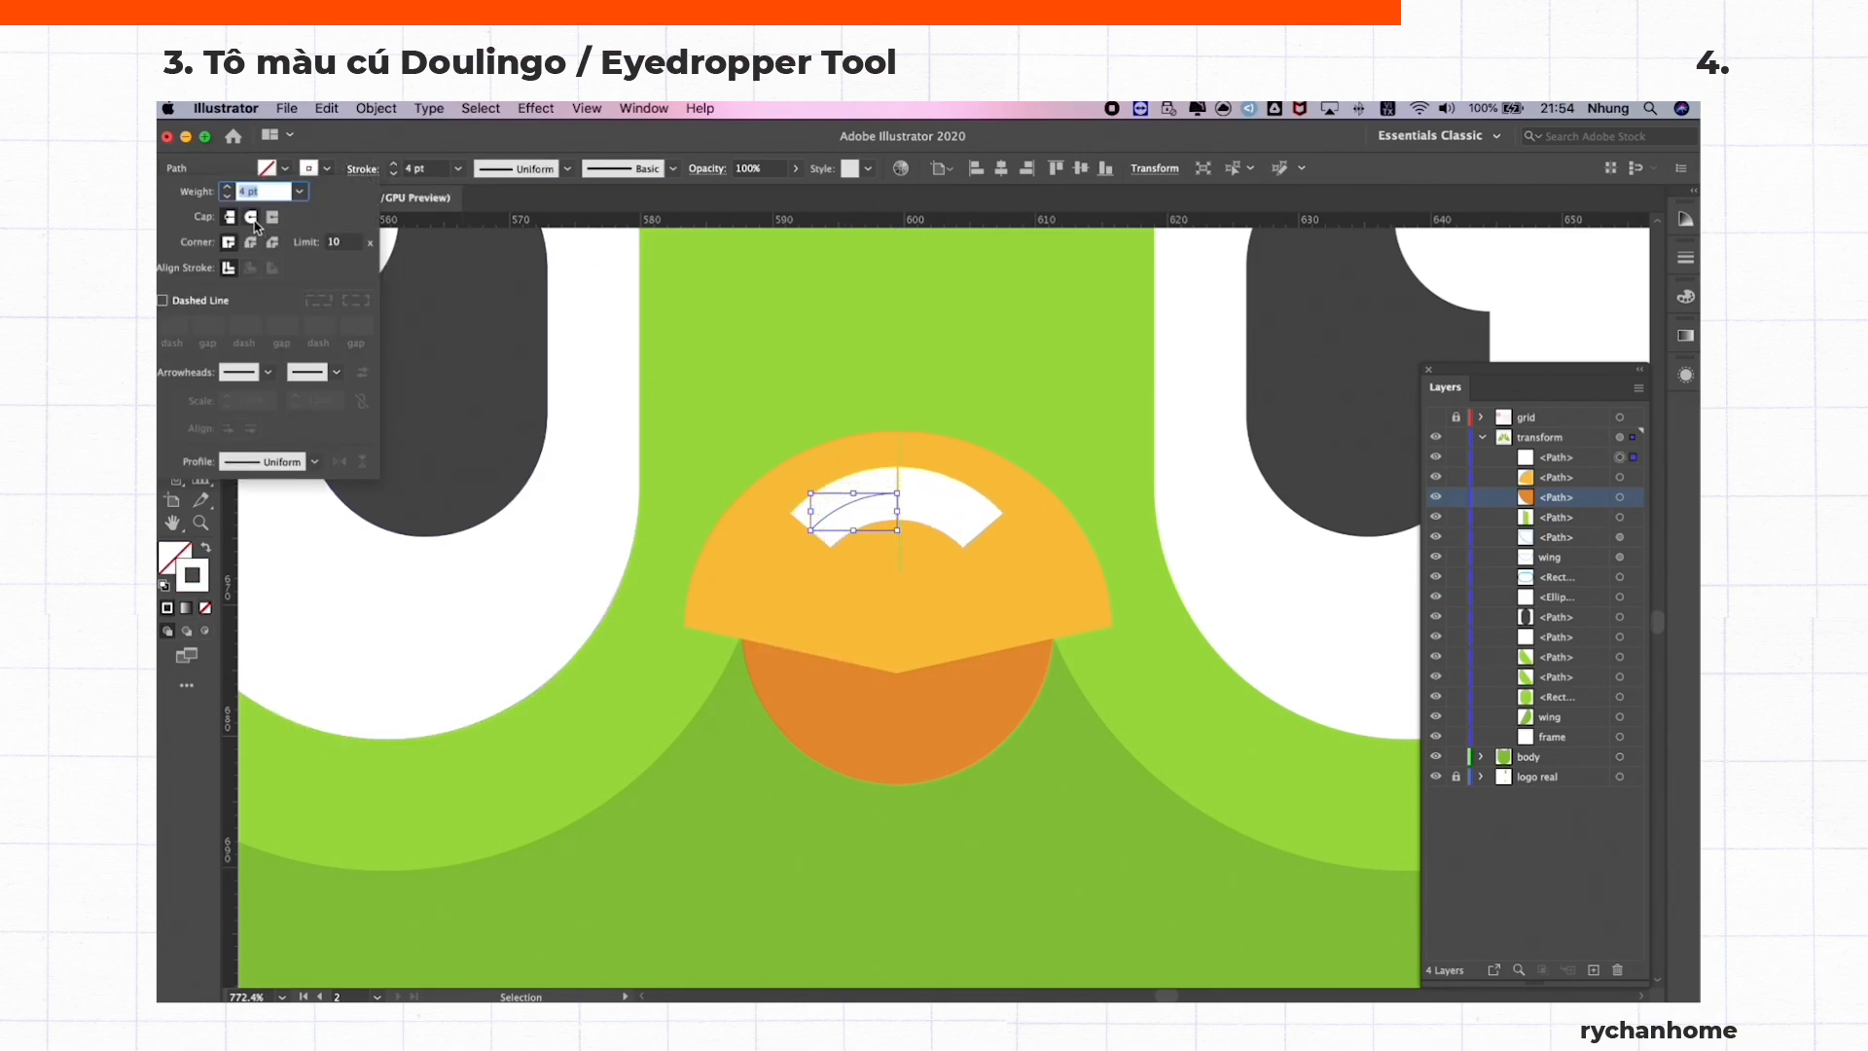
{"action": "left_click", "coordinate": [252, 218]}
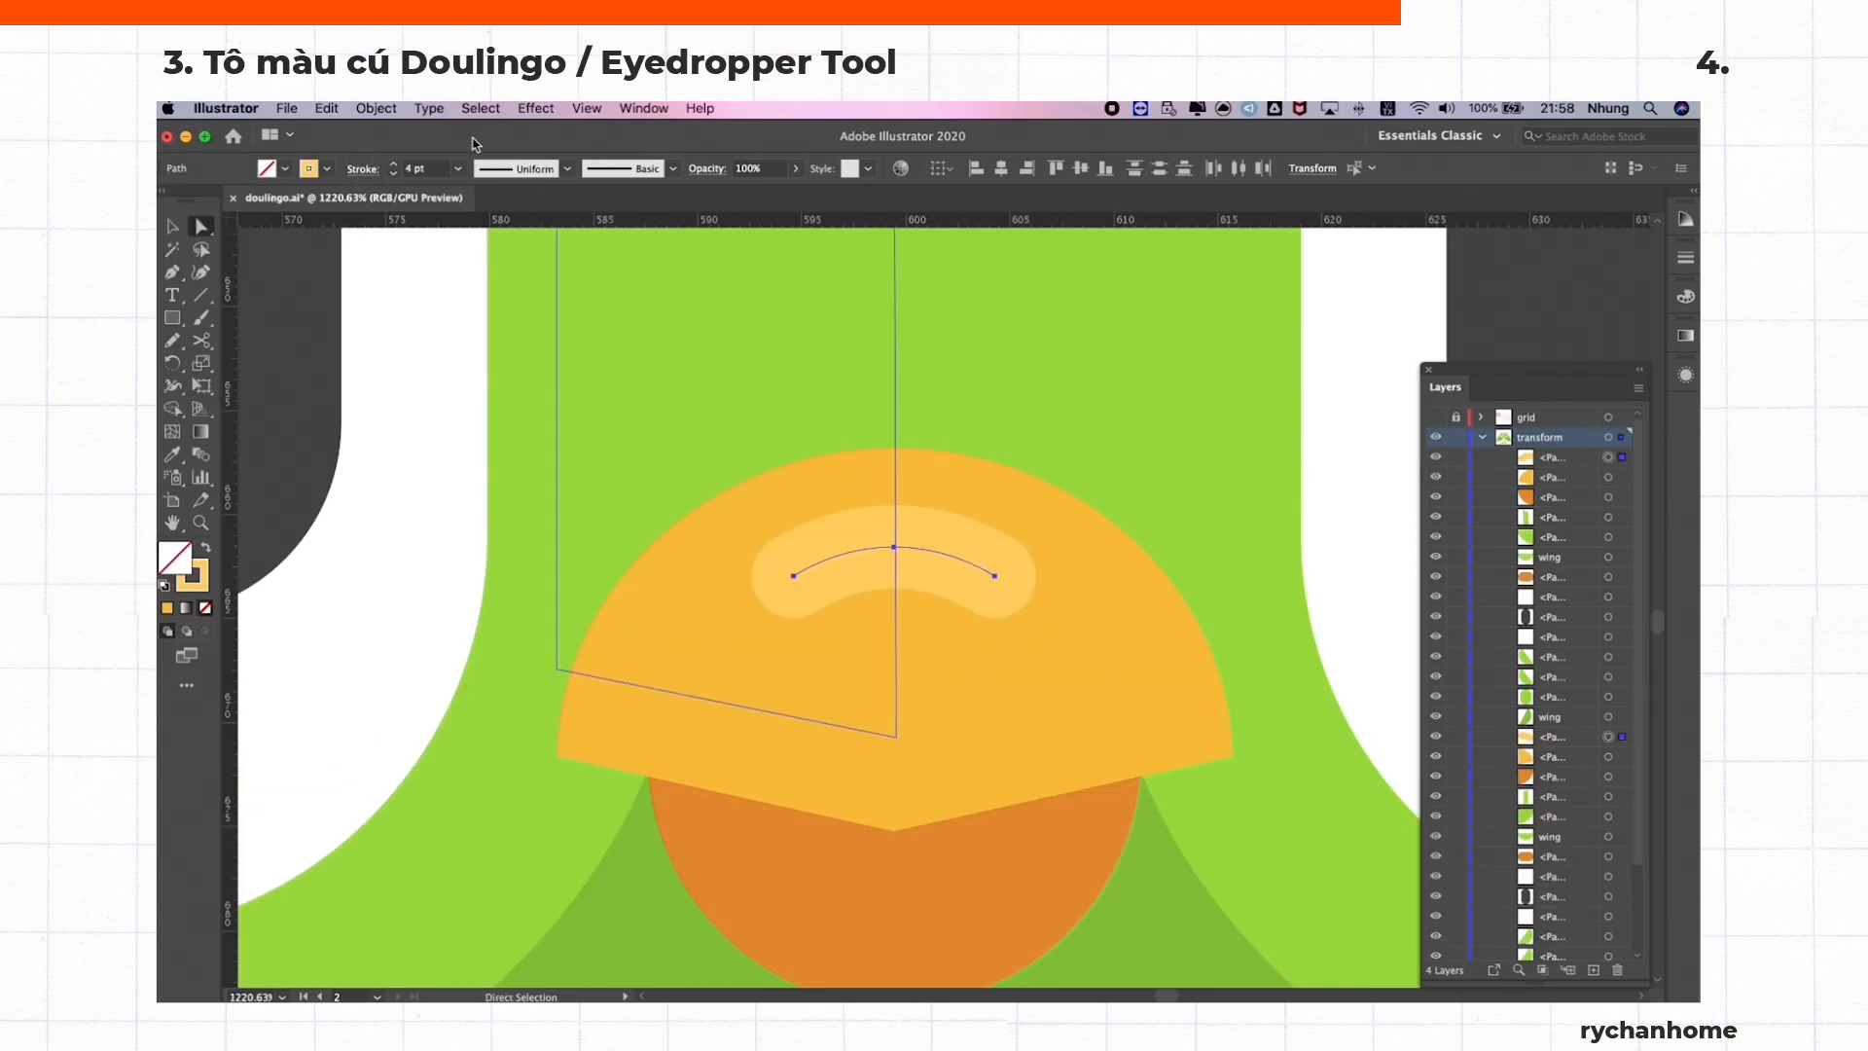
Expand the two mirrored beak highlight strokes into filled shapes and merge them into one with the Shape Builder
{"action": "left_click", "coordinate": [375, 108]}
{"action": "left_click", "coordinate": [389, 317]}
{"action": "left_click", "coordinate": [990, 698]}
{"action": "key", "text": "shift+m"}
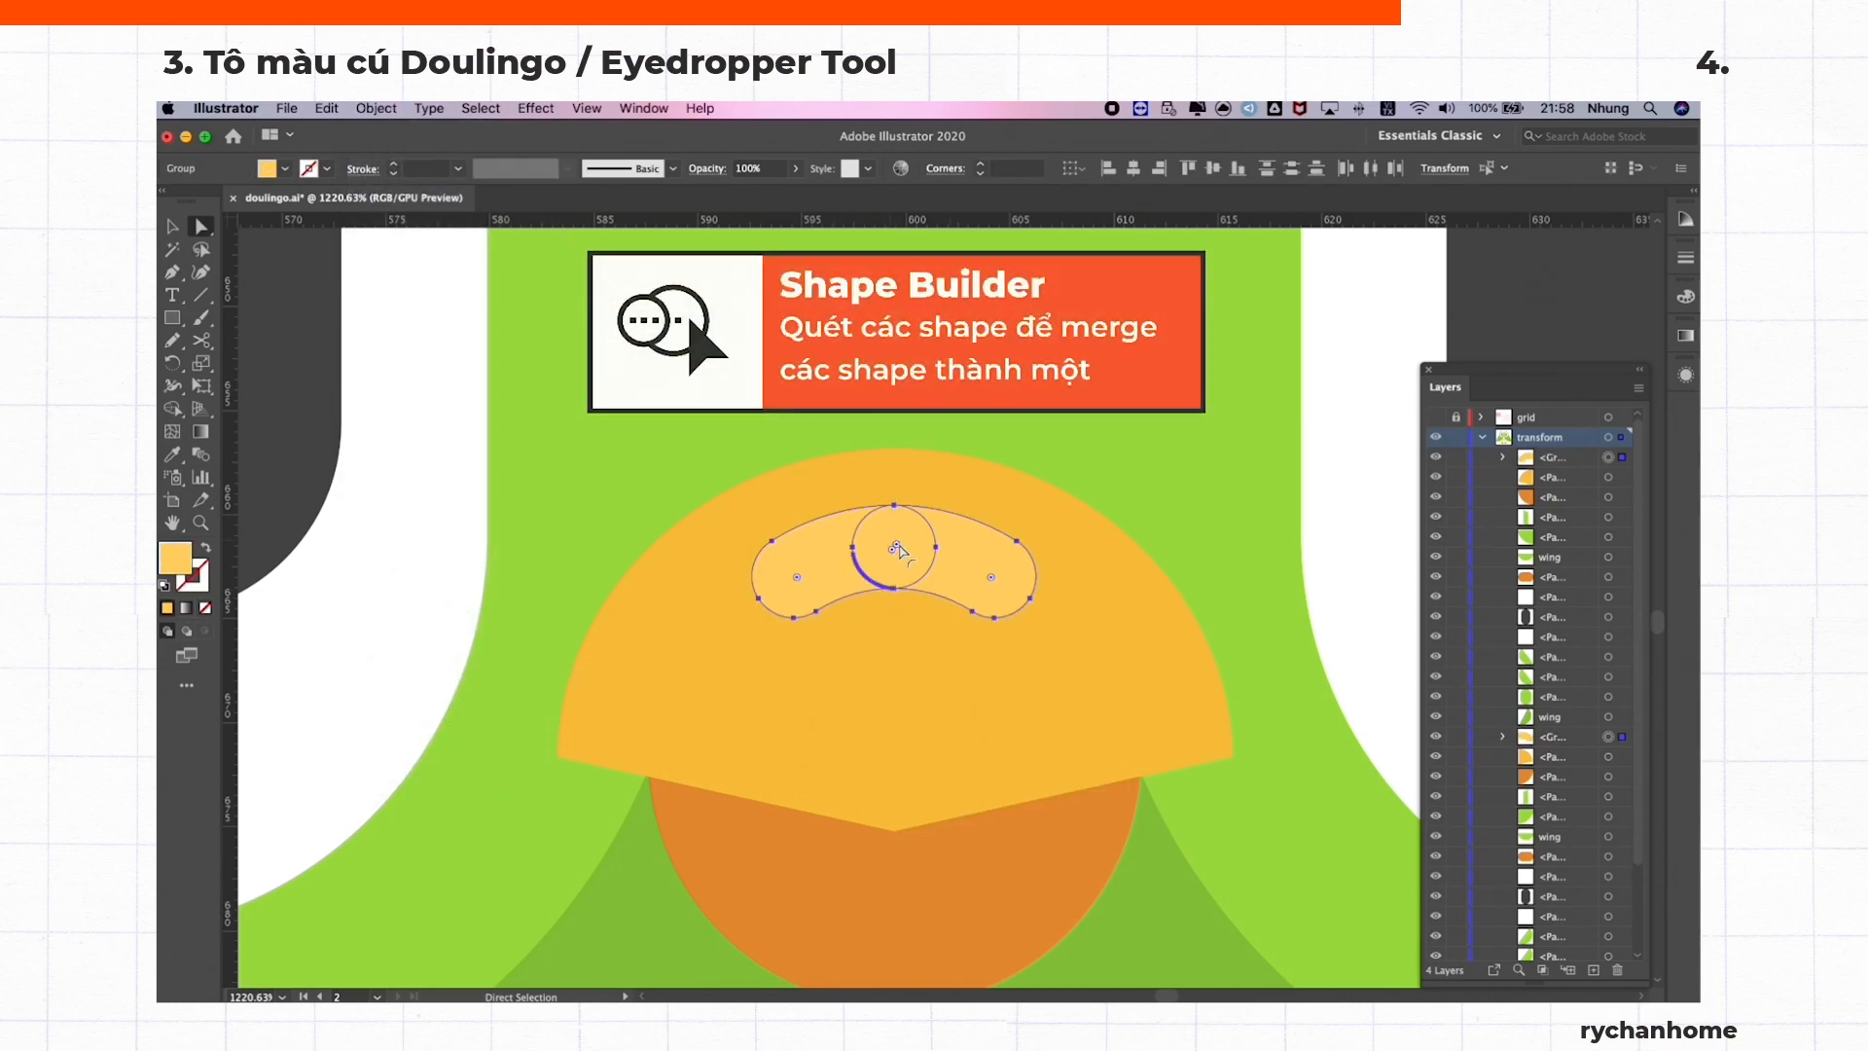
{"action": "left_click_drag", "start_coordinate": [814, 579], "coordinate": [991, 570]}
{"action": "key", "text": "v"}
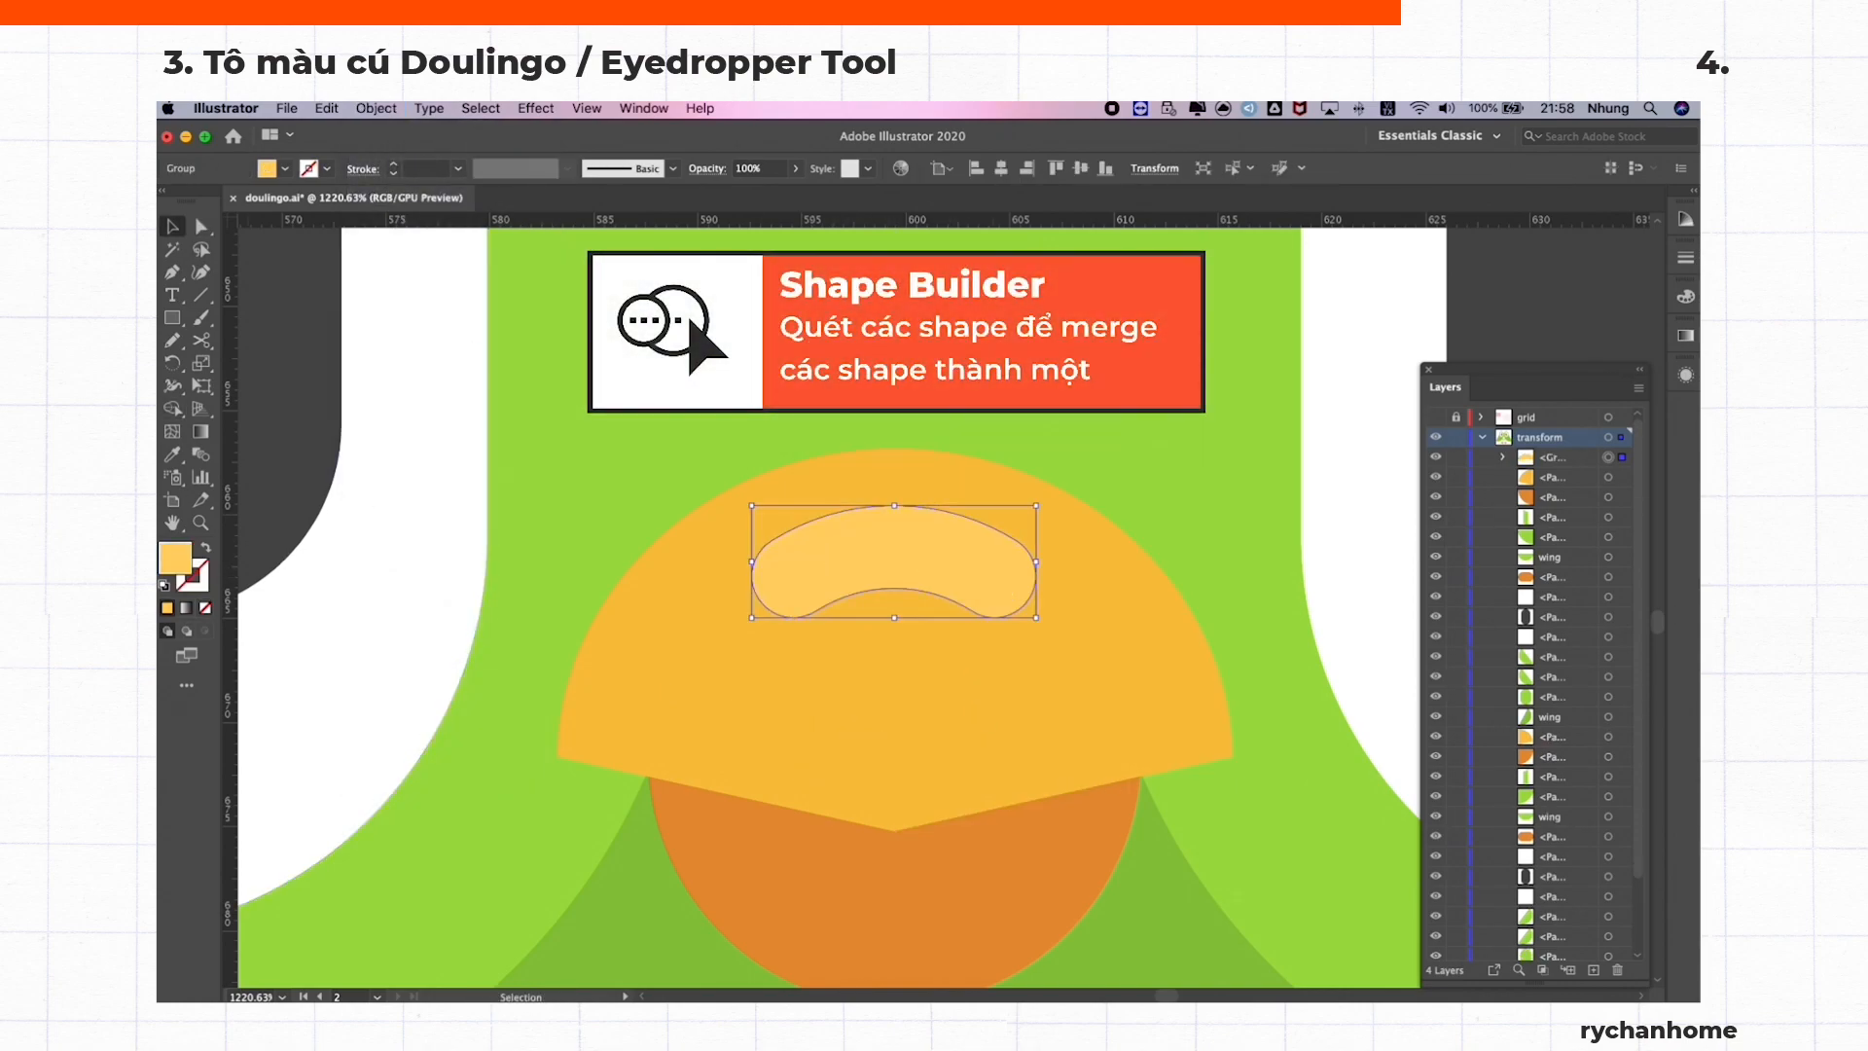
Open the merged beak highlight's fill colour for editing in the Color Picker
{"action": "double_click", "coordinate": [175, 558]}
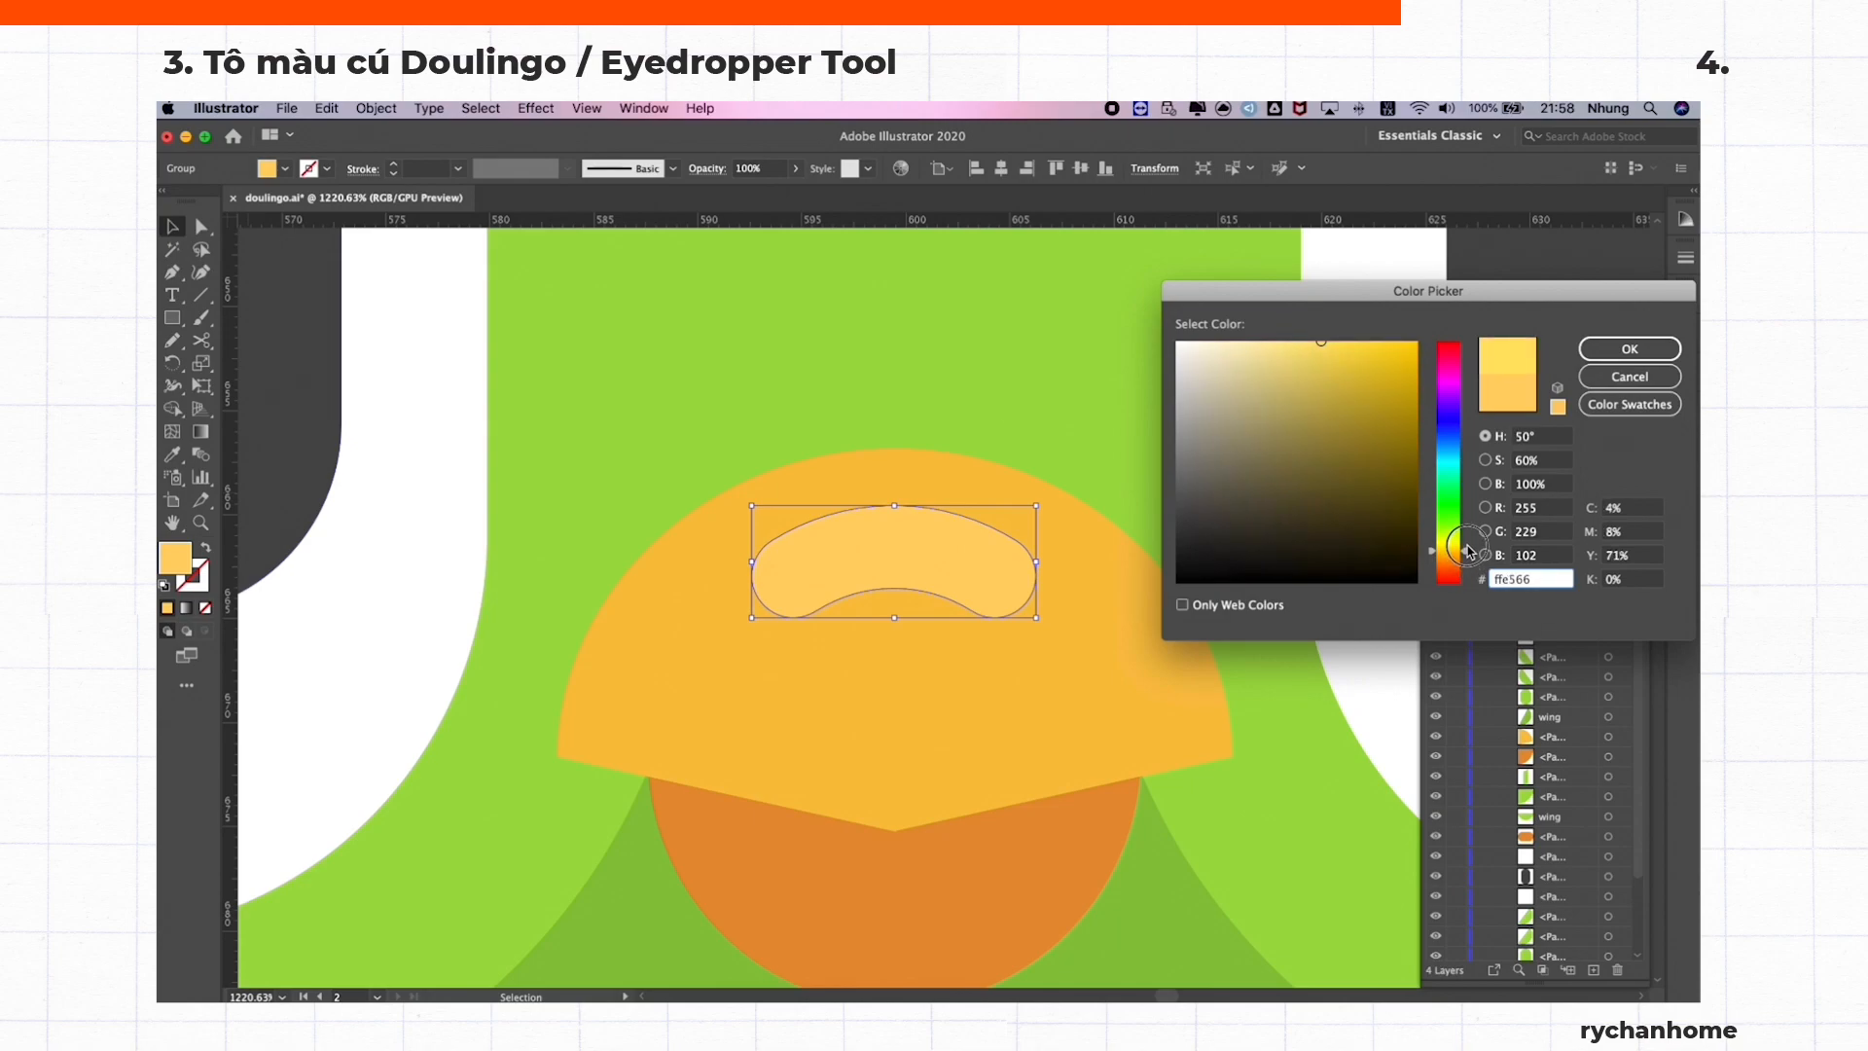